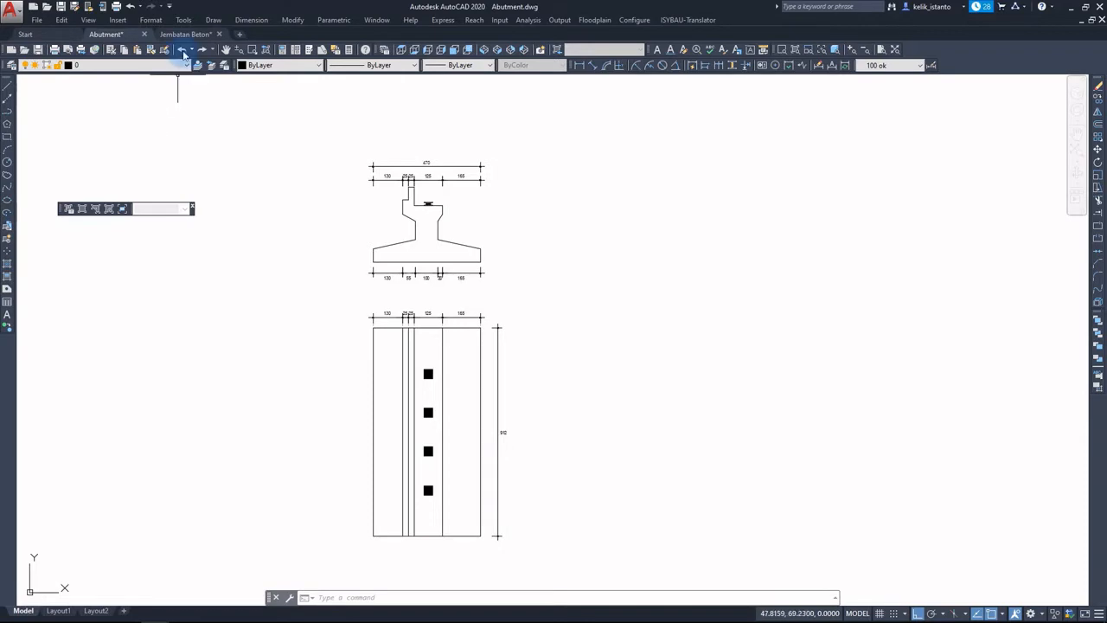
Step: Switch to the Jembatan Beton drawing and examine the abutment outline in section Potongan A - A
left_click(187, 34)
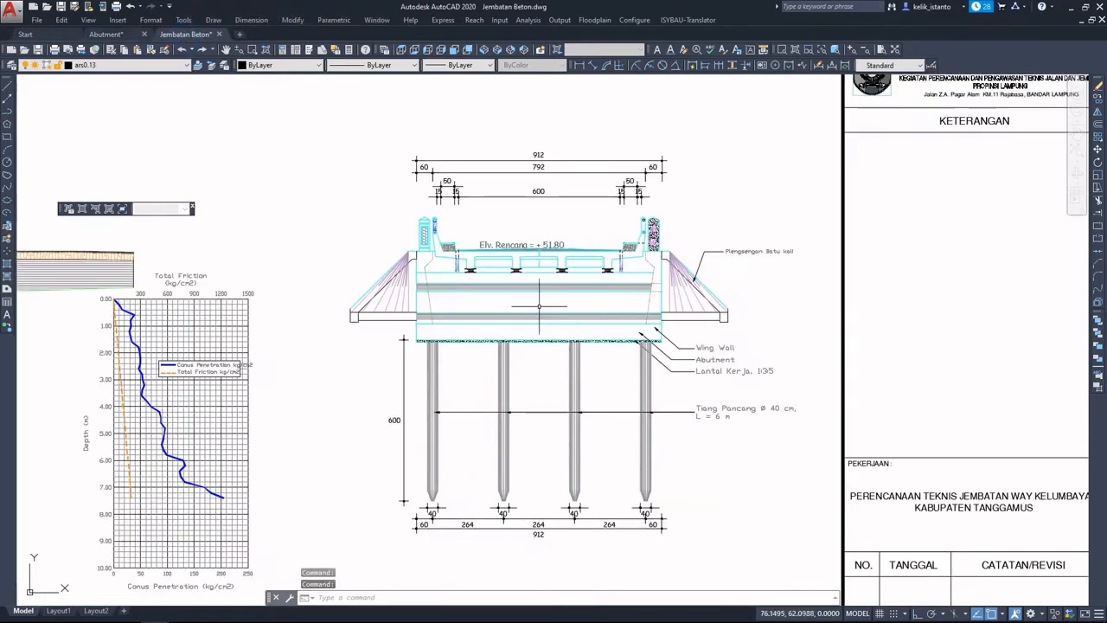
scroll(484, 309, "down", 1)
scroll(484, 309, "down", 6)
middle_click_drag(493, 376, 466, 289)
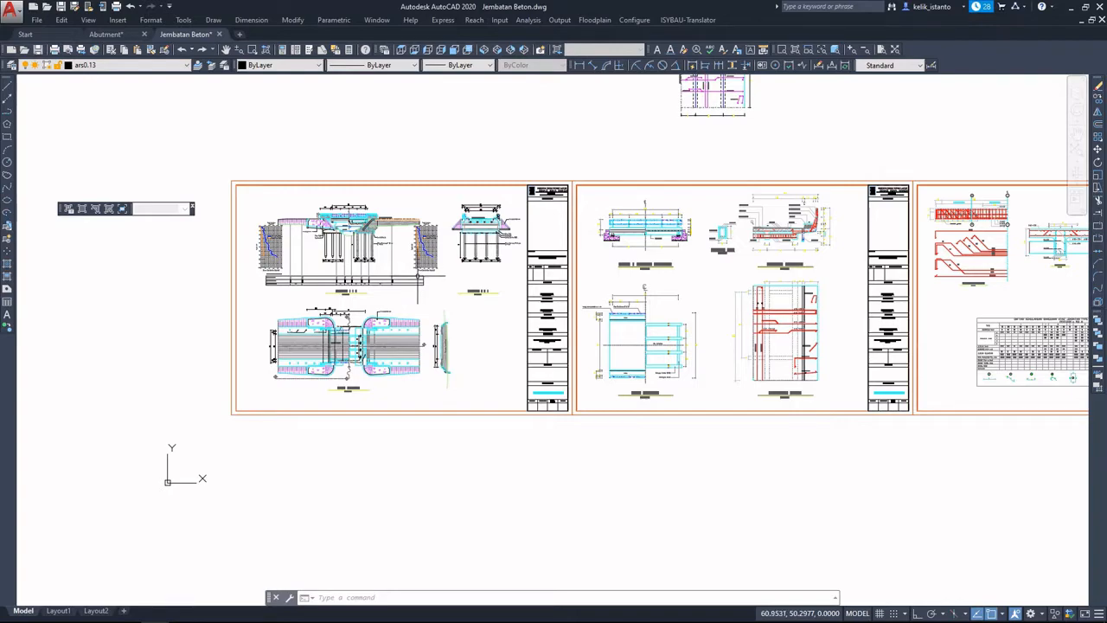
scroll(381, 208, "up", 8)
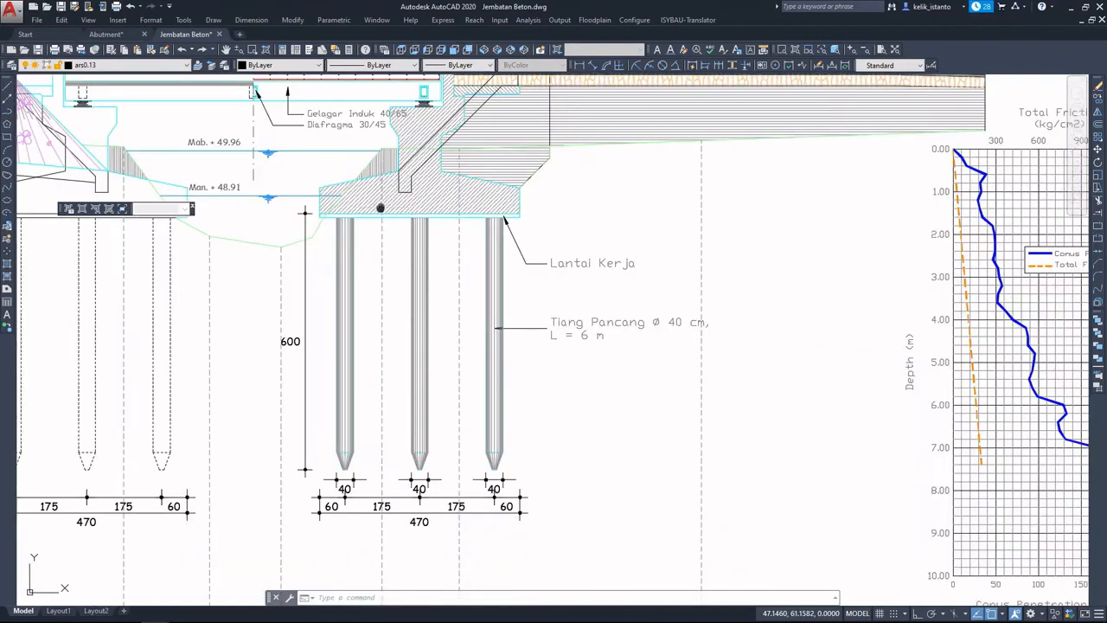
middle_click_drag(380, 207, 396, 360)
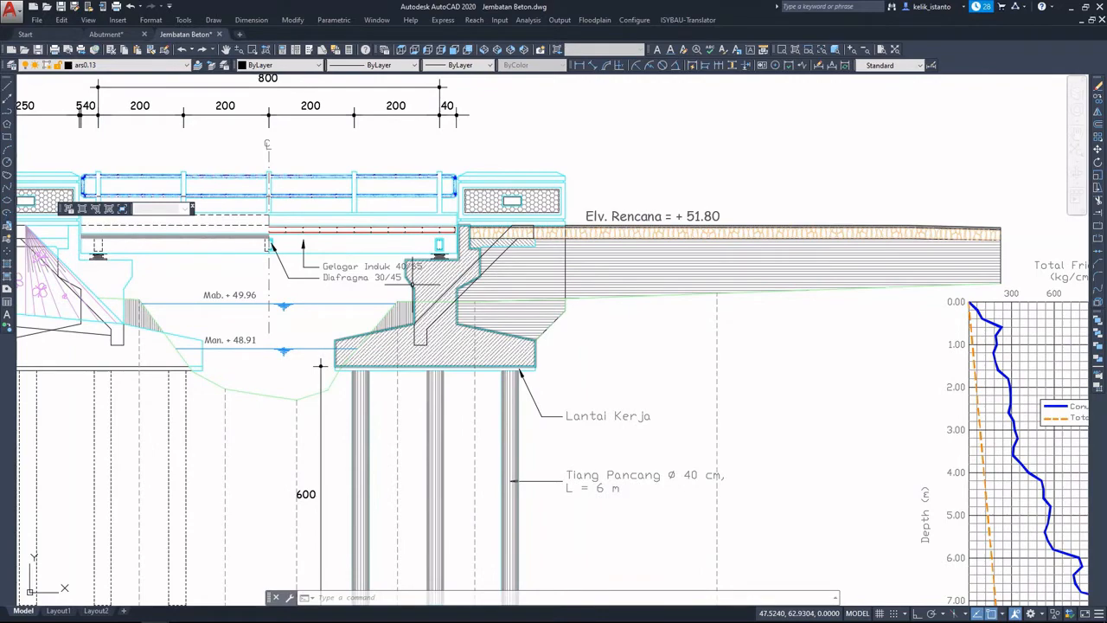
left_click(413, 285)
scroll(406, 278, "down", 5)
scroll(396, 270, "up", 6)
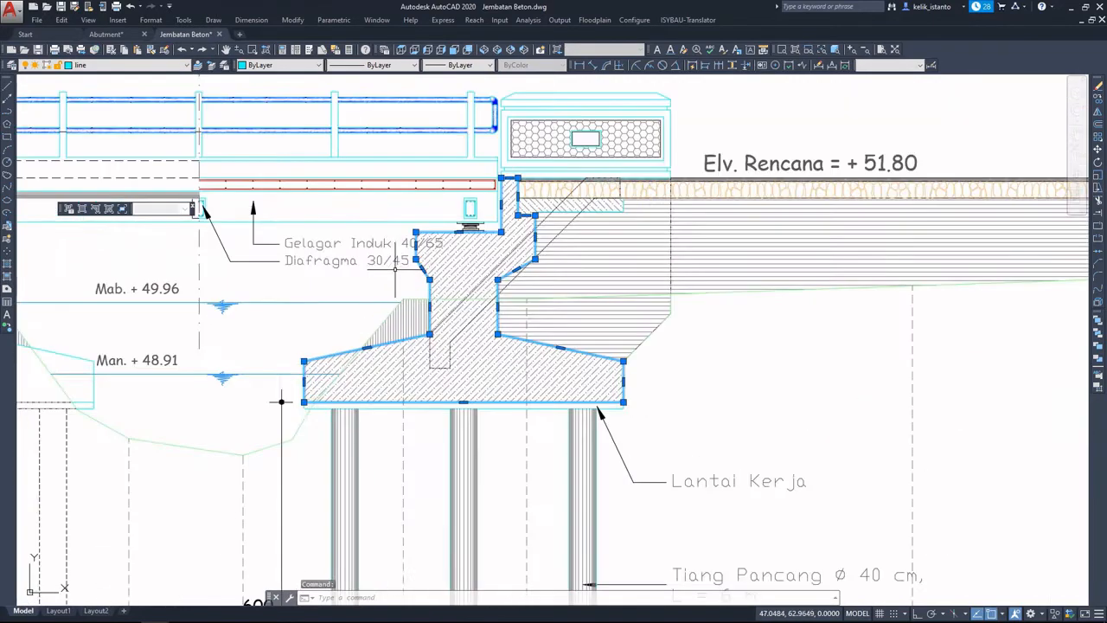
scroll(394, 269, "down", 4)
middle_click_drag(407, 285, 508, 277)
scroll(563, 287, "up", 2)
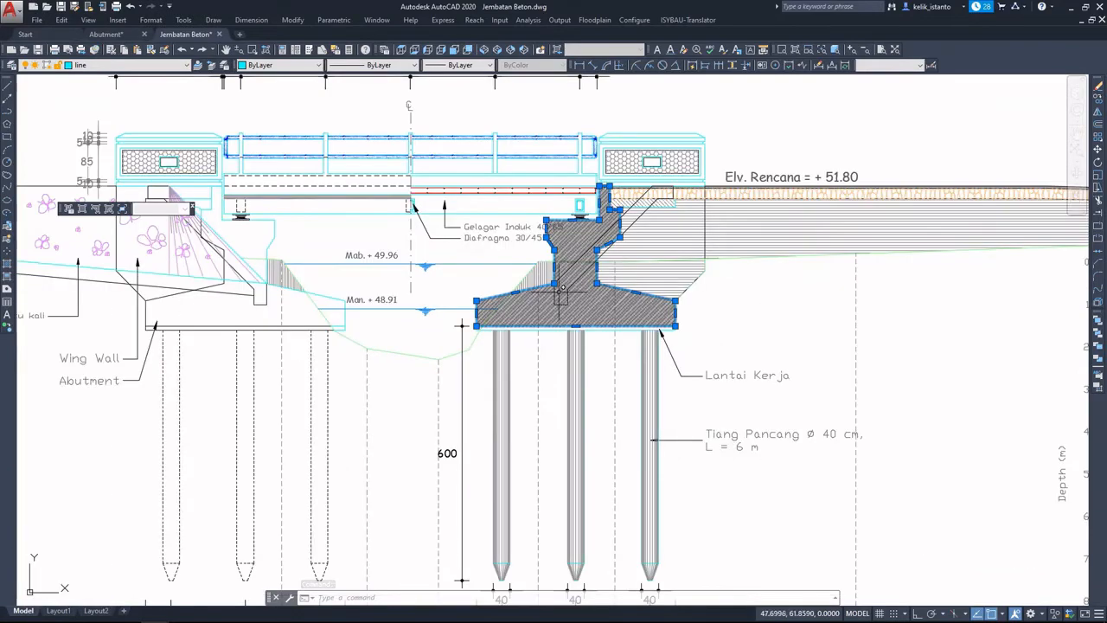
scroll(484, 289, "down", 4)
key("Escape")
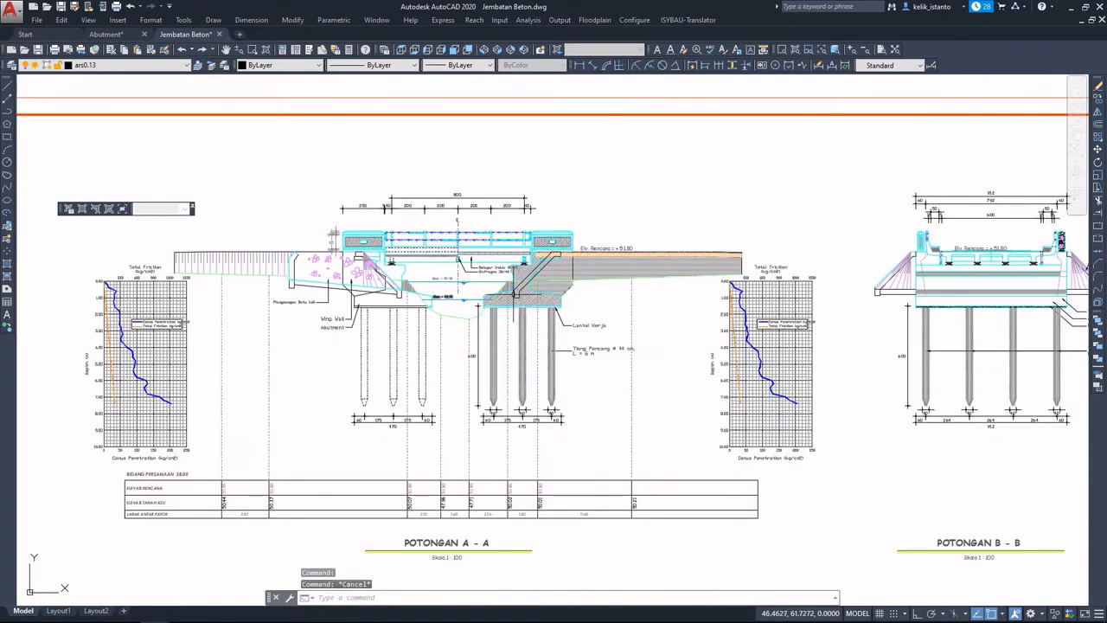
Step: Examine the abutment and piles in section Potongan B - B and compare them with section Potongan A - A
middle_click_drag(618, 295, 224, 286)
scroll(657, 262, "up", 4)
scroll(657, 261, "up", 2)
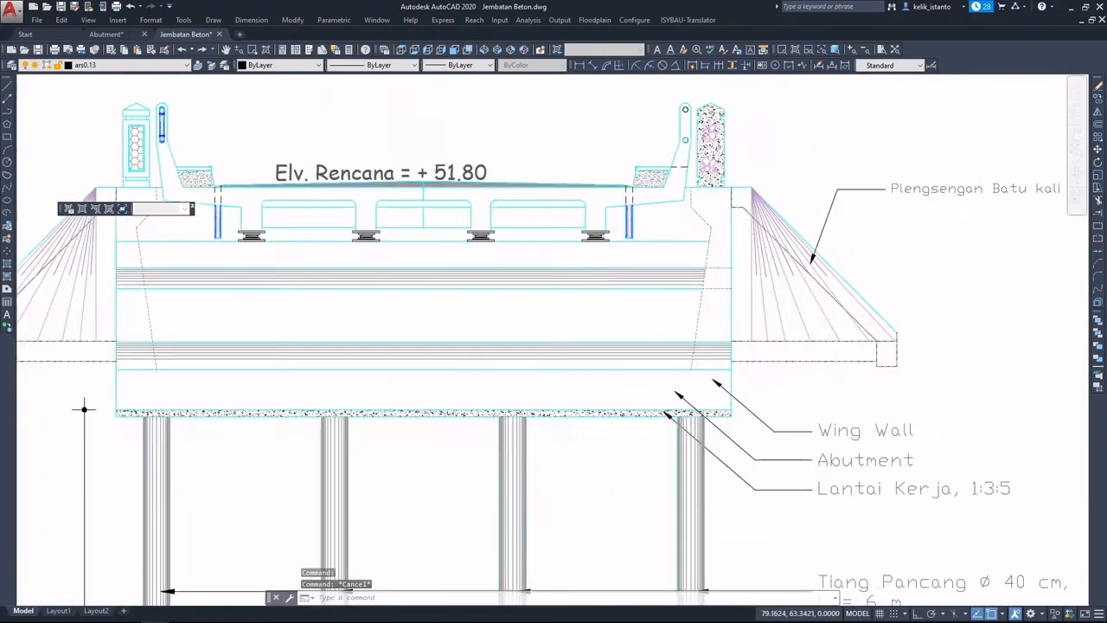
scroll(641, 257, "down", 4)
scroll(536, 251, "up", 3)
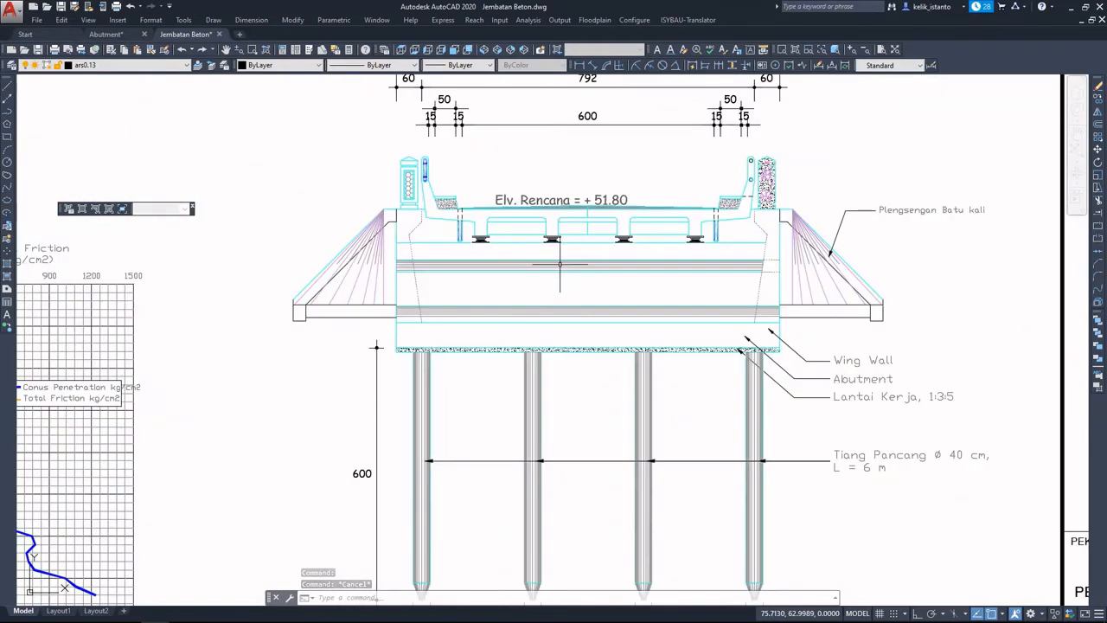
scroll(519, 255, "up", 1)
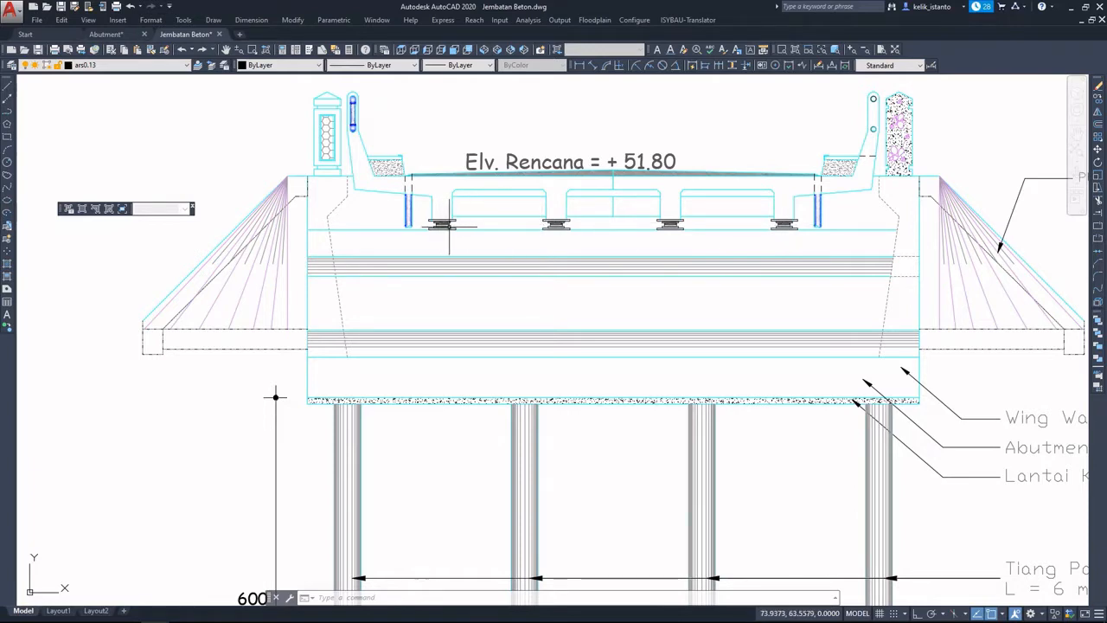
scroll(442, 225, "down", 2)
middle_click_drag(500, 356, 500, 188)
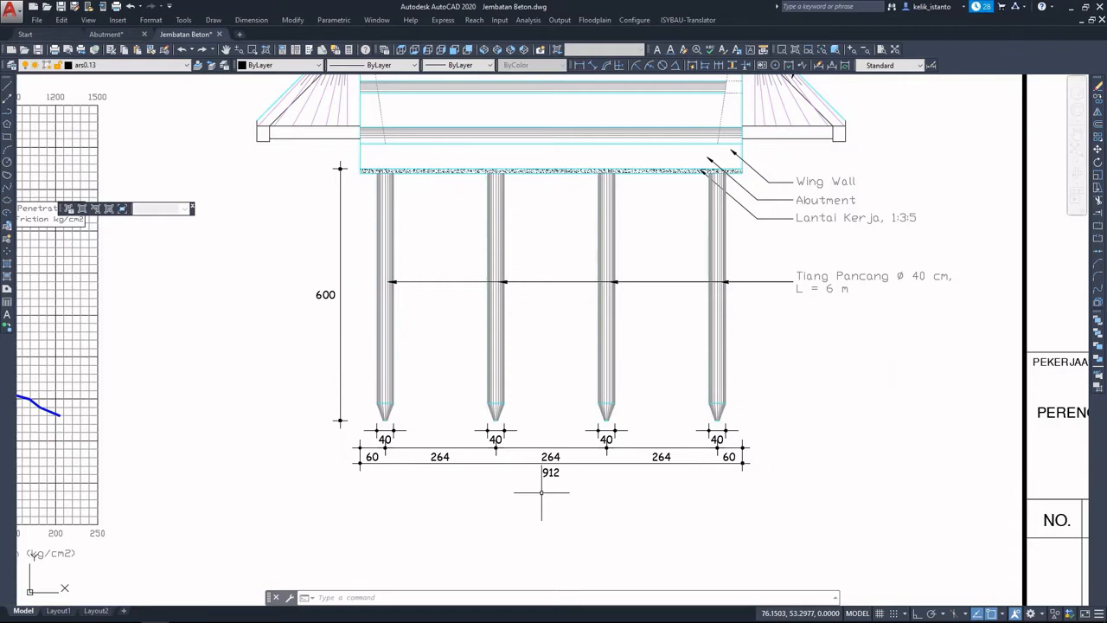
scroll(541, 493, "down", 2)
scroll(541, 493, "down", 2)
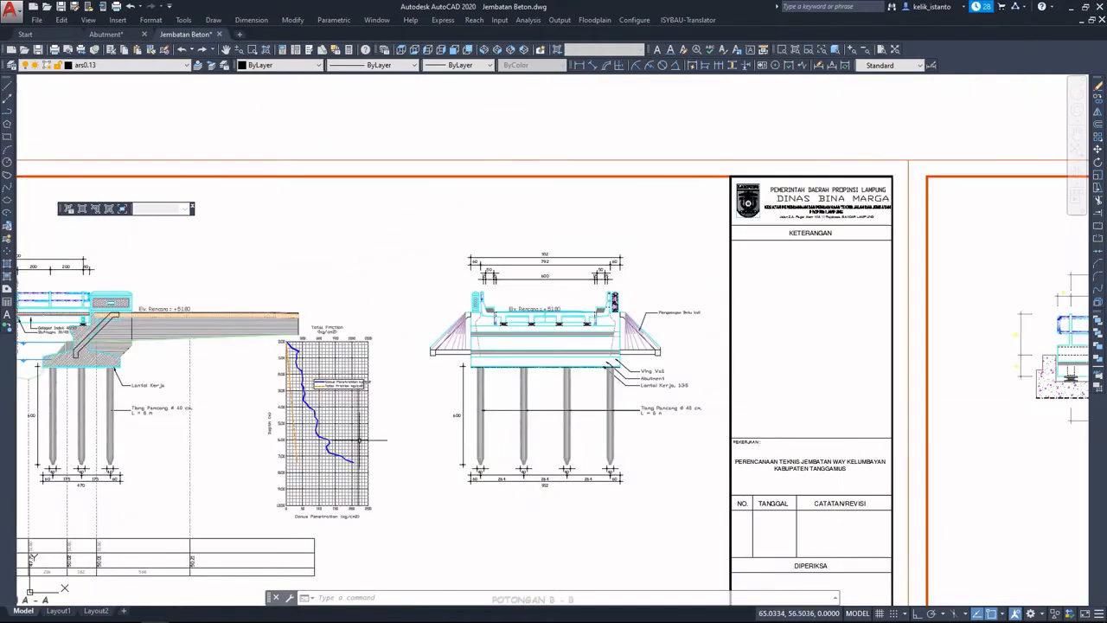
middle_click_drag(357, 445, 620, 356)
scroll(342, 345, "up", 2)
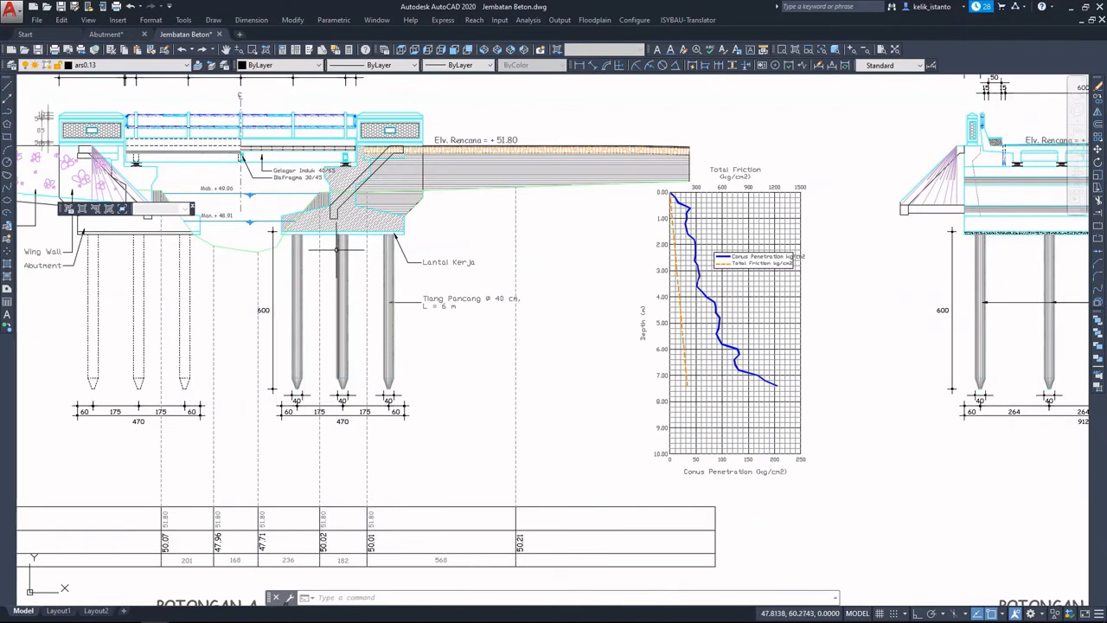
middle_click_drag(331, 287, 525, 388)
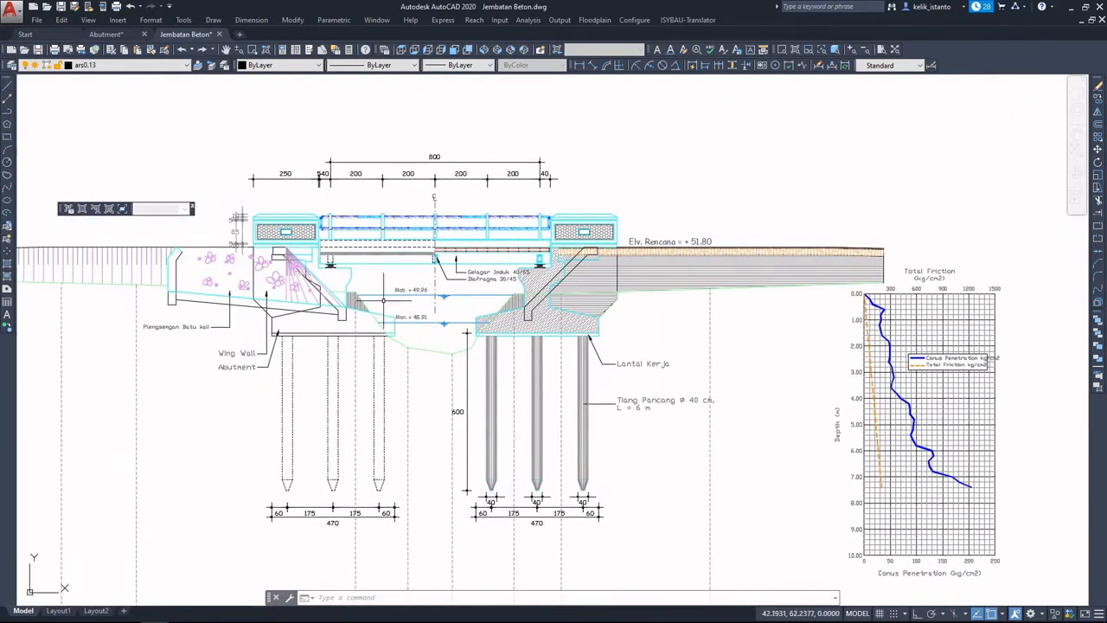
scroll(389, 303, "down", 2)
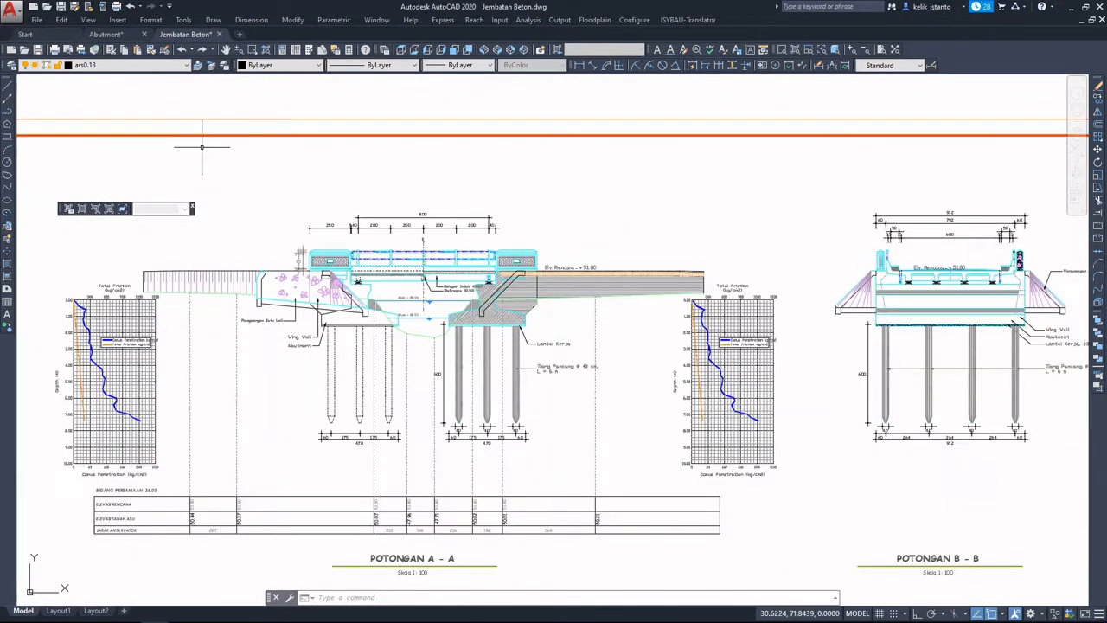
Step: Return to the Abutment drawing and save it
left_click(106, 35)
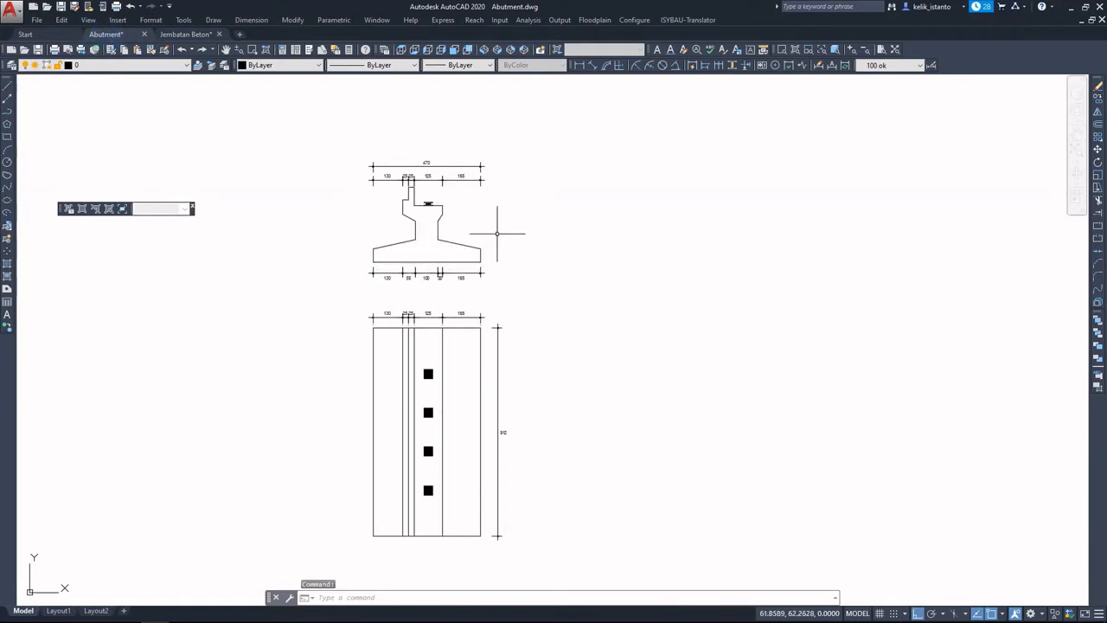
left_click(61, 6)
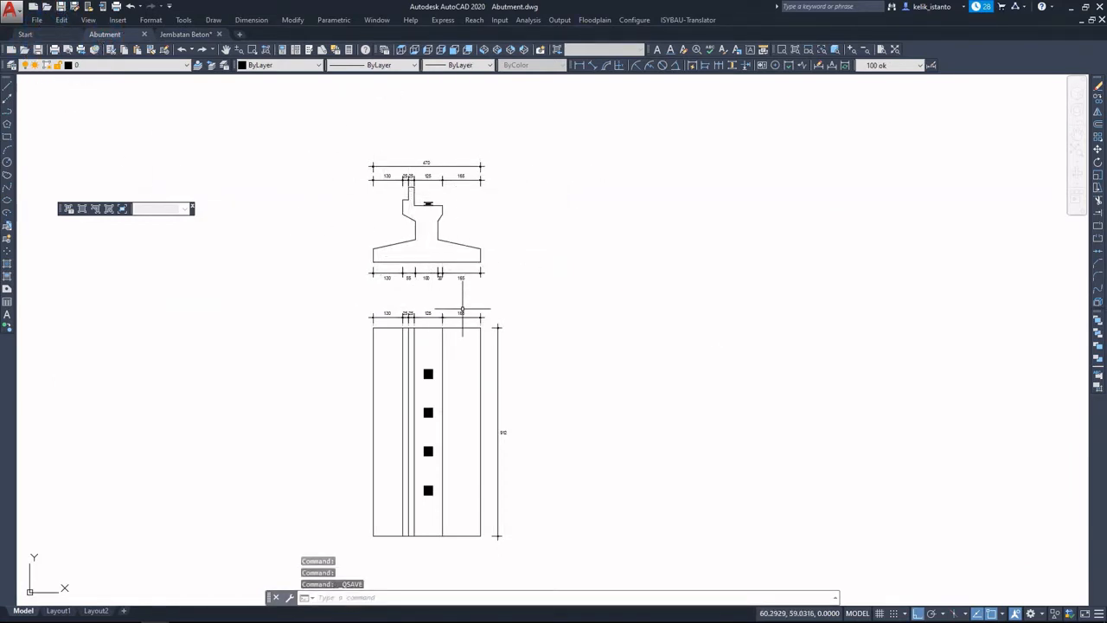
Step: Examine the dimensions of the abutment's cross-section and its plan view, including the four bearing pads
scroll(446, 268, "up", 2)
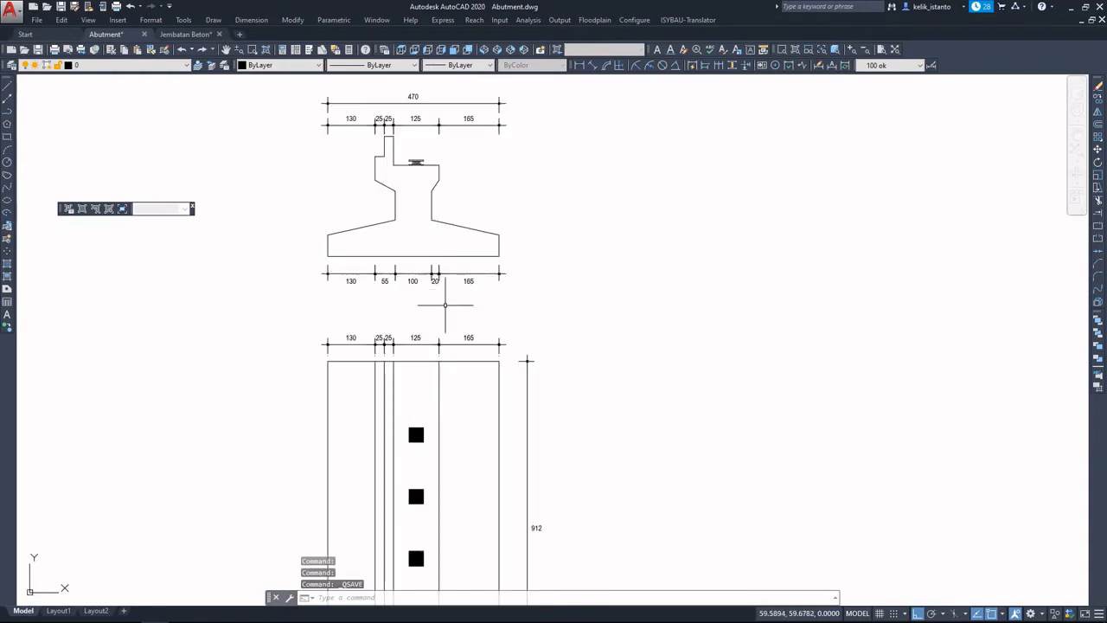
scroll(446, 304, "down", 2)
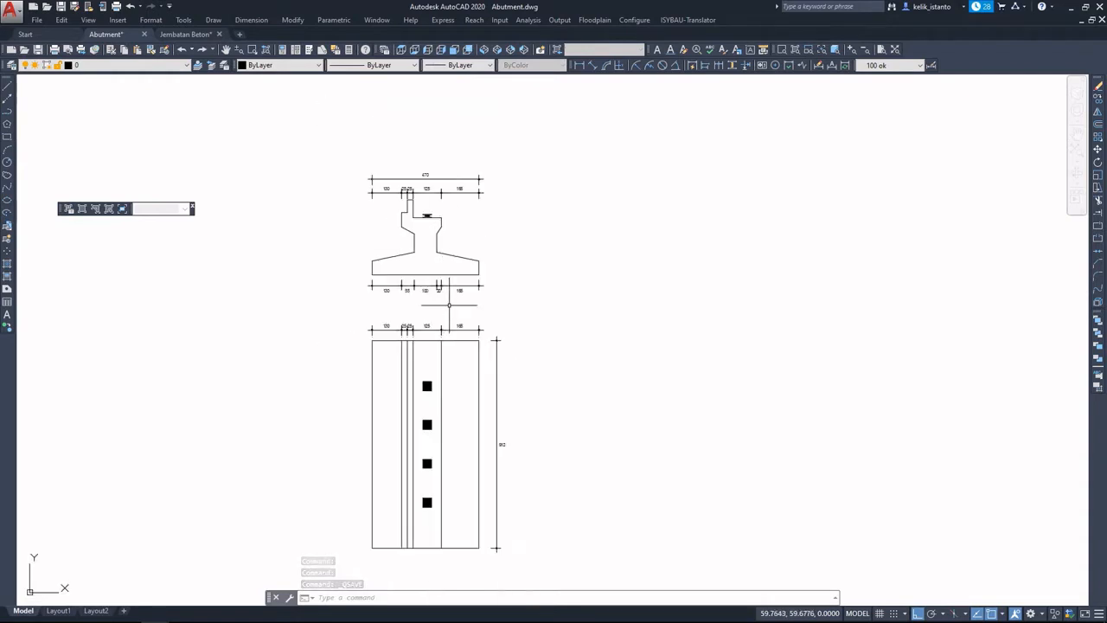
scroll(446, 305, "up", 2)
middle_click_drag(445, 305, 461, 377)
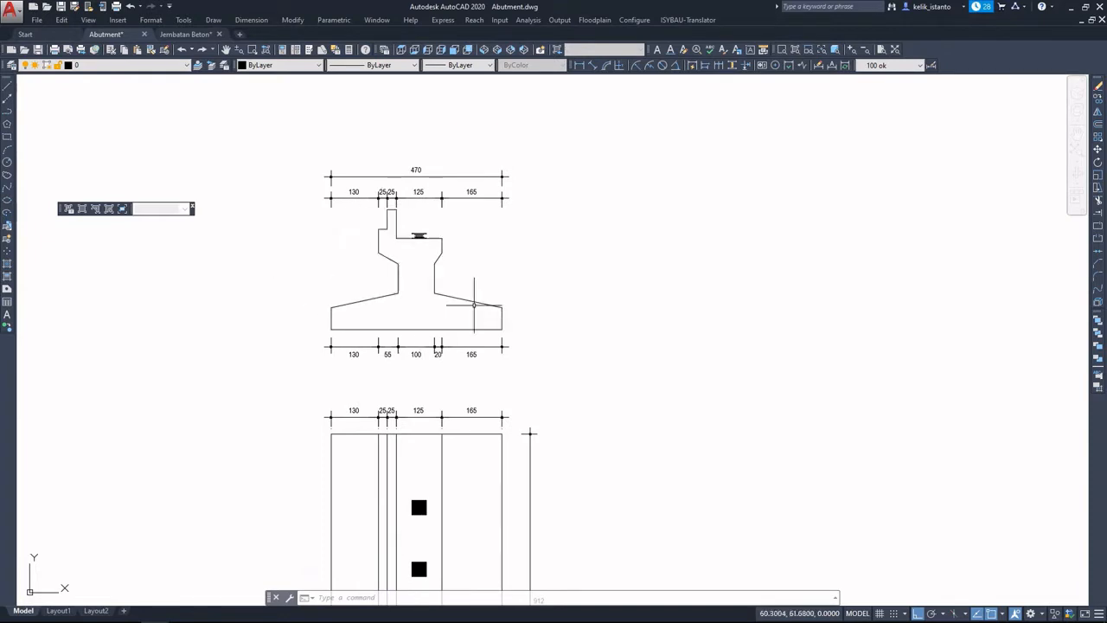
scroll(446, 273, "down", 2)
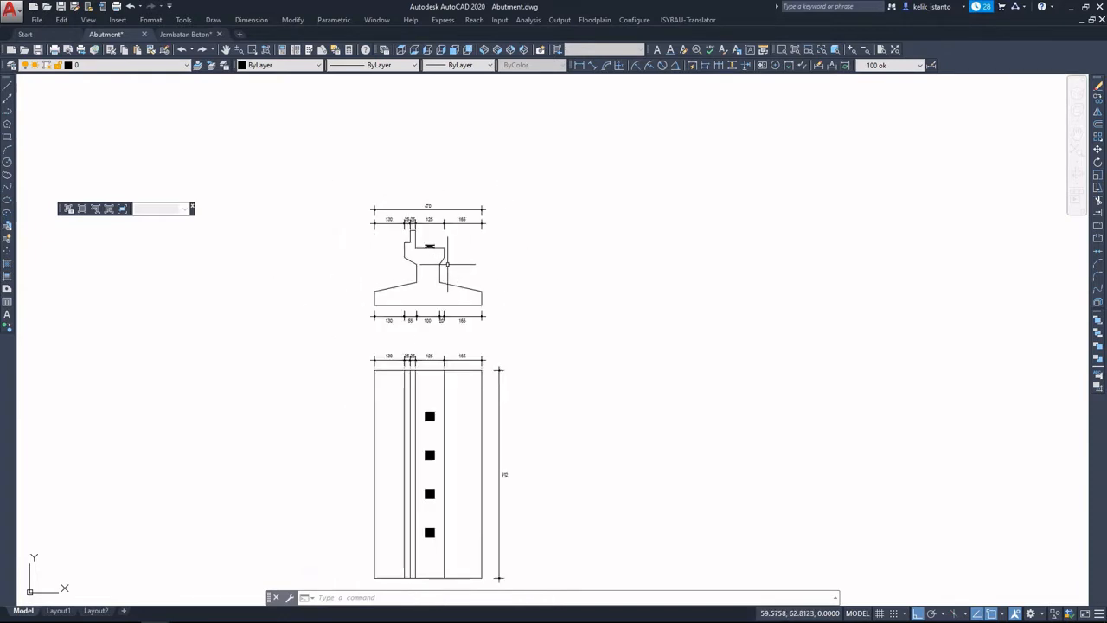
scroll(447, 264, "up", 2)
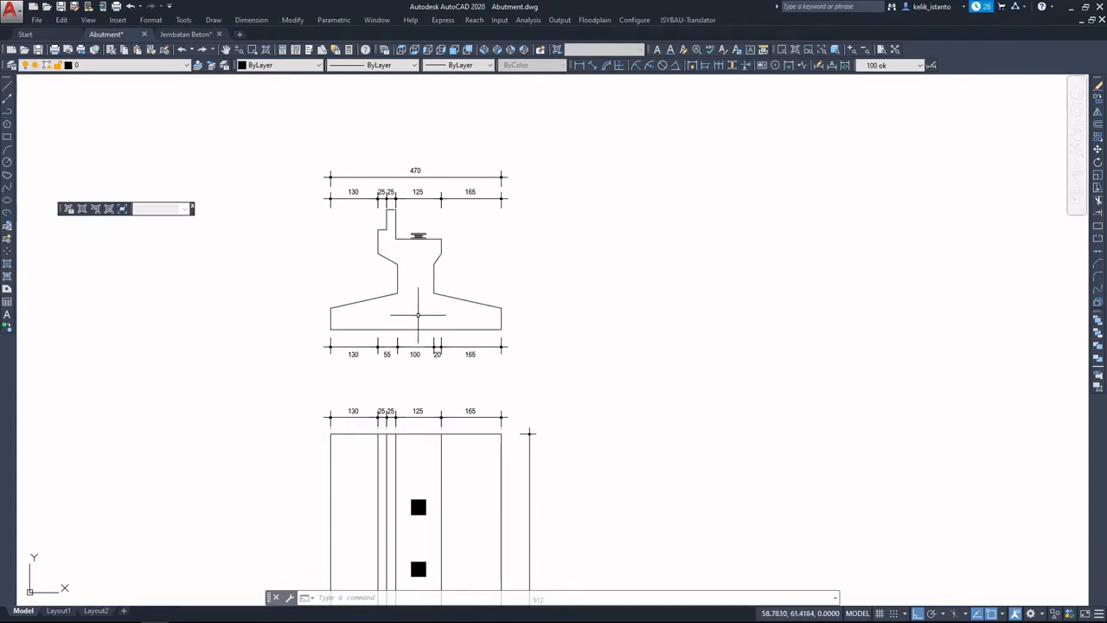
middle_click_drag(417, 315, 413, 244)
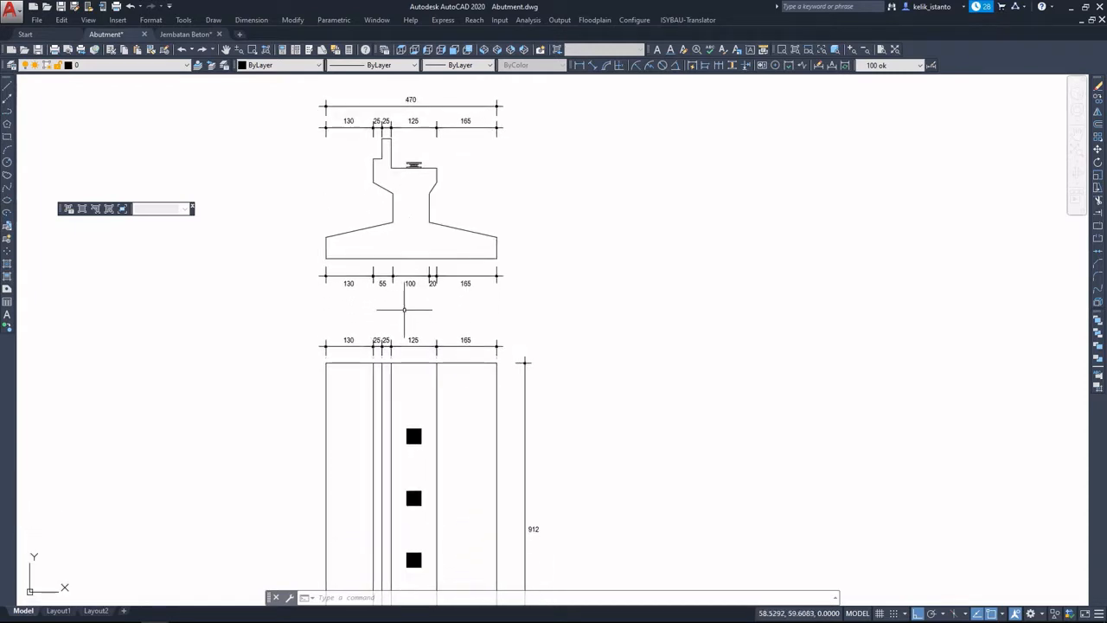
middle_click_drag(469, 371, 472, 259)
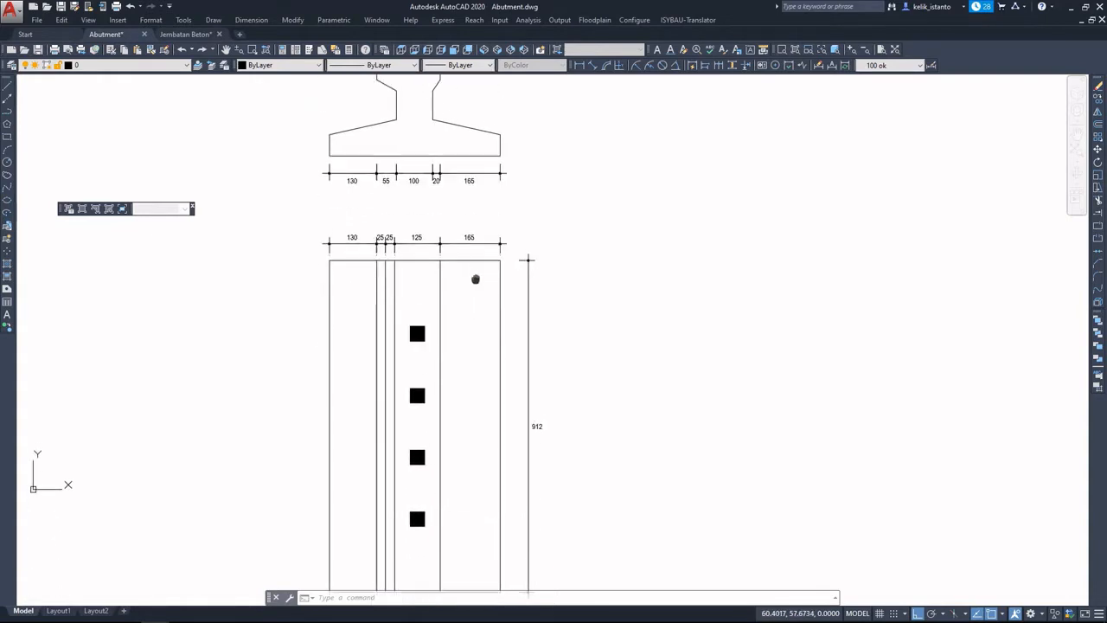
scroll(474, 271, "down", 2)
scroll(470, 304, "up", 2)
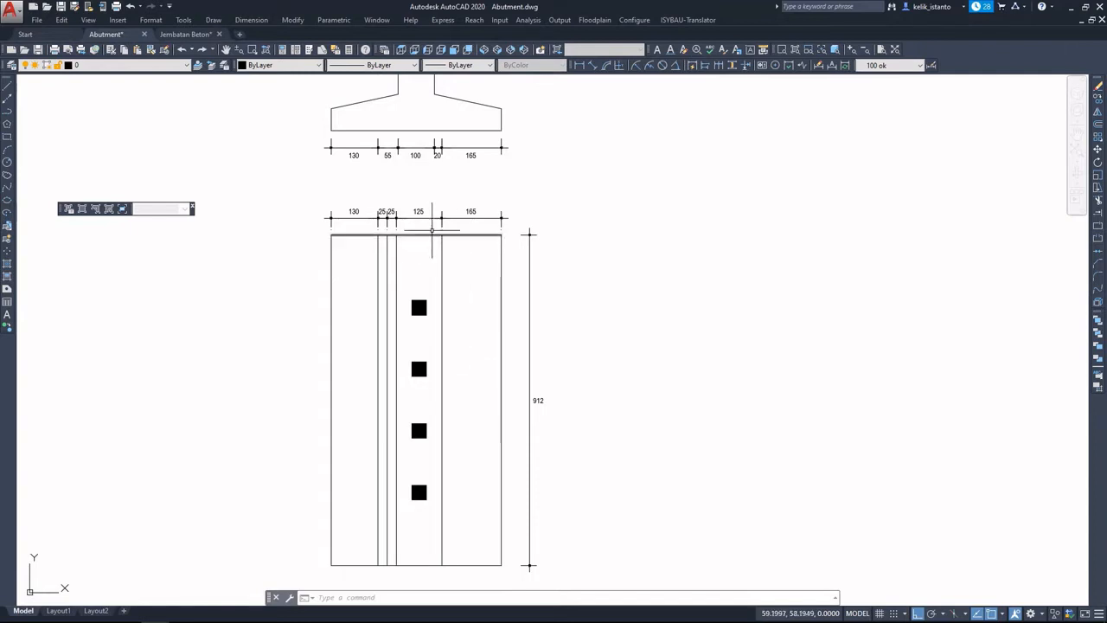
scroll(406, 212, "up", 4)
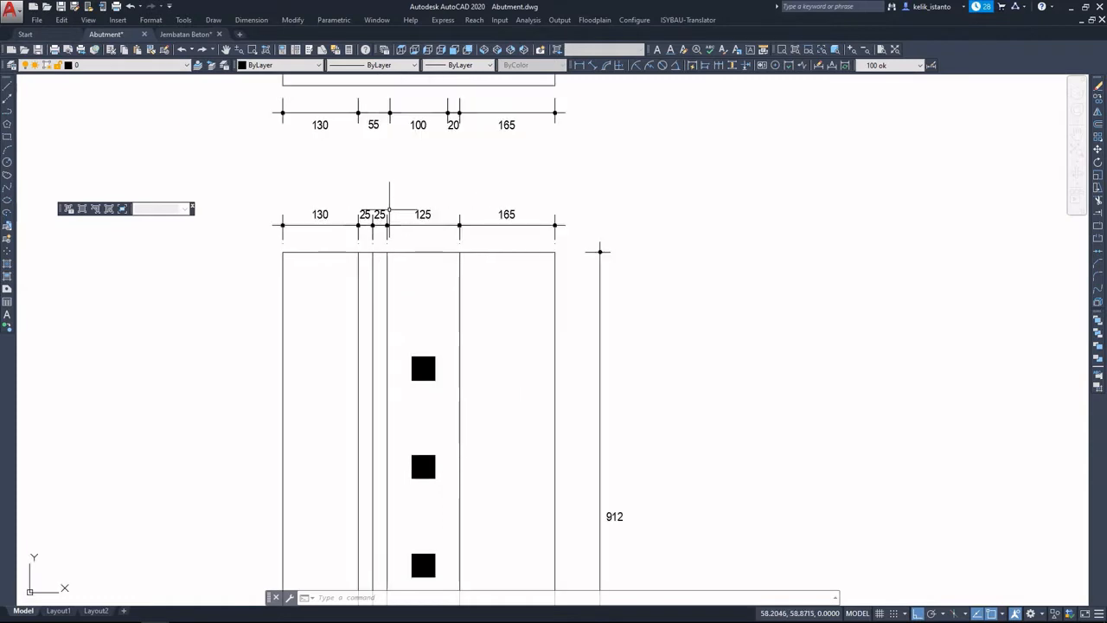
scroll(432, 255, "down", 4)
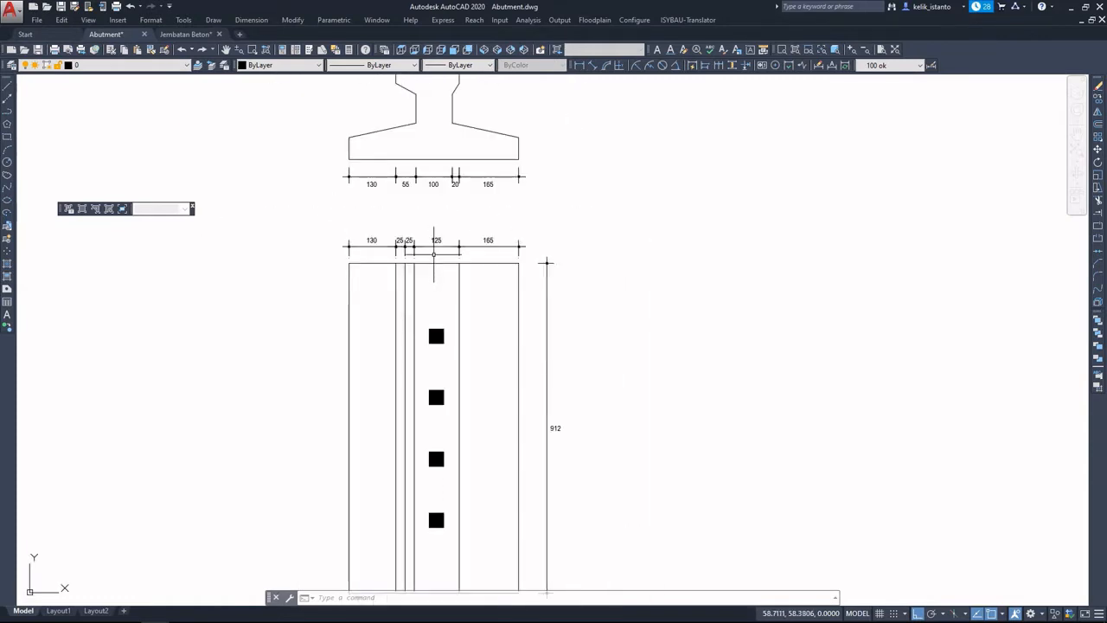
Step: List the properties of the plan's lengthwise line between the 125 and 165 strips to check its length
left_click(461, 321)
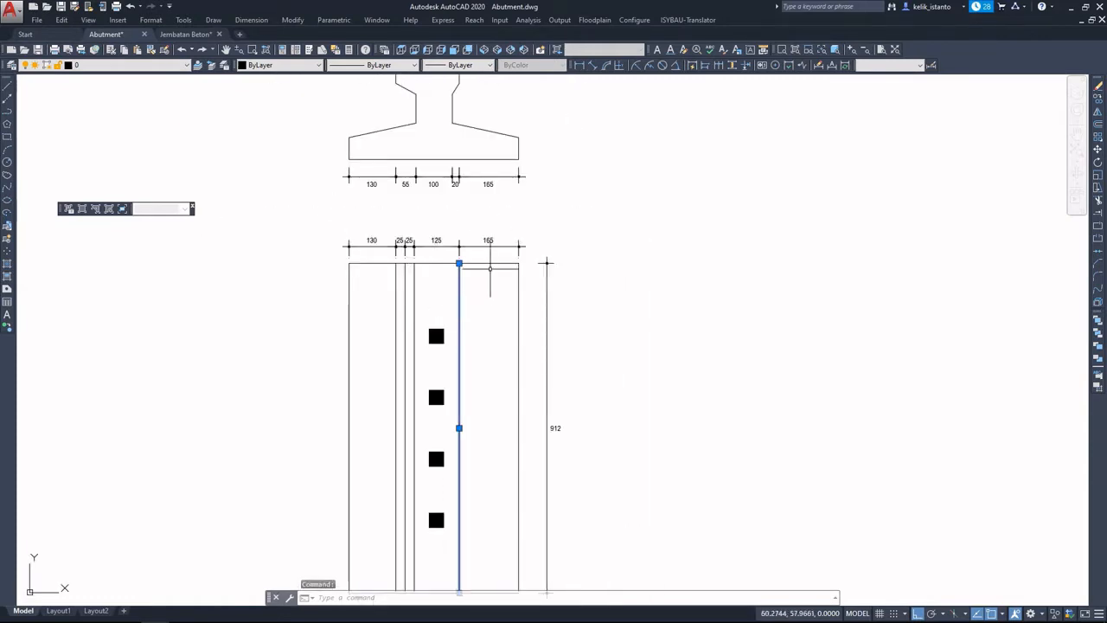
scroll(494, 269, "down", 2)
type("li")
key("Return")
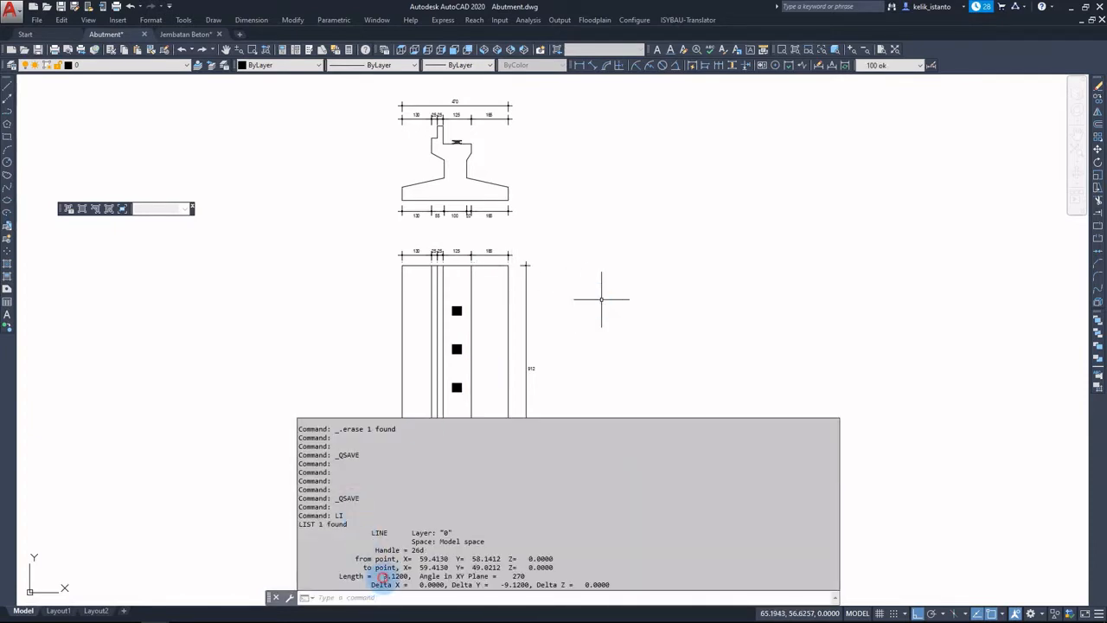
left_click_drag(381, 576, 406, 577)
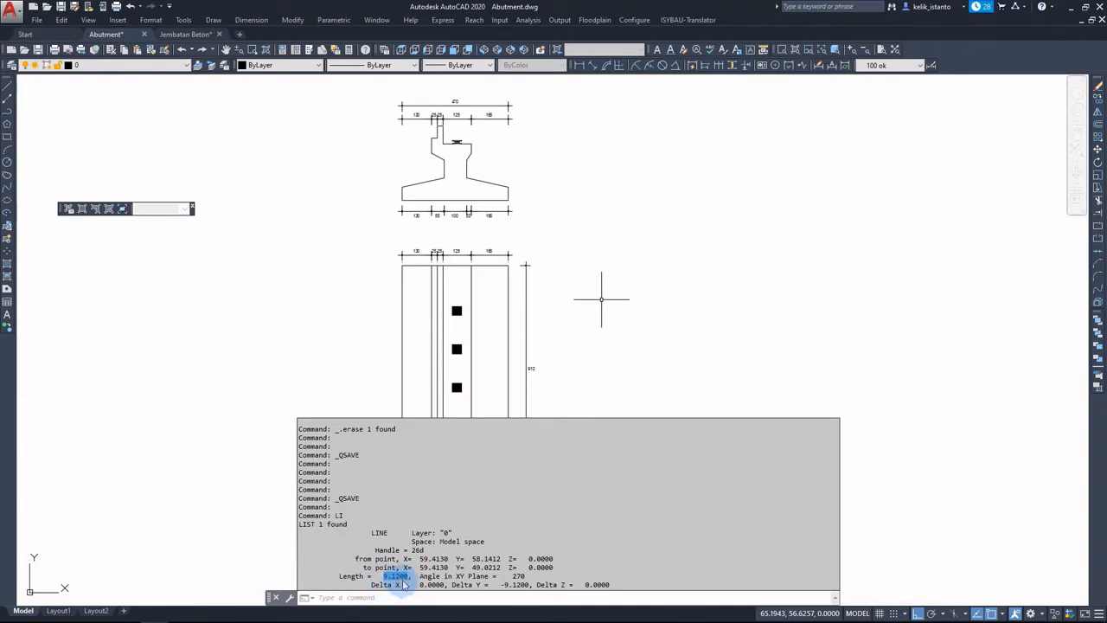
left_click(577, 390)
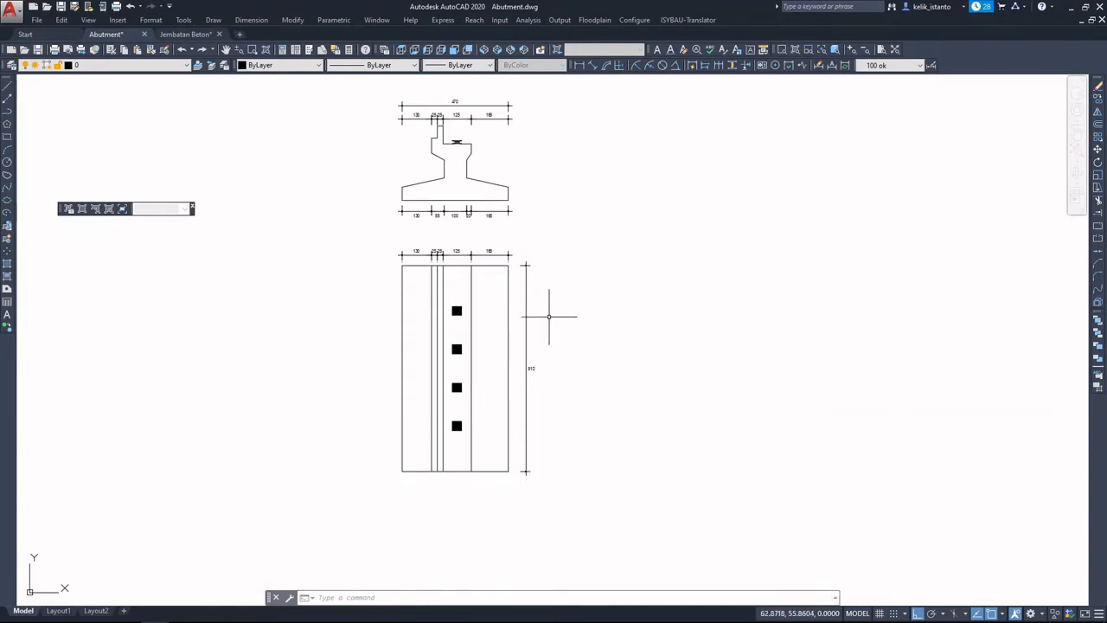
Step: Switch to Revit and create a new project from the Structural Template
middle_click_drag(548, 317, 545, 334)
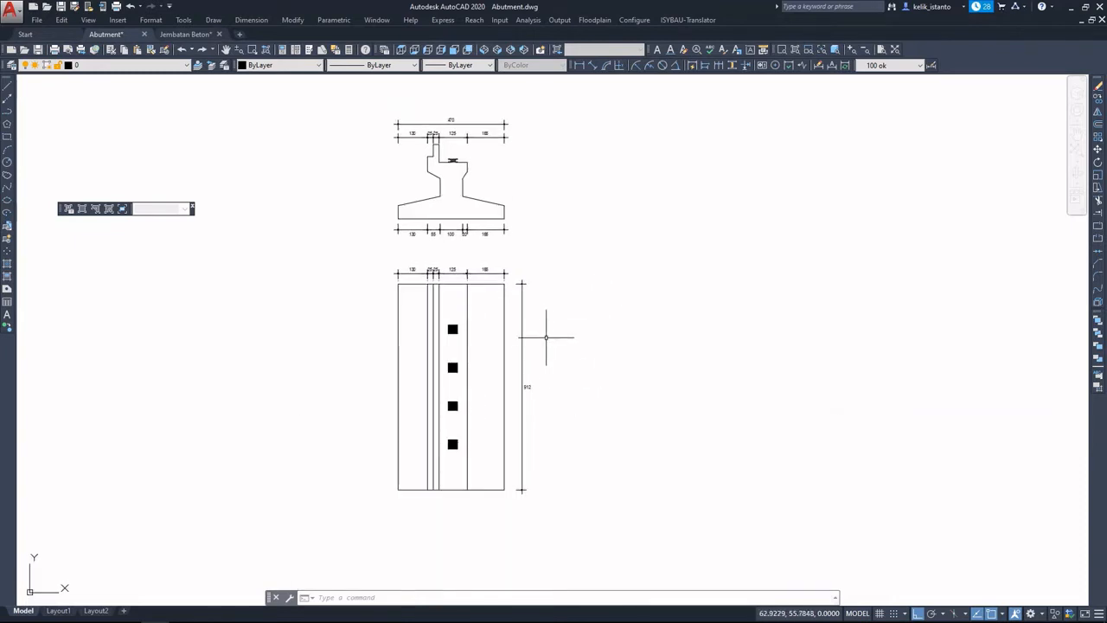
mouse_move(270, 621)
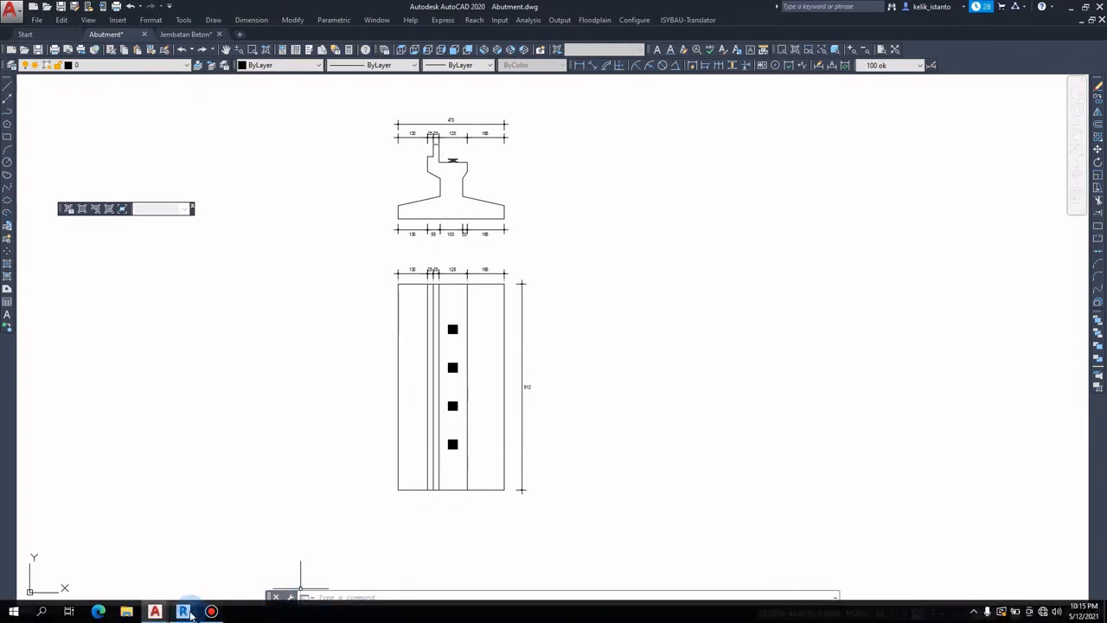
left_click(190, 612)
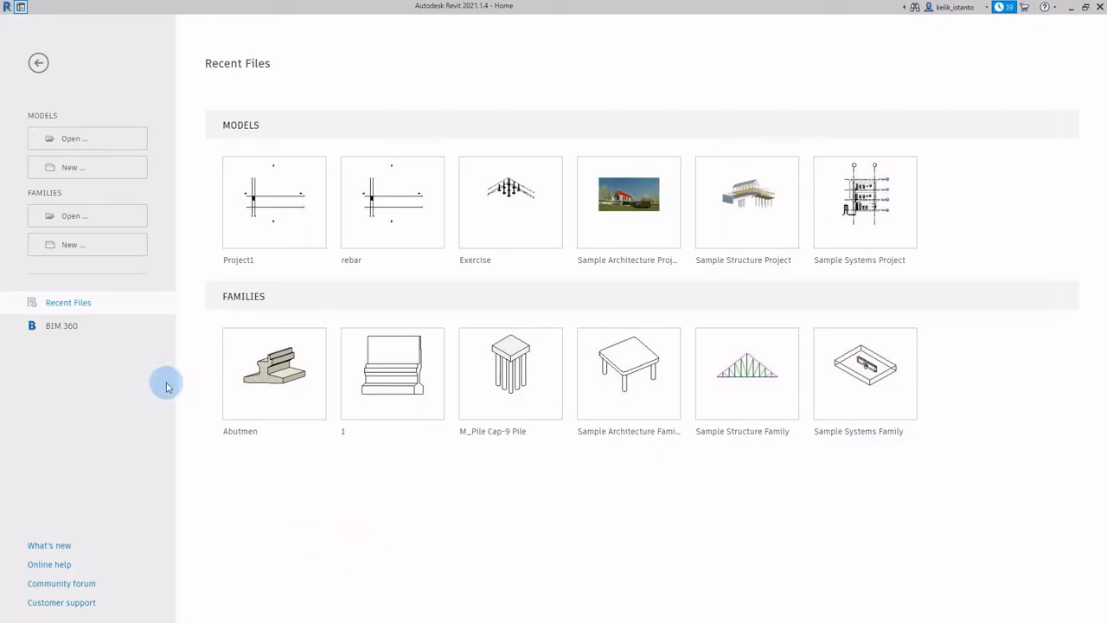
left_click(85, 175)
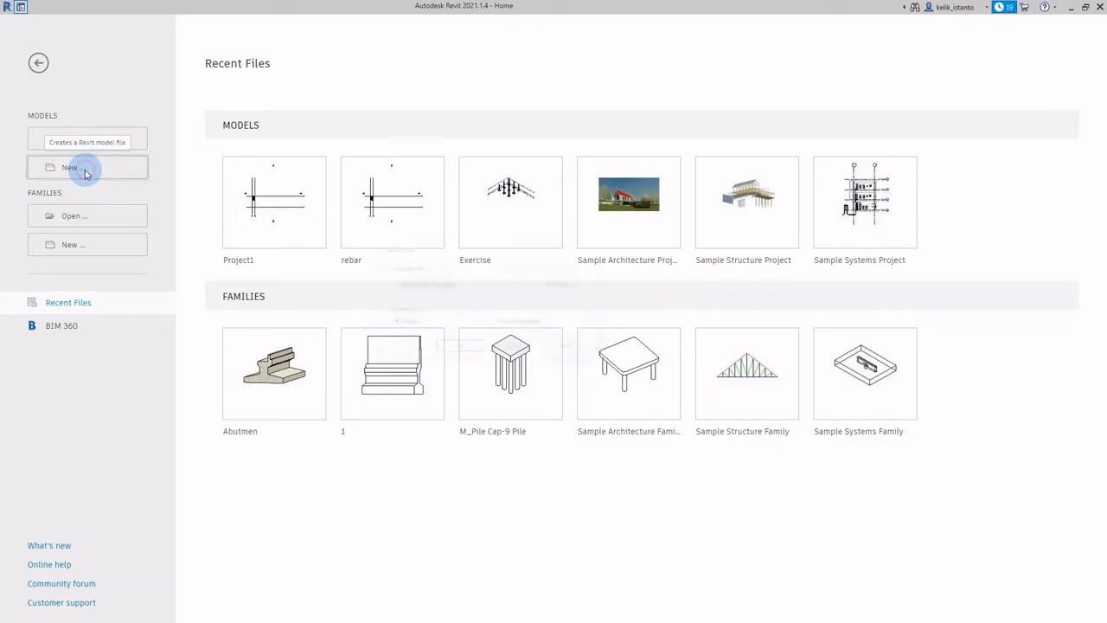
left_click(484, 289)
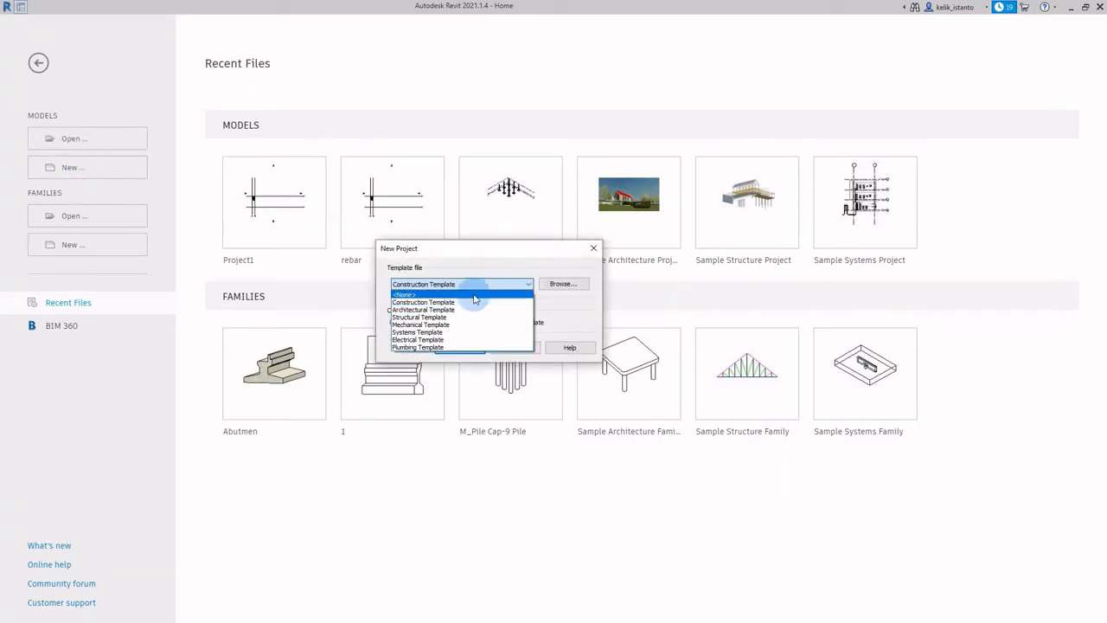
left_click(459, 316)
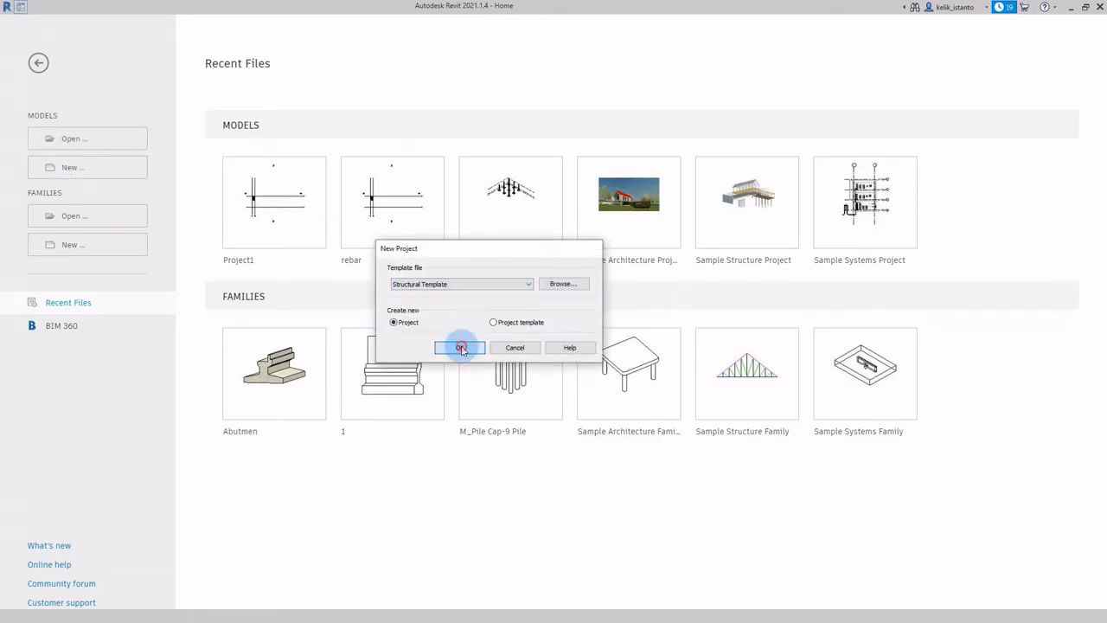
left_click(460, 346)
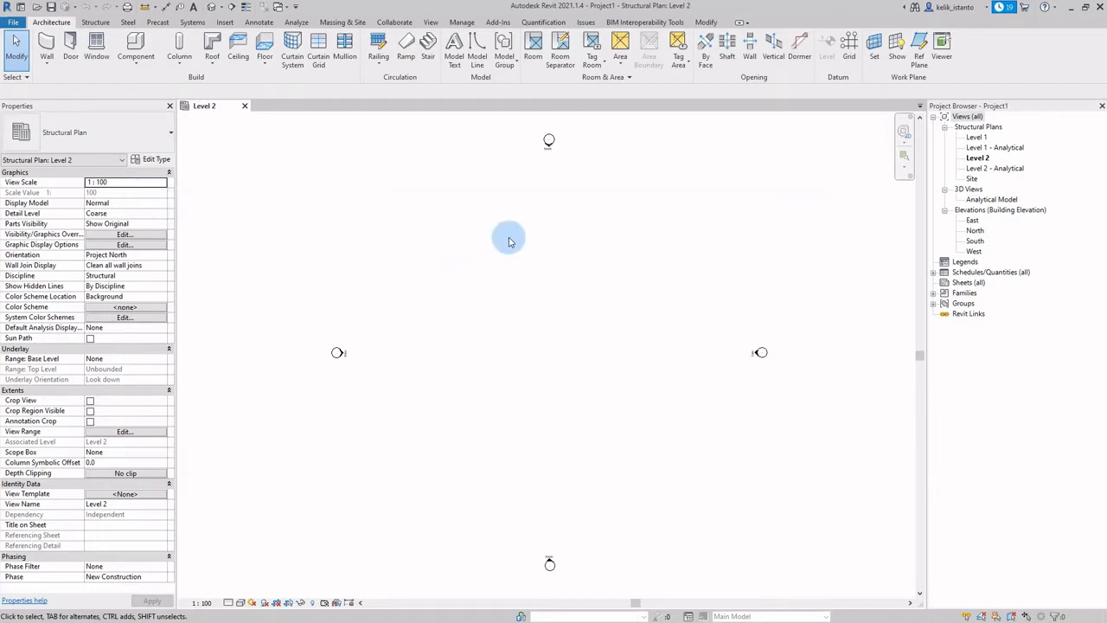
left_click(97, 22)
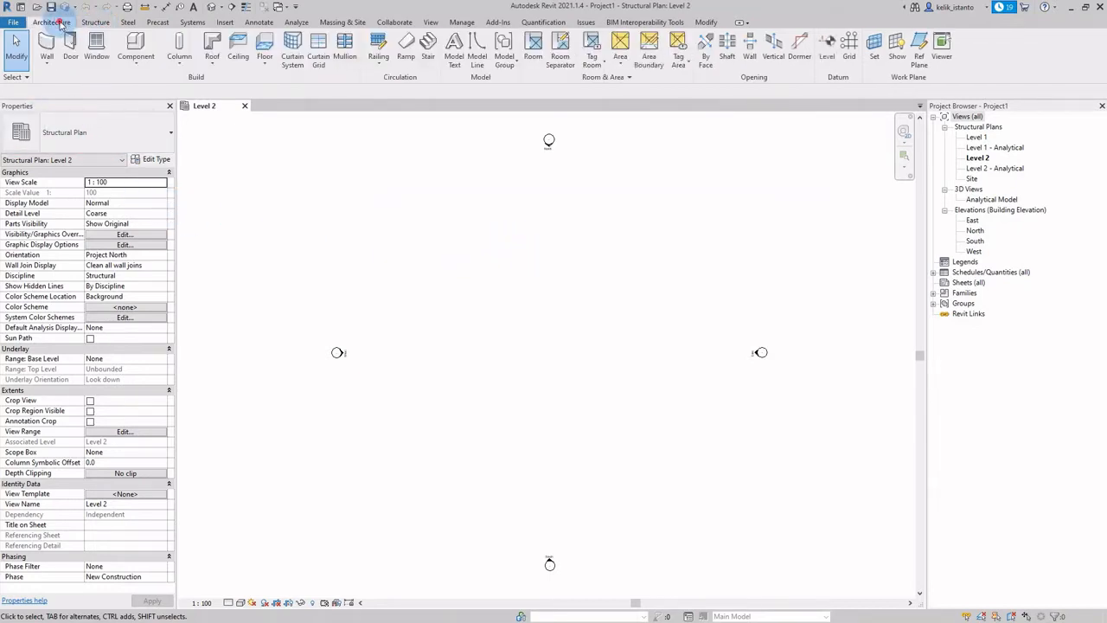
left_click(127, 21)
left_click(160, 22)
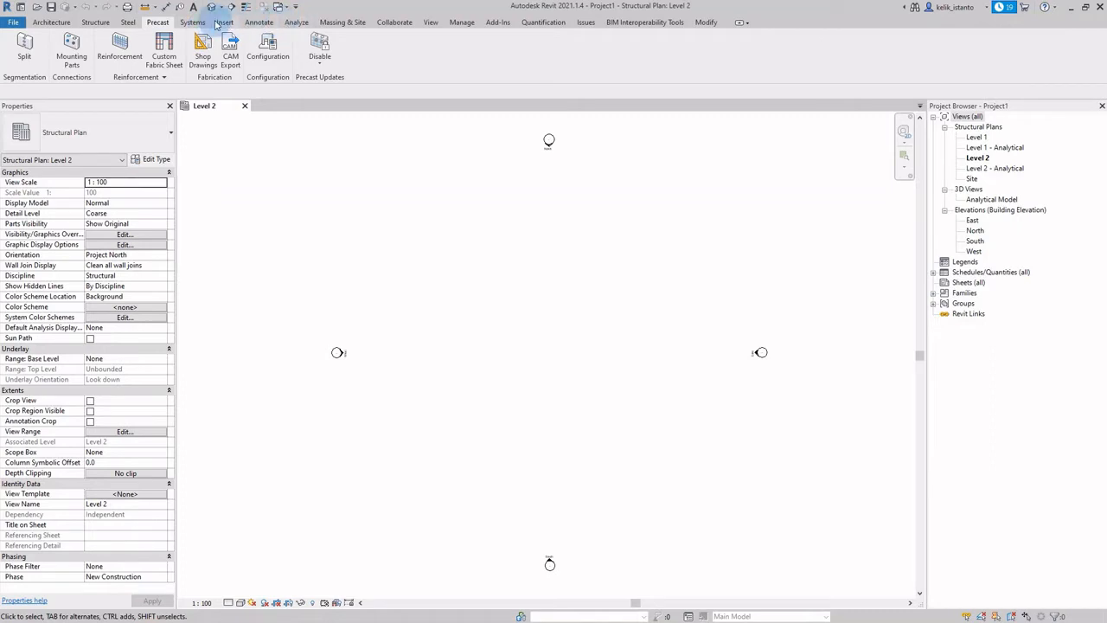
left_click(93, 21)
left_click(264, 151)
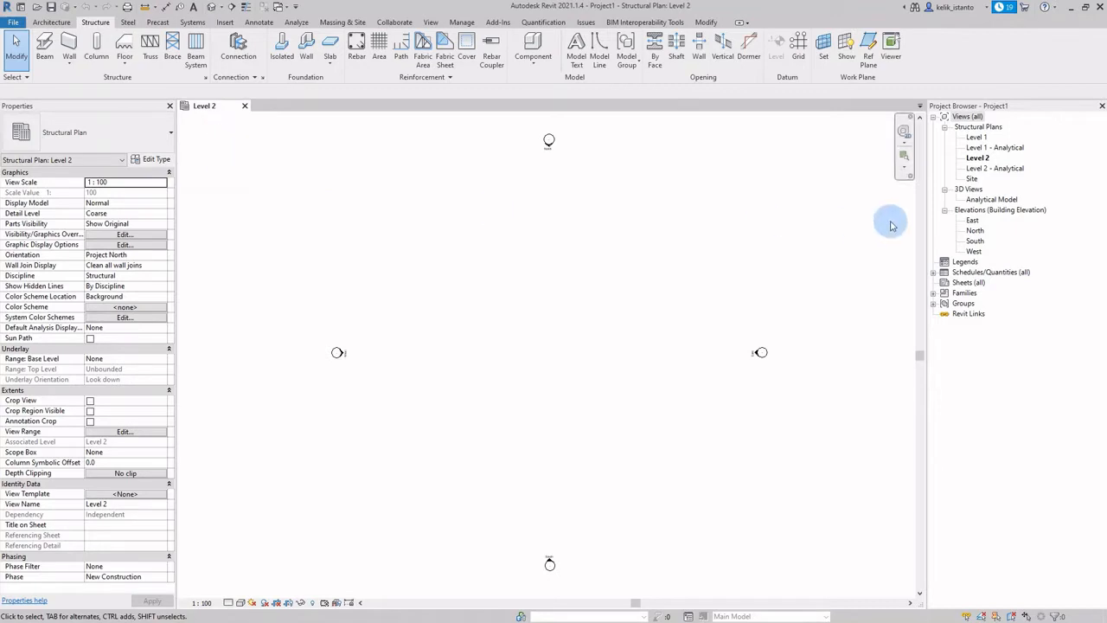
Step: Open the Level 1 structural plan and close the Level 2 view
left_click(977, 137)
double_click(976, 138)
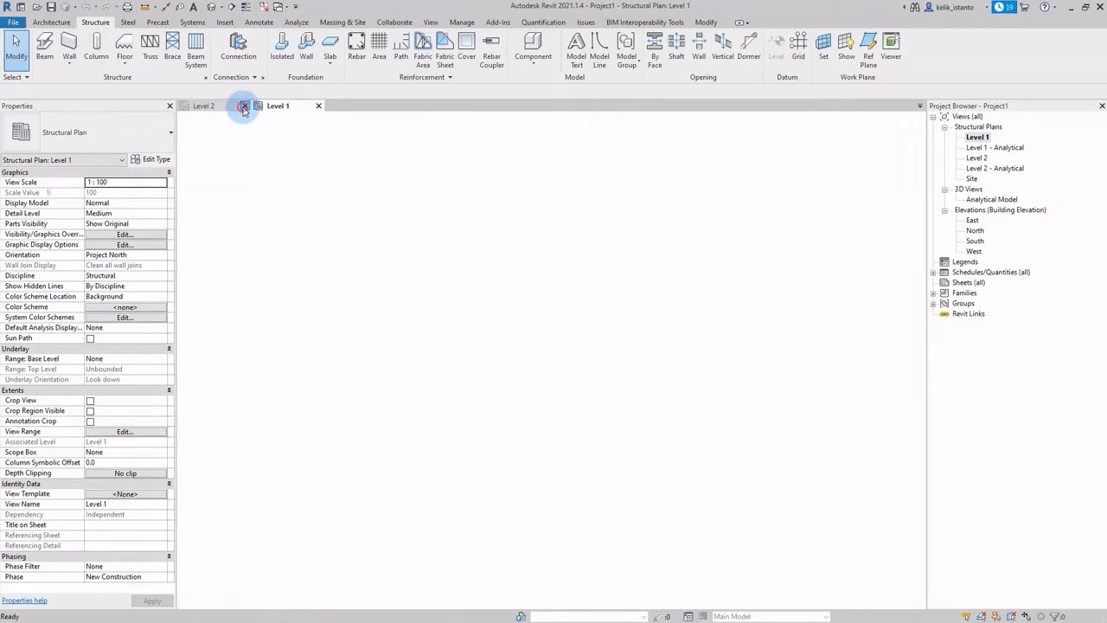
left_click(243, 106)
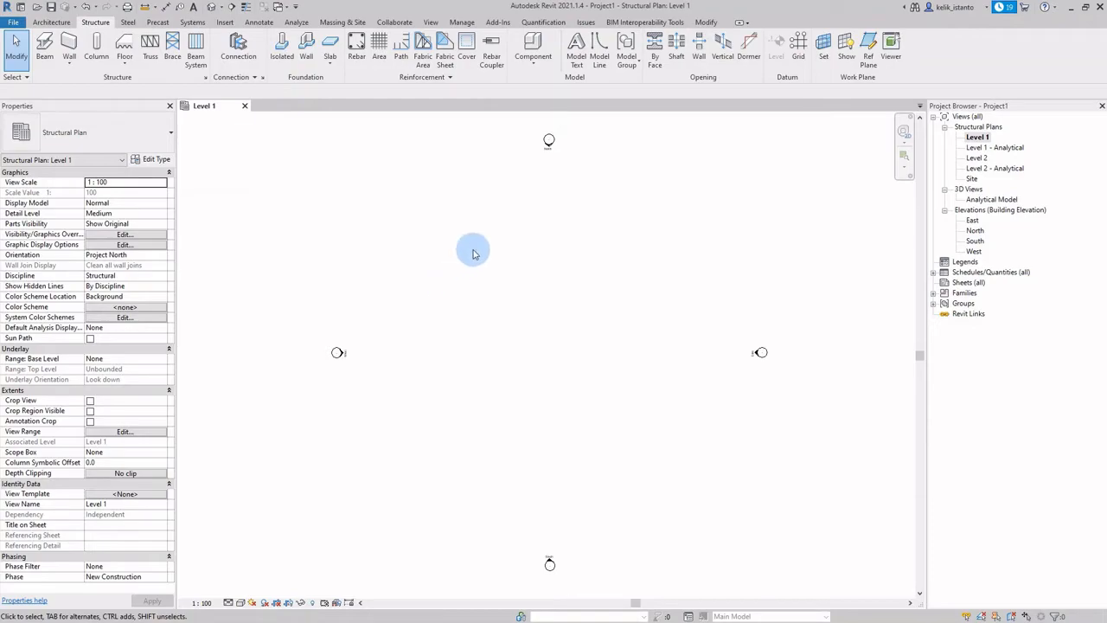
Step: Switch back to AutoCAD, review the abutment's plan with its four bearing pads, and save the Abutment drawing
left_click(1071, 7)
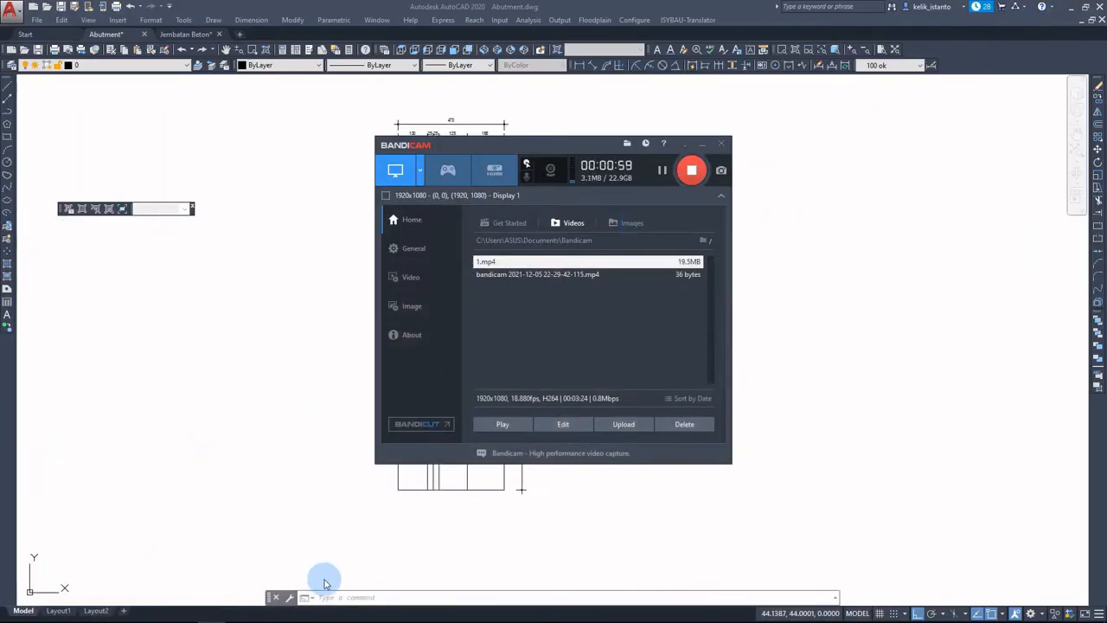
left_click(420, 543)
scroll(463, 446, "up", 4)
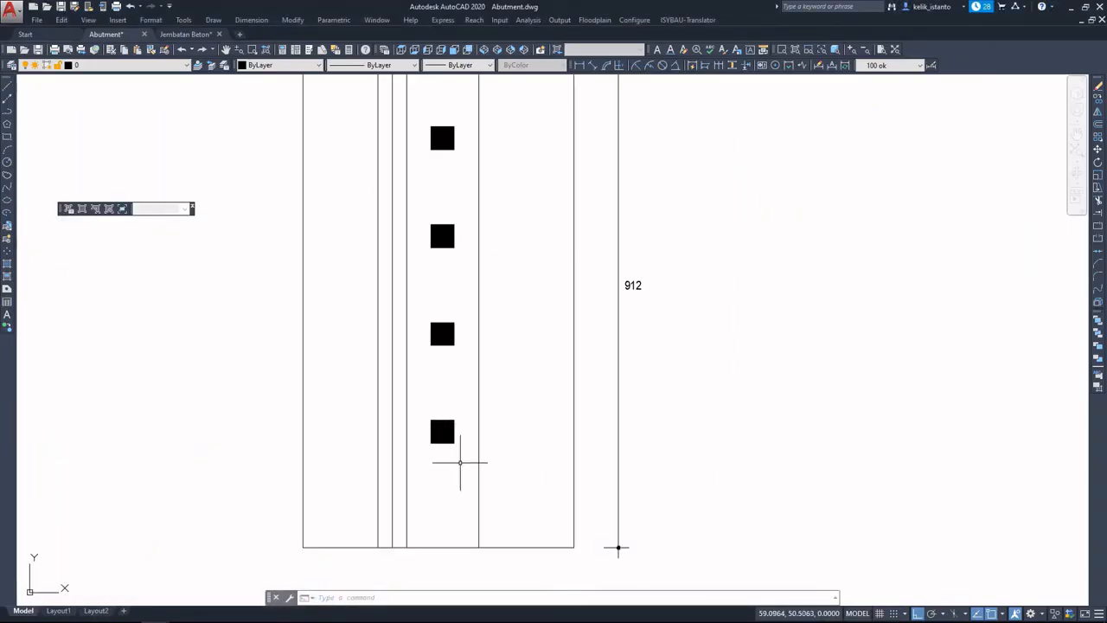
scroll(464, 453, "down", 2)
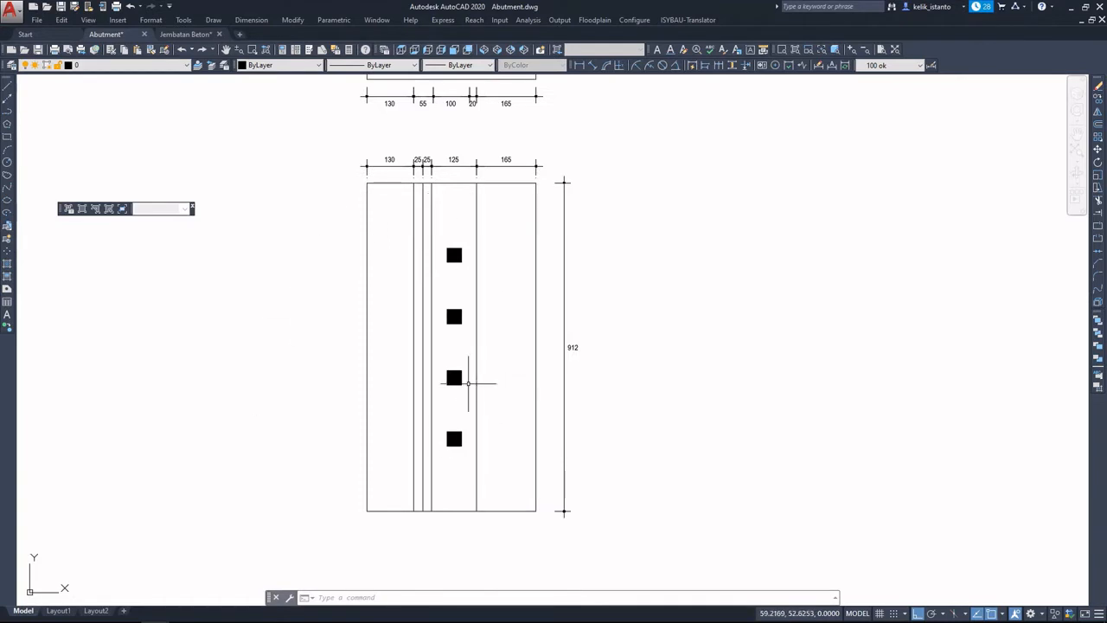
middle_click_drag(486, 419, 499, 398)
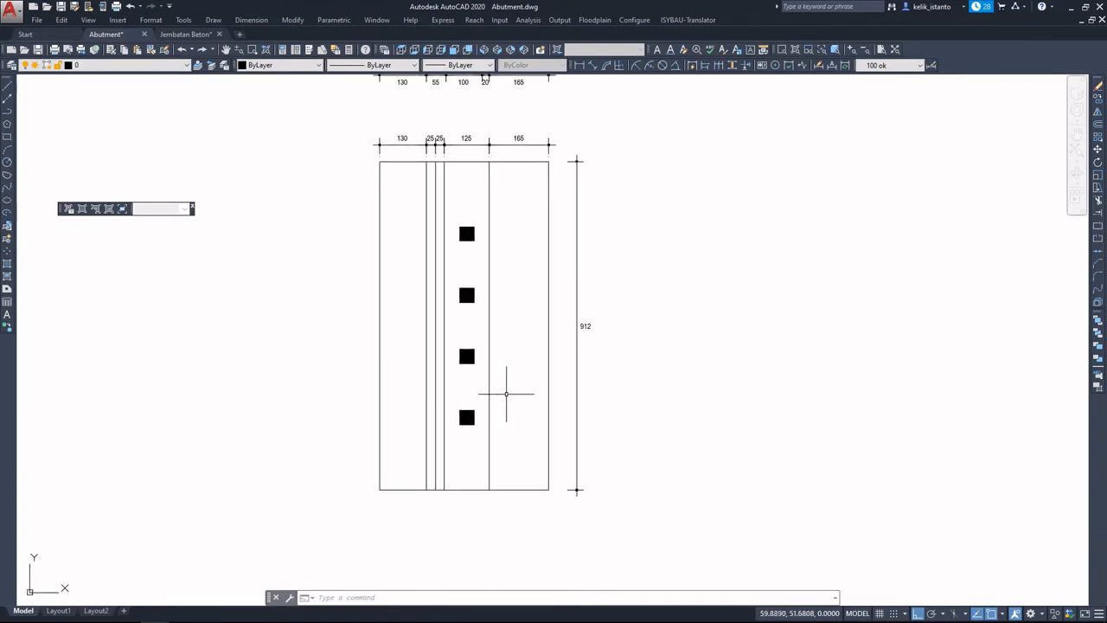
scroll(507, 390, "up", 2)
scroll(506, 390, "down", 2)
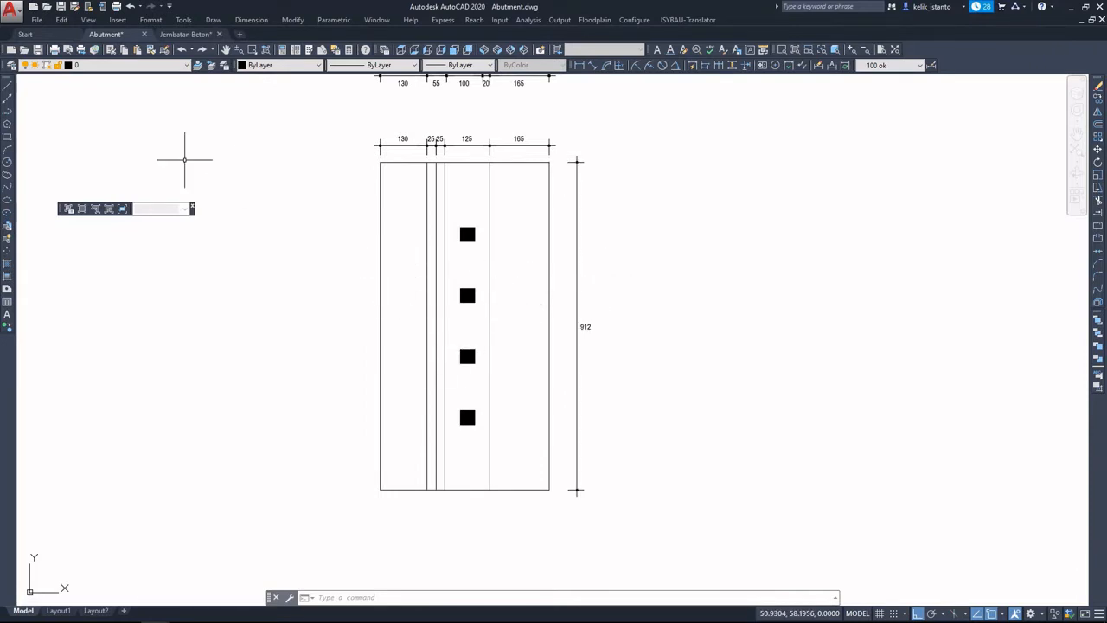
left_click(60, 7)
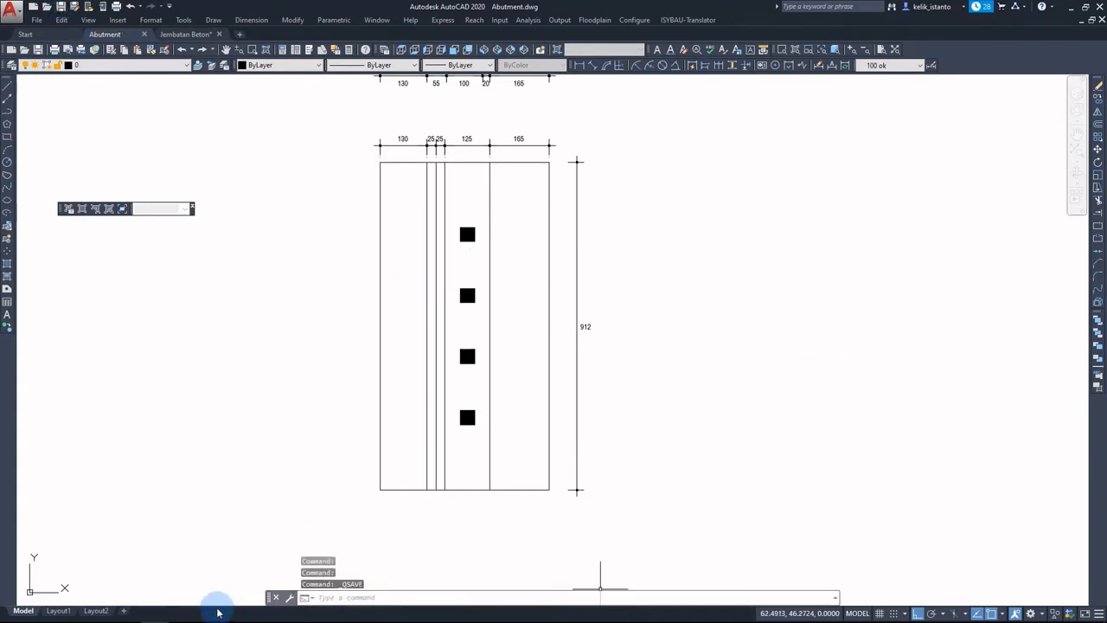
Step: Switch to Revit, start a CAD import, and select Abutment.dwg in the CAD folder within the BIM folder on drive D
left_click(178, 610)
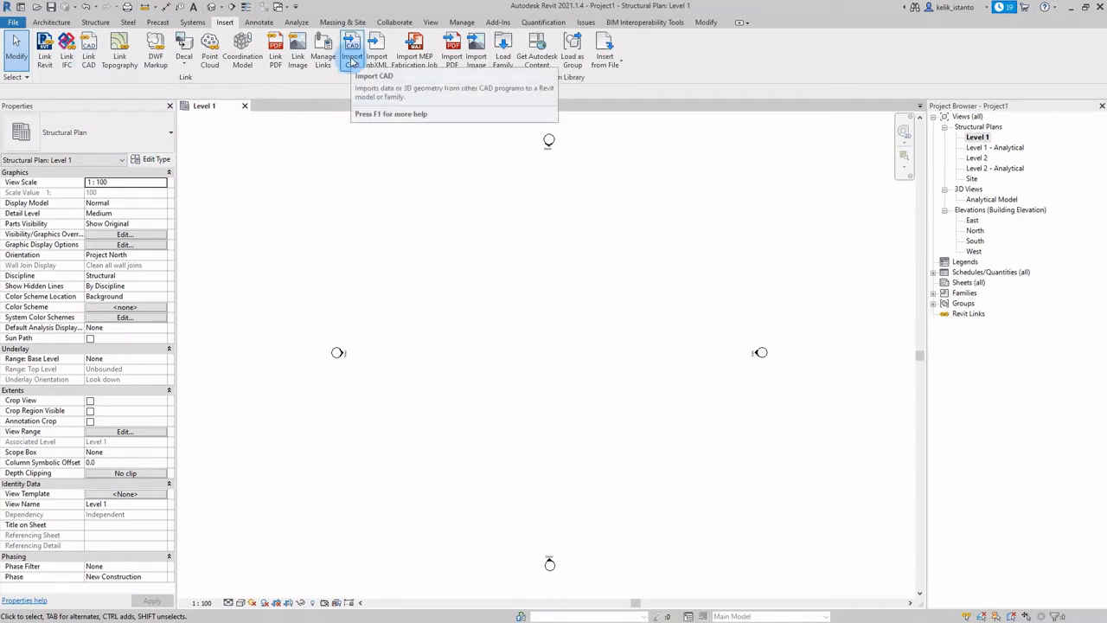
left_click(352, 59)
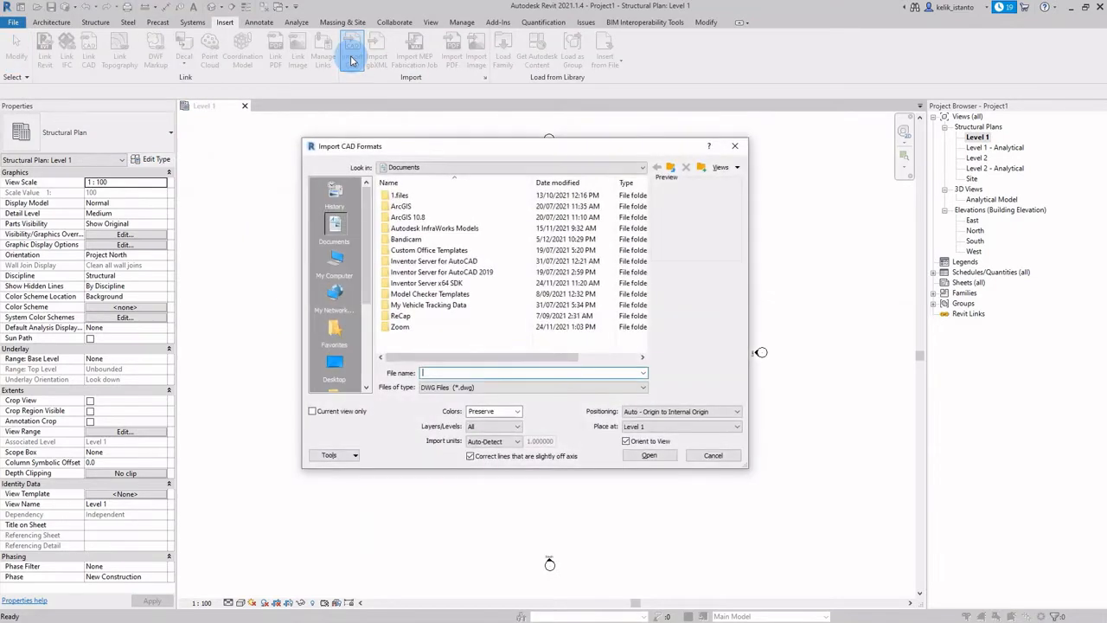
left_click(399, 168)
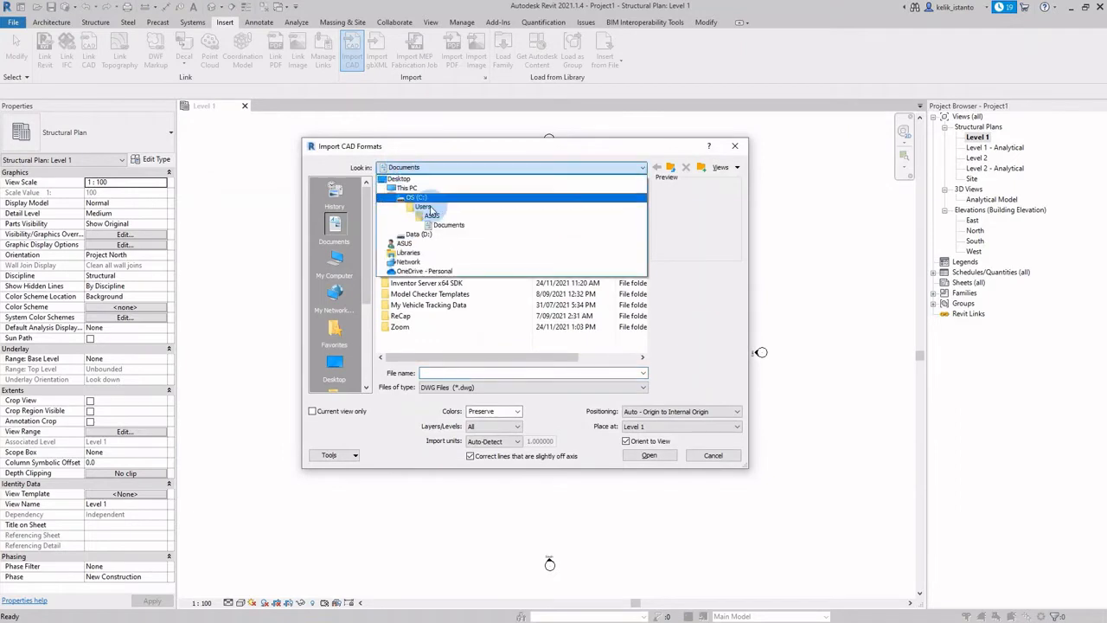
left_click(429, 234)
double_click(406, 212)
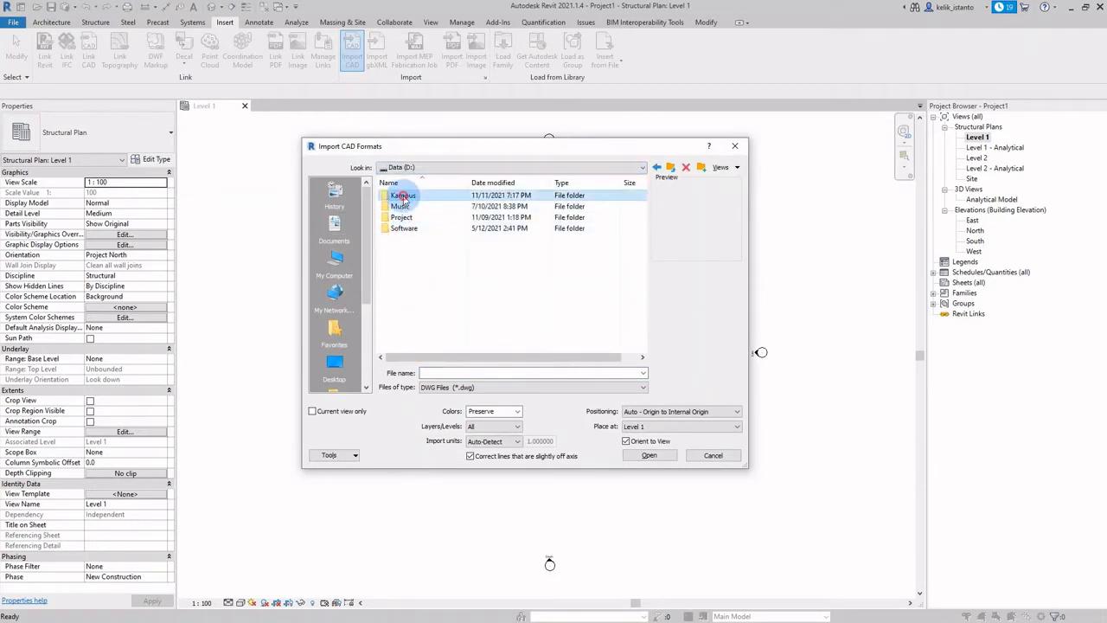
double_click(403, 196)
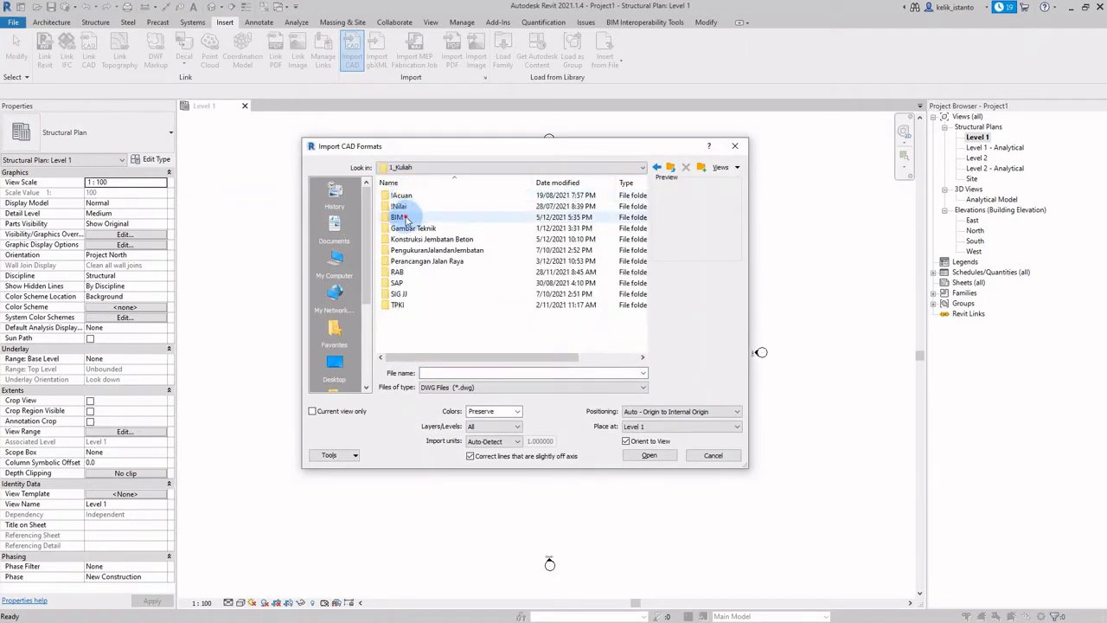
double_click(404, 217)
double_click(397, 195)
left_click(402, 195)
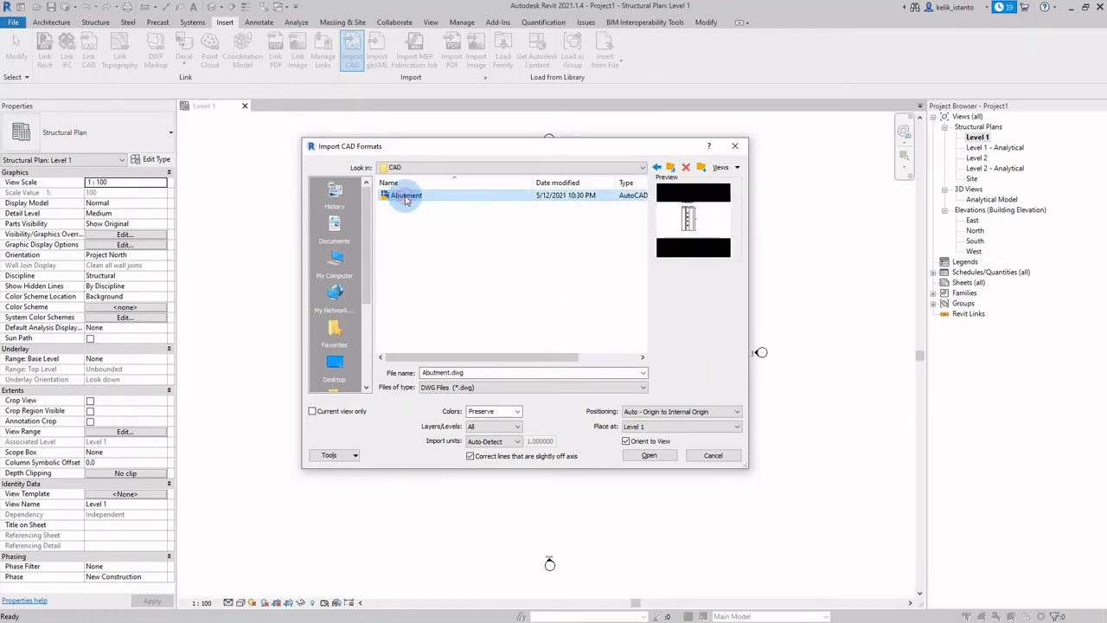
Step: Import the drawing into the current view only, with meter as import units and Auto - Center to Center positioning
left_click(349, 413)
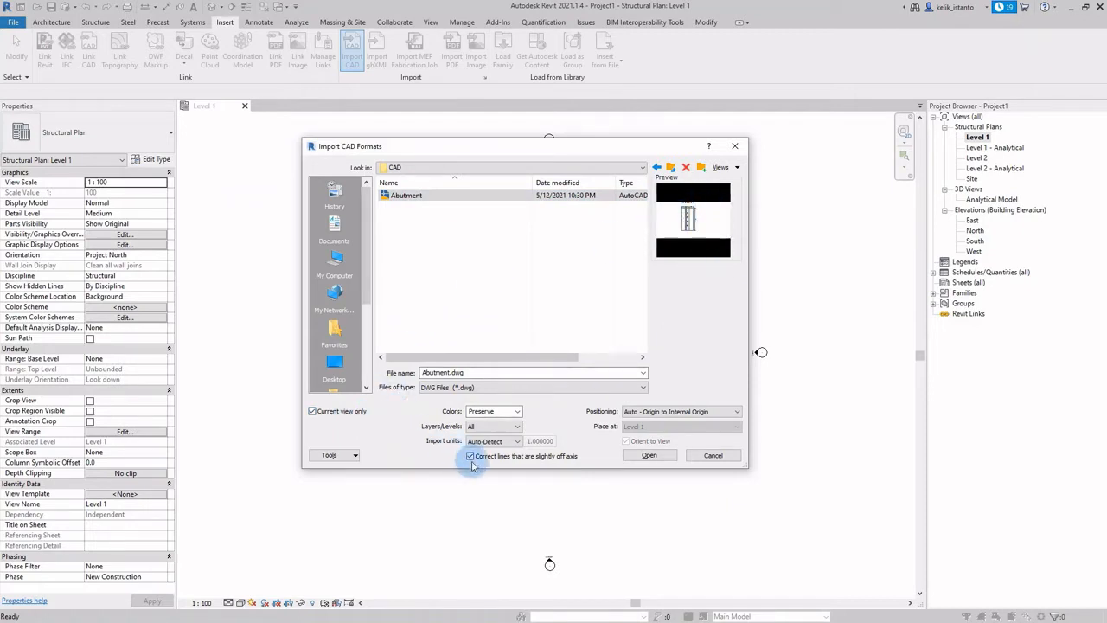
left_click(516, 443)
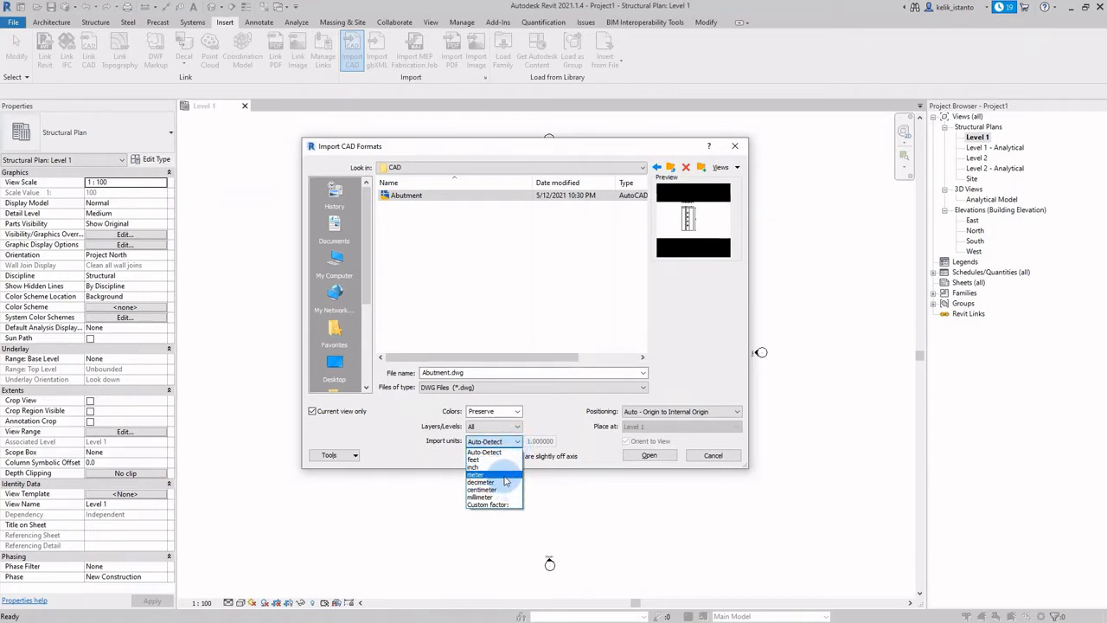
left_click(505, 480)
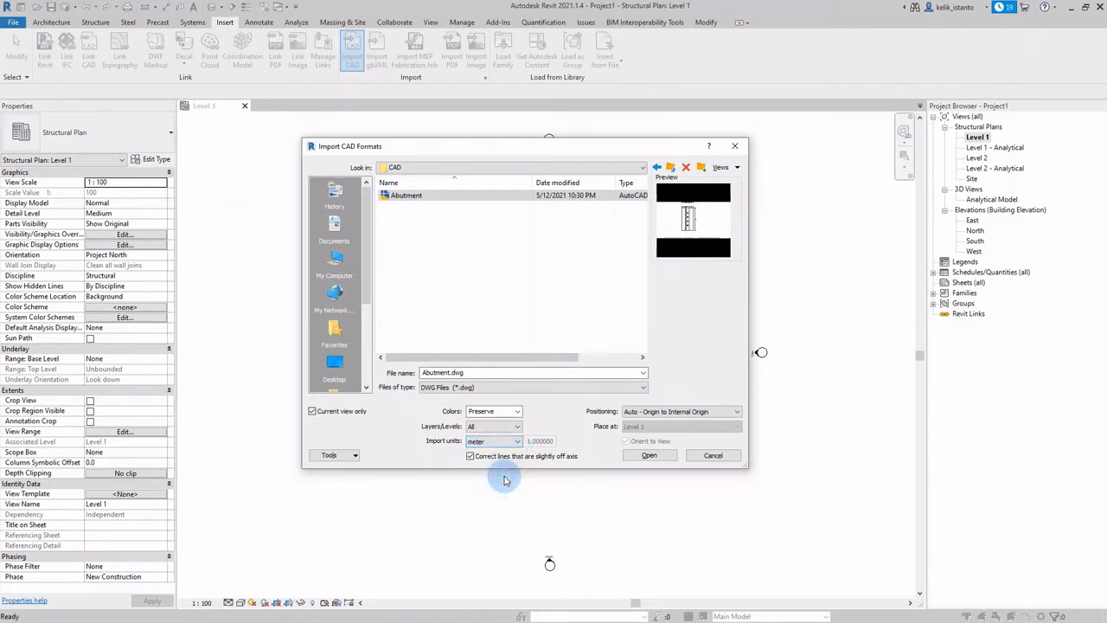
left_click(687, 412)
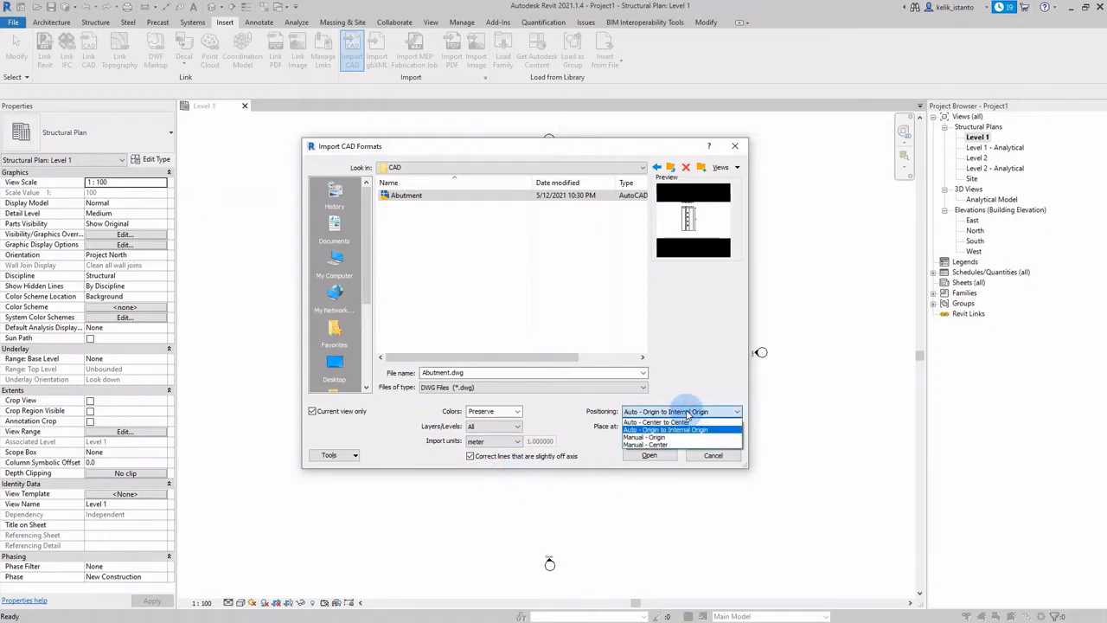
left_click(689, 421)
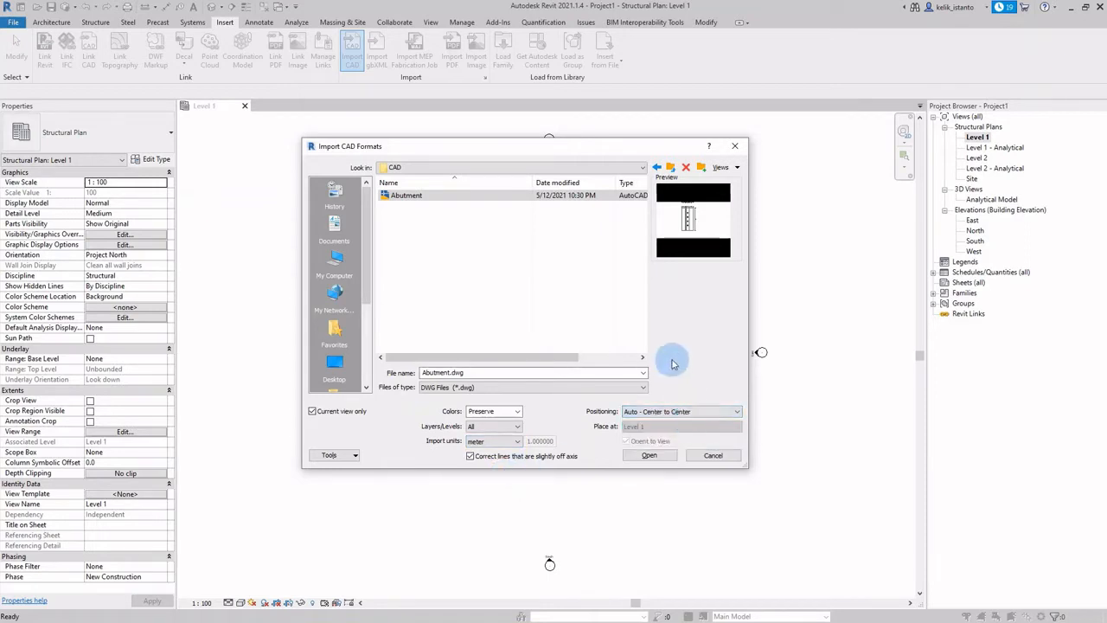
left_click(649, 455)
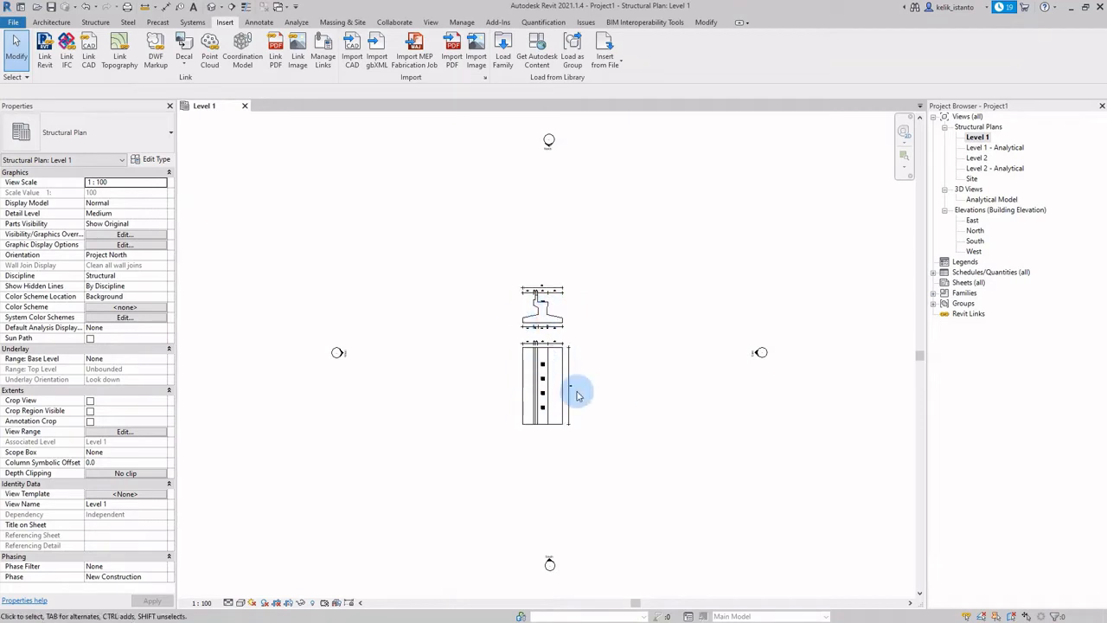
Step: Examine the imported abutment cross-section and plan in the Level 1 view
scroll(571, 396, "up", 5)
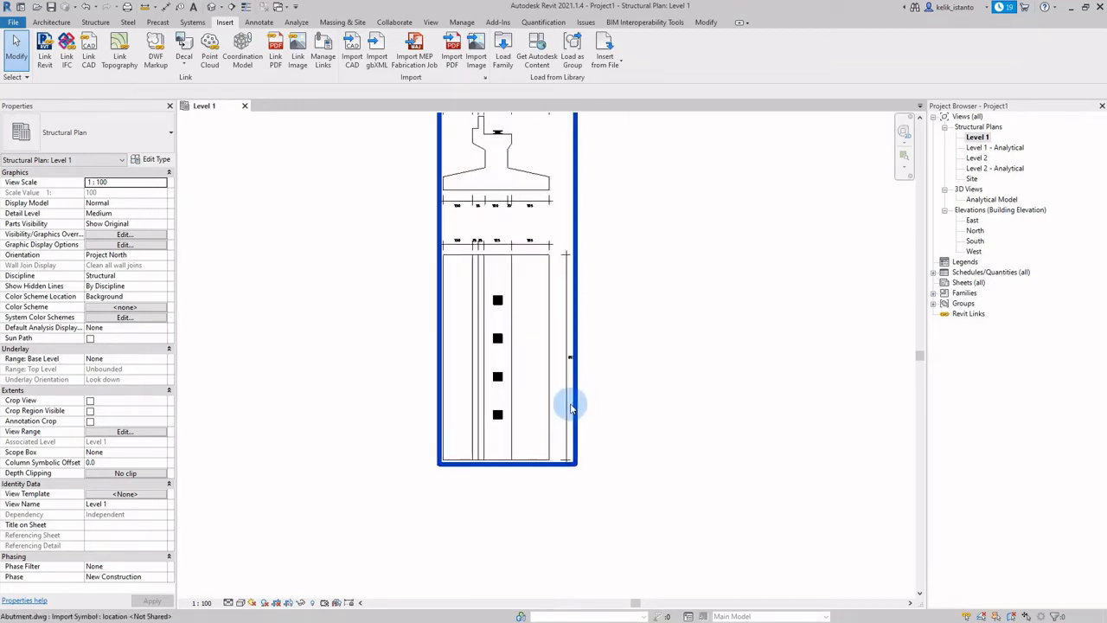
scroll(458, 264, "down", 1)
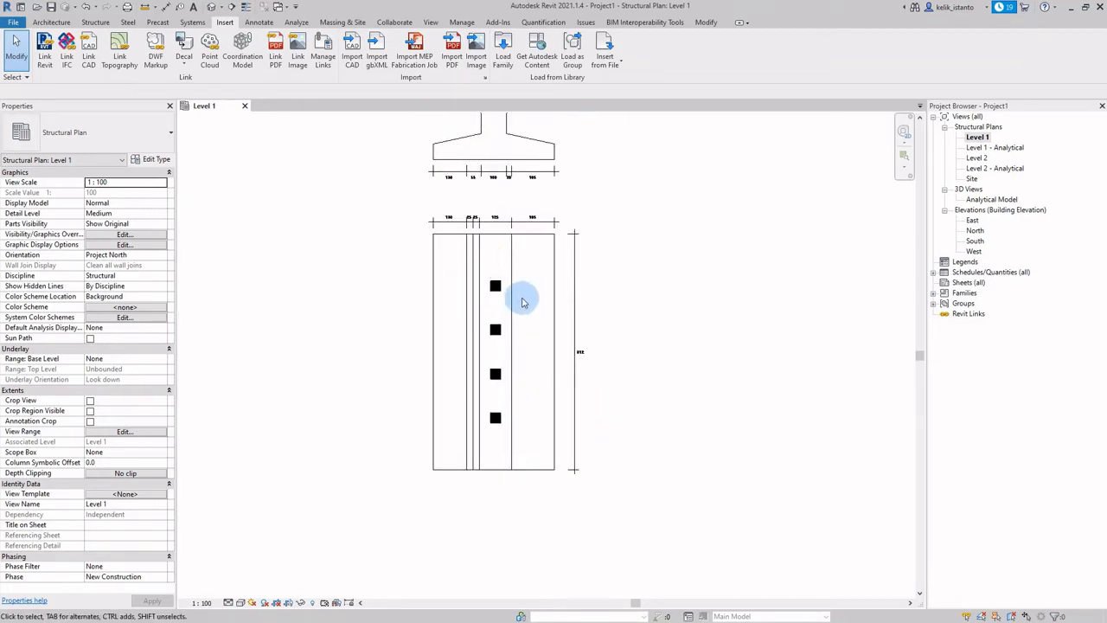
scroll(523, 298, "down", 1)
scroll(523, 304, "down", 2)
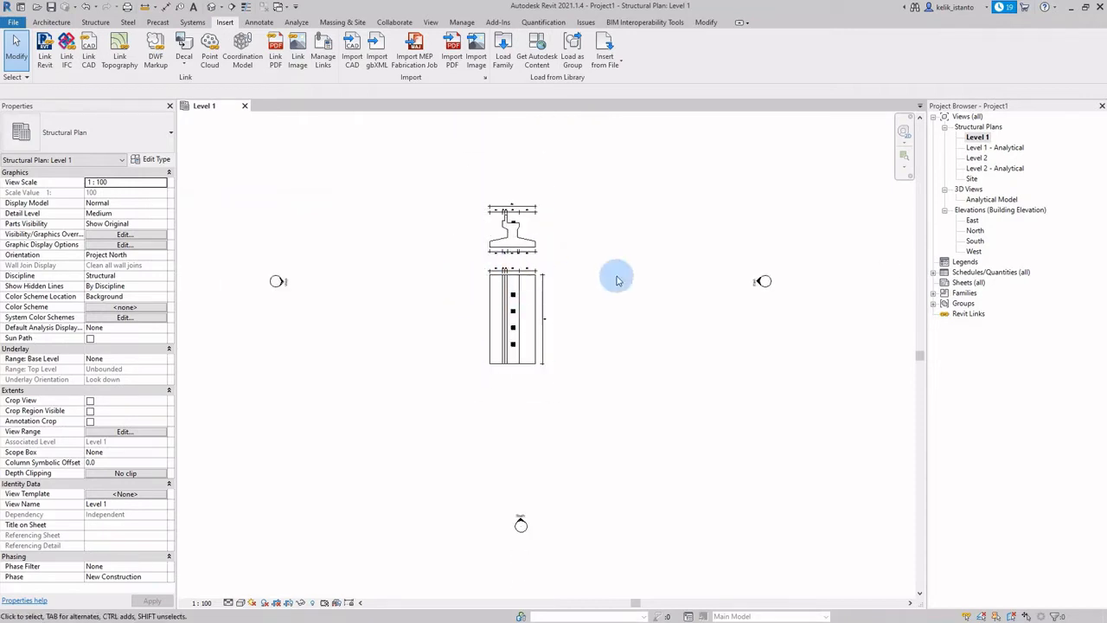
scroll(514, 324, "up", 3)
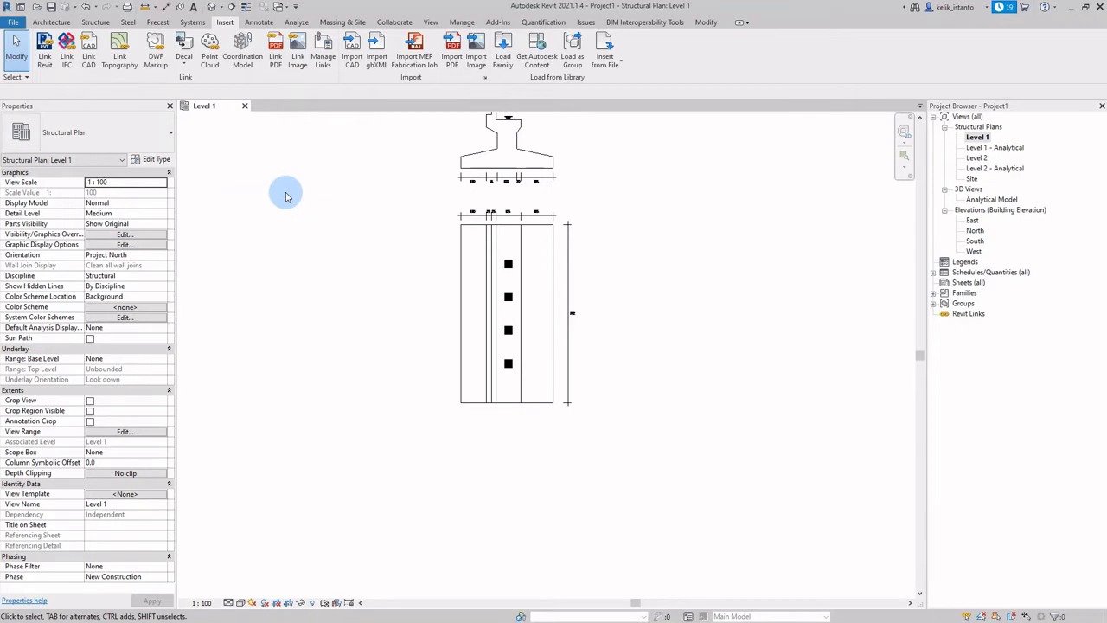
scroll(340, 243, "down", 1)
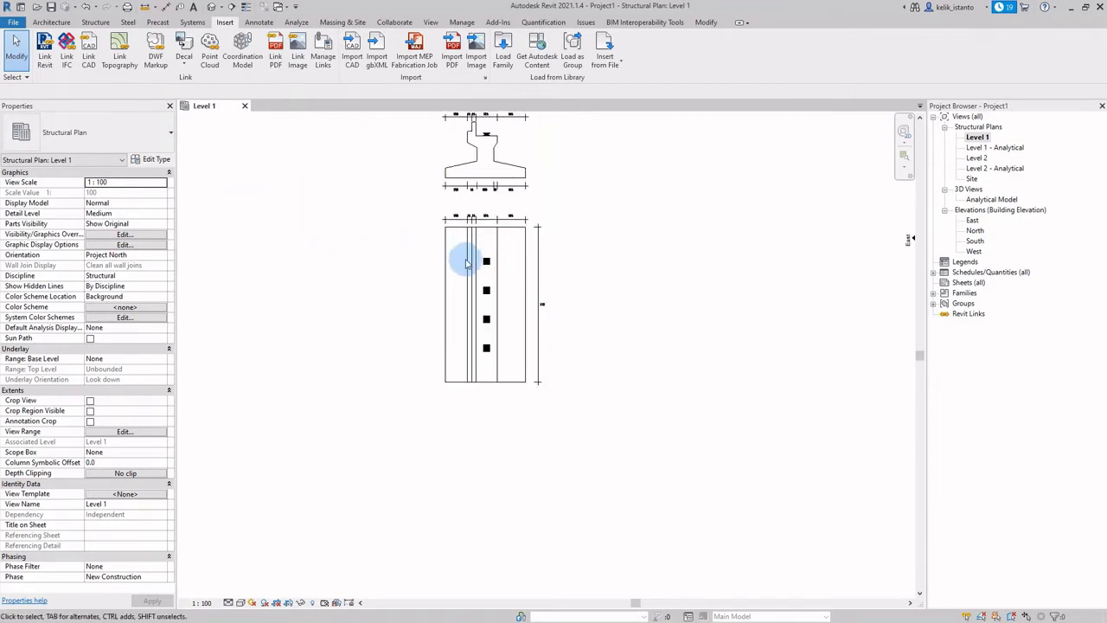
Step: Measure the width of the strip containing the bearing pads in the imported plan with a temporary linear dimension
left_click(258, 22)
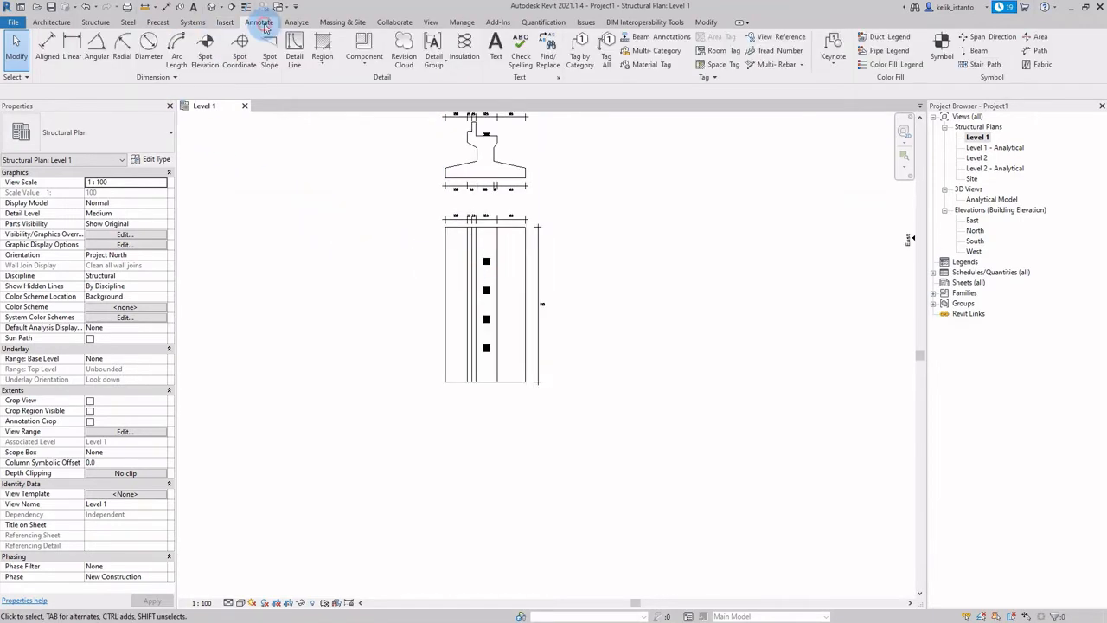
scroll(501, 322, "up", 2)
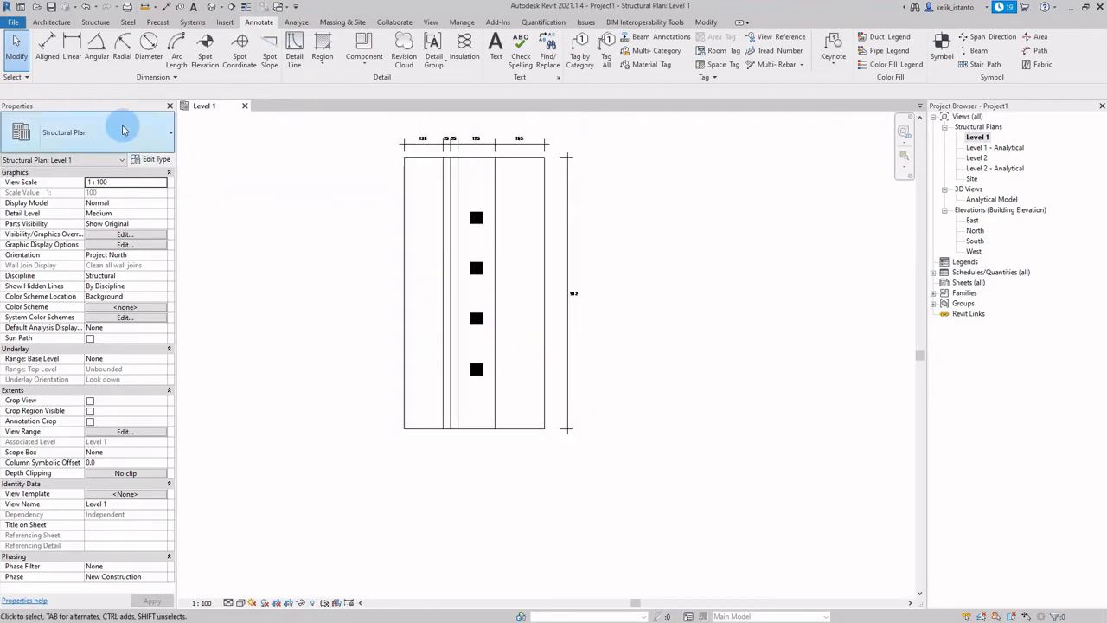
left_click(72, 45)
scroll(469, 164, "up", 1)
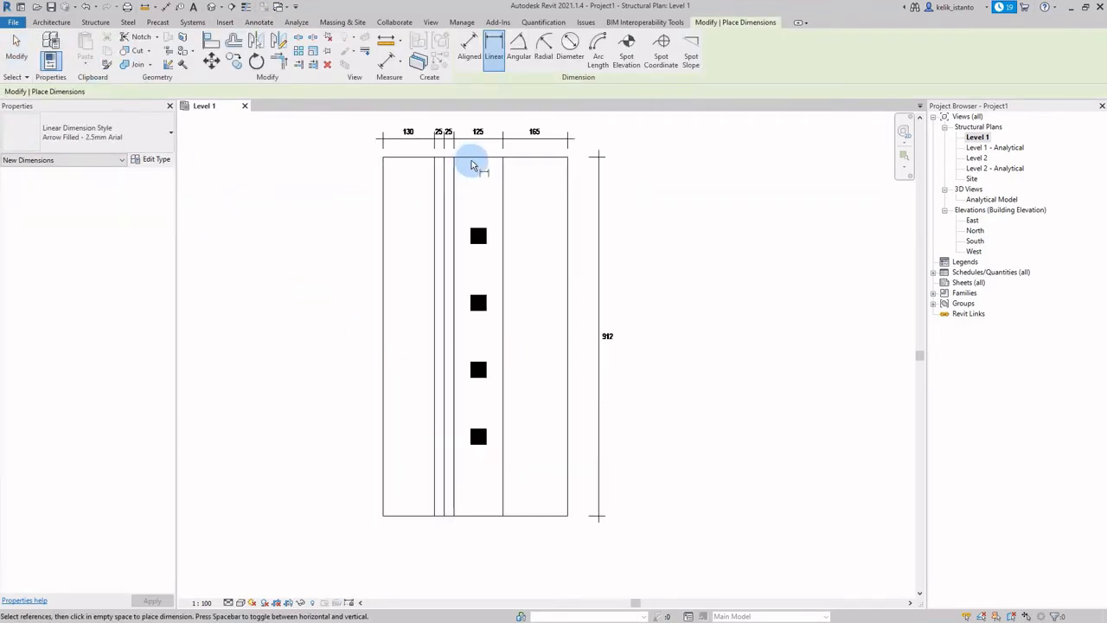
scroll(452, 163, "up", 1)
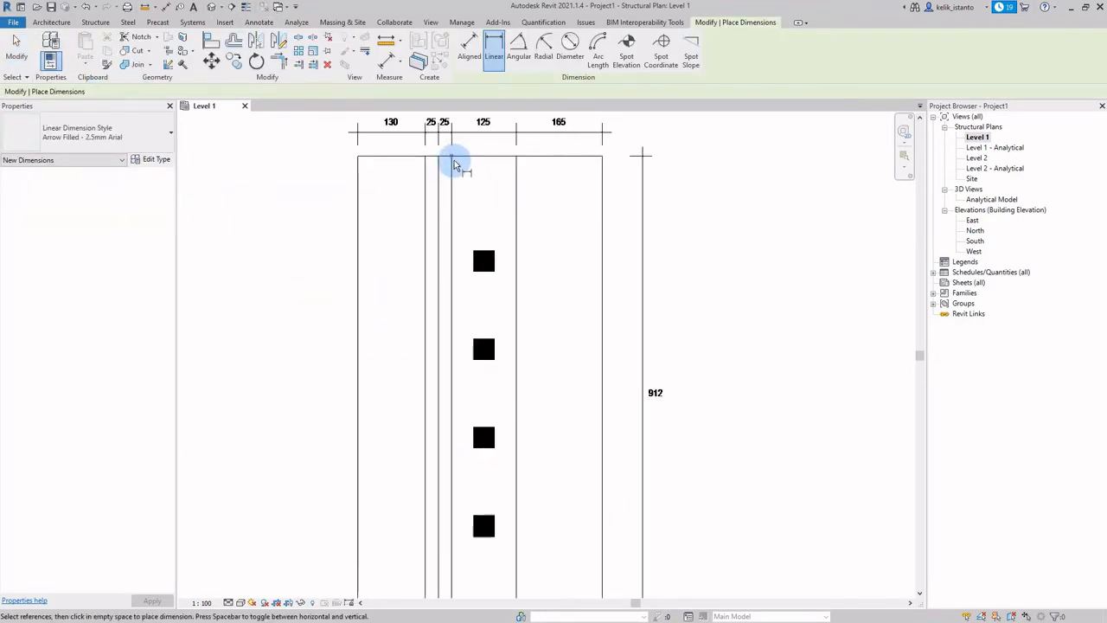
left_click(451, 159)
left_click(516, 159)
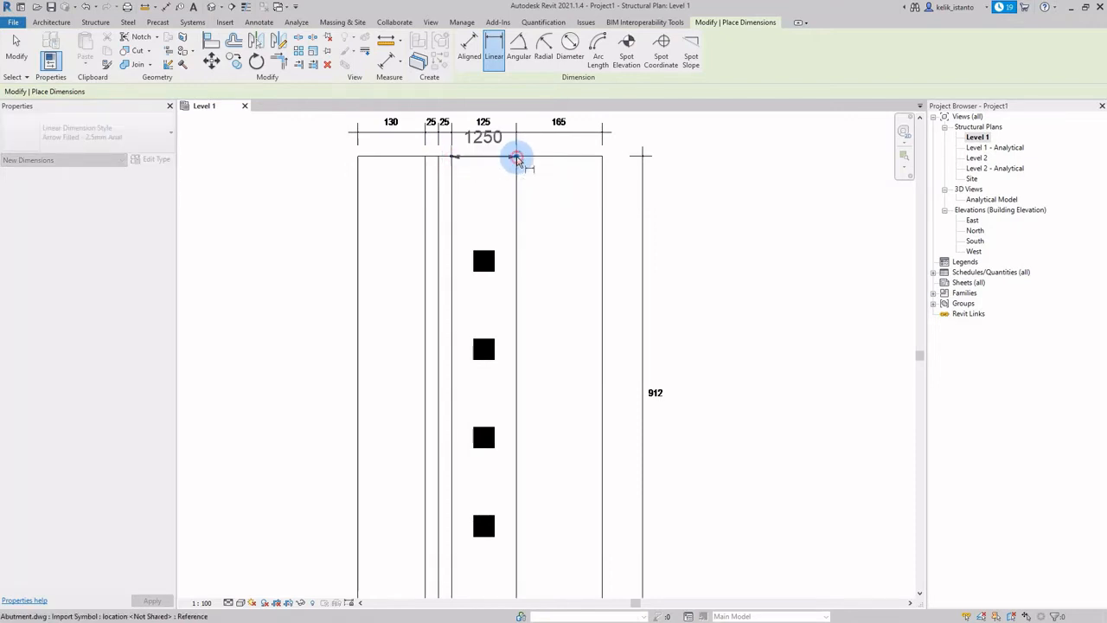
scroll(507, 177, "down", 1)
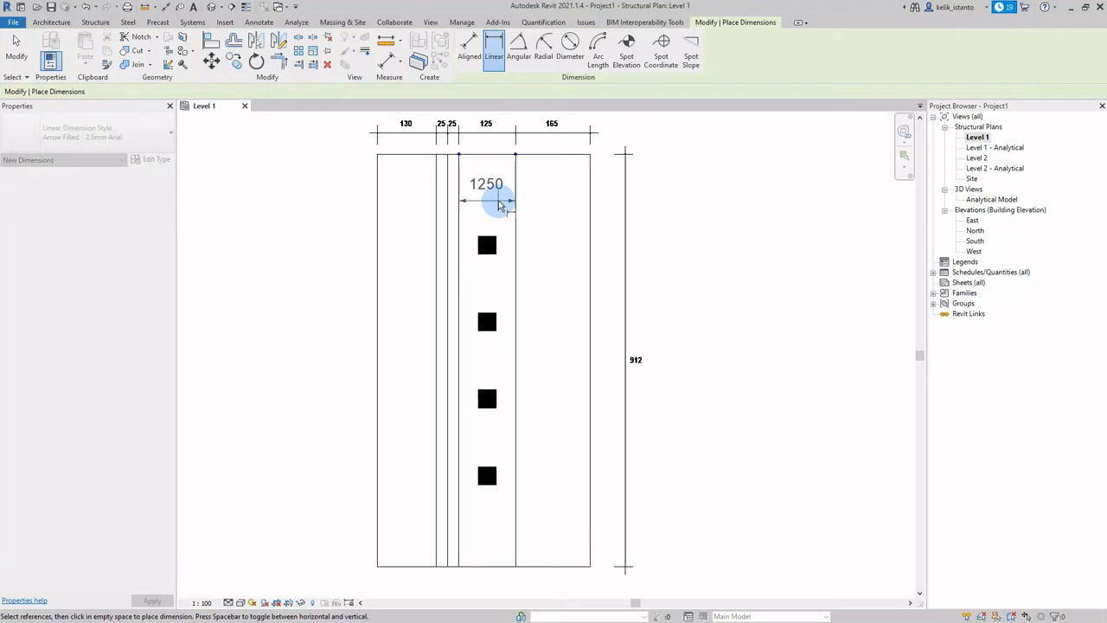
key("Escape")
scroll(485, 234, "down", 3)
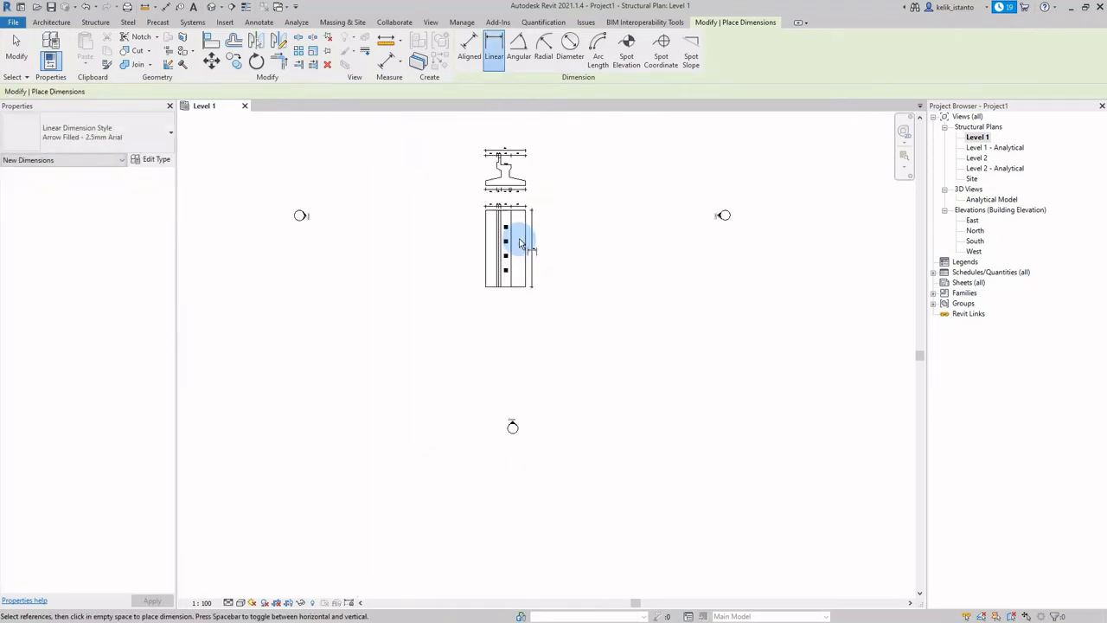
scroll(519, 243, "down", 1)
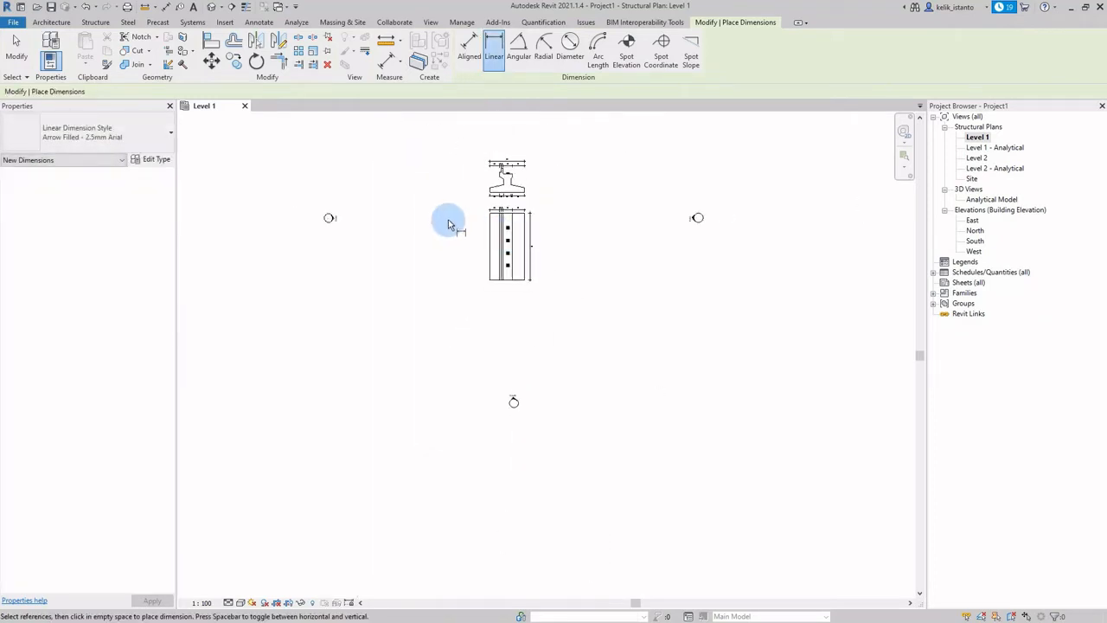
Step: Draw two horizontal grid lines along the abutment plan's upper and lower edges, starting at its left corners and extending well past its right side
left_click(95, 22)
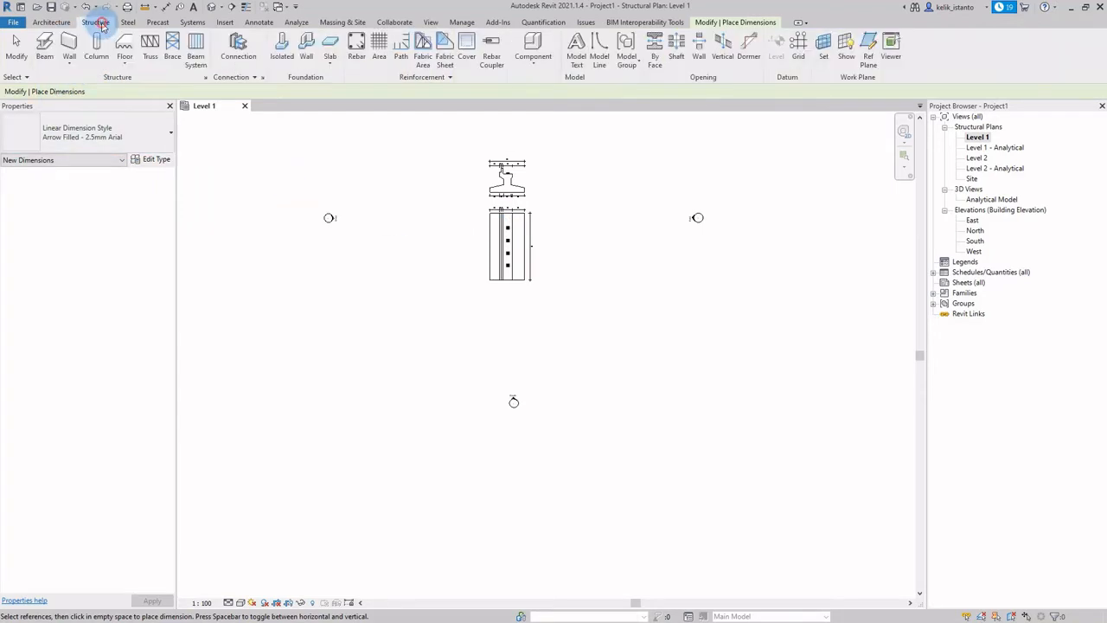
left_click(801, 49)
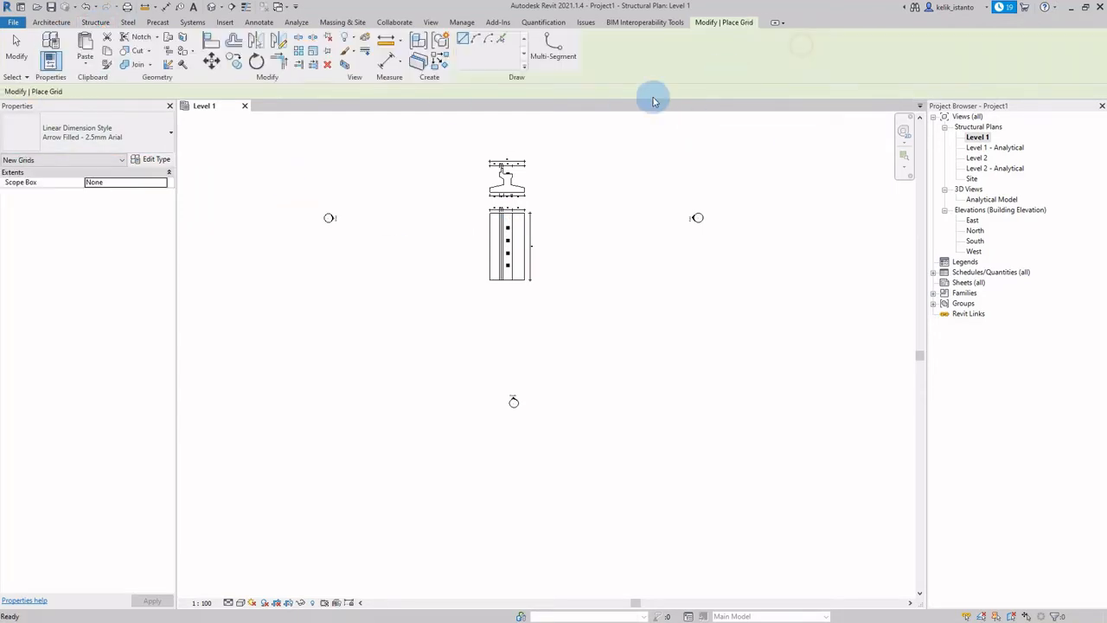
scroll(484, 217, "up", 3)
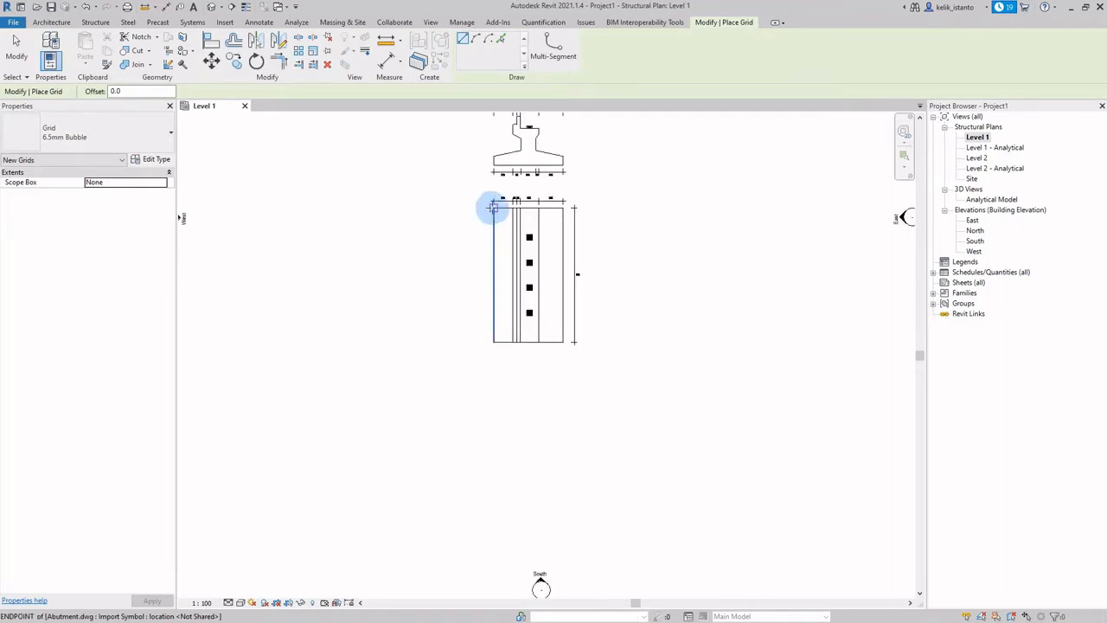
left_click(492, 208)
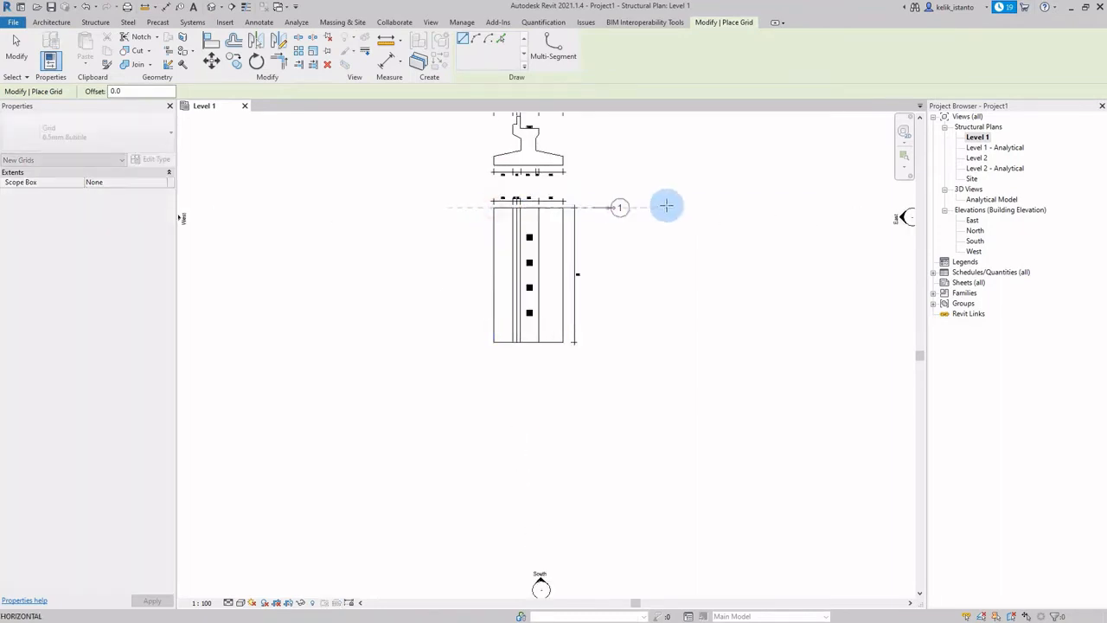
left_click(735, 208)
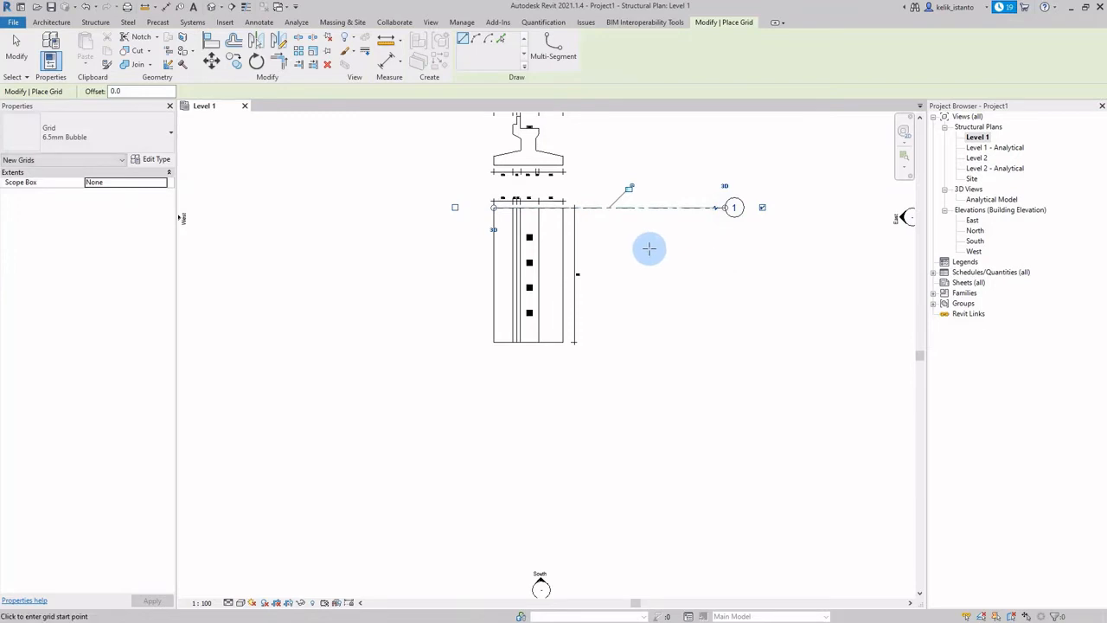
scroll(650, 248, "up", 1)
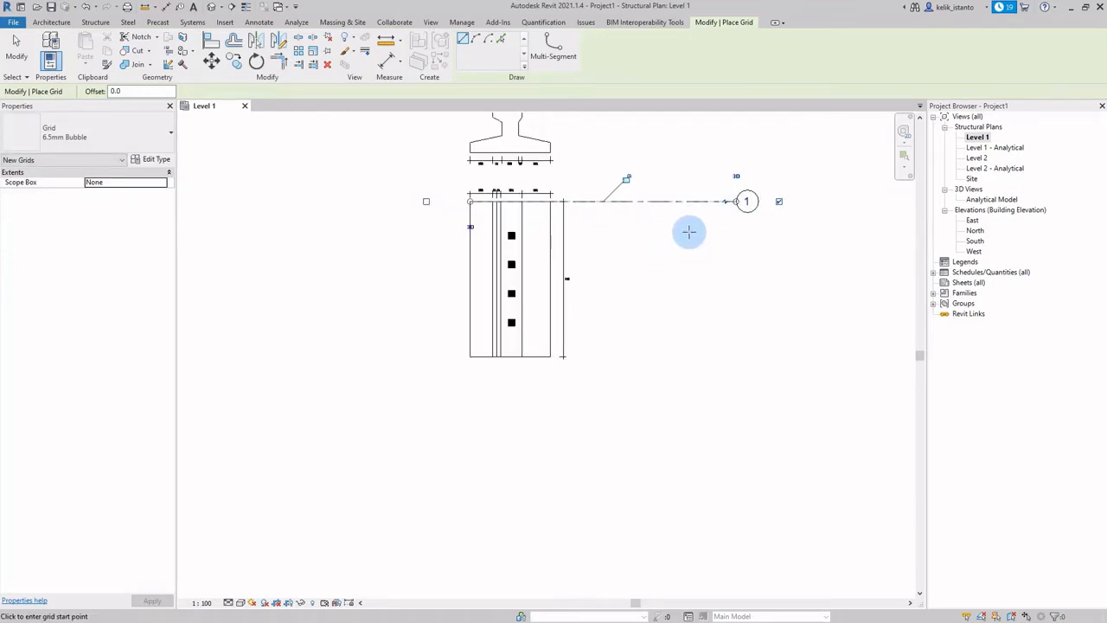
left_click(470, 355)
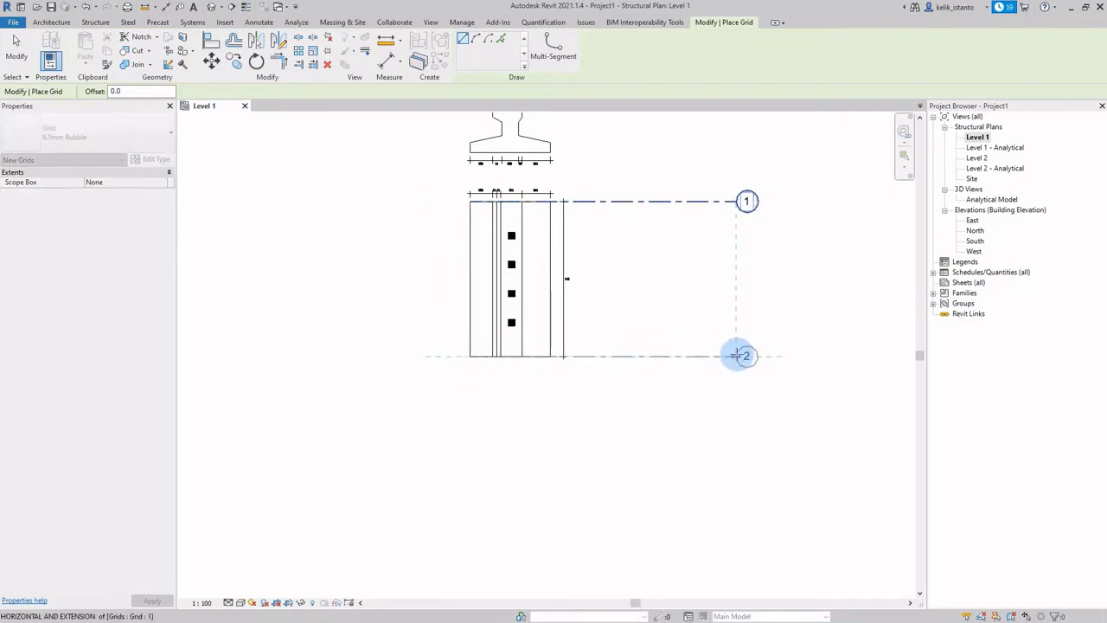
left_click(736, 355)
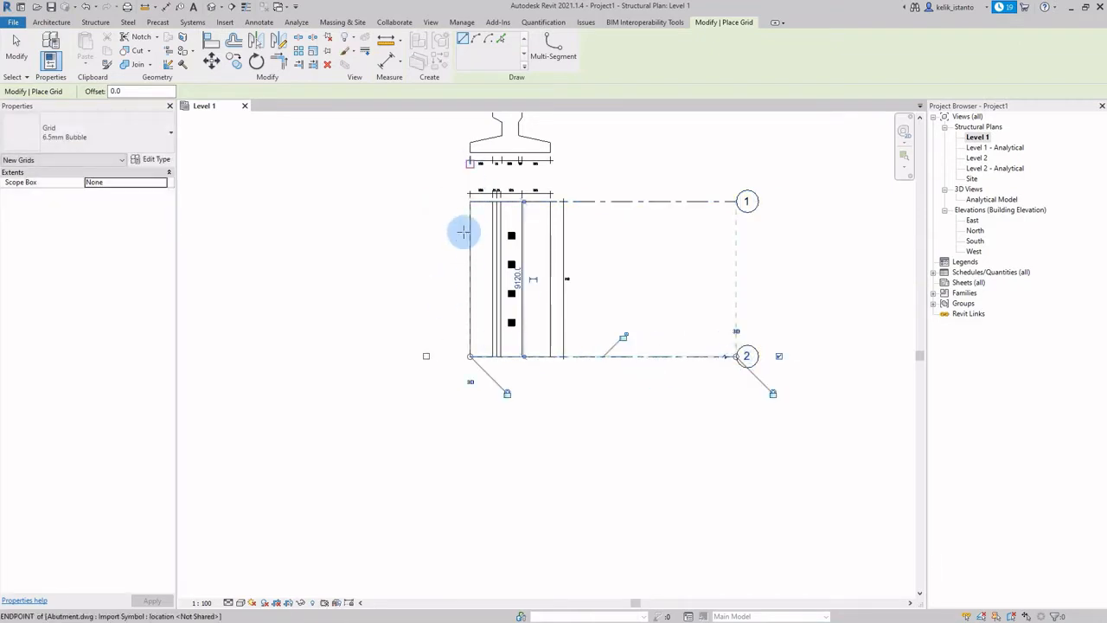
Step: Draw a vertical grid line along the plan's left edge, extending slightly below it, and rename the grid as a
scroll(473, 230, "up", 2)
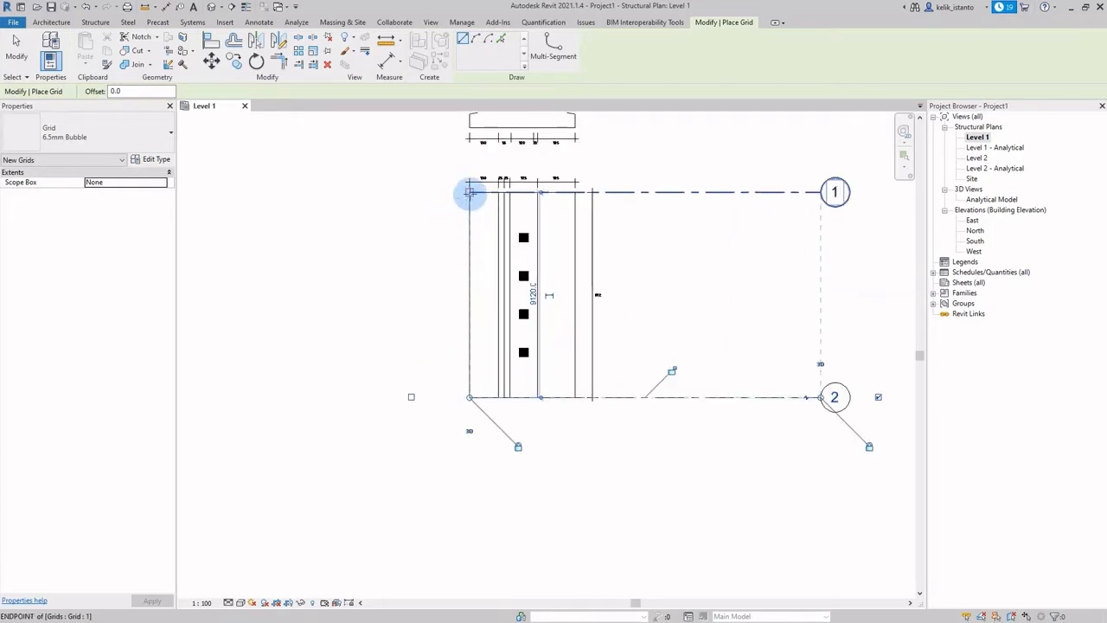
left_click(469, 191)
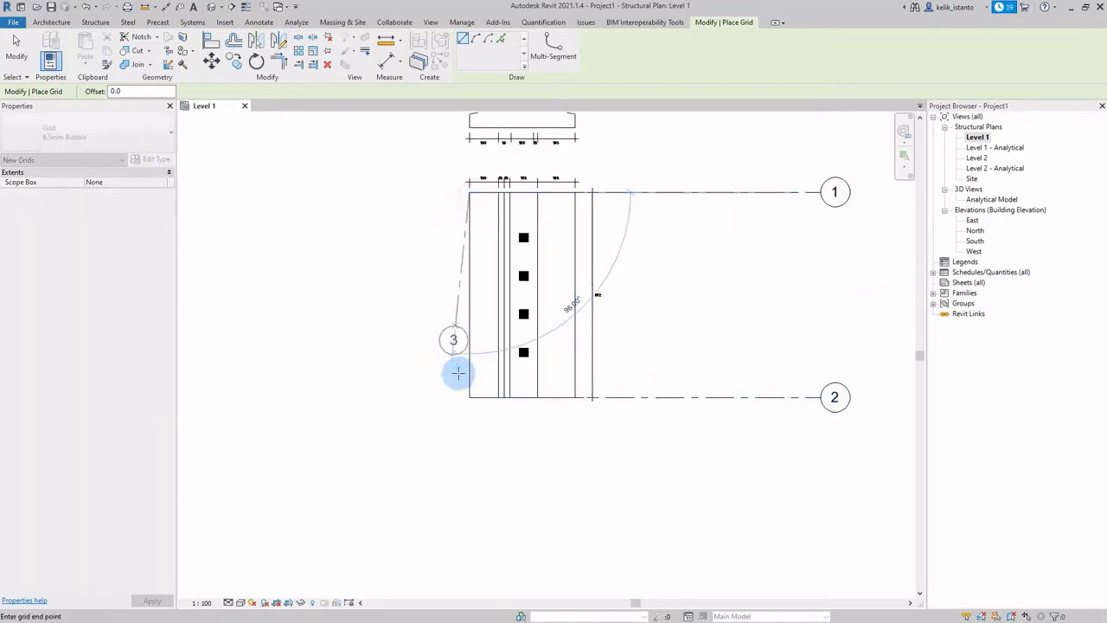
left_click(468, 424)
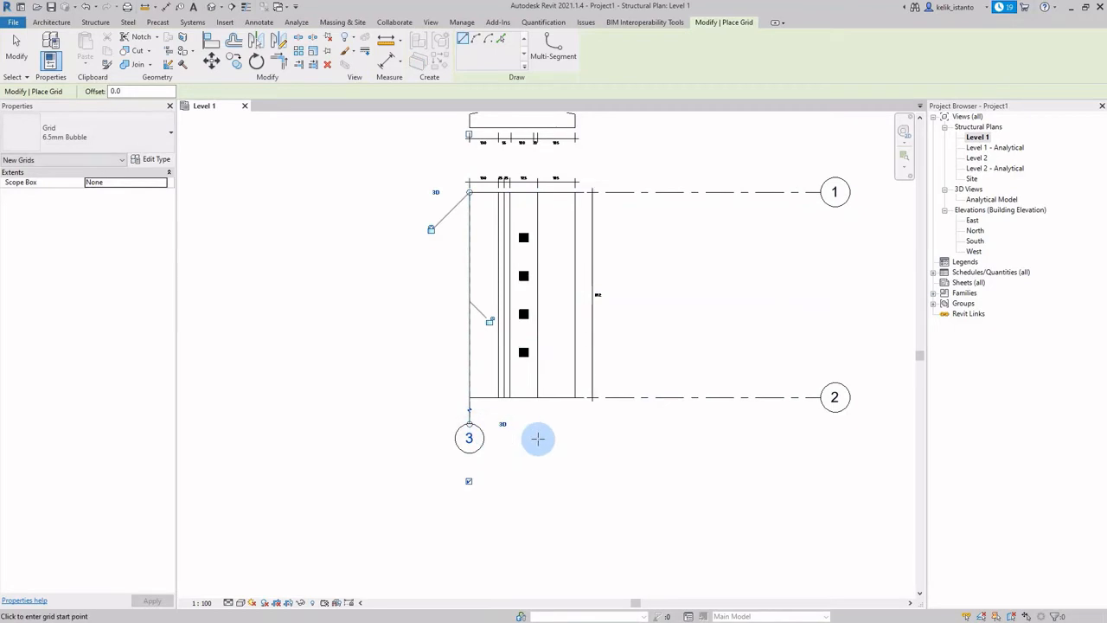
left_click(17, 49)
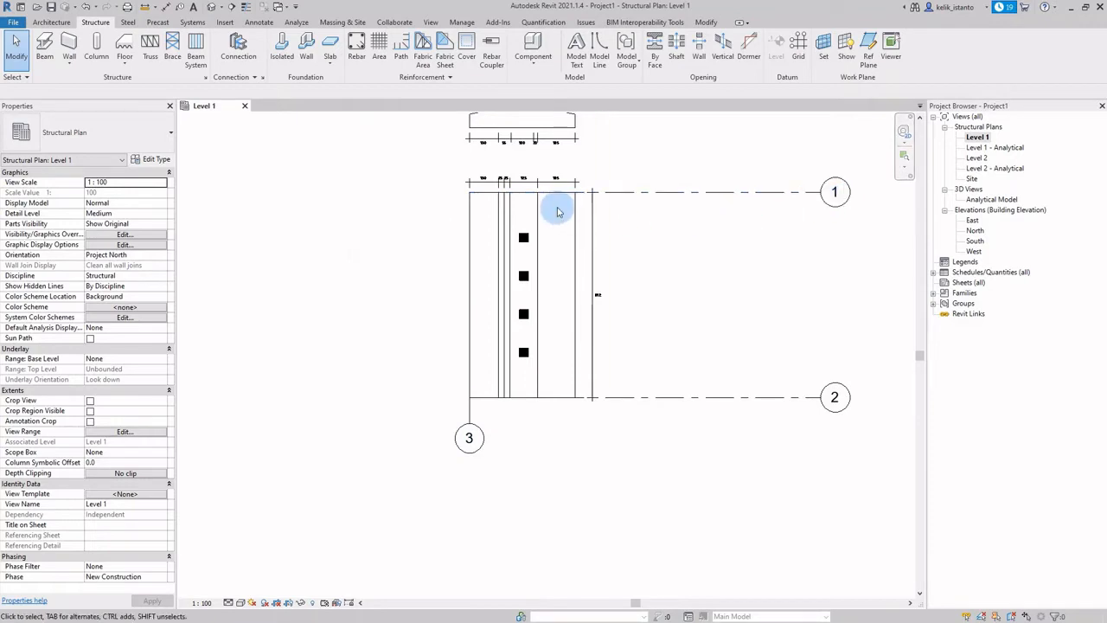
left_click(470, 440)
left_click(470, 439)
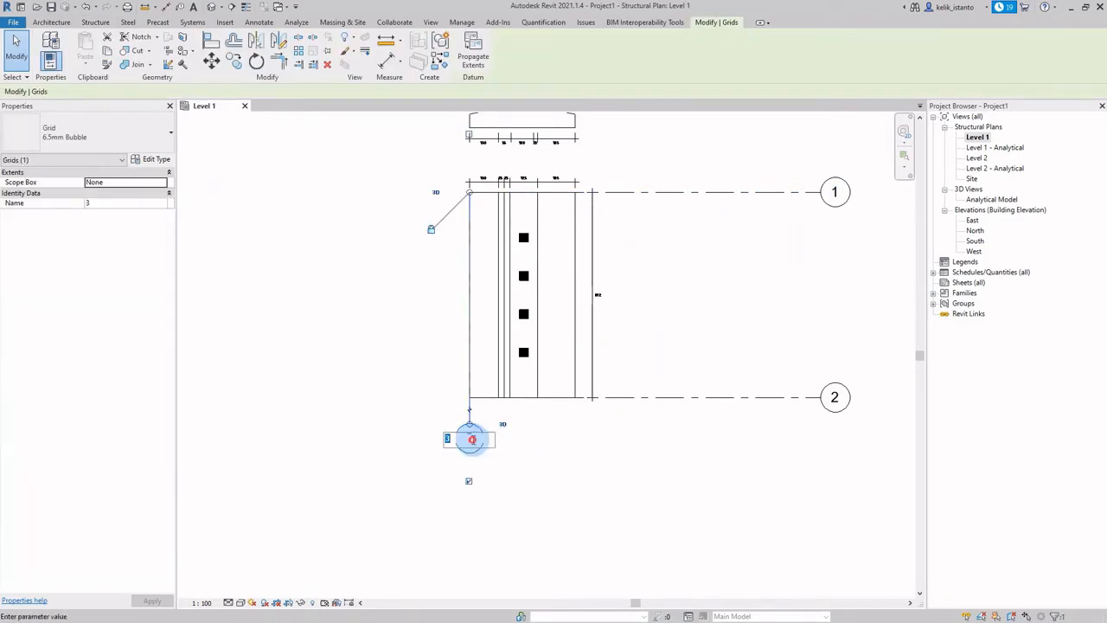
type("a")
key("Return")
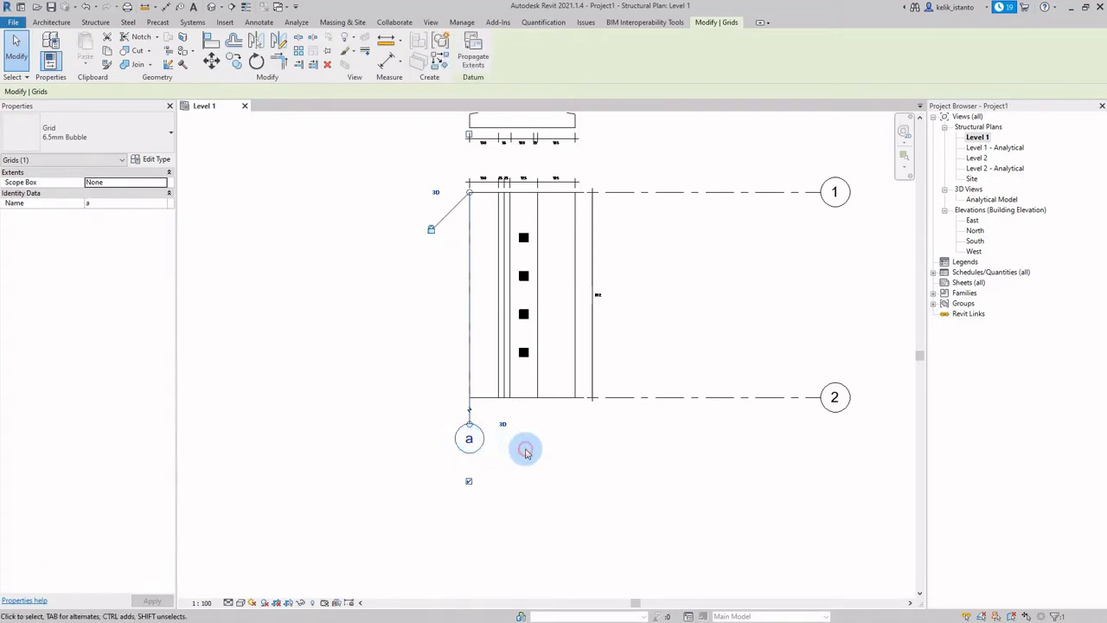
Step: Copy grid a onto the plan's other five vertical lines, lengthening the second and fourth grids downward to keep the crowded bubbles apart
left_click(238, 70)
left_click(469, 398)
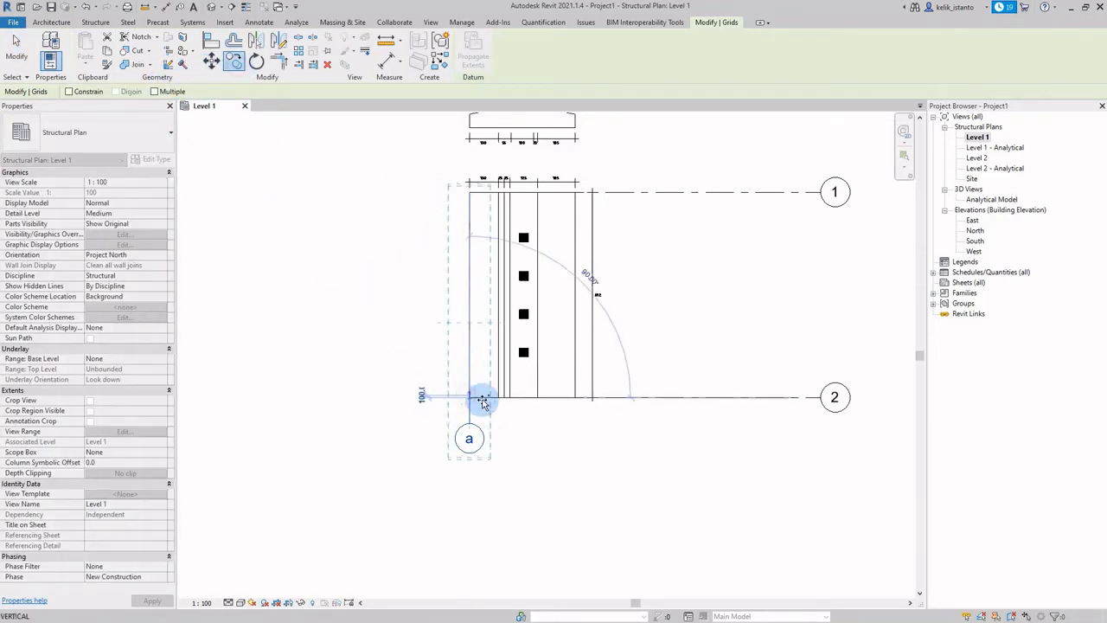
left_click(507, 398)
key("Escape")
scroll(467, 460, "up", 5)
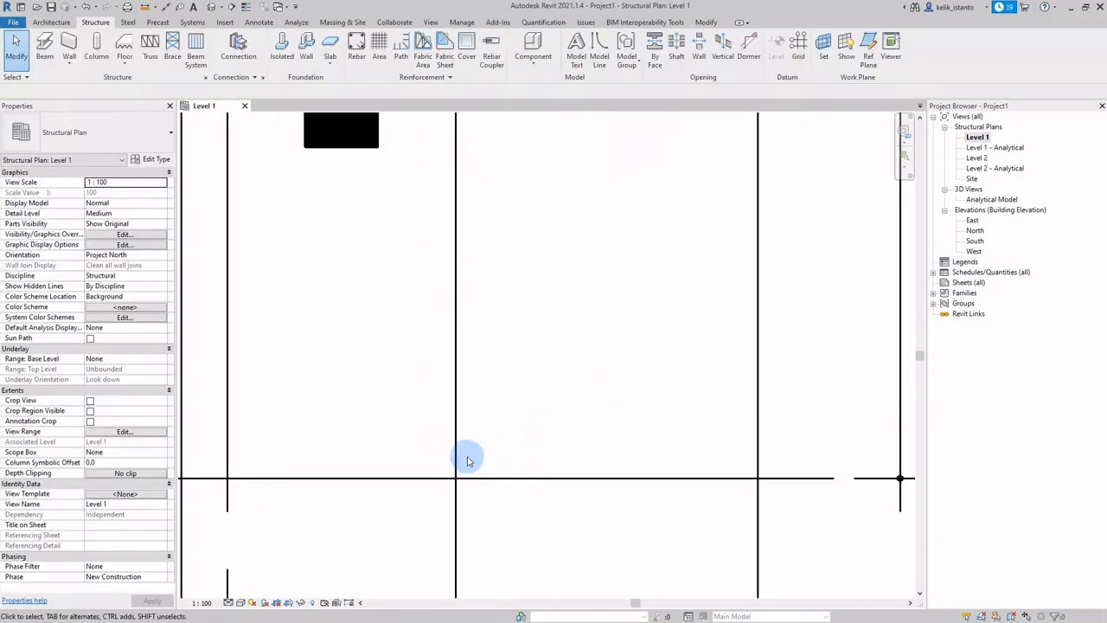
scroll(545, 433, "down", 7)
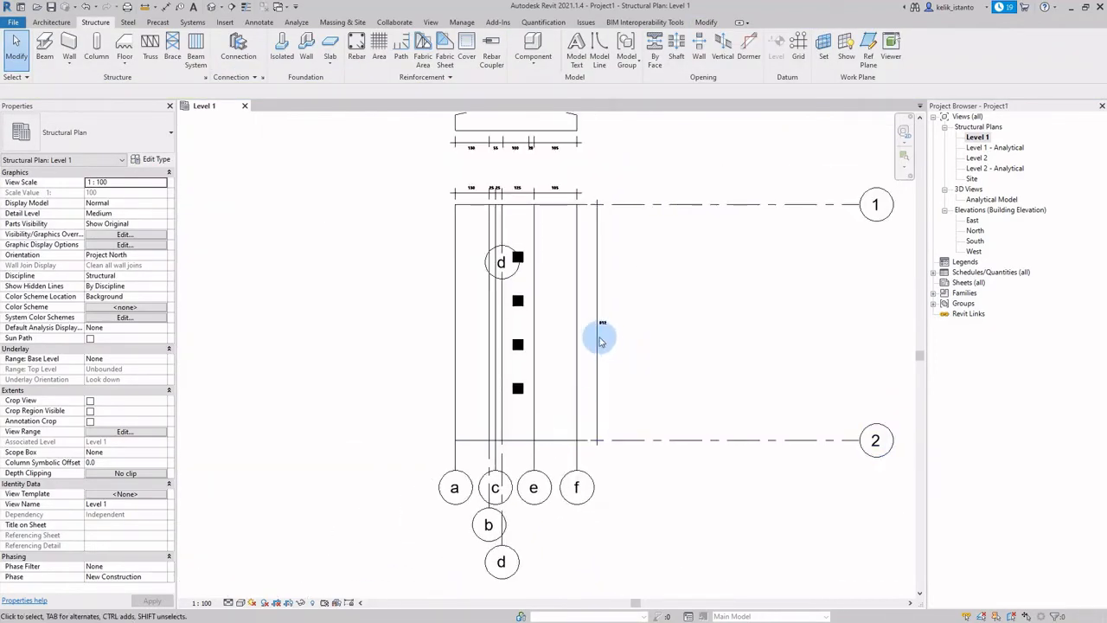
Step: Measure the overall height of the imported abutment cross-section, from the footing's underside to its highest edge, with a temporary linear dimension
middle_click_drag(642, 321, 540, 419)
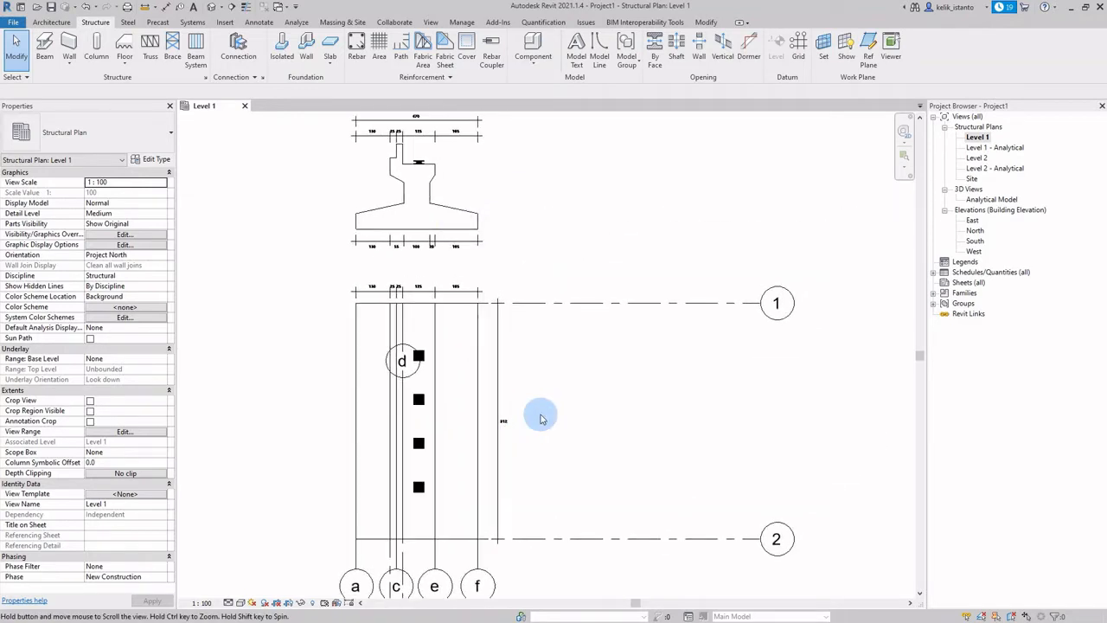
left_click(452, 209)
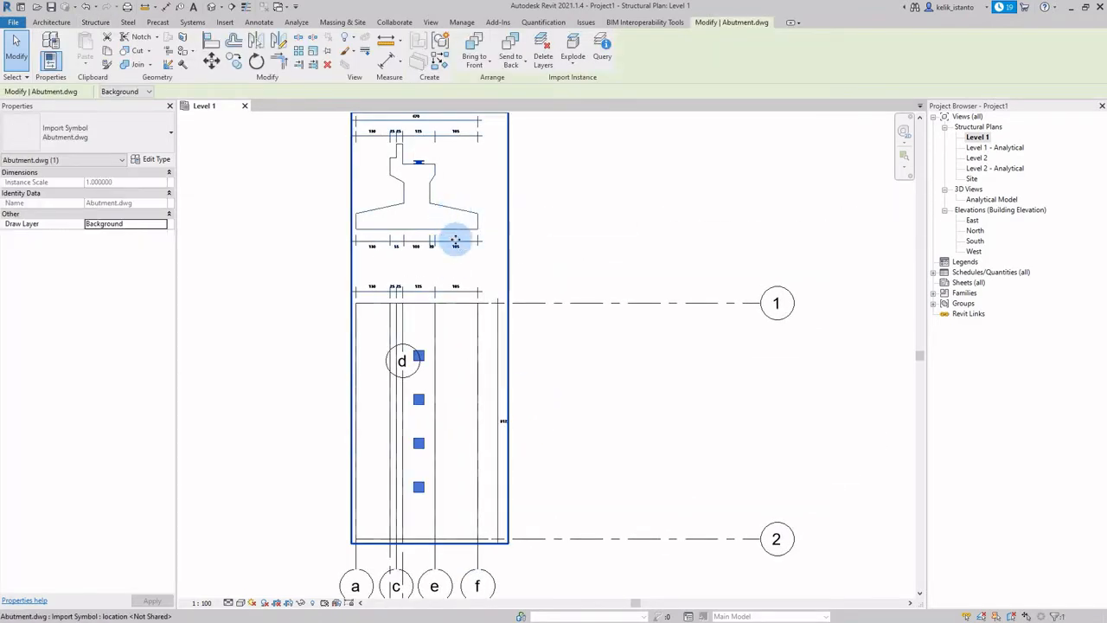
left_click(562, 234)
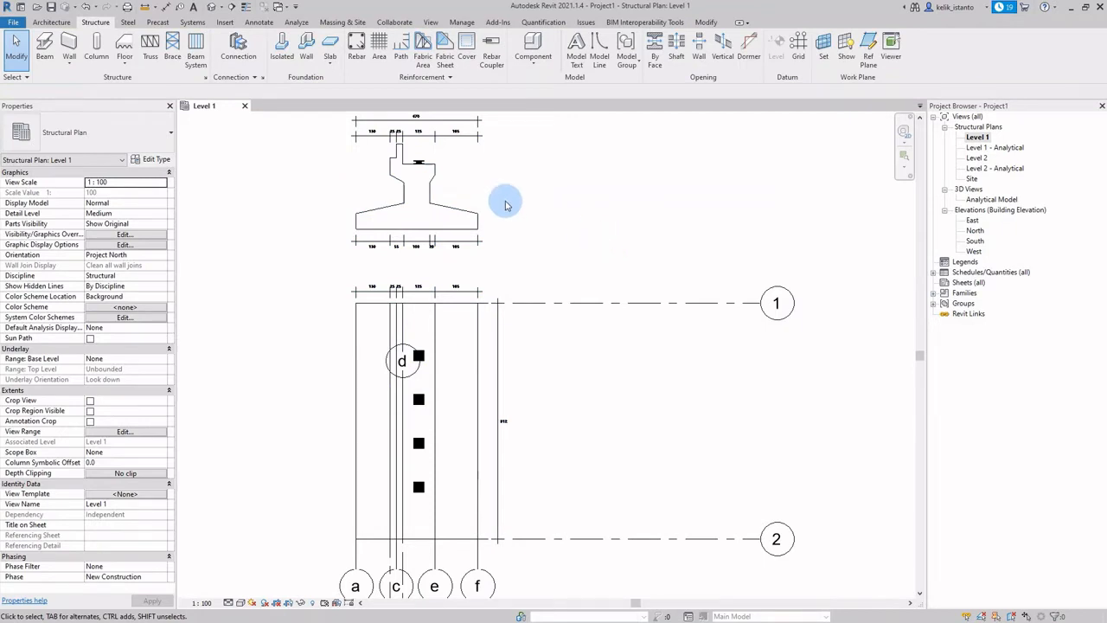
scroll(383, 160, "up", 3)
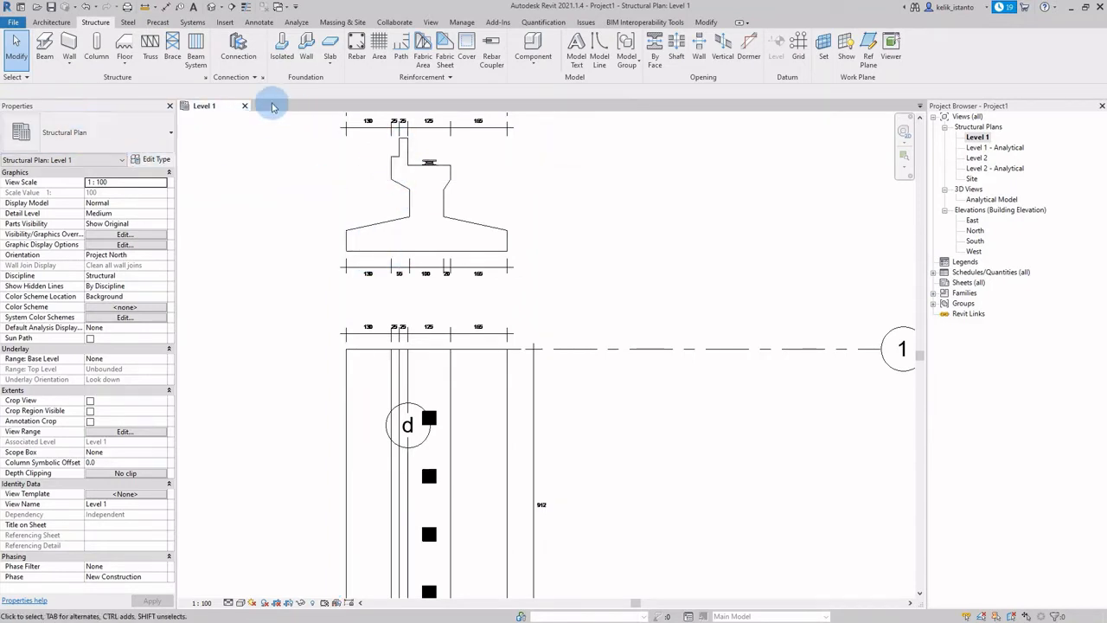
left_click(258, 22)
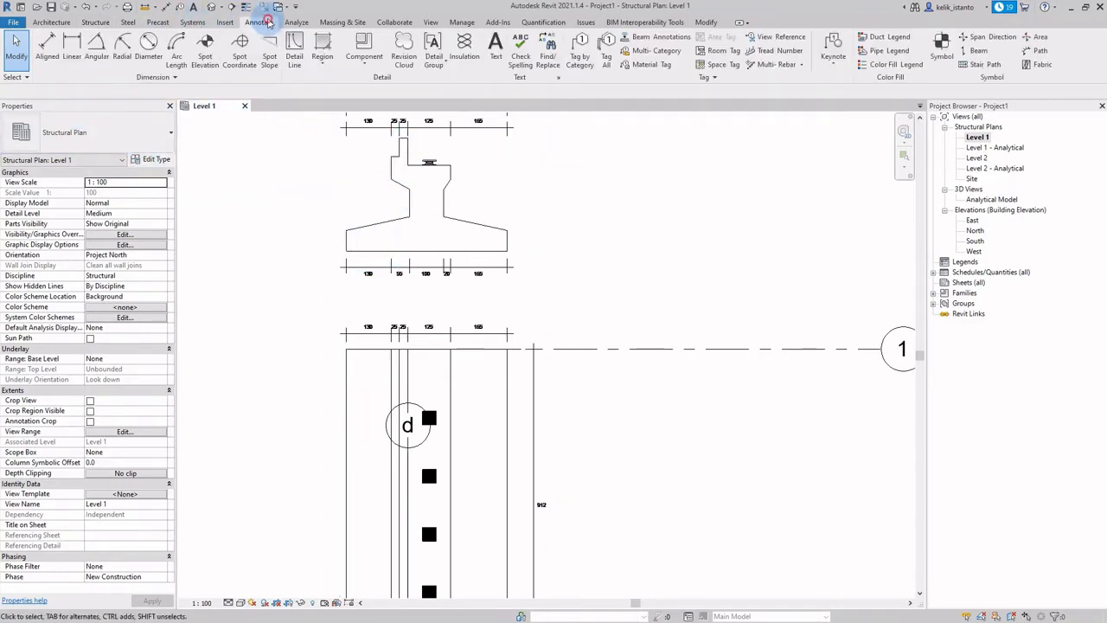
left_click(74, 50)
left_click(398, 143)
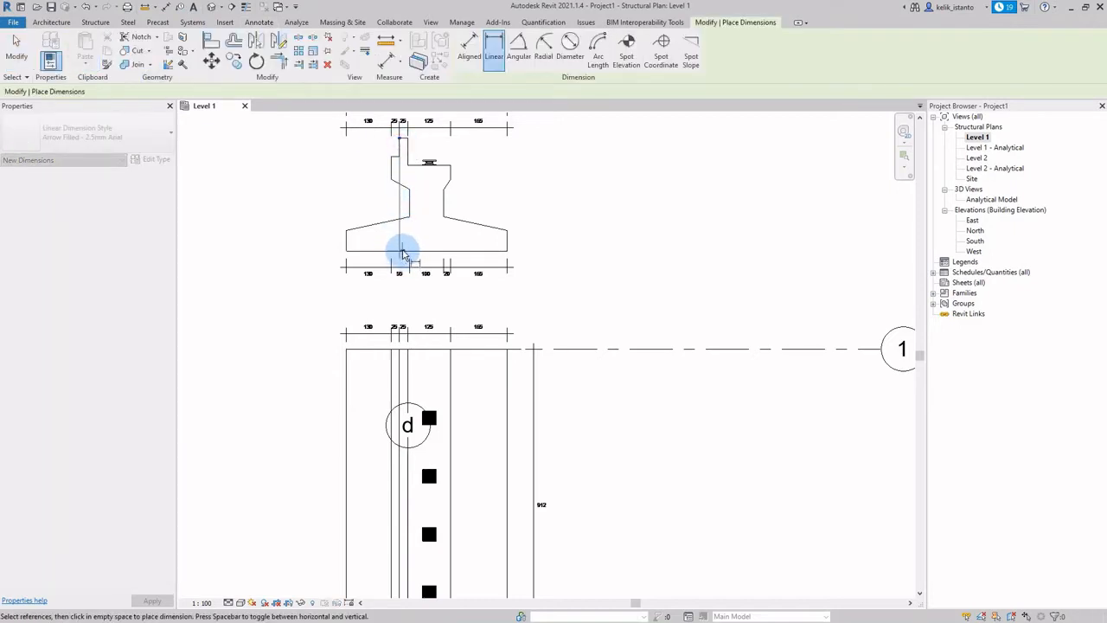
left_click(346, 252)
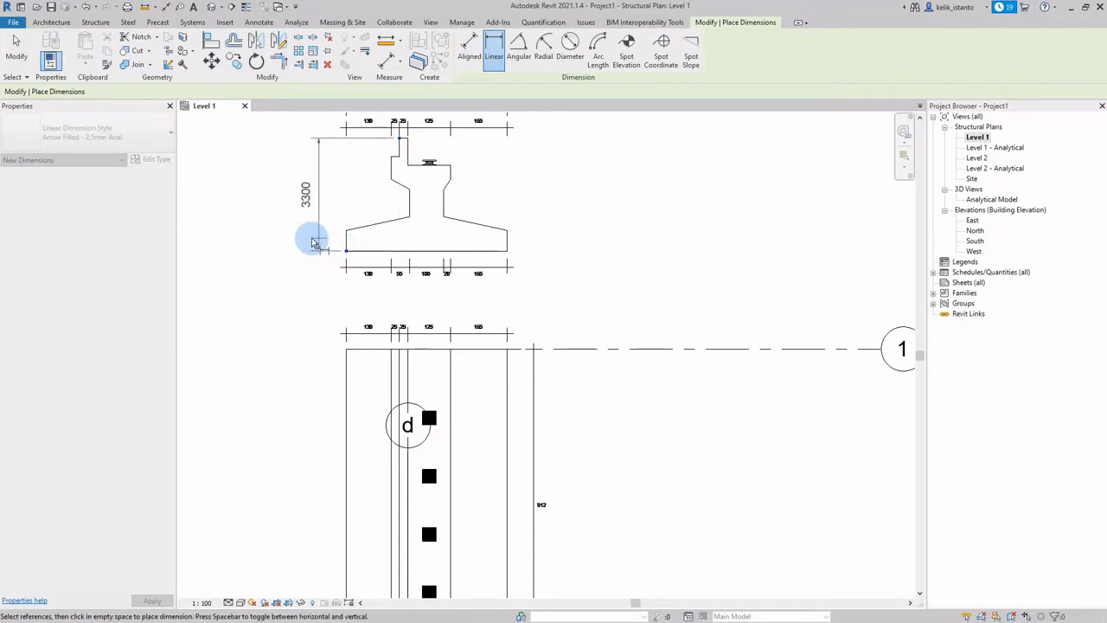
scroll(307, 242, "up", 1)
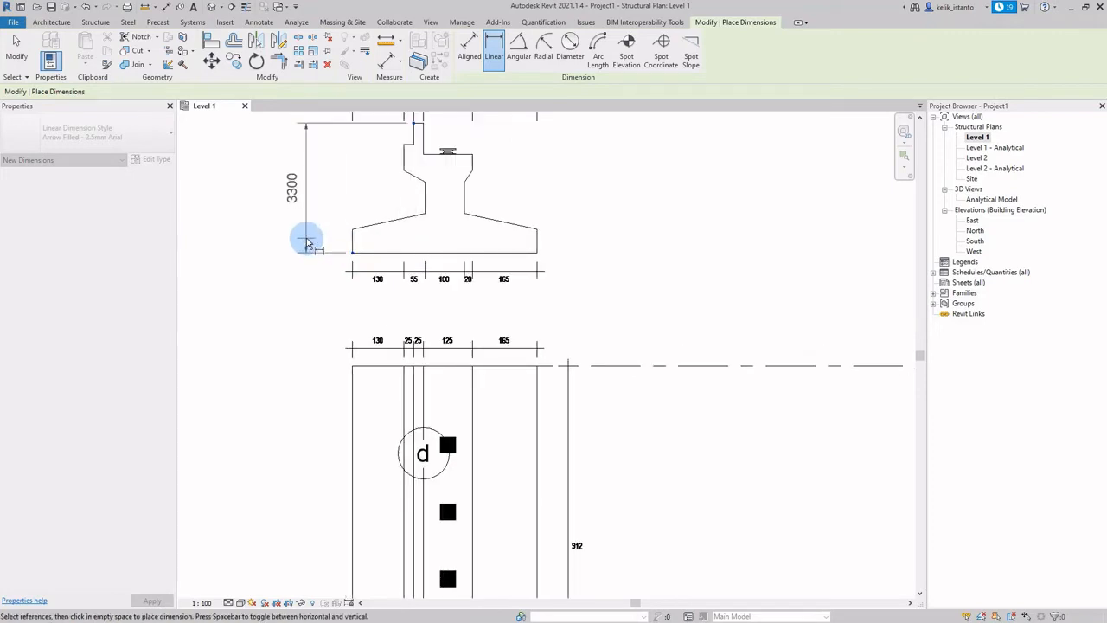
scroll(306, 242, "down", 1)
key("Escape")
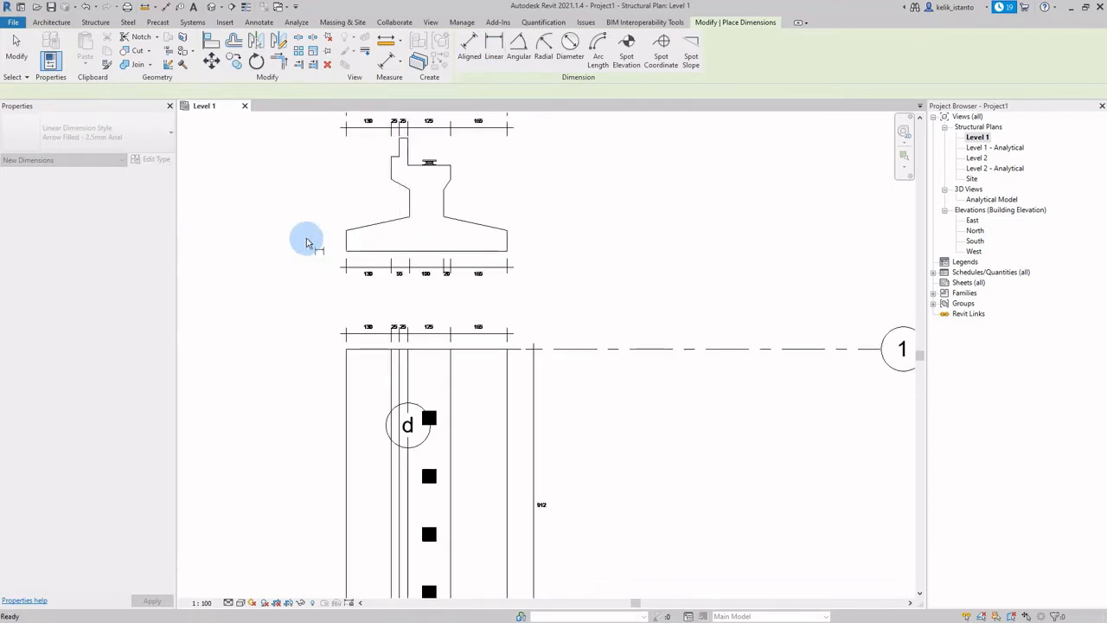
scroll(514, 217, "down", 1)
scroll(616, 223, "down", 2)
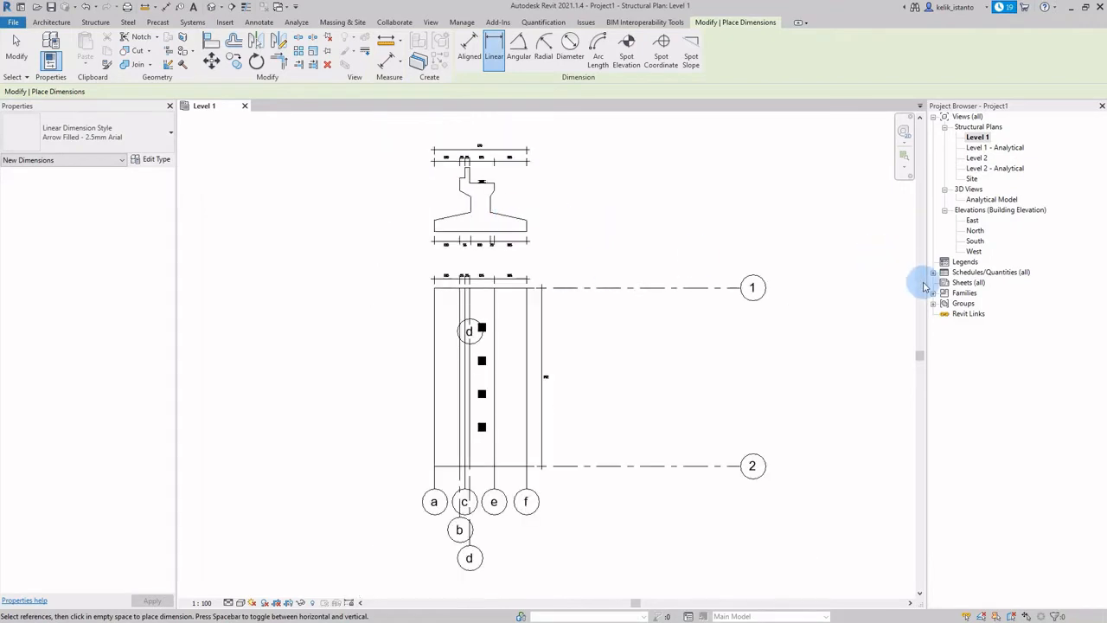
Step: Open the East elevation and rename Level 1 as Pilecap, including its matching plan view
double_click(973, 221)
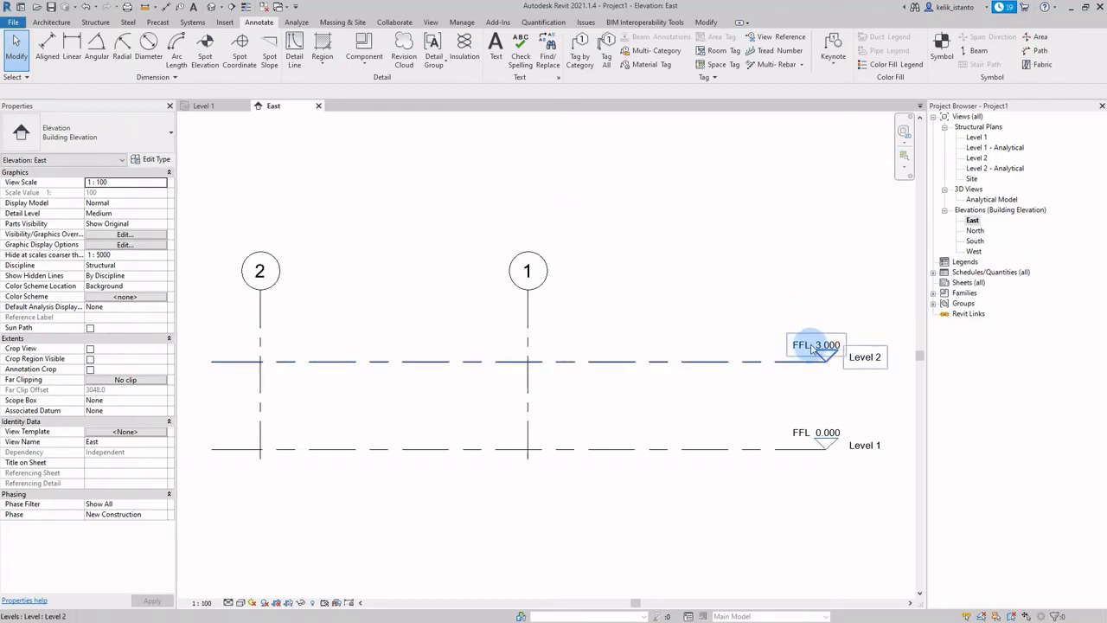
left_click(854, 445)
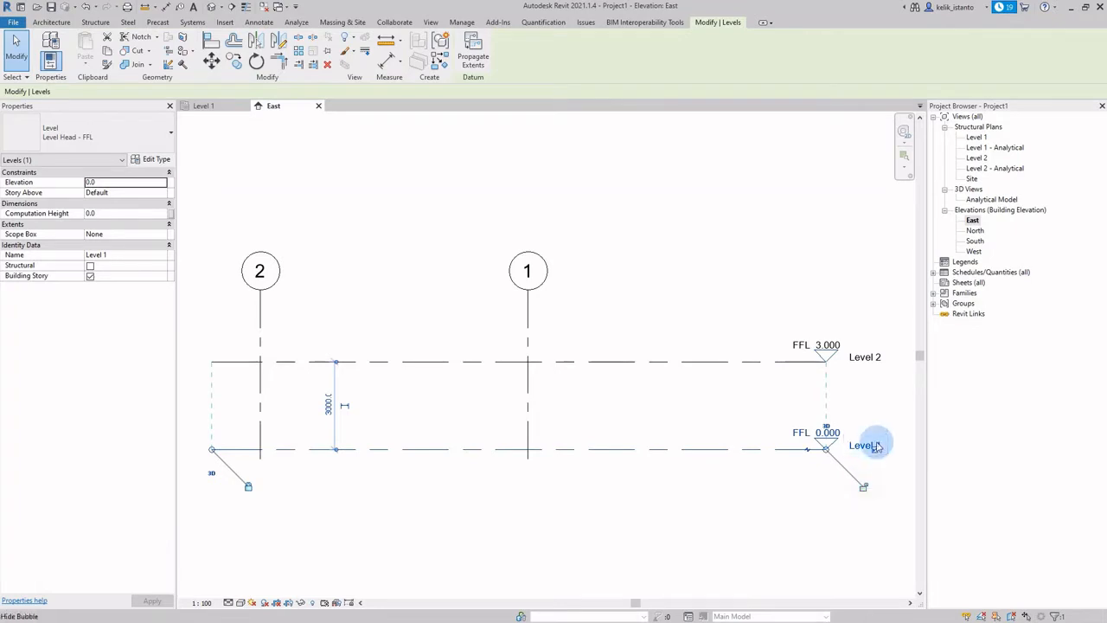
left_click(880, 442)
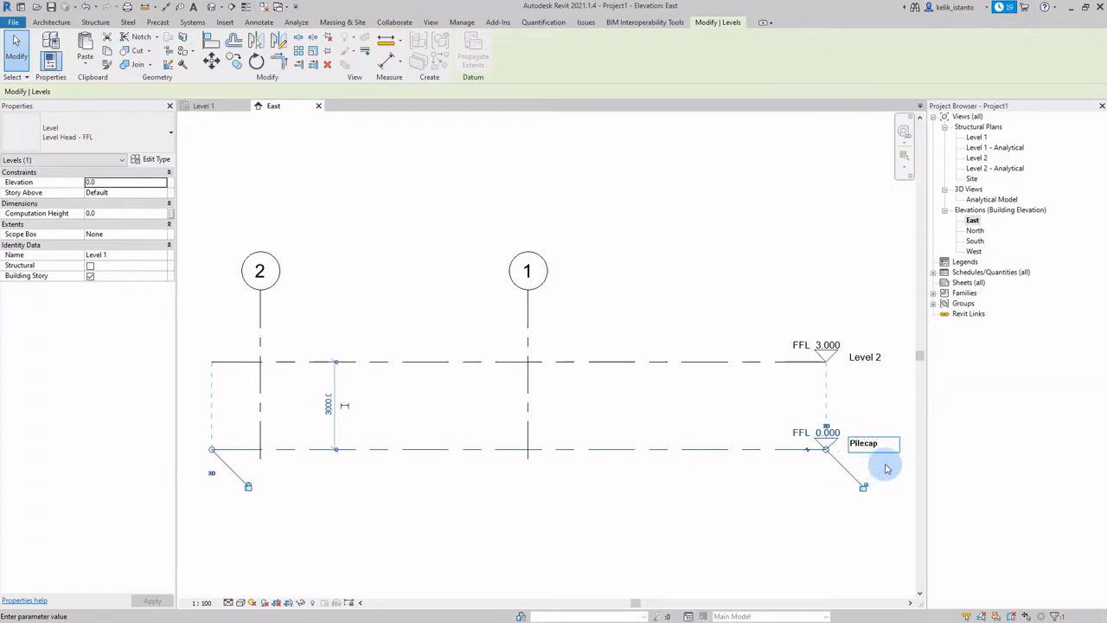
key("Return")
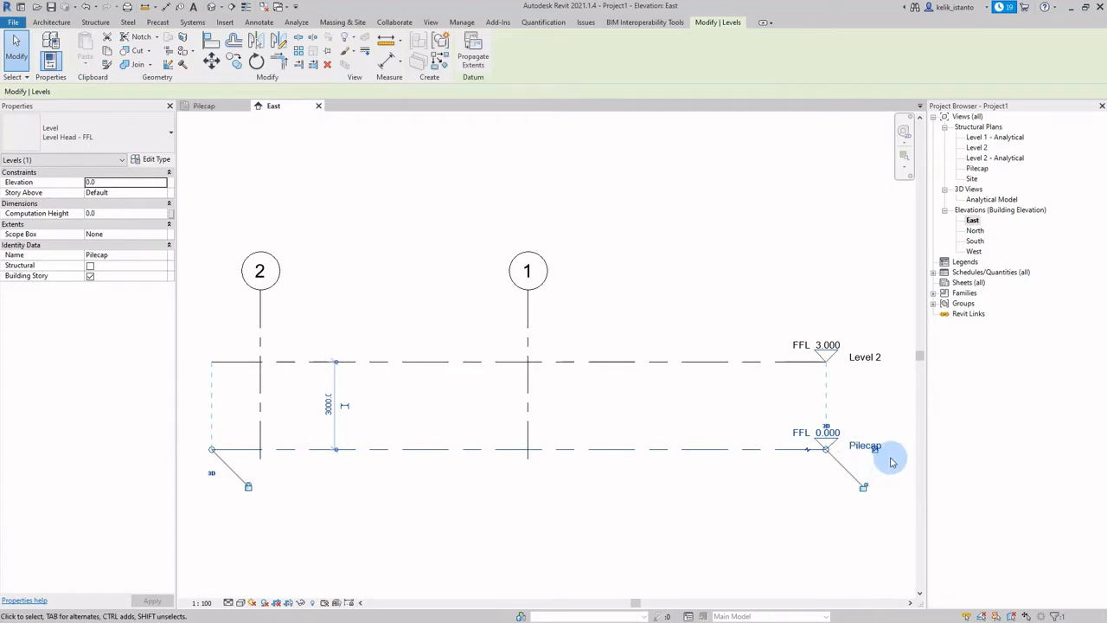
Step: Rename Level 2 as Top Abutment and set its elevation to 3.3 m
left_click(862, 355)
left_click(865, 355)
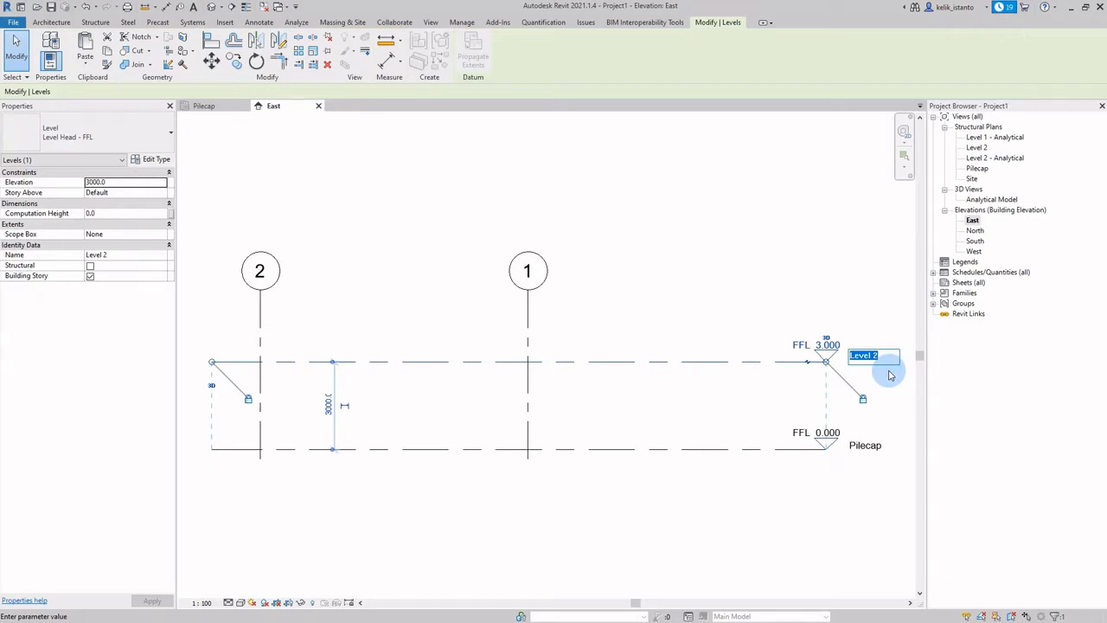
type("Top Abutment")
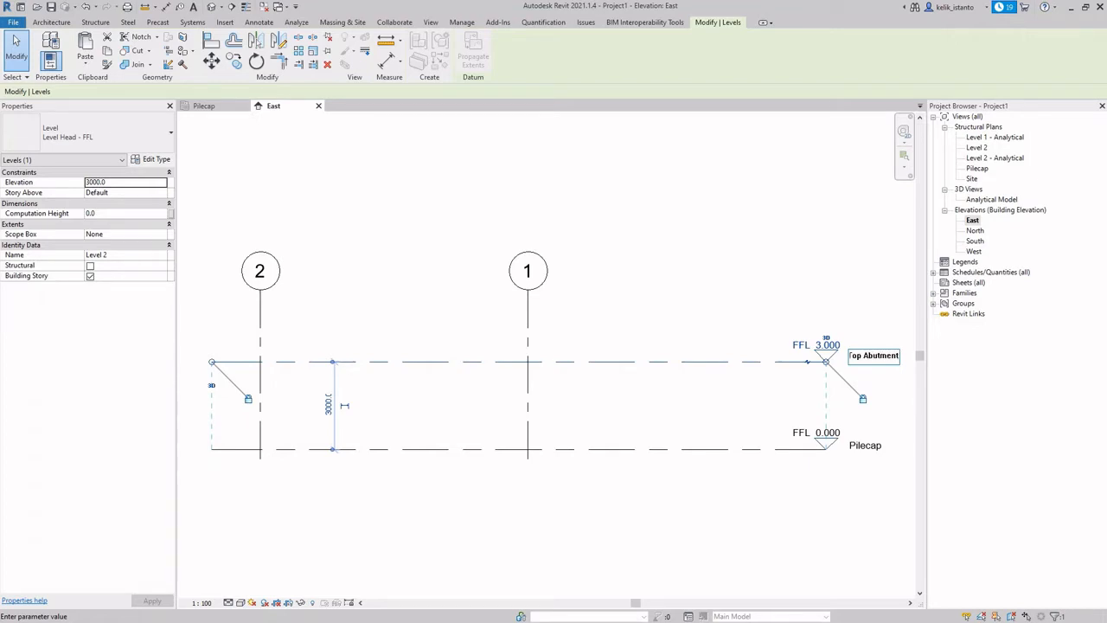
left_click(884, 376)
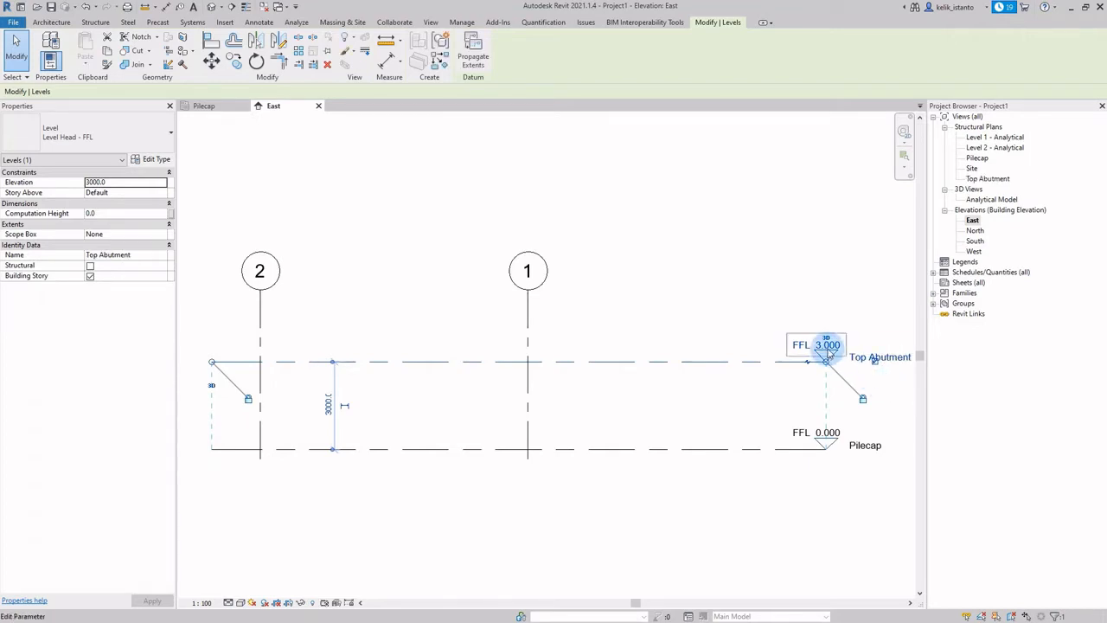
left_click(828, 346)
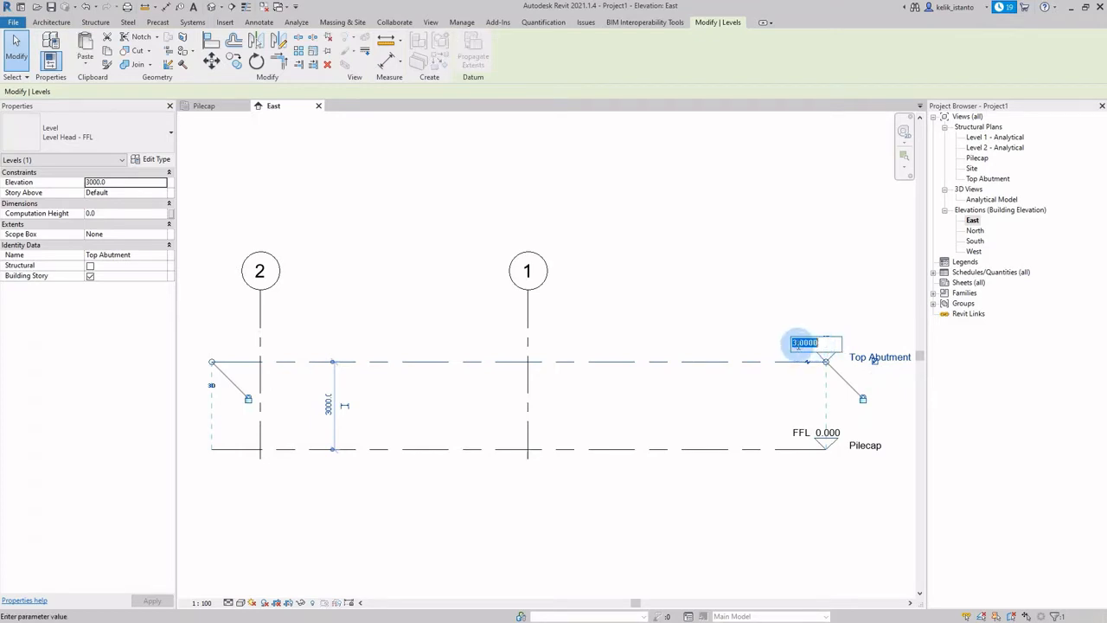
type("3.3")
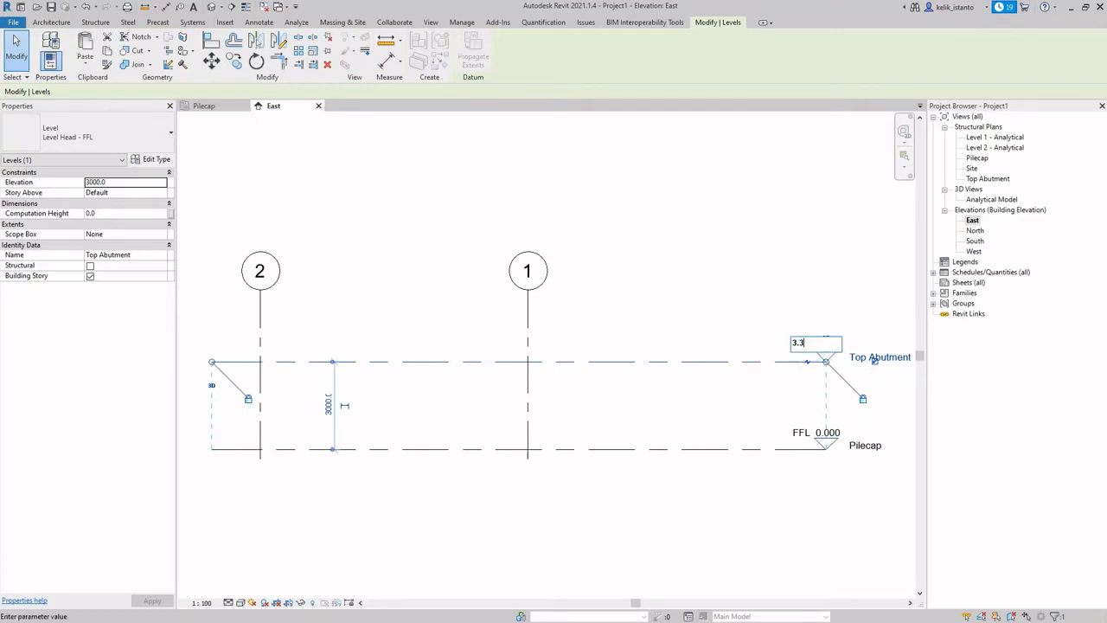
key("Return")
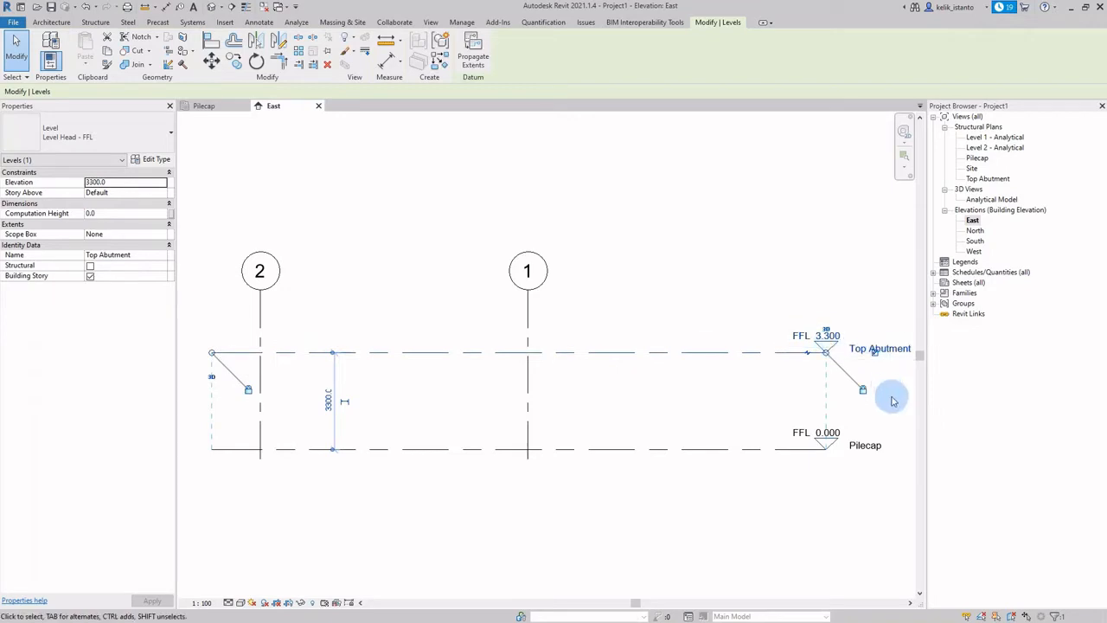
left_click(884, 417)
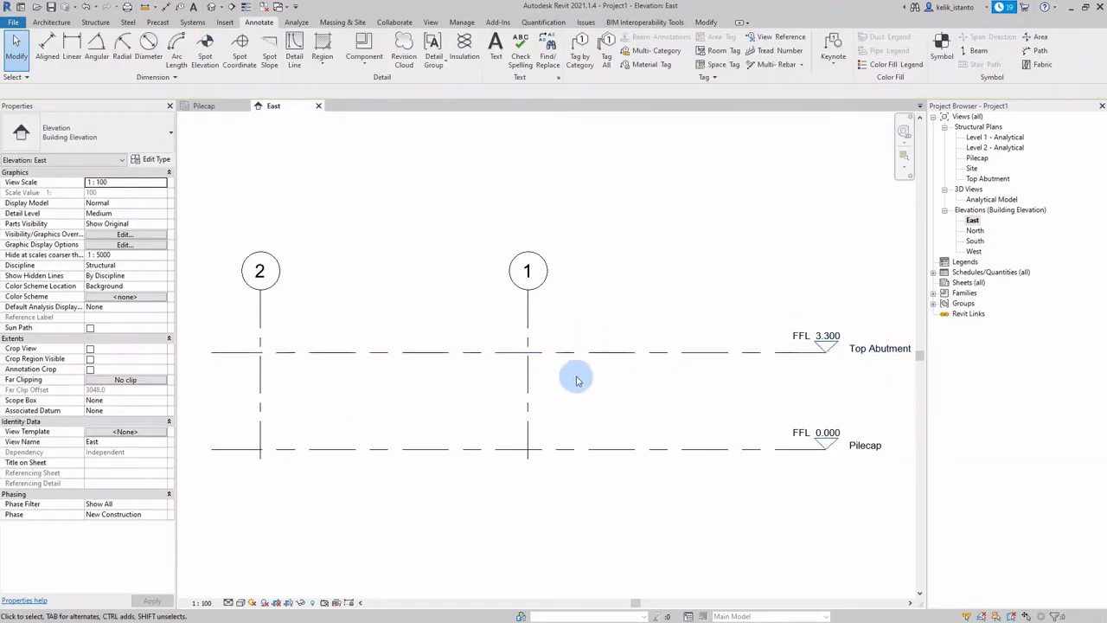
Step: Check the grids and the two levels in the East, West, North and South elevations
scroll(584, 363, "down", 1)
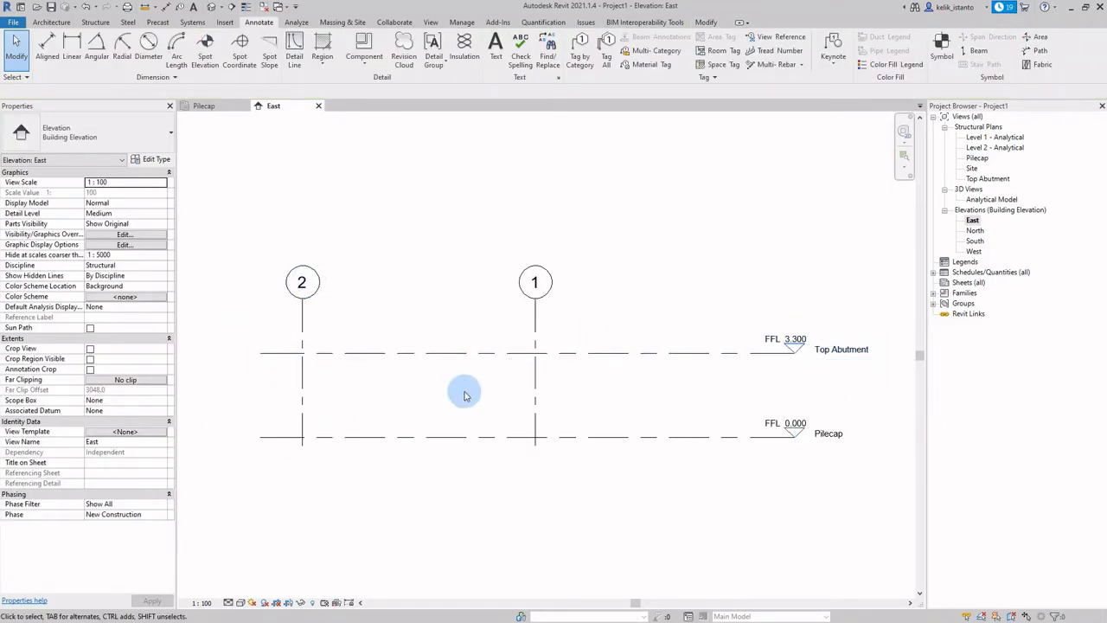
middle_click_drag(477, 403, 508, 374)
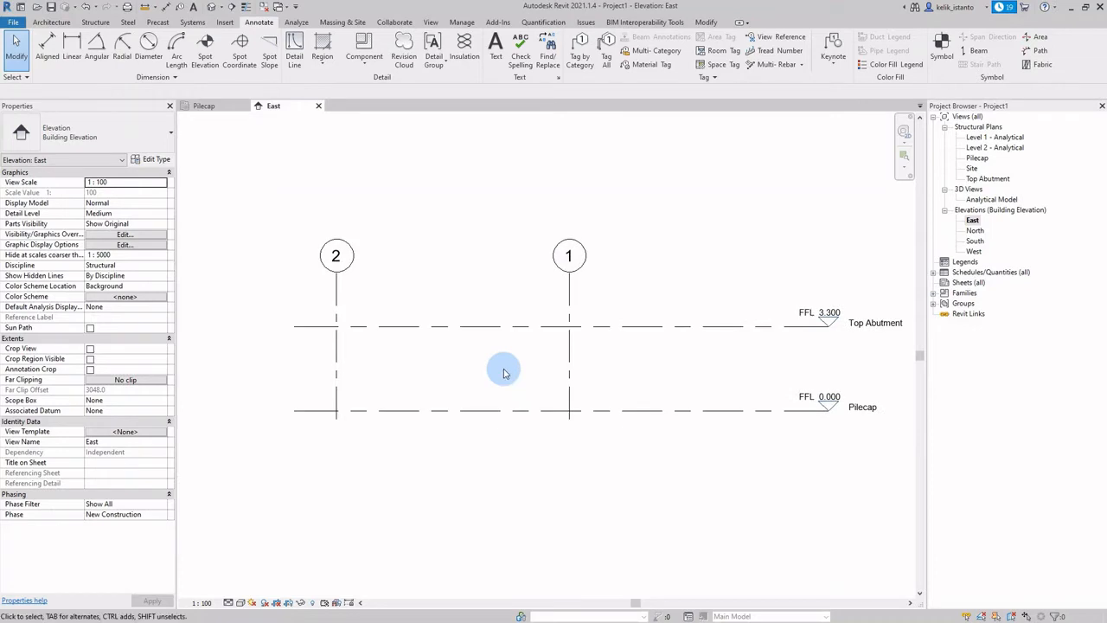
double_click(974, 251)
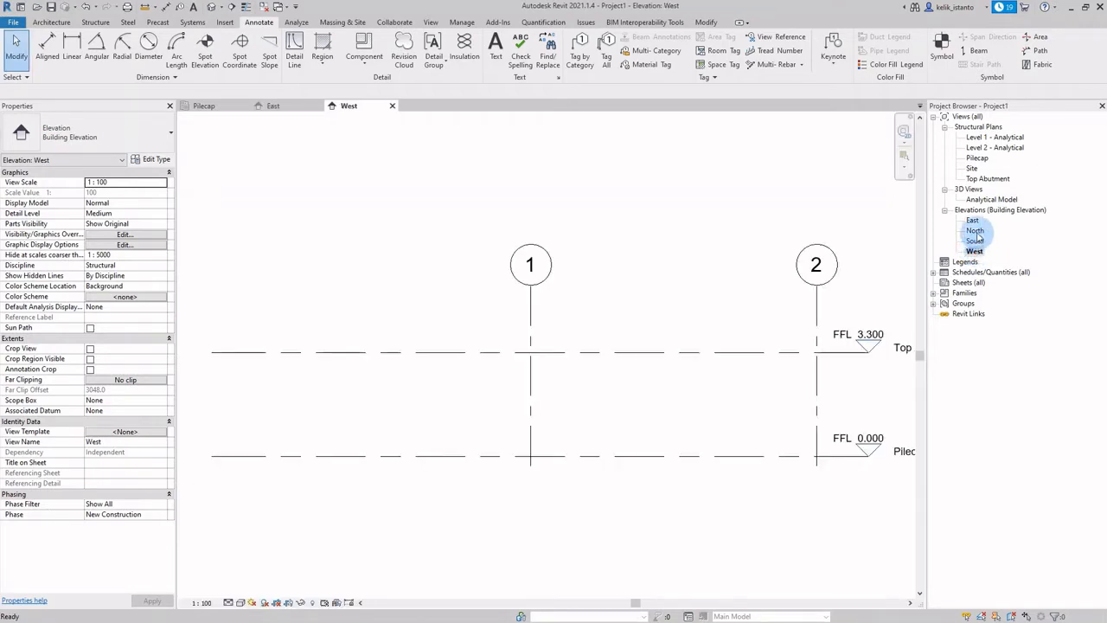
double_click(976, 231)
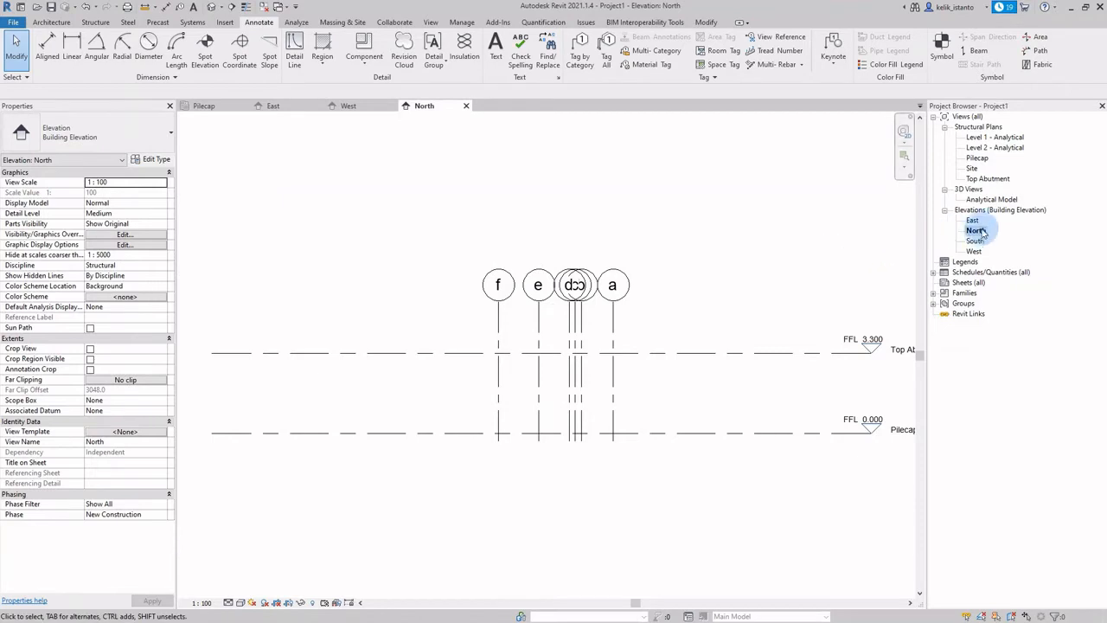
double_click(976, 242)
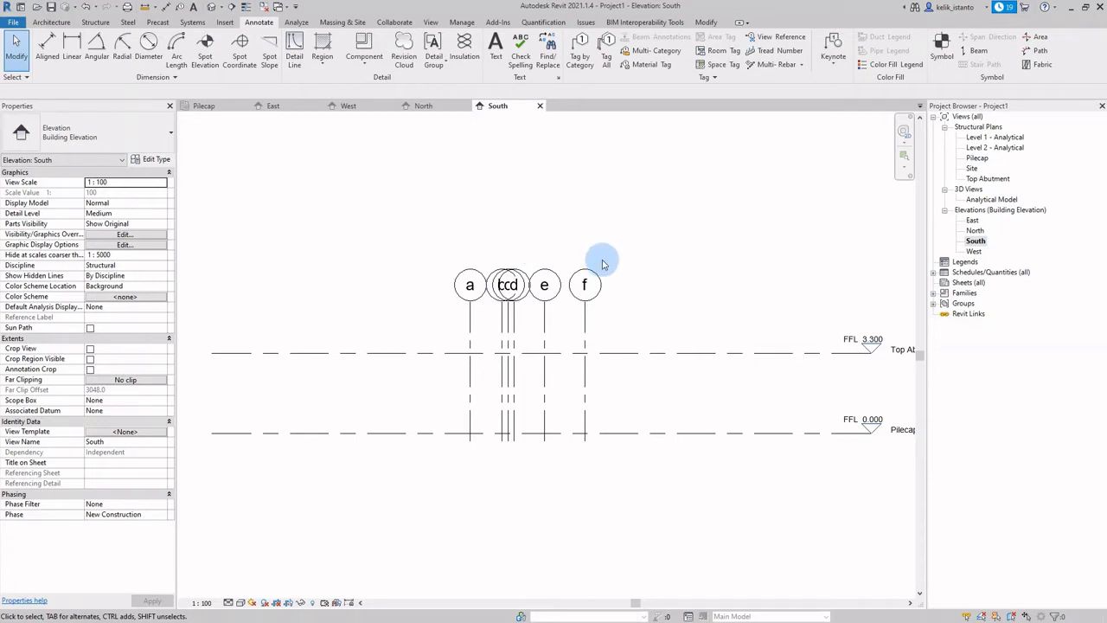
Step: Create a new family from the Metric Column template
left_click(14, 22)
mouse_move(55, 69)
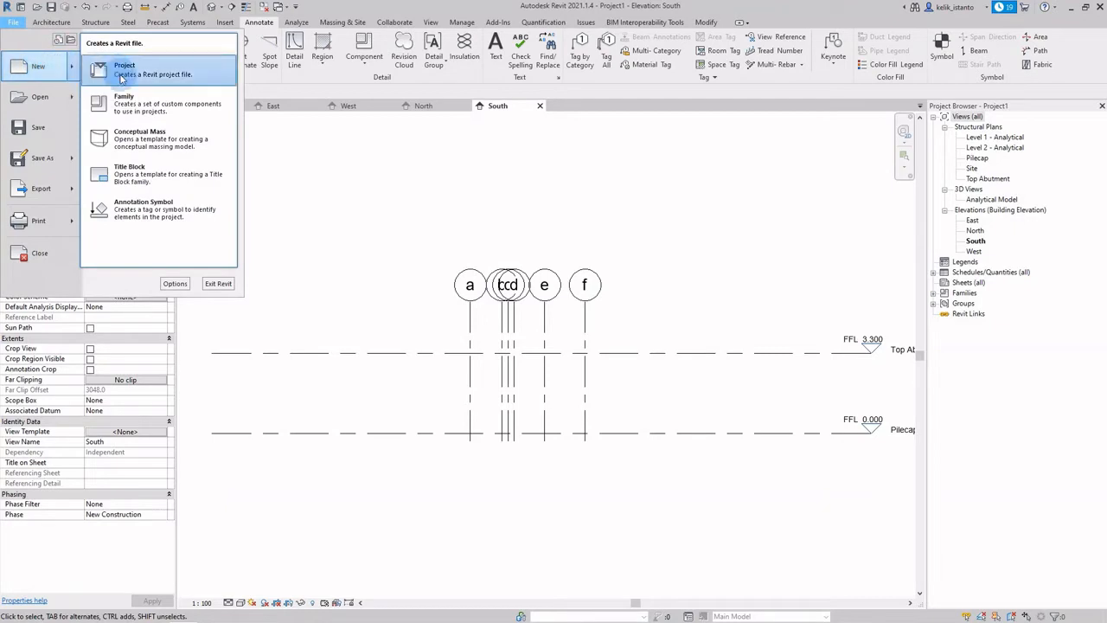
left_click(134, 113)
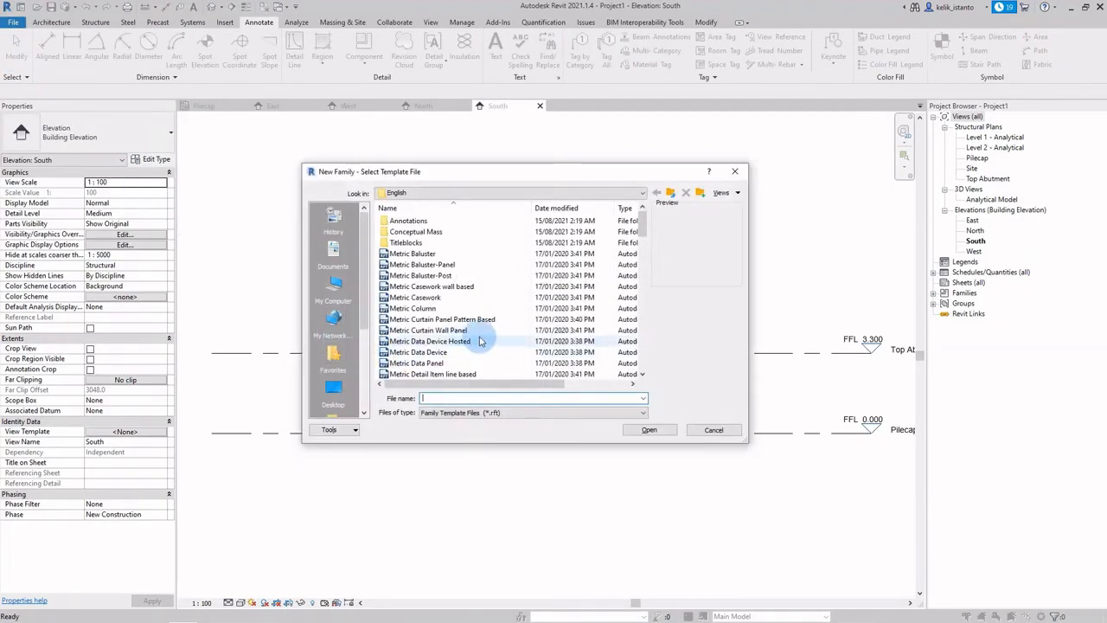
left_click(423, 309)
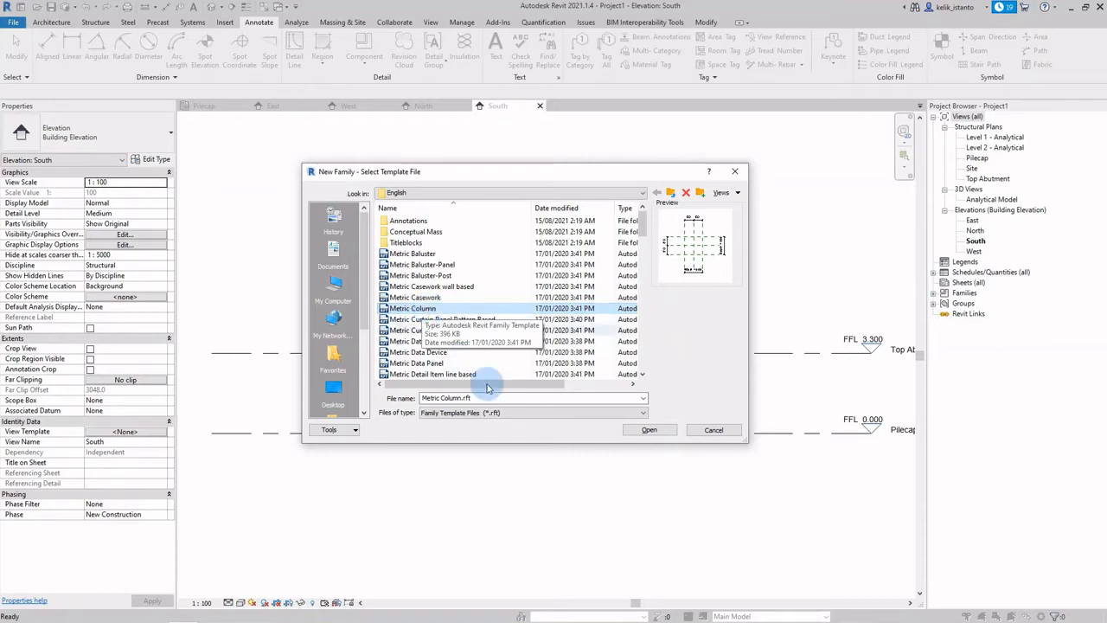
left_click(649, 430)
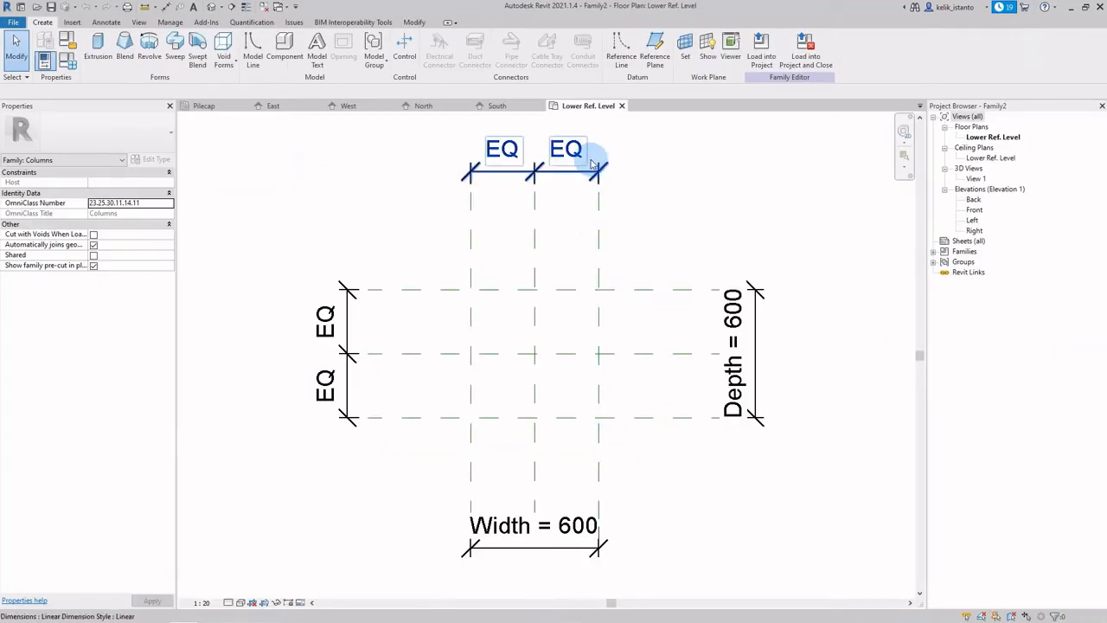
Step: Delete the two EQ dimension strings and the Width and Depth dimensions from the family's Lower Ref. Level plan
left_click(567, 172)
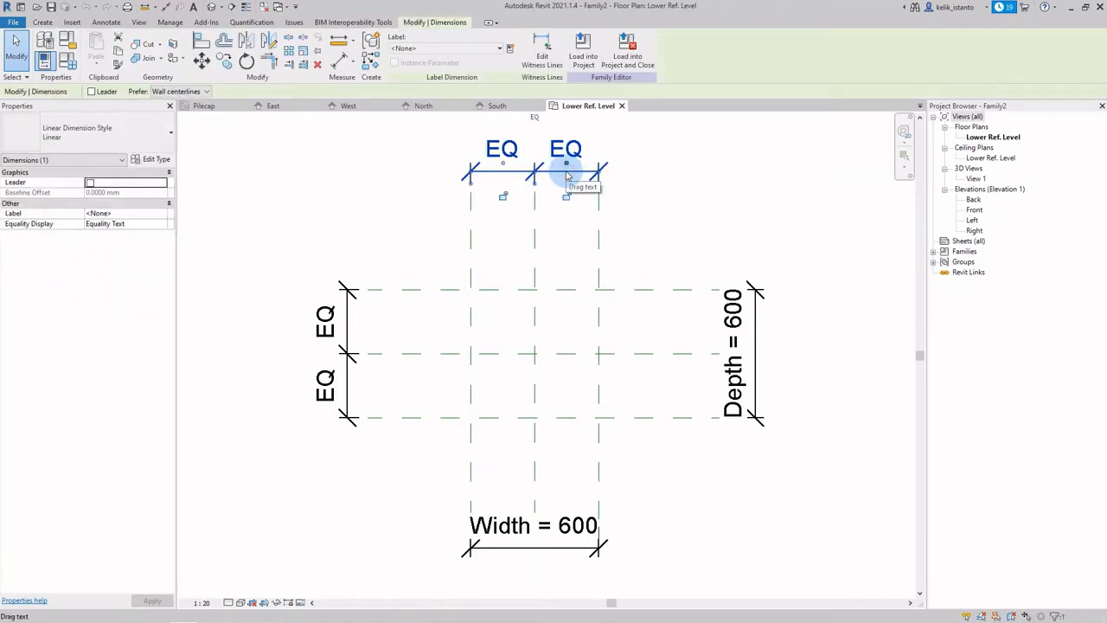
key("Delete")
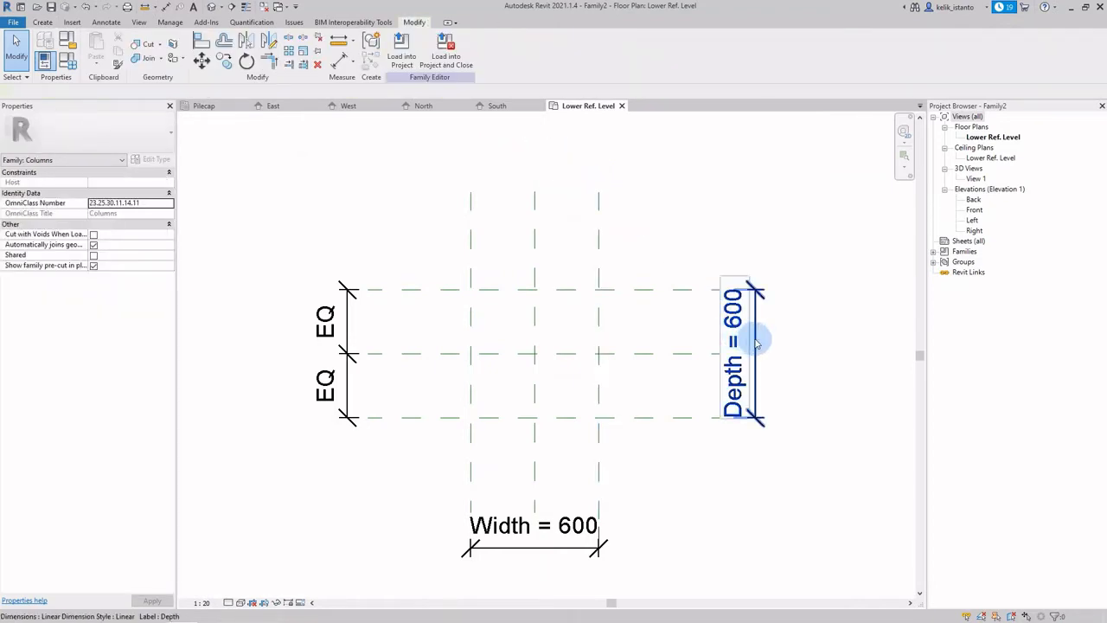
left_click(755, 343)
key("Delete")
left_click(570, 551)
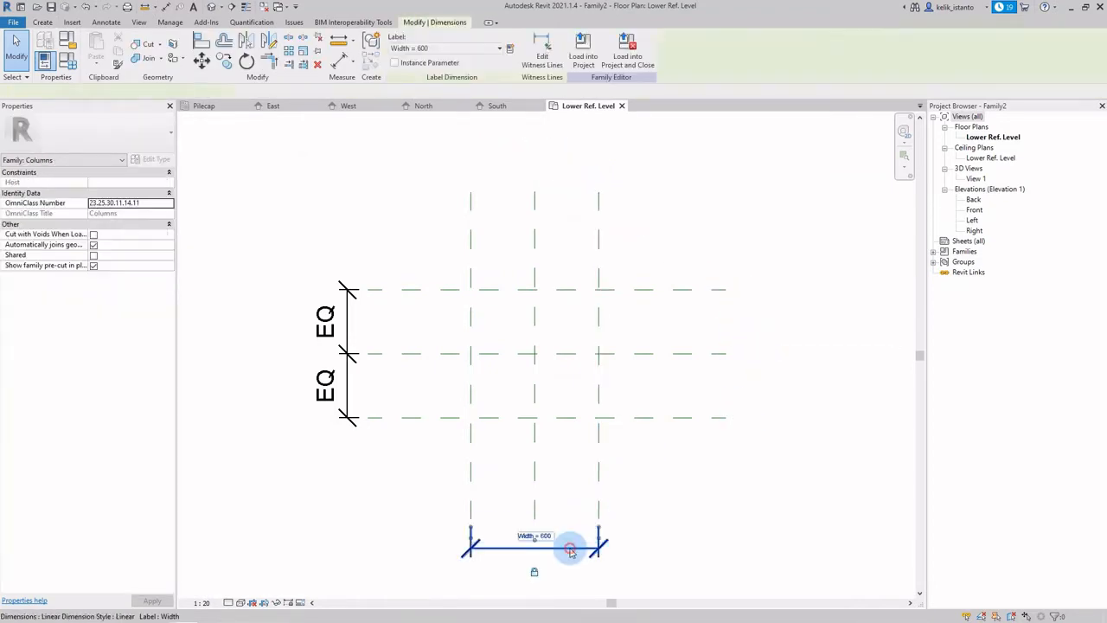
key("Delete")
left_click(349, 394)
key("Delete")
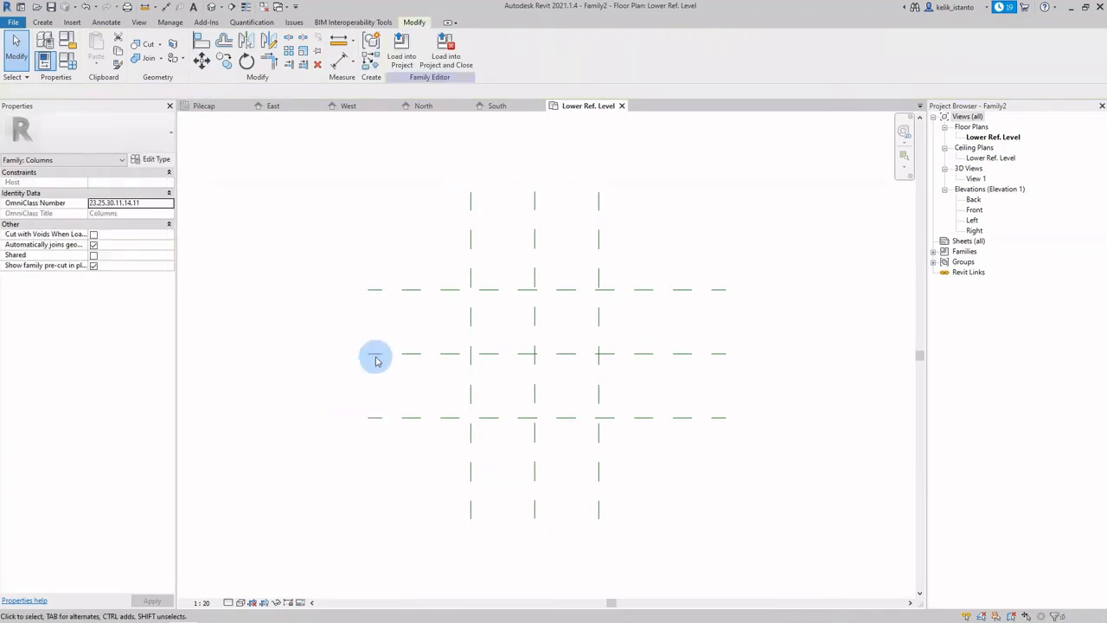
Step: Delete the four outer reference planes, keeping only the two centre planes that cross at the origin
left_click(399, 291)
key("Delete")
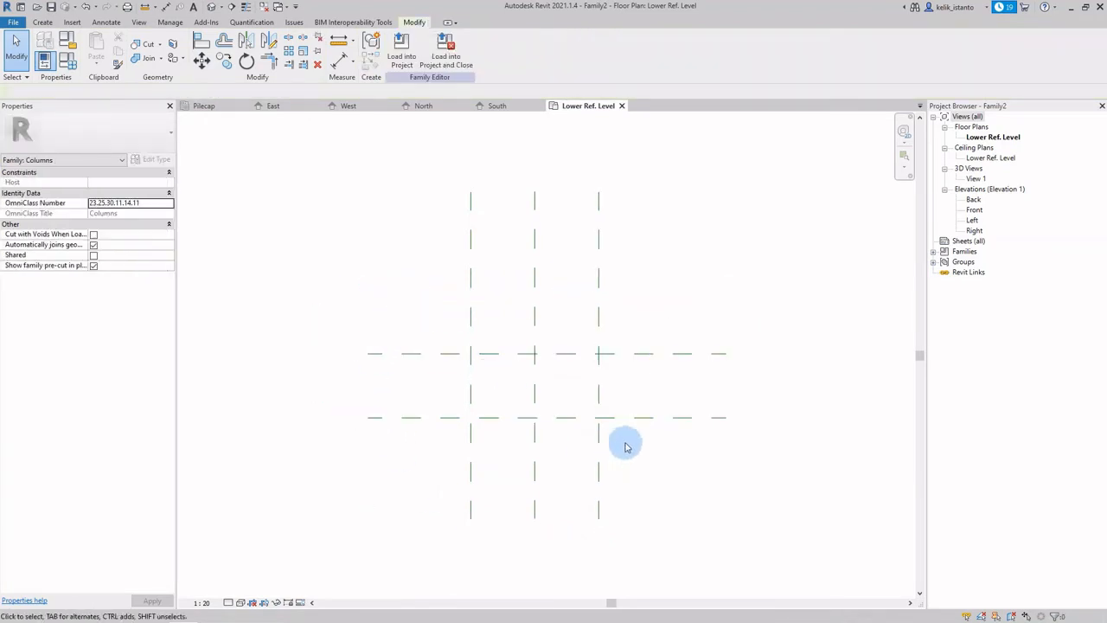
left_click(623, 418)
key("Delete")
left_click(602, 440)
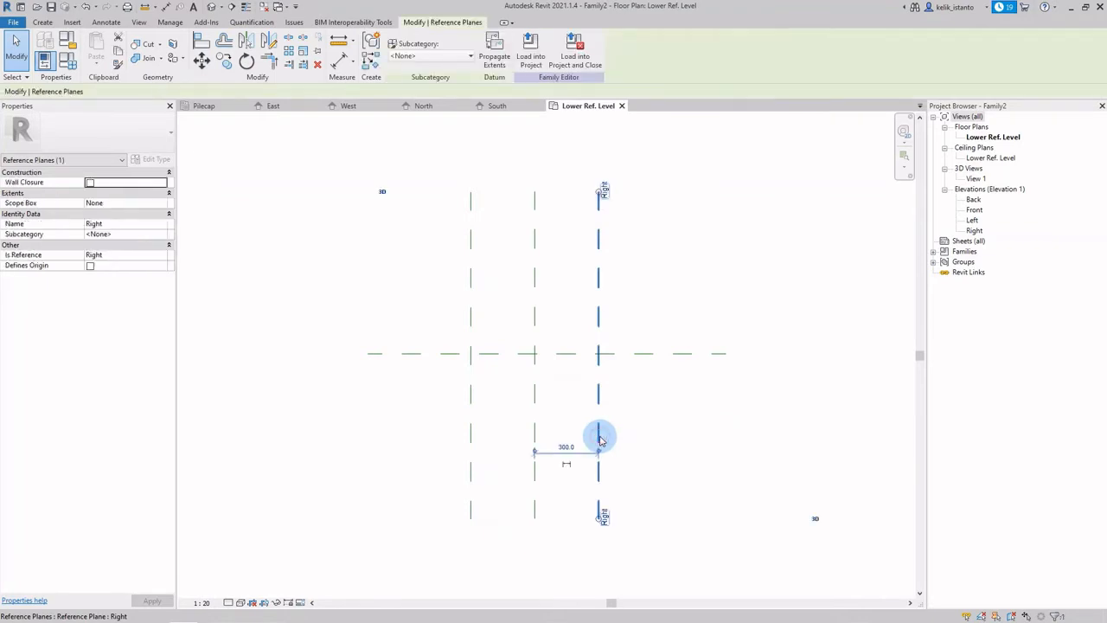
key("Delete")
left_click(472, 441)
key("Delete")
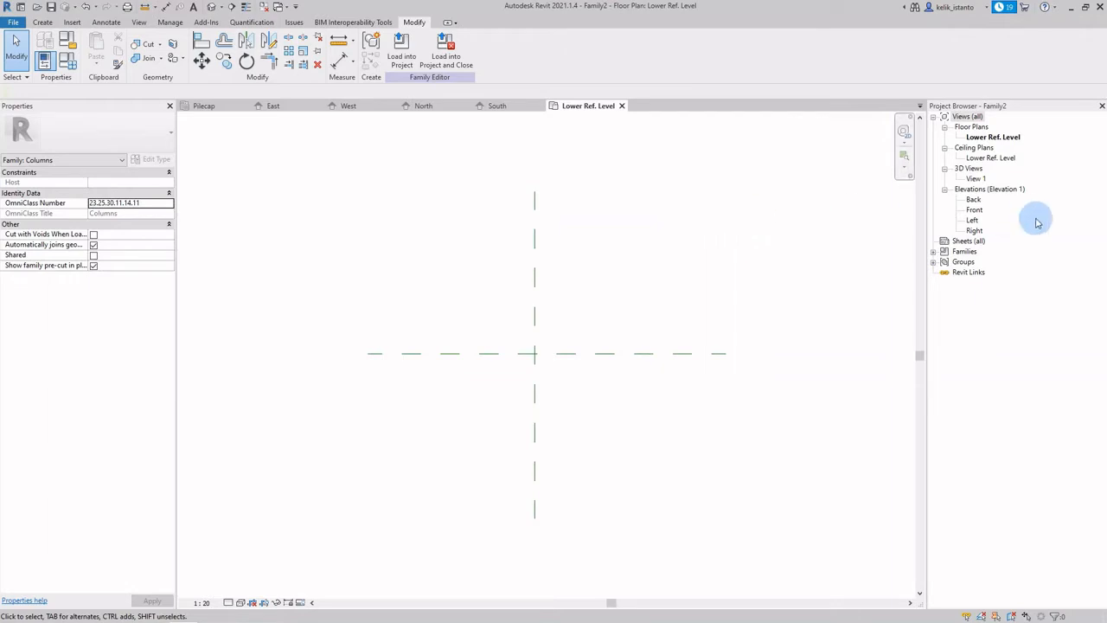
Step: Open the family's Left elevation and set the Upper Ref Level elevation to 3300 mm
double_click(972, 221)
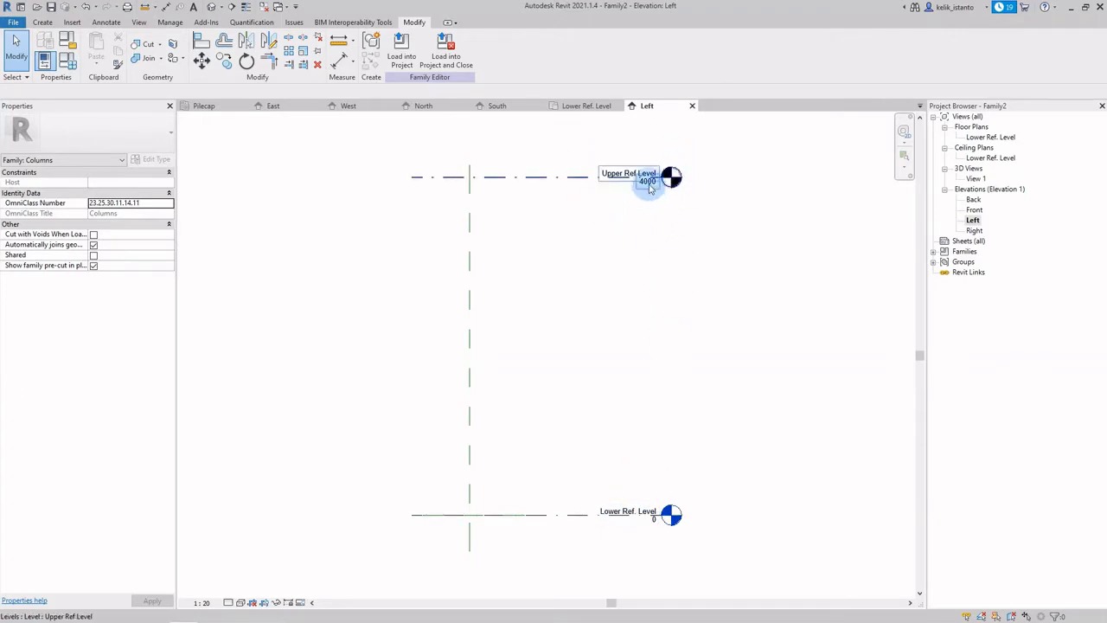
left_click(647, 184)
left_click(647, 184)
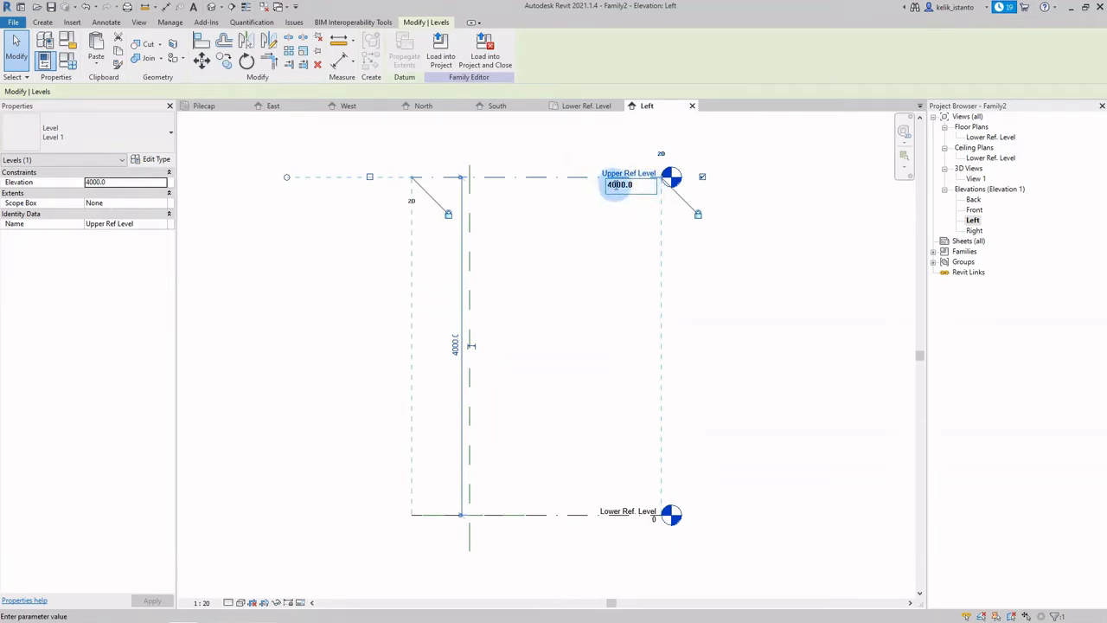
left_click_drag(616, 185, 606, 185)
type("33")
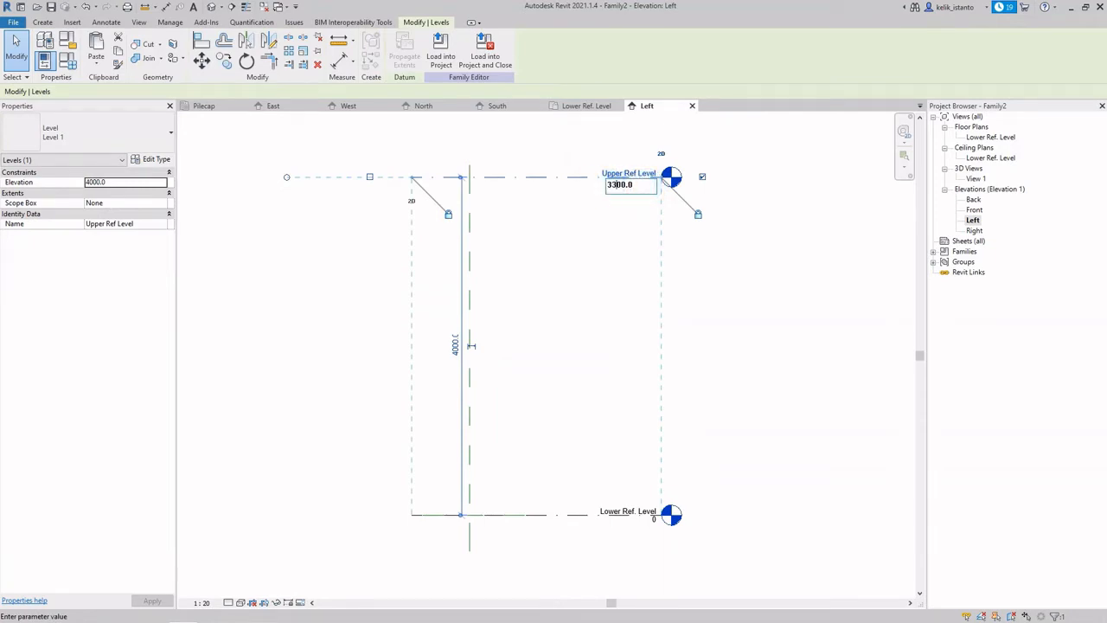
key("Return")
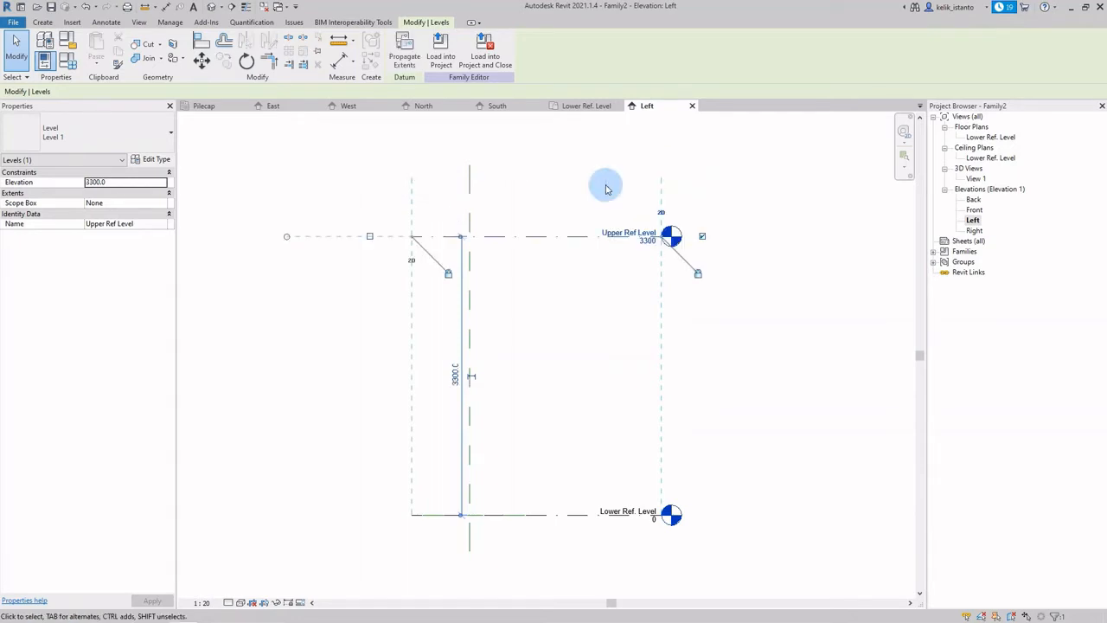
left_click(749, 376)
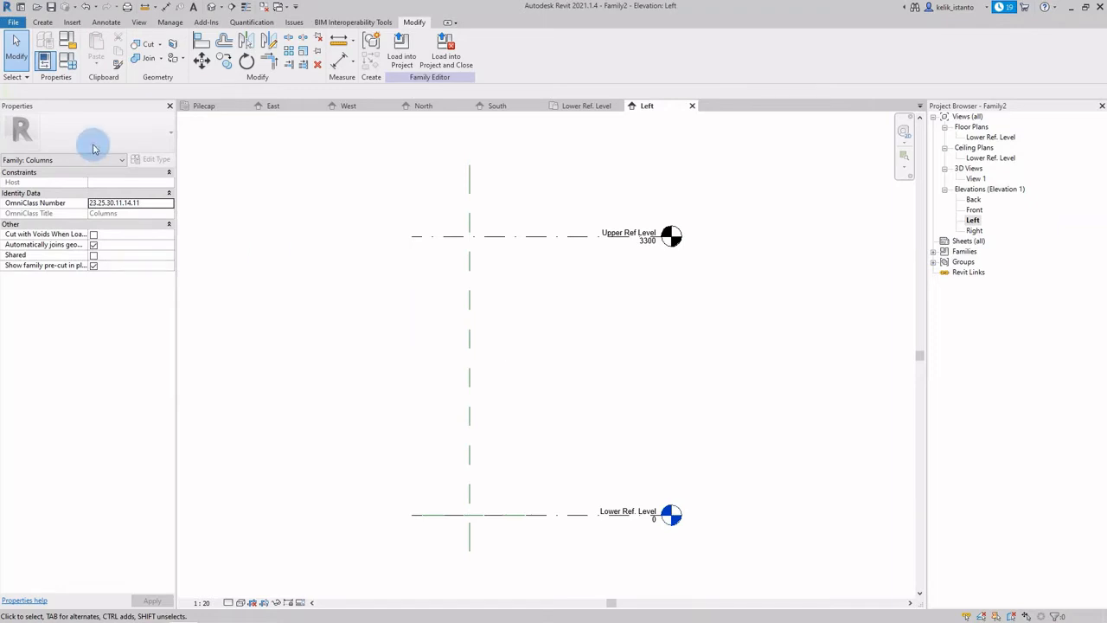
Step: Import Abutment.dwg into the Left elevation, current view only, with meter units and Auto - Center to Center positioning
left_click(43, 23)
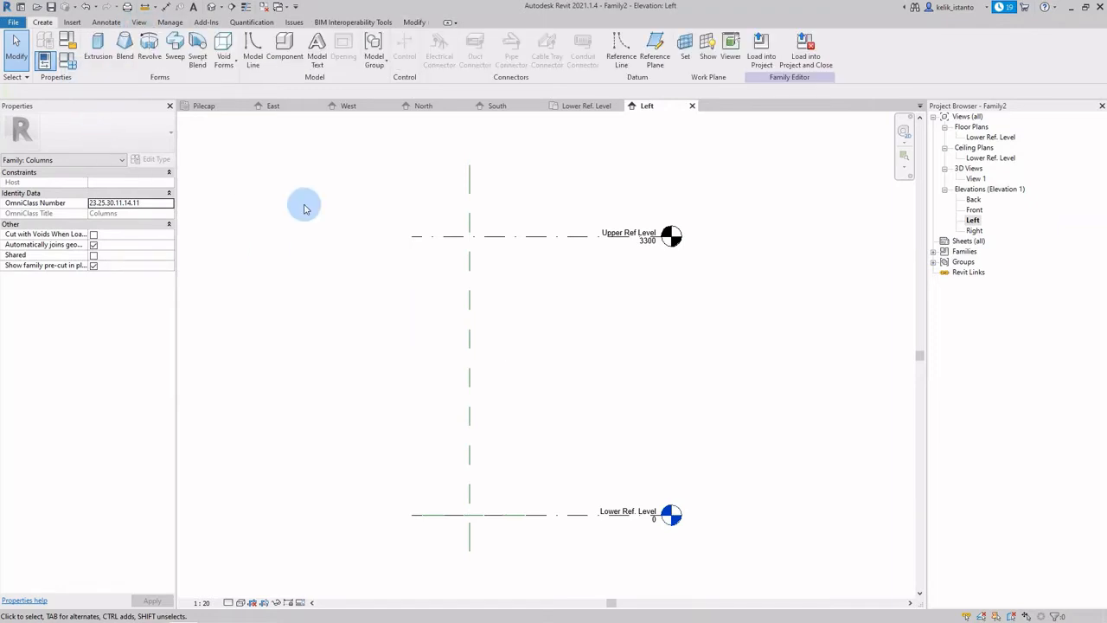
left_click(72, 22)
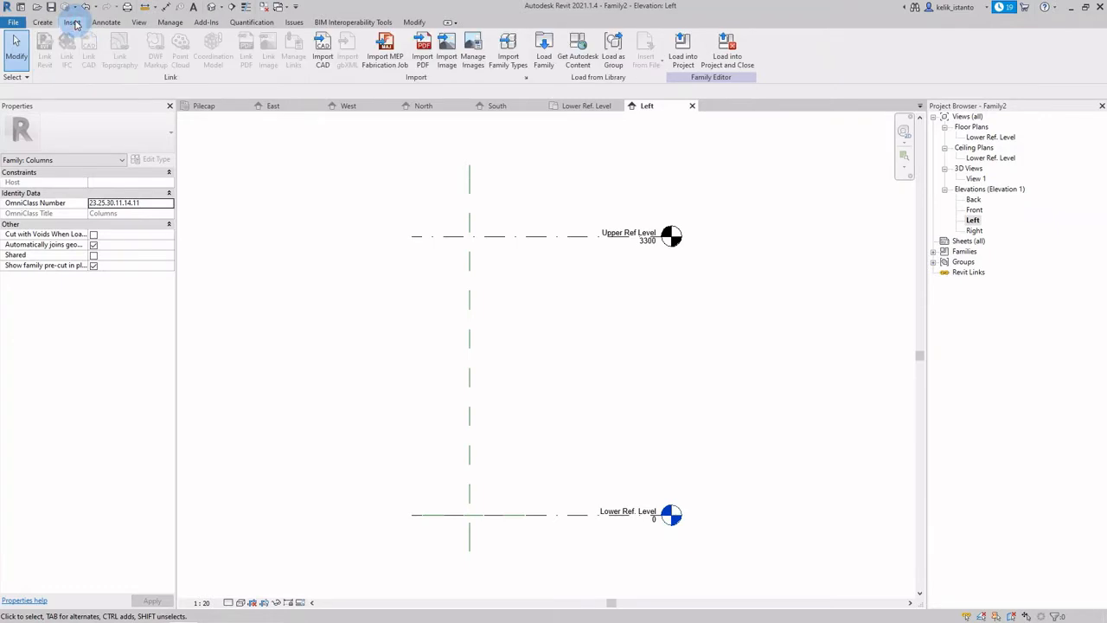
left_click(319, 57)
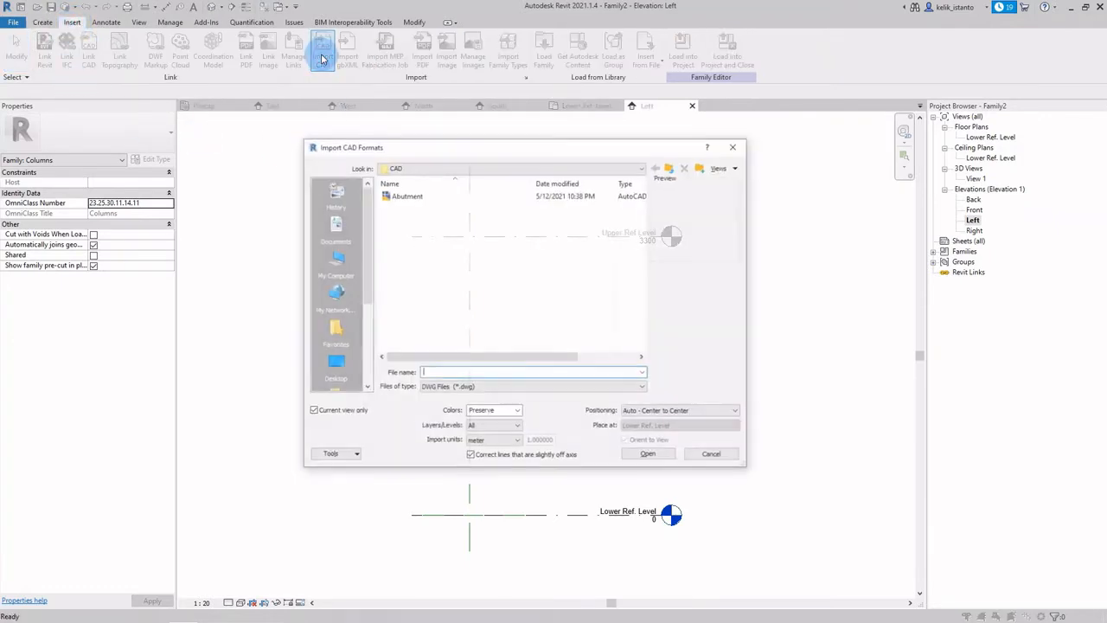
left_click(390, 196)
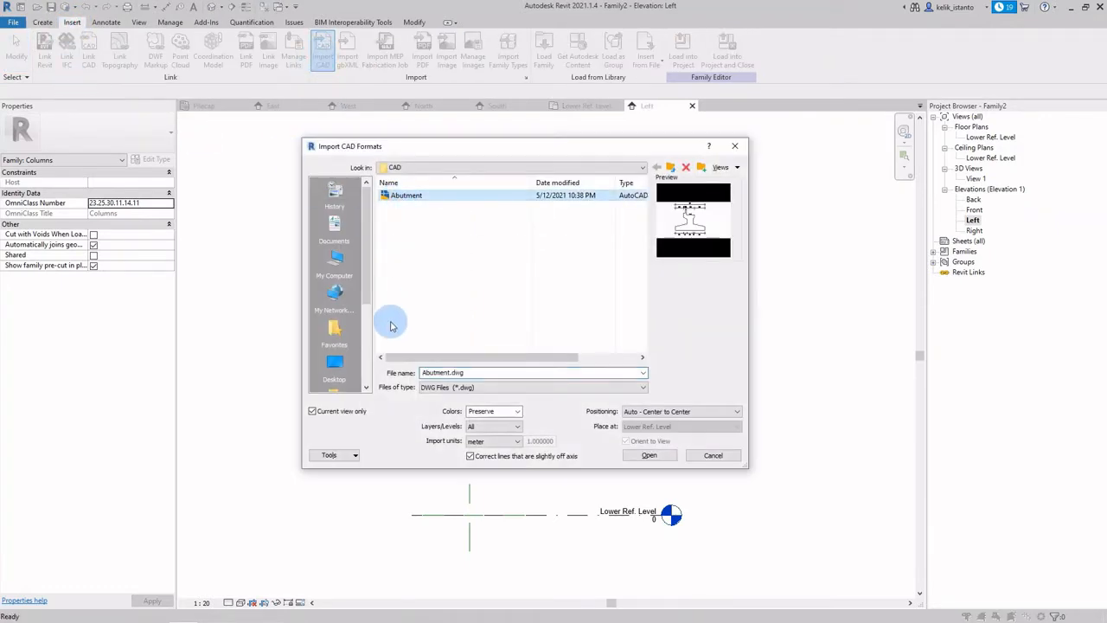
left_click(359, 411)
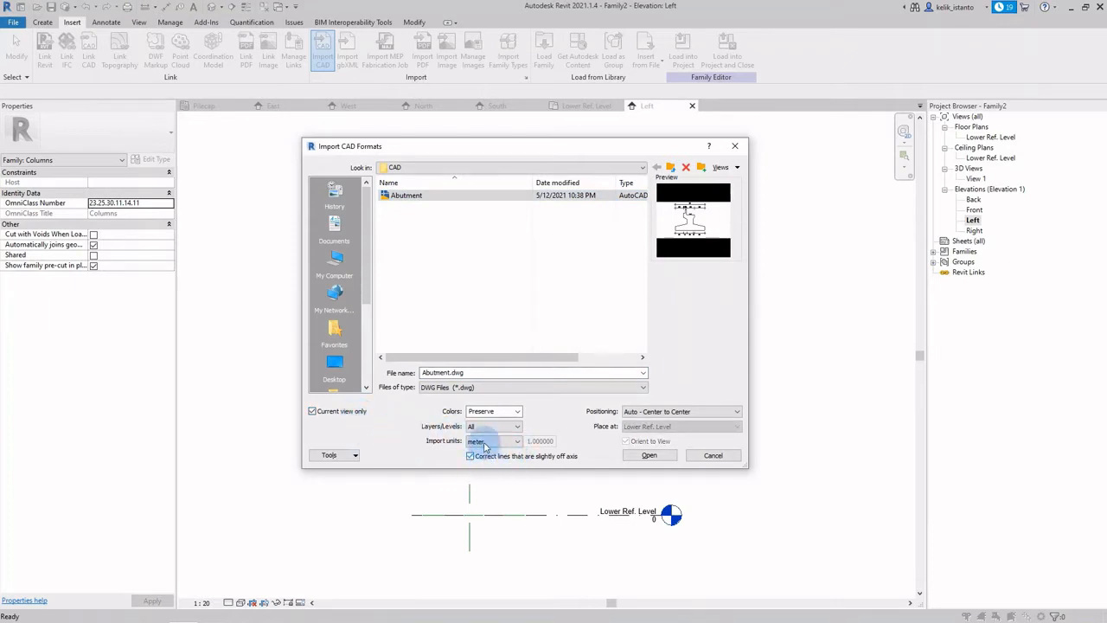
left_click(482, 441)
left_click(649, 455)
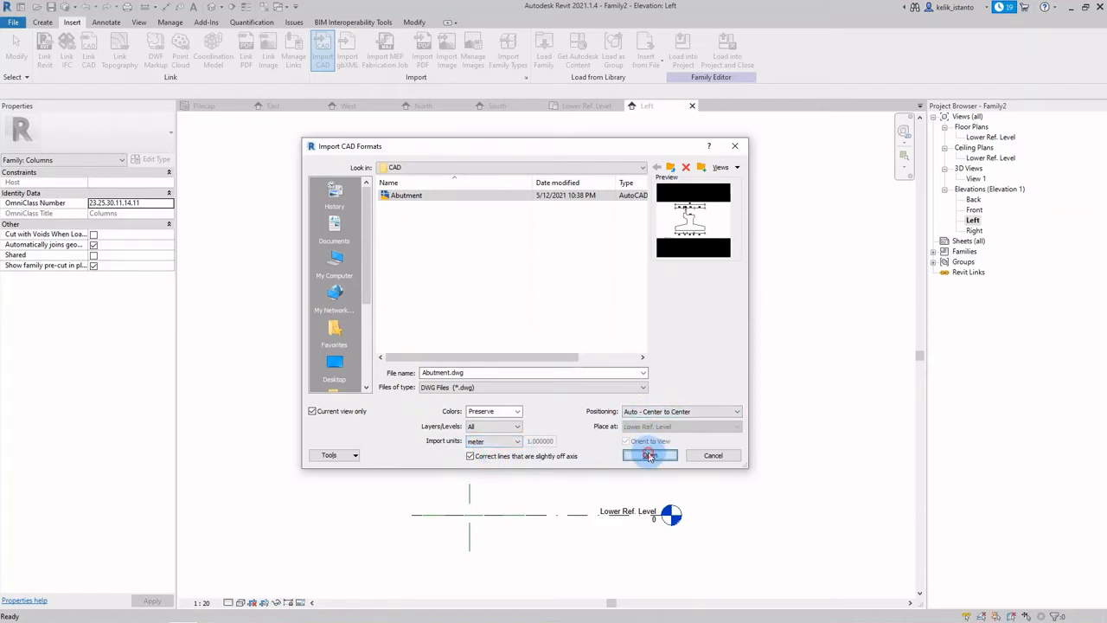
Step: Move the imported drawing so the section's base midpoint sits where the centre reference plane meets Lower Ref. Level
scroll(525, 260, "down", 5)
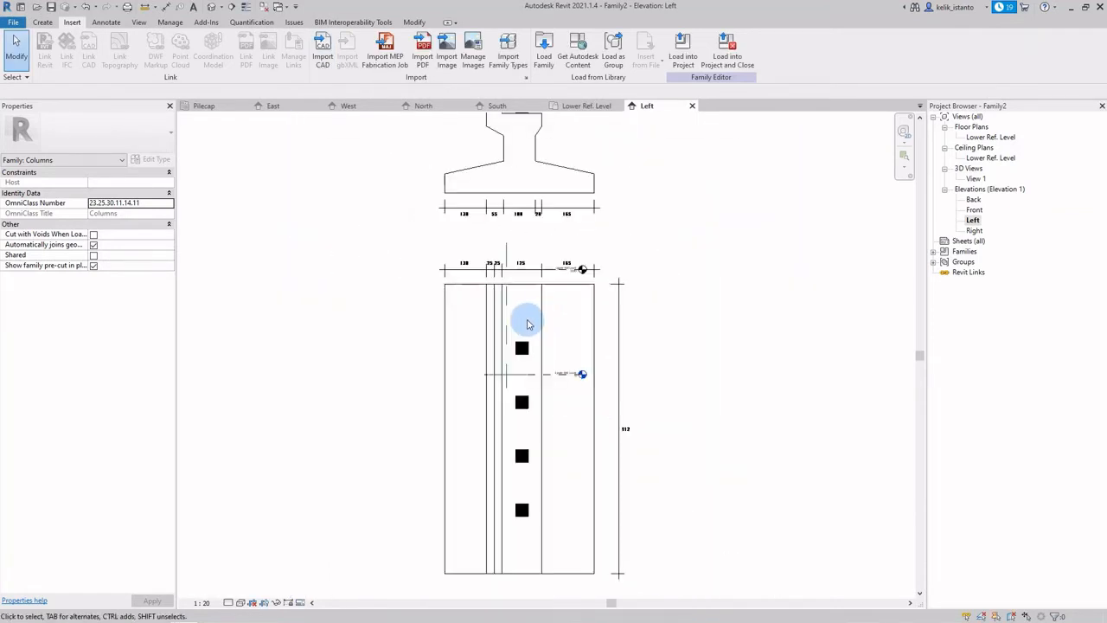
scroll(519, 232, "up", 2)
left_click(526, 198)
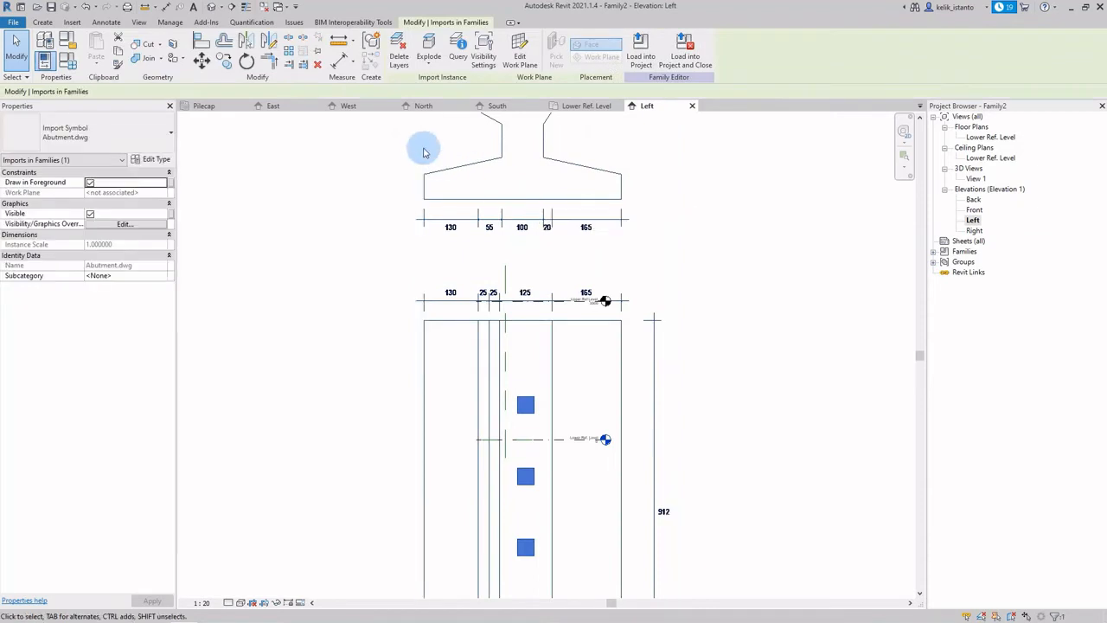
left_click(201, 59)
left_click(526, 208)
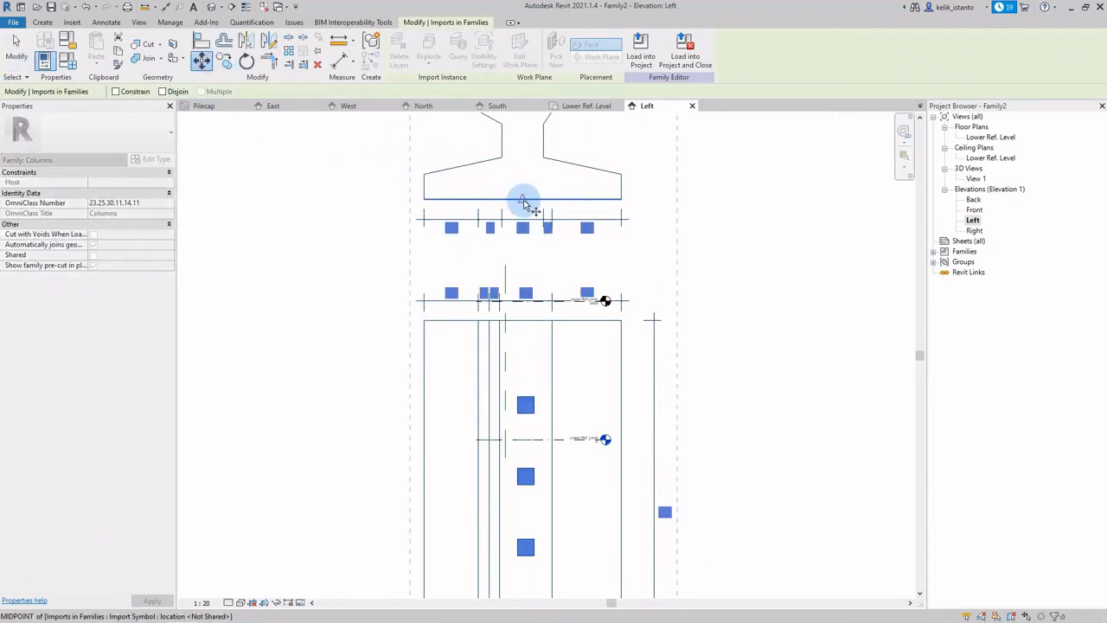
scroll(530, 469, "up", 2)
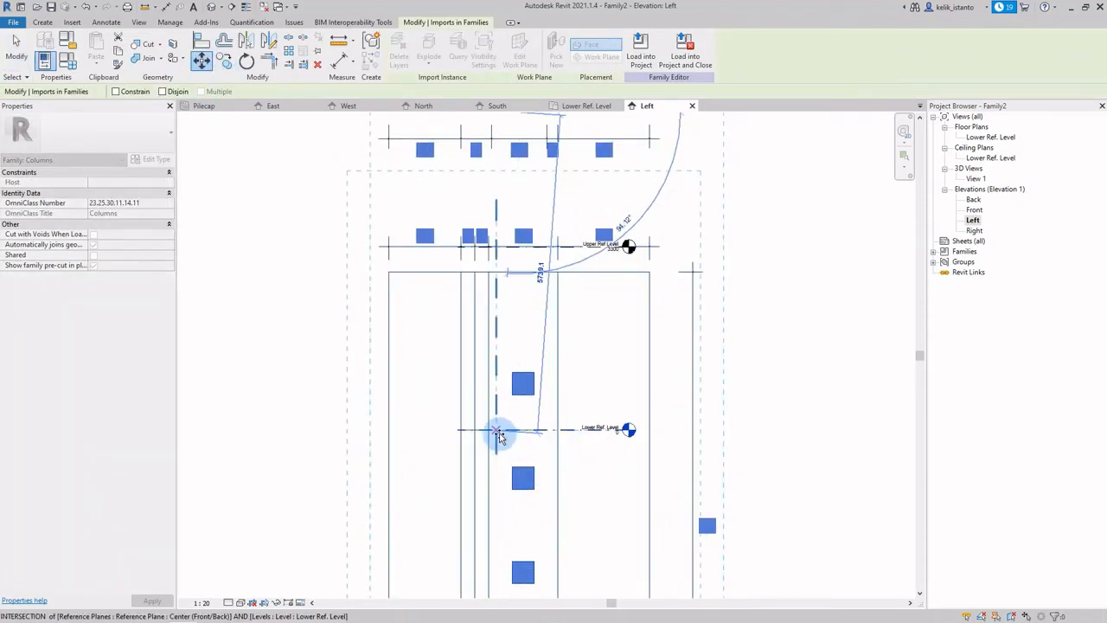
left_click(498, 432)
scroll(654, 311, "down", 2)
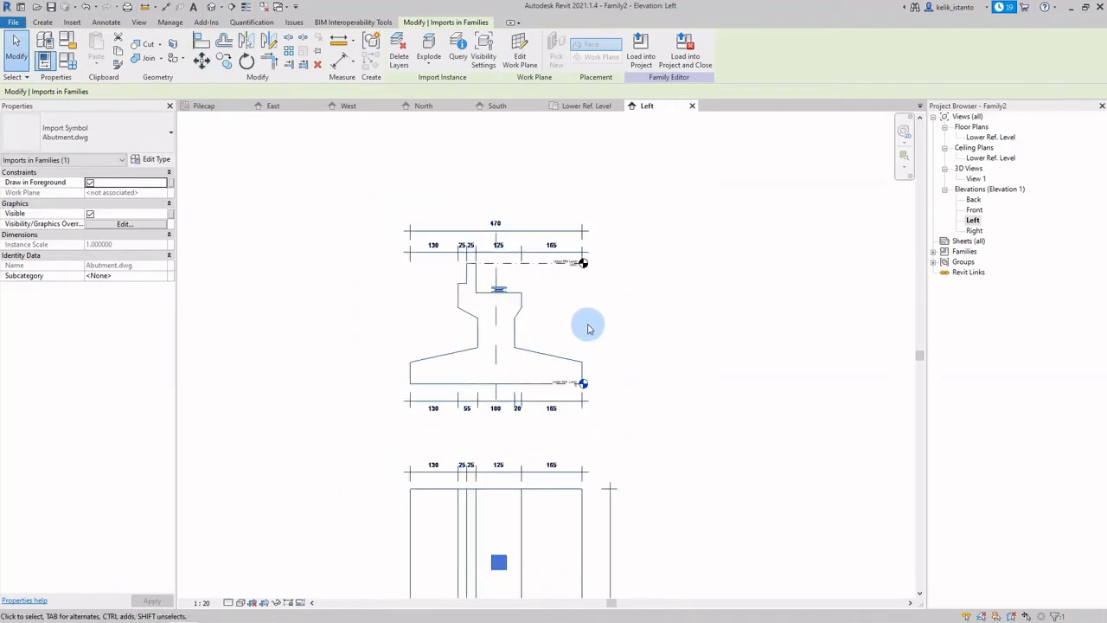
scroll(577, 330, "up", 1)
scroll(577, 330, "up", 1)
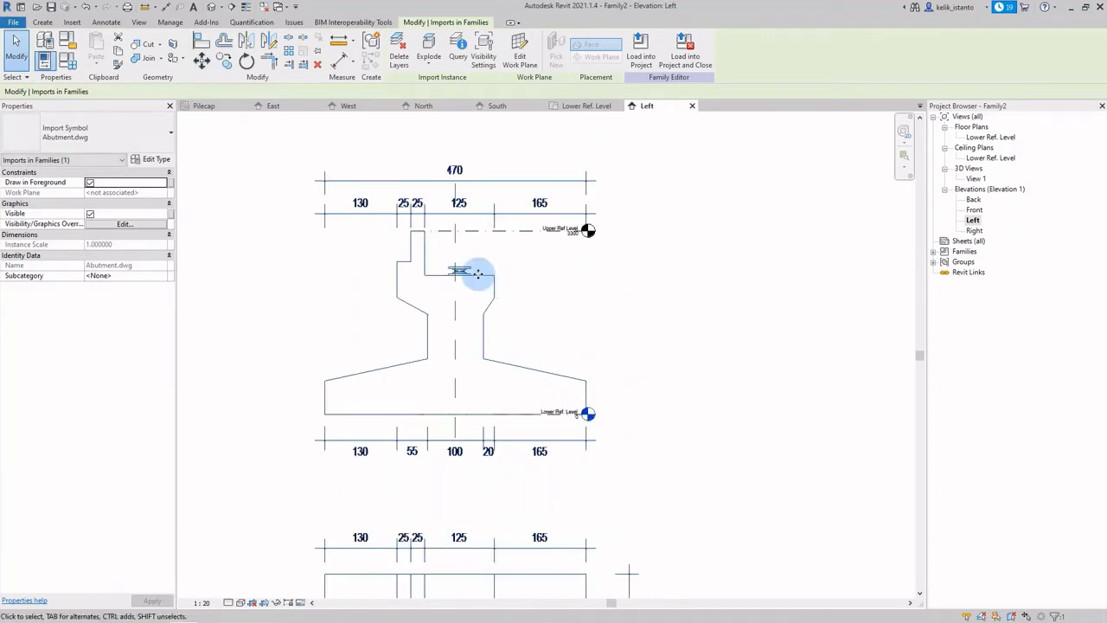
scroll(470, 269, "up", 1)
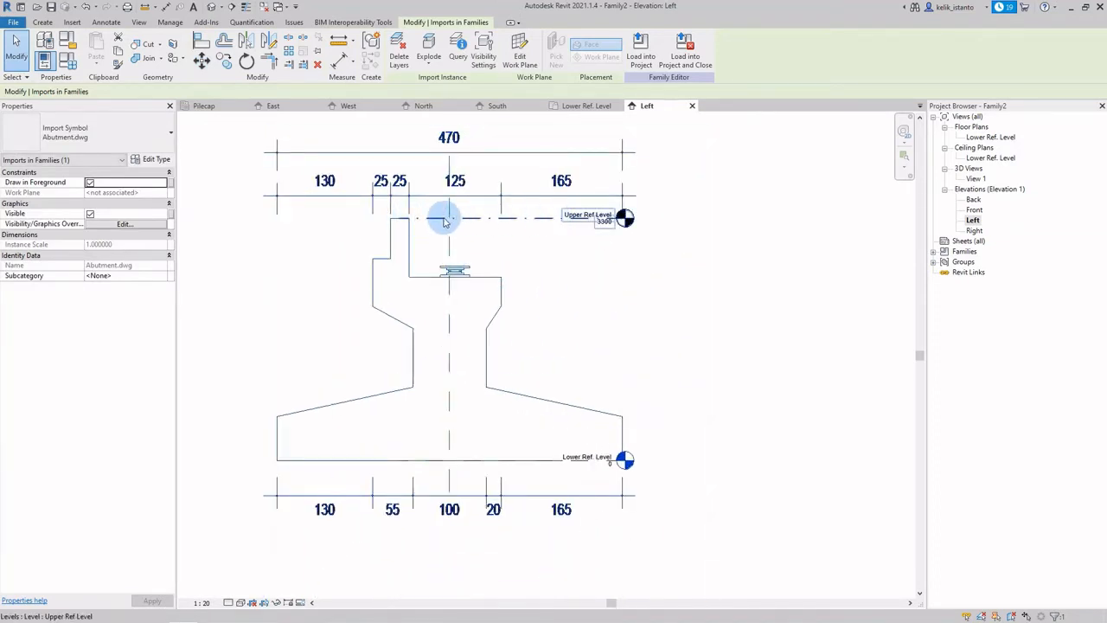
scroll(609, 363, "down", 1)
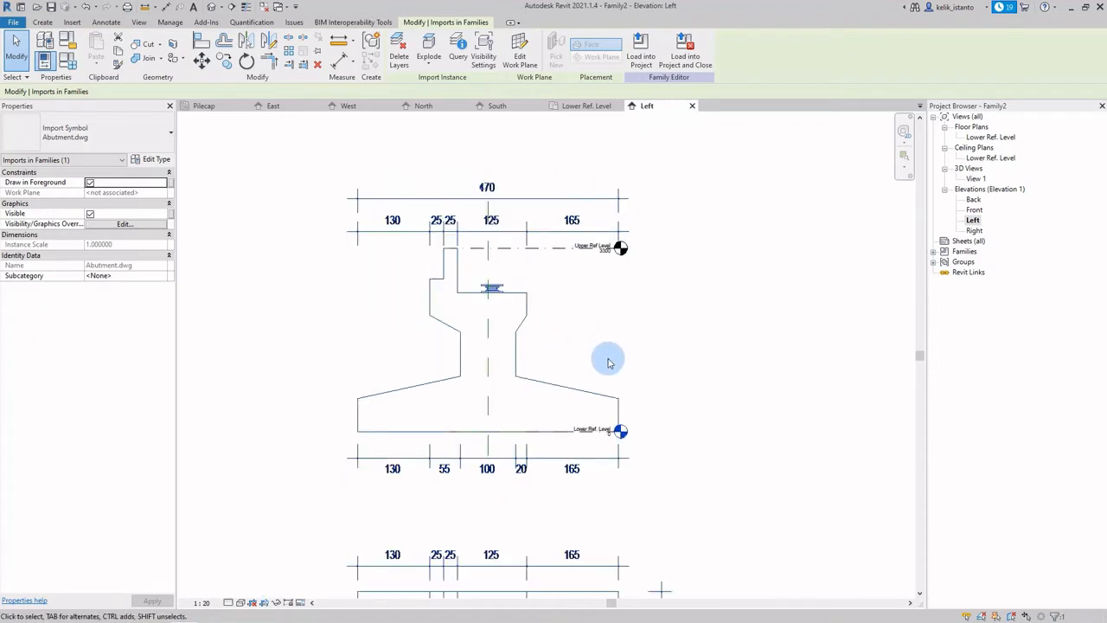
Step: Start an extrusion and trace the footing's two 600 mm vertical sides and its 4700 mm base with lines over the imported section
left_click(43, 22)
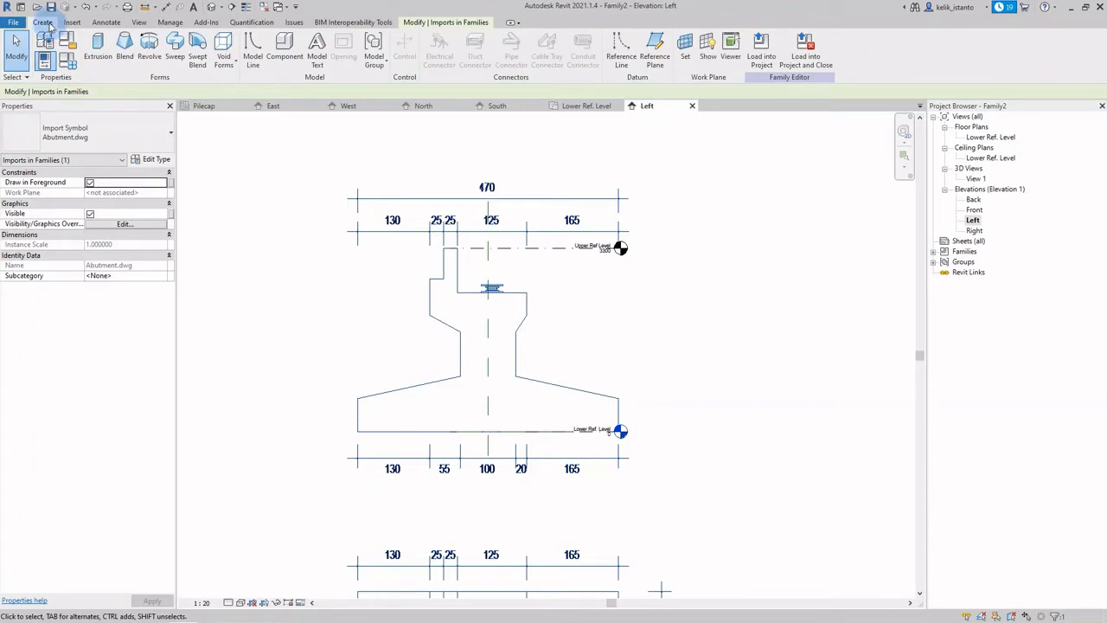
left_click(98, 48)
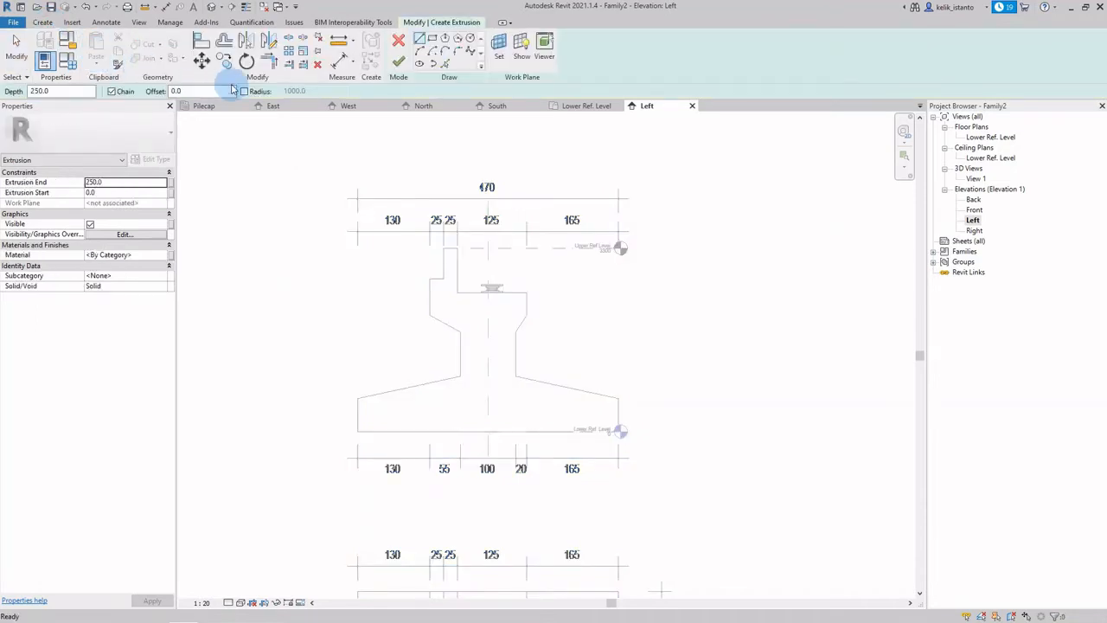
left_click(420, 41)
scroll(397, 406, "up", 2)
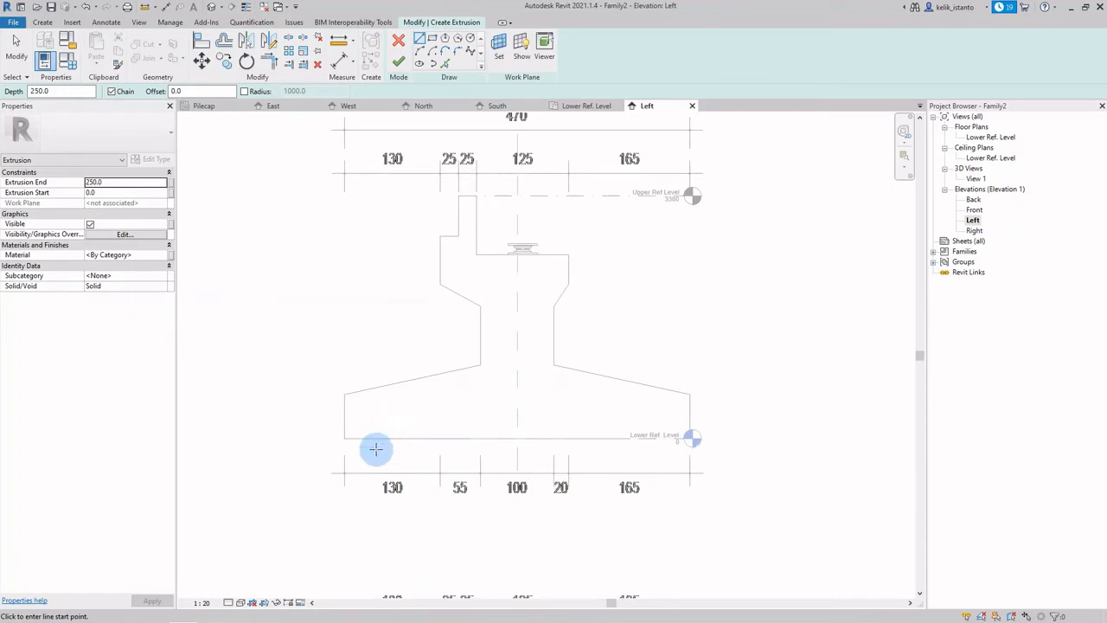
left_click(343, 394)
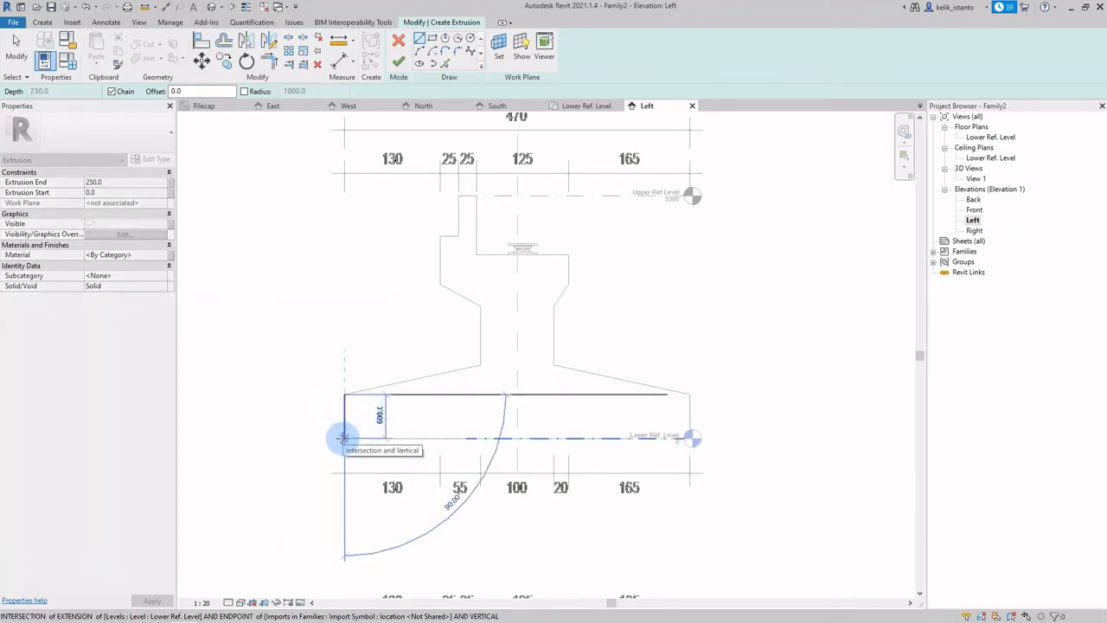
left_click(343, 438)
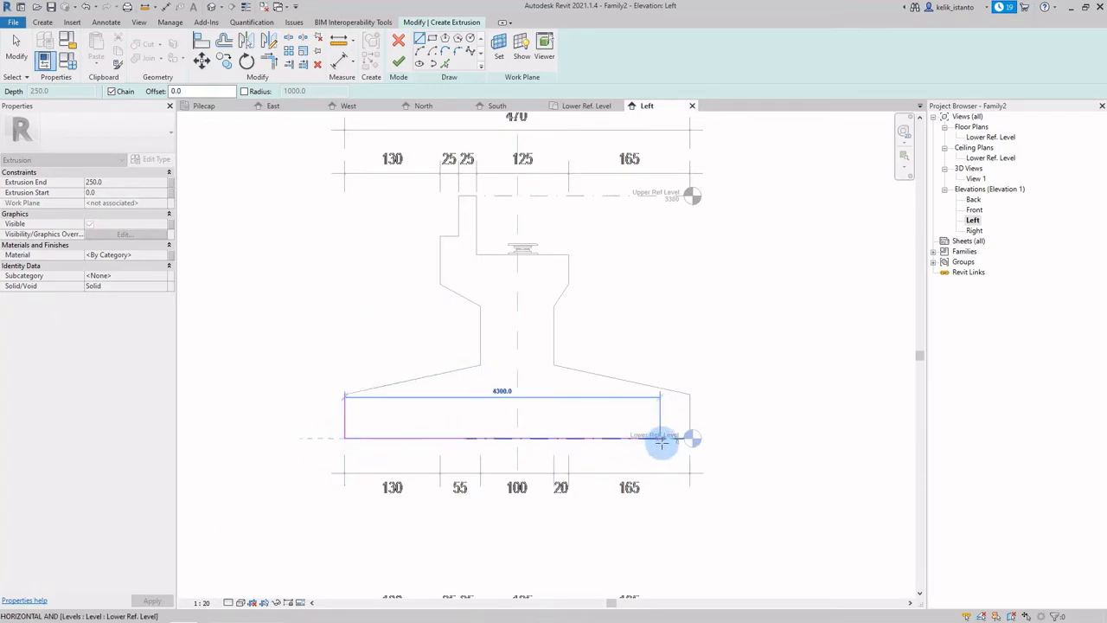
left_click(690, 439)
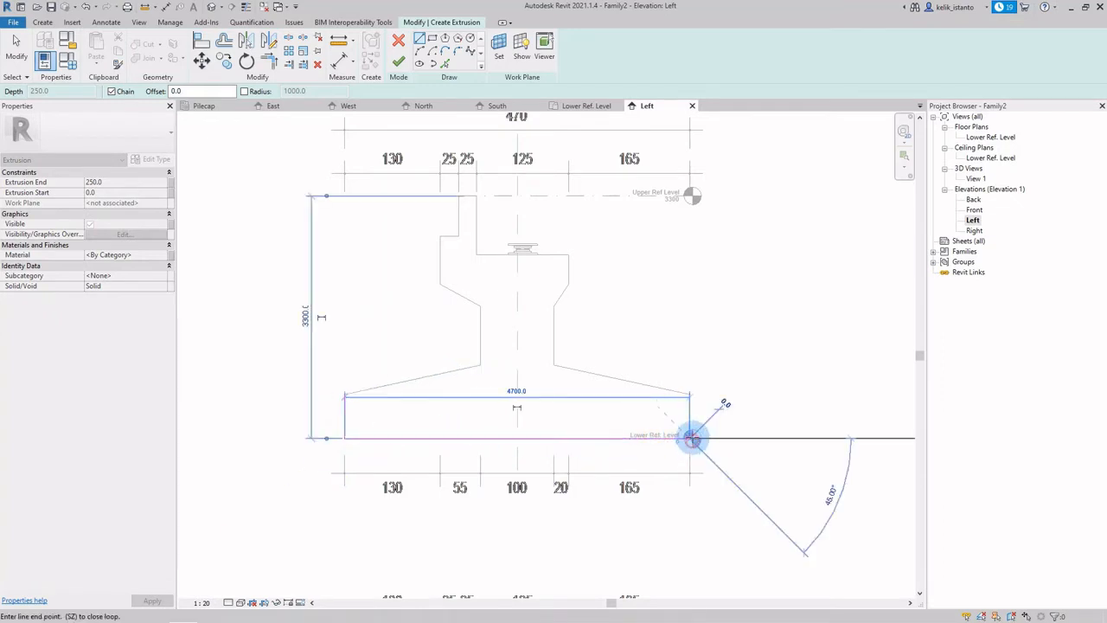
left_click(689, 394)
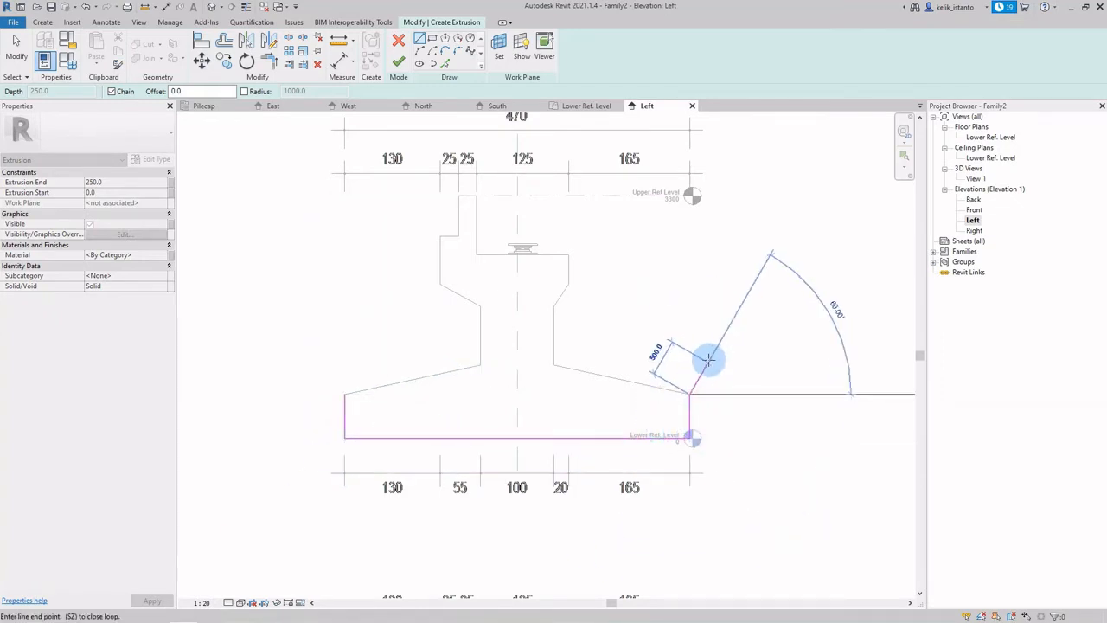
key("Escape")
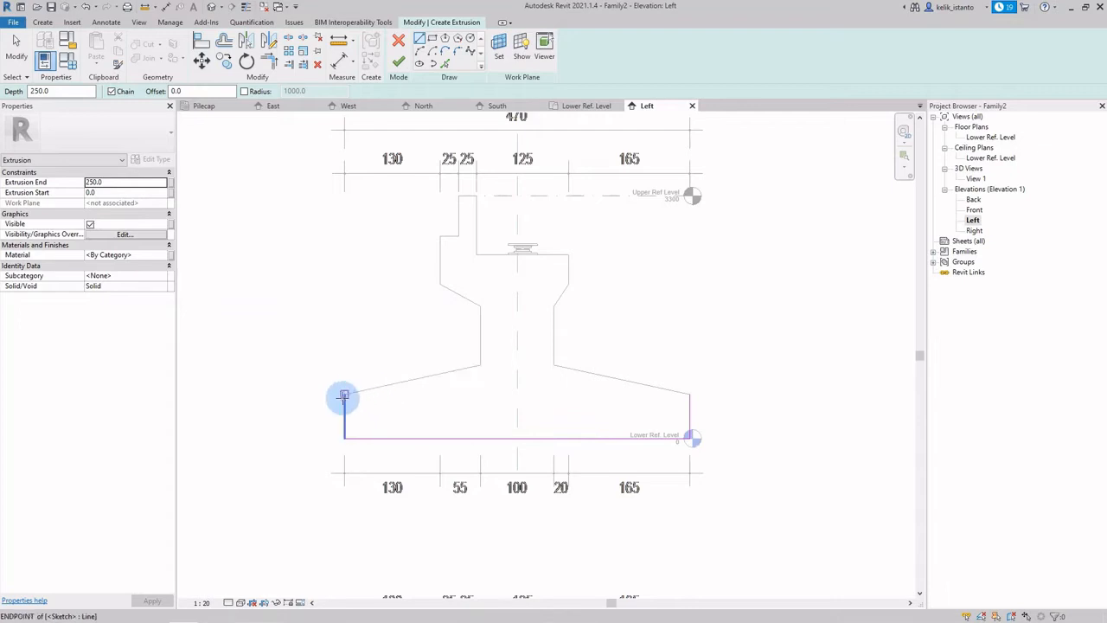
Step: Trace the two 800 mm vertical faces of the abutment stem over the imported section
left_click(480, 367)
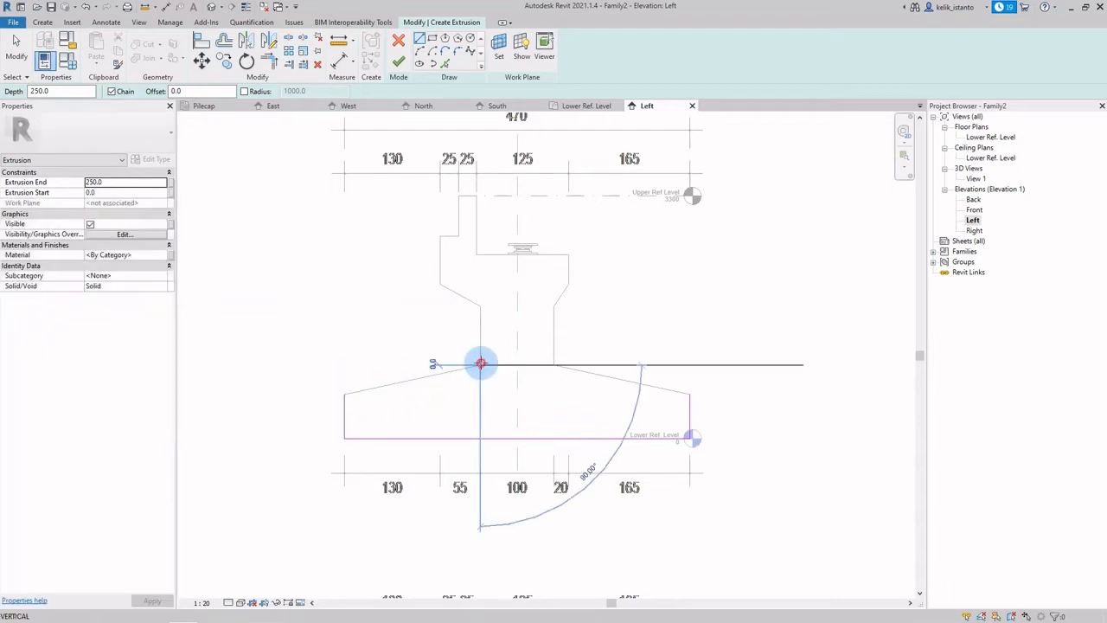
left_click(480, 307)
key("Escape")
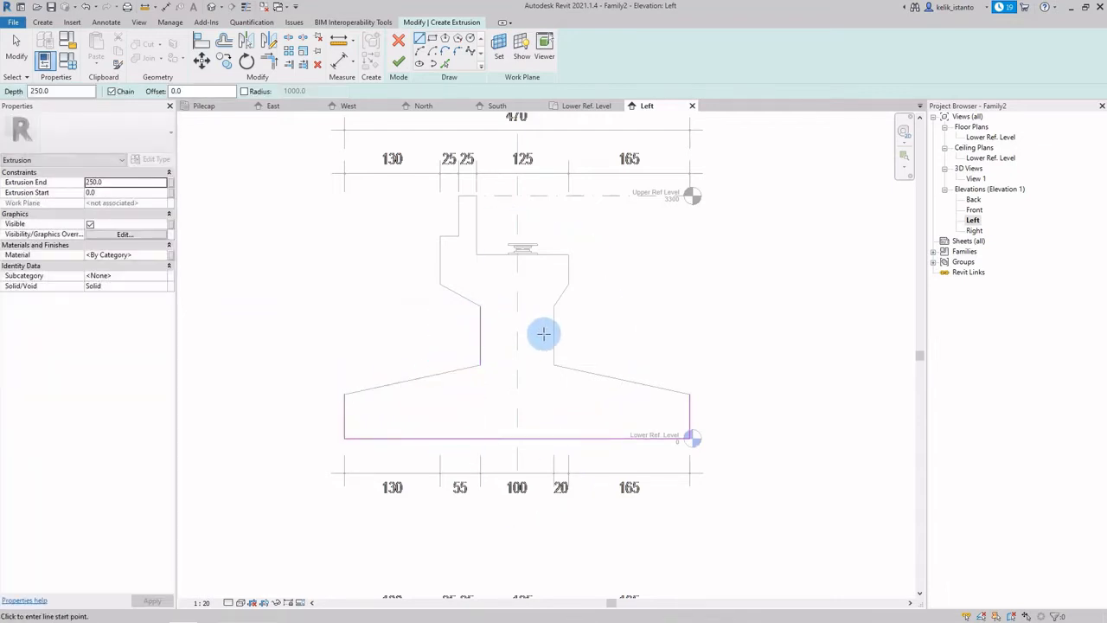
left_click(556, 361)
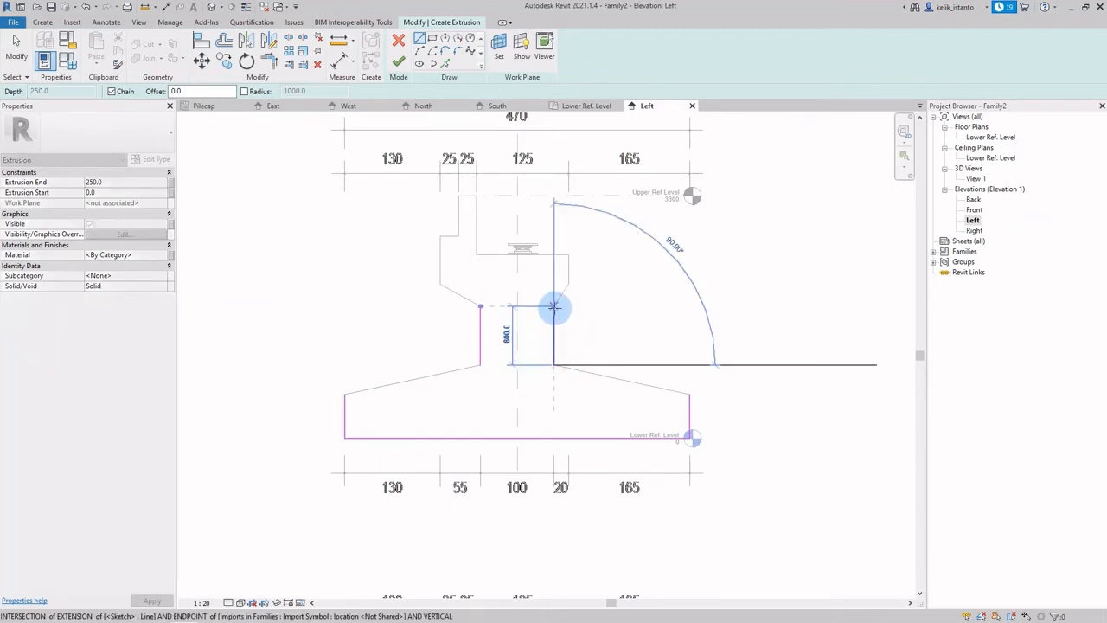
left_click(555, 306)
key("Escape")
Step: Trace the abutment head's 400 mm outer face and the 1250 mm bearing seat up to the backwall
left_click(570, 283)
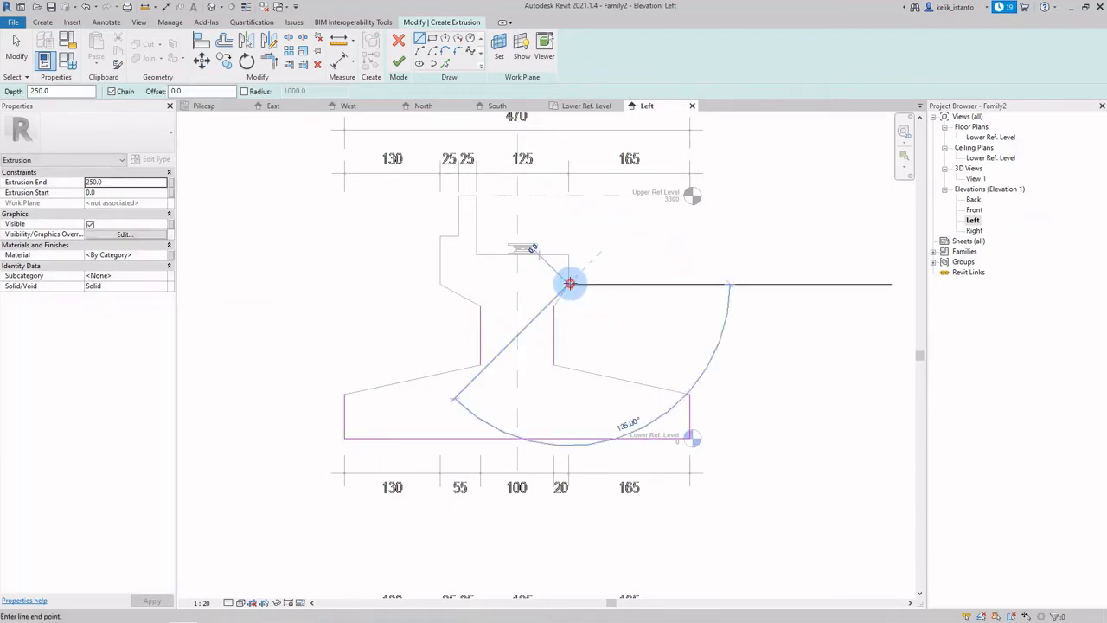
left_click(568, 254)
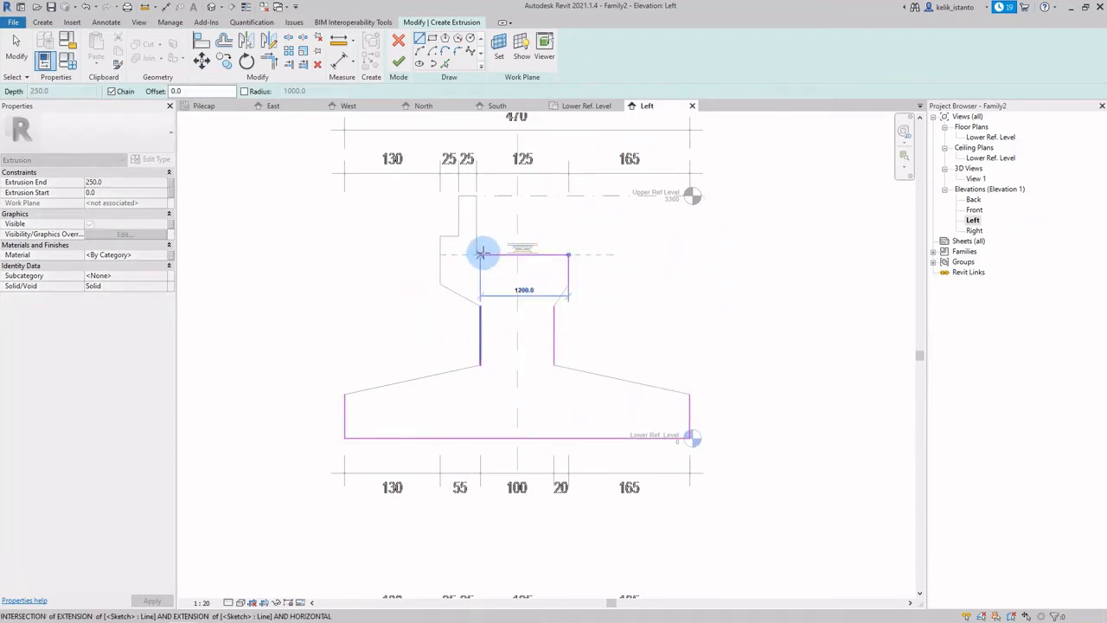
scroll(478, 254, "up", 3)
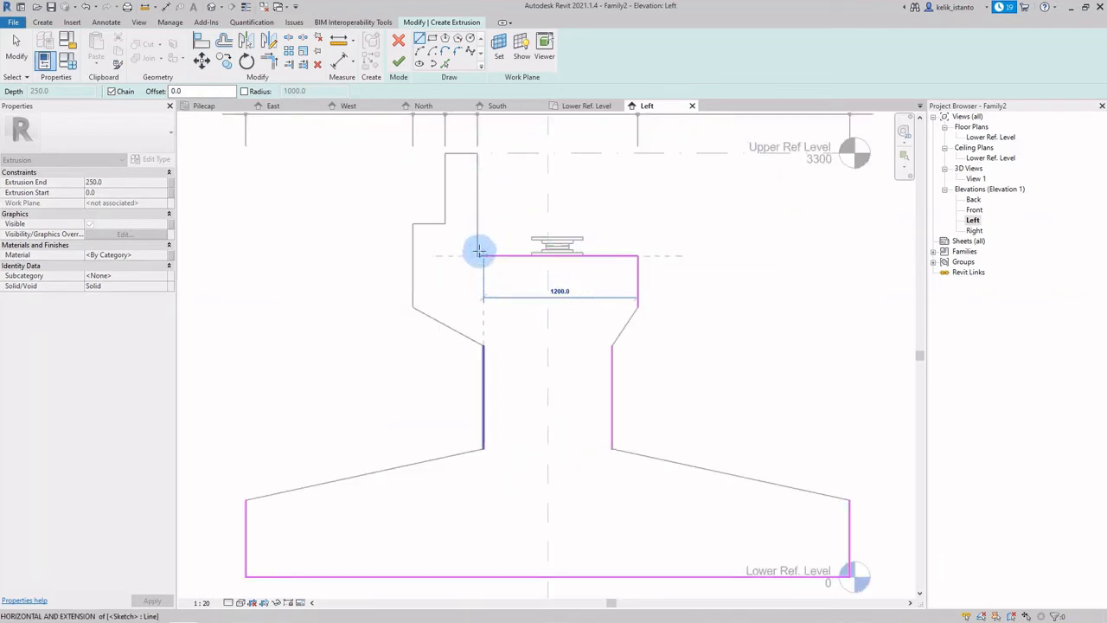
scroll(477, 250, "up", 2)
left_click(479, 255)
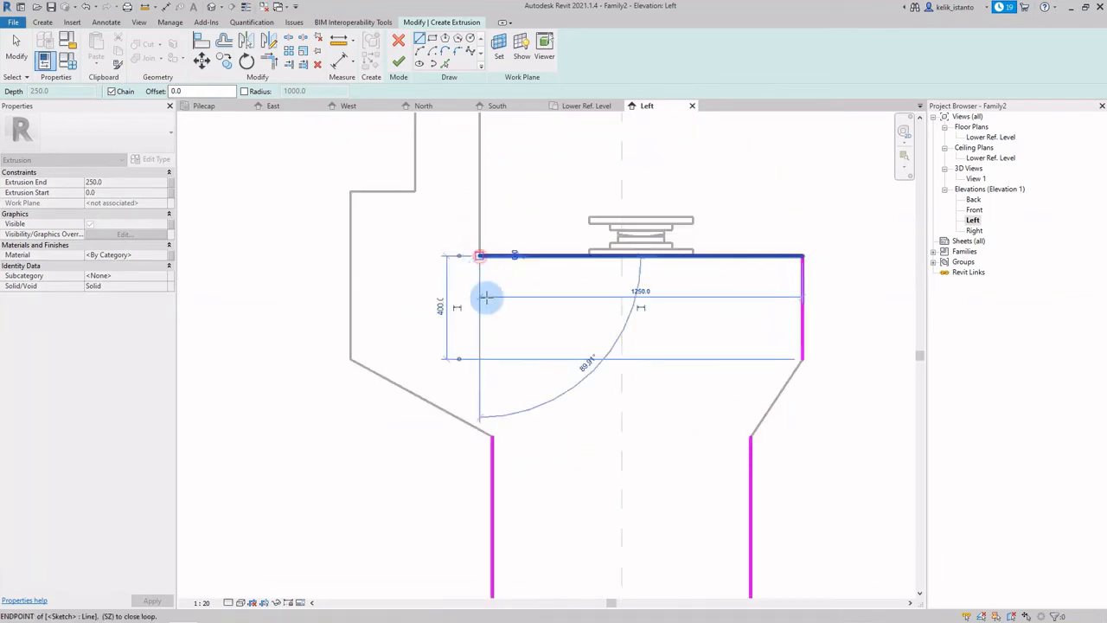
Step: Trace the backwall 800 mm up to Upper Ref Level, 250 mm across its top, and down to the 250 mm rear ledge
scroll(511, 393, "down", 3)
scroll(488, 229, "up", 2)
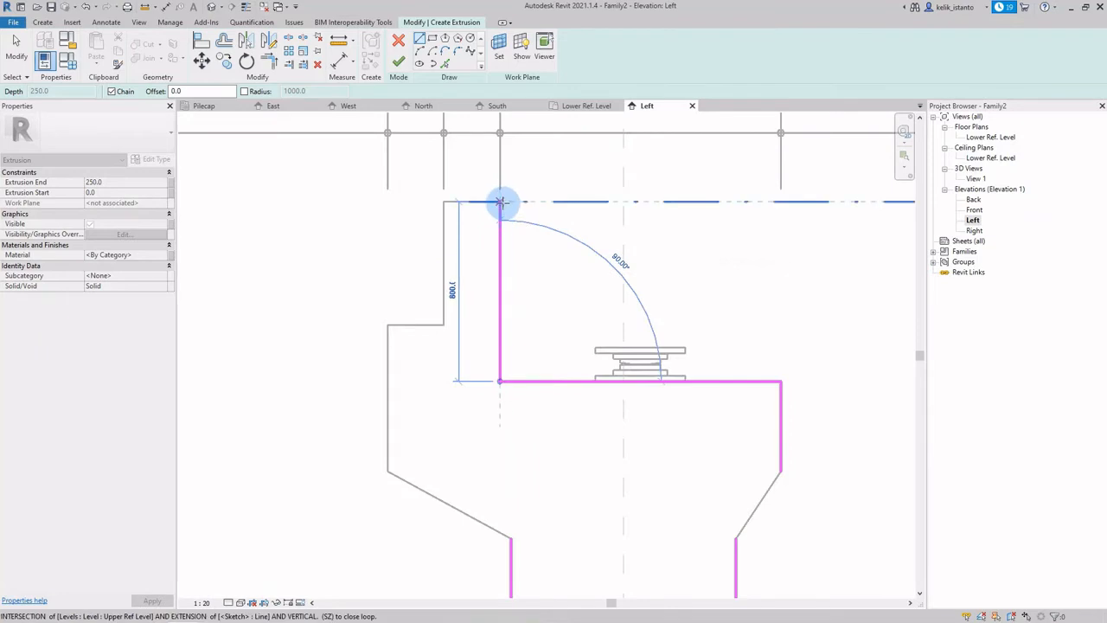
left_click(500, 201)
left_click(443, 201)
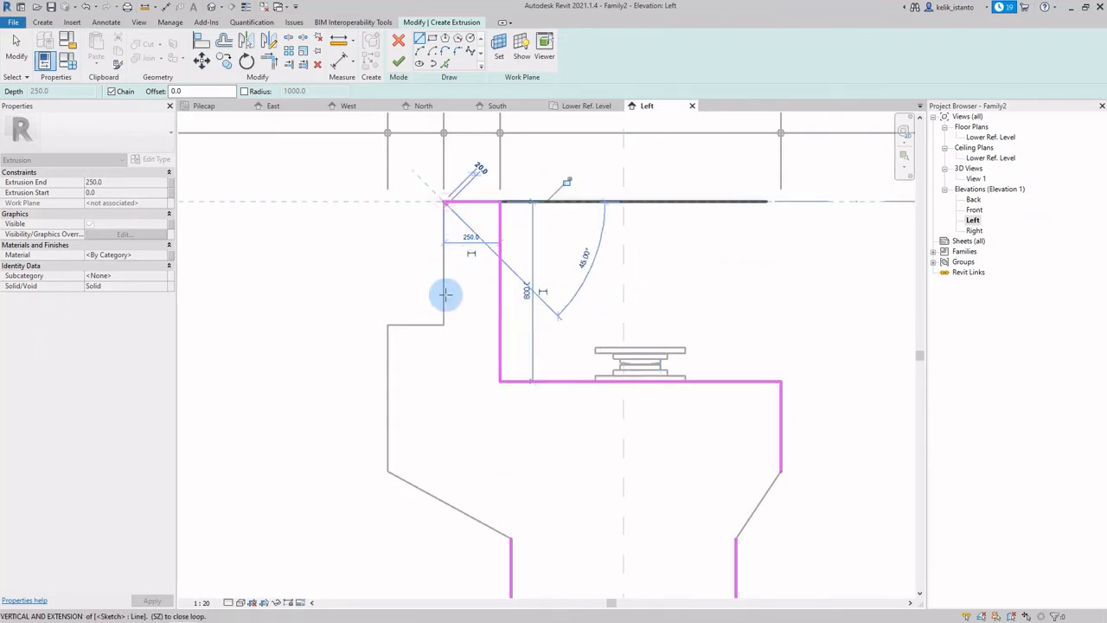
left_click(444, 325)
left_click(387, 325)
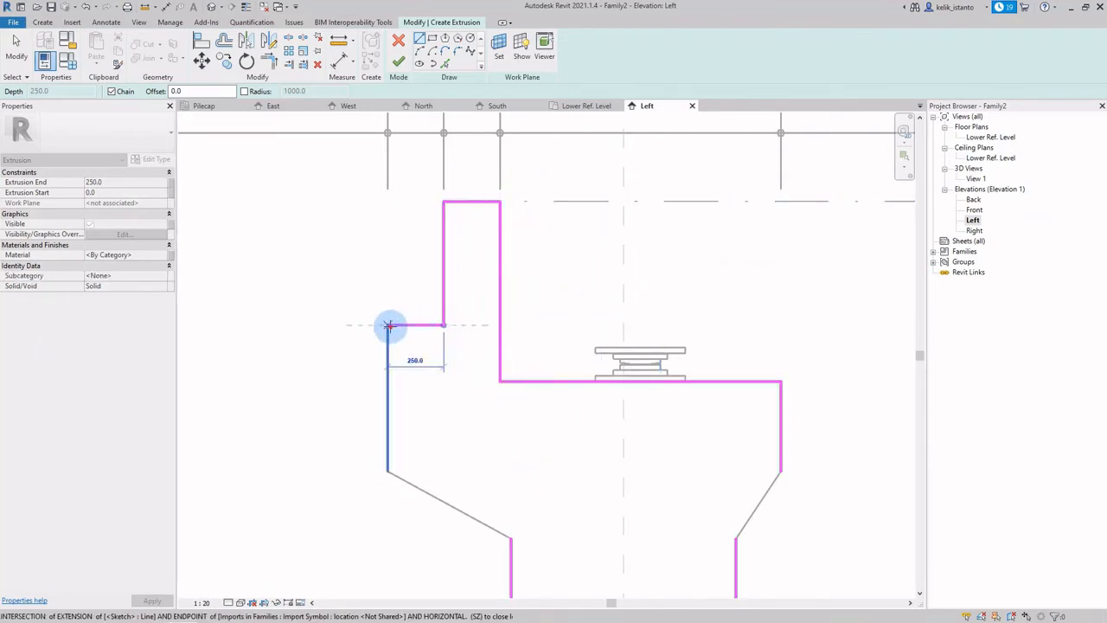
Step: Trace the head's rear vertical face below the ledge and its sloped underside, about 626.5 mm long, to the stem's upper end
scroll(390, 220, "down", 2)
scroll(398, 366, "up", 1)
left_click(387, 366)
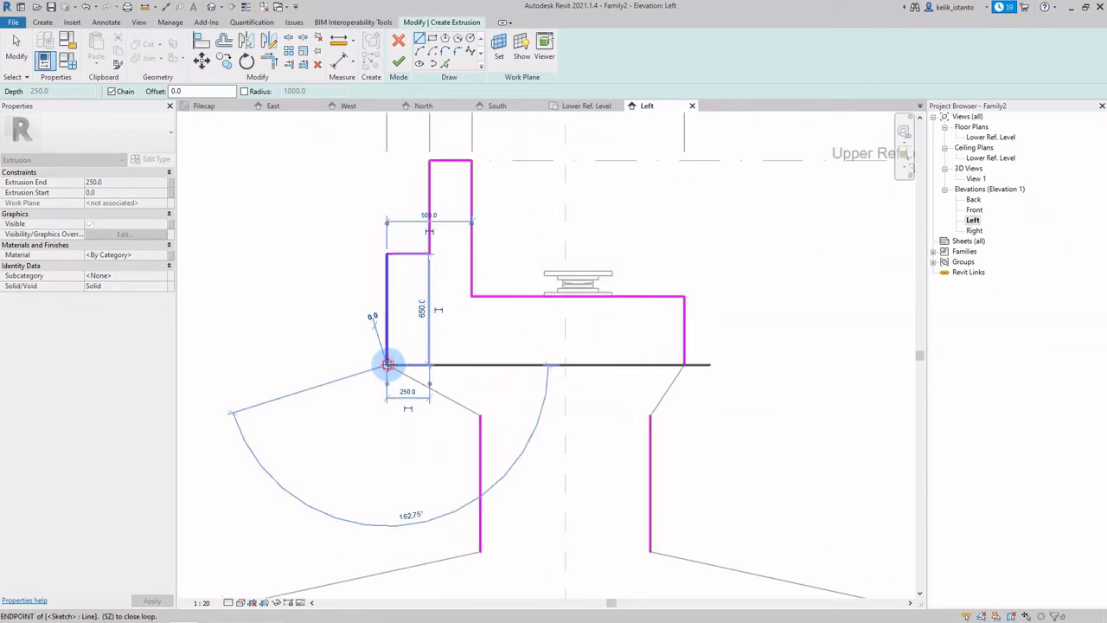
scroll(393, 257, "down", 1)
scroll(457, 392, "up", 1)
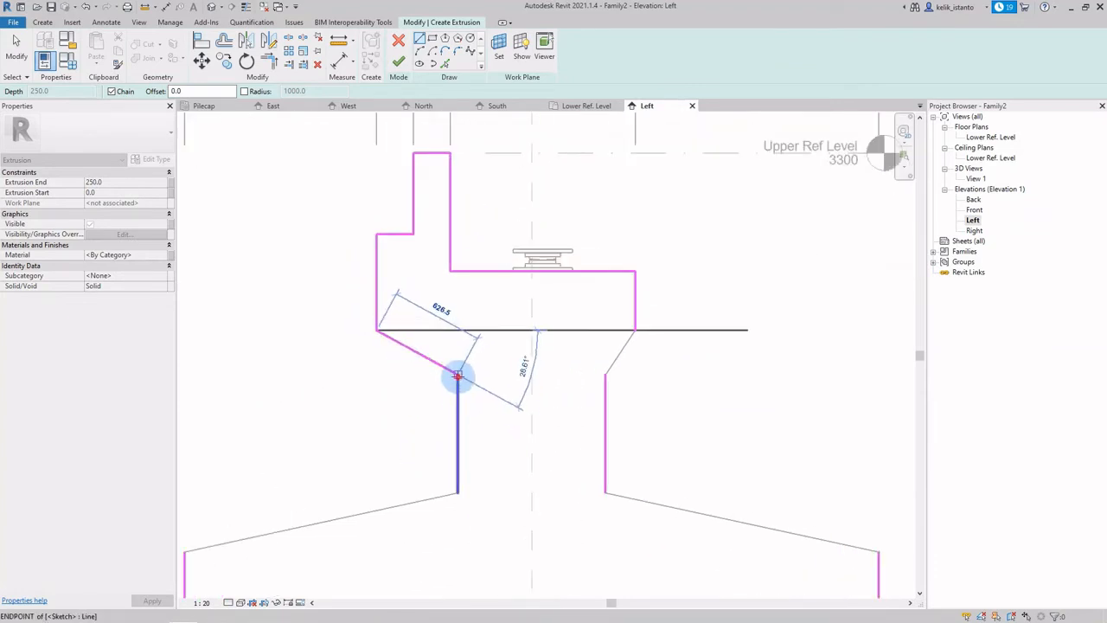
left_click(457, 375)
scroll(516, 314, "down", 1)
scroll(514, 314, "down", 1)
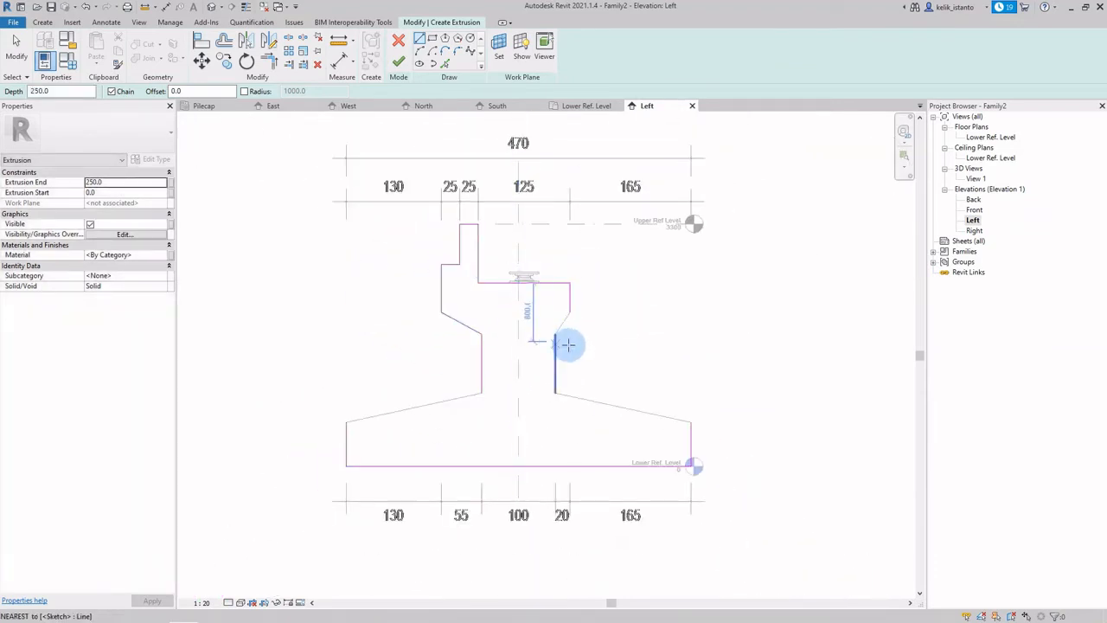
Step: Trace the head's front sloped underside, about 360.6 mm long, from the outer face down to the stem's upper end
scroll(568, 345, "up", 1)
left_click(569, 304)
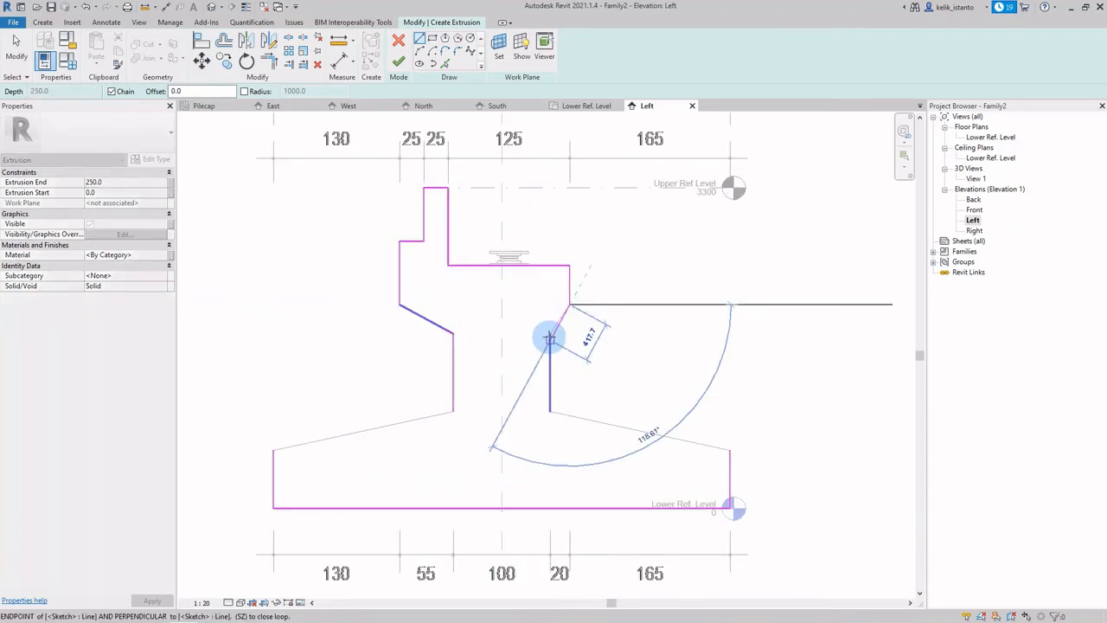
scroll(551, 339, "up", 3)
left_click(537, 323)
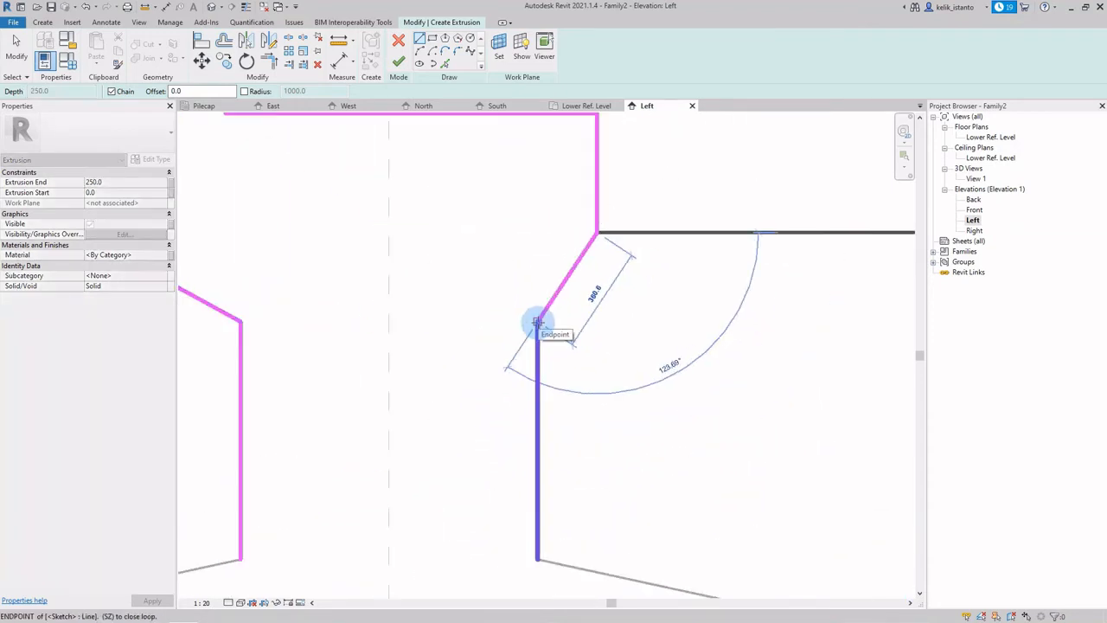
scroll(517, 266, "down", 2)
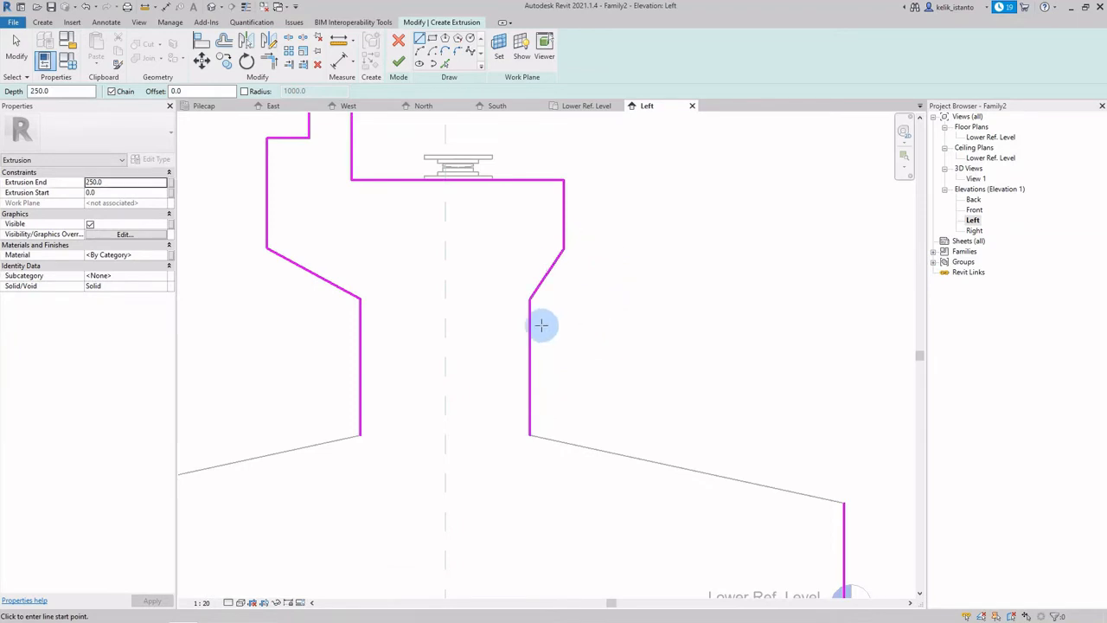
Step: Trace the footing's rear sloped top edge from the stem's base to the upper end of the footing's vertical edge
scroll(587, 296, "down", 2)
left_click(437, 386)
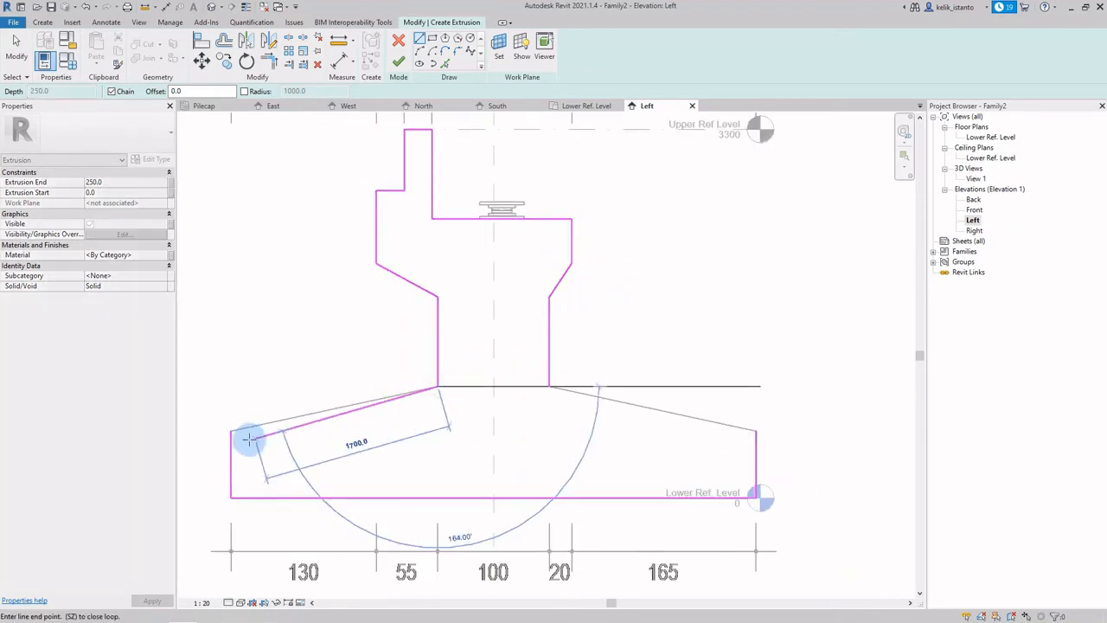
left_click(230, 431)
scroll(373, 315, "down", 2)
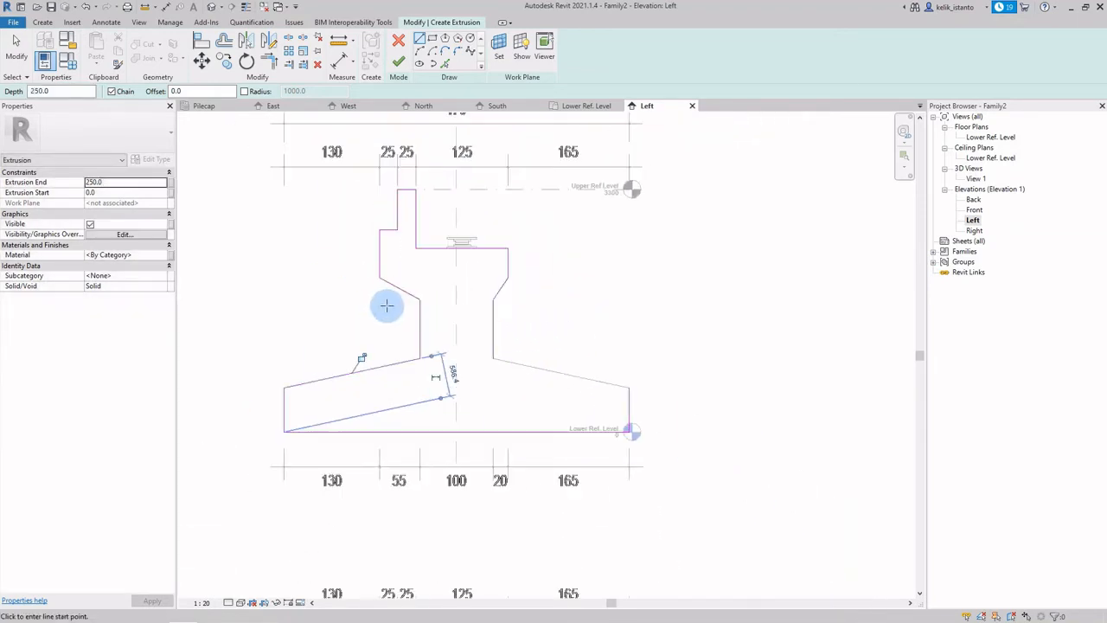
left_click(624, 339)
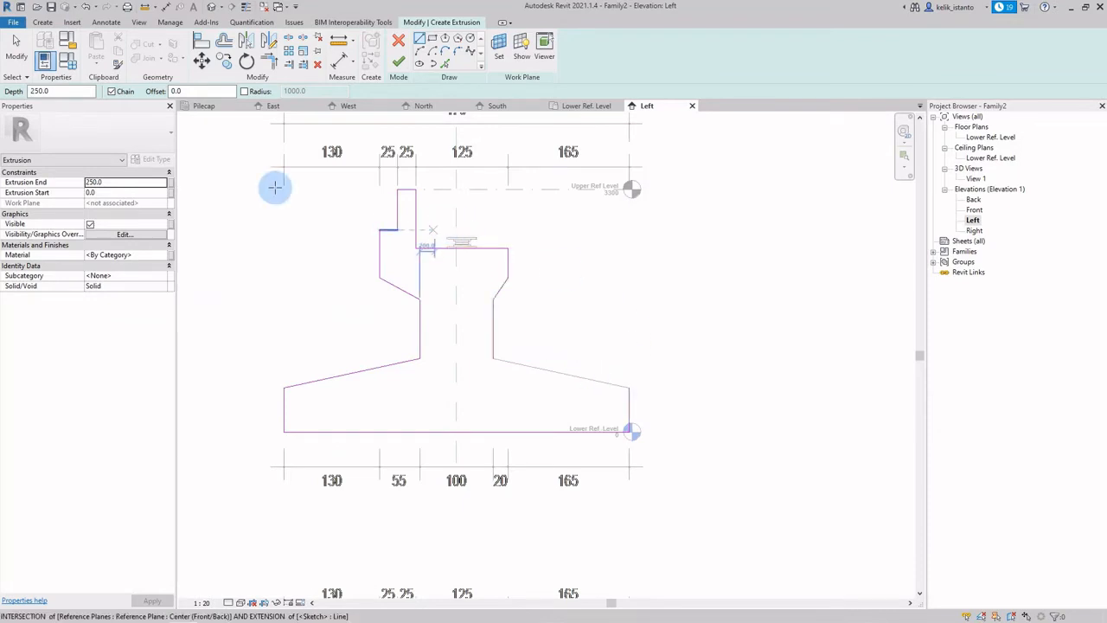
Step: Close the profile along the footing's front sloped top edge and finish the abutment extrusion
left_click(399, 63)
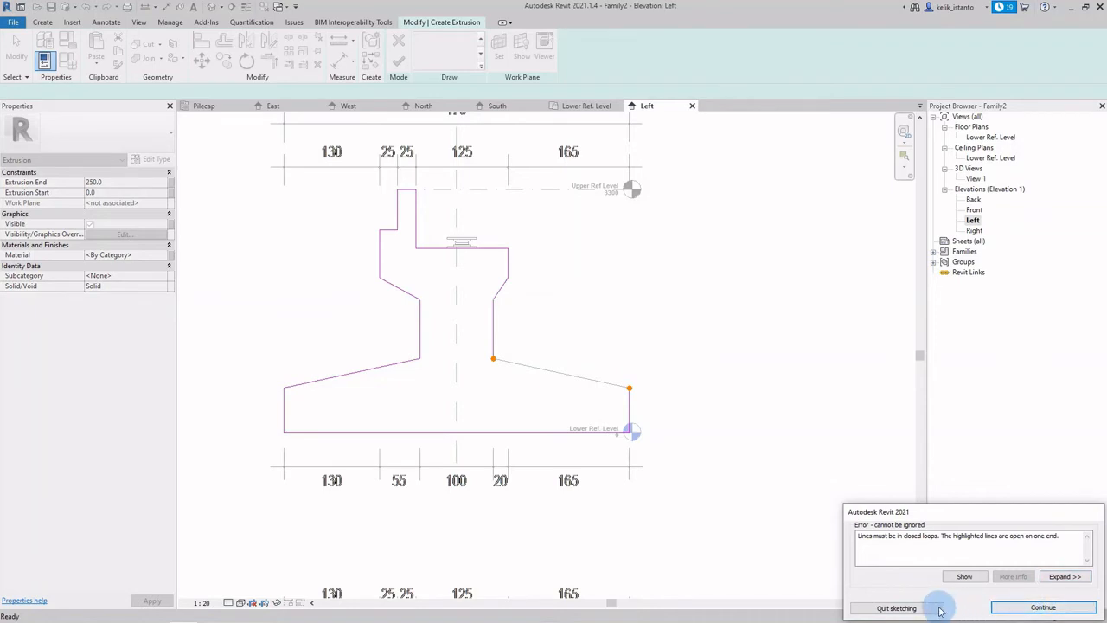
left_click(999, 607)
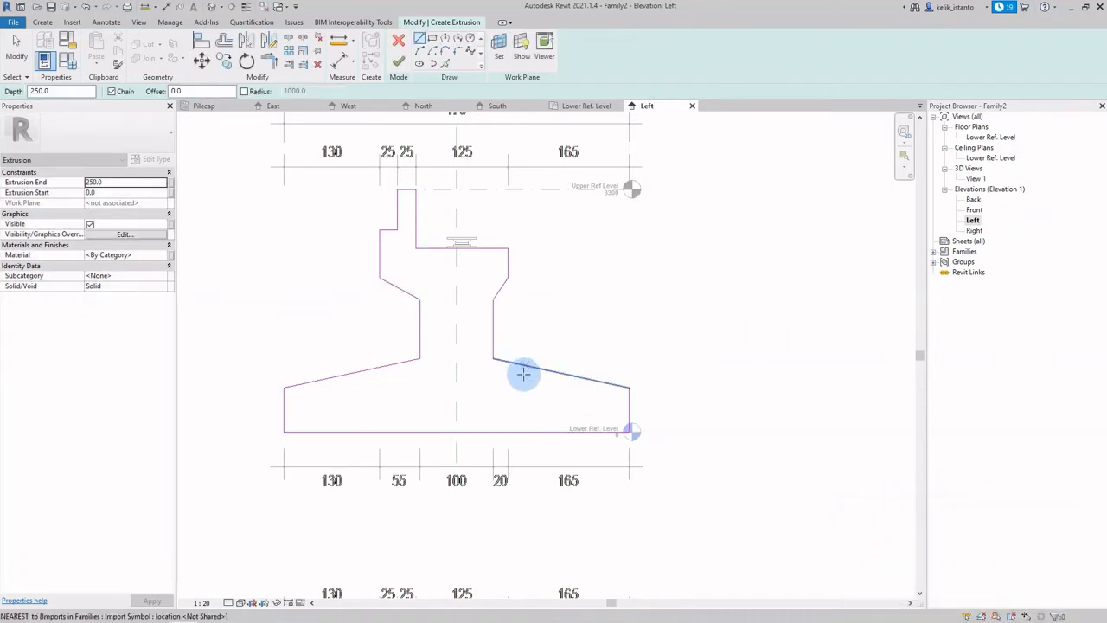
left_click(494, 358)
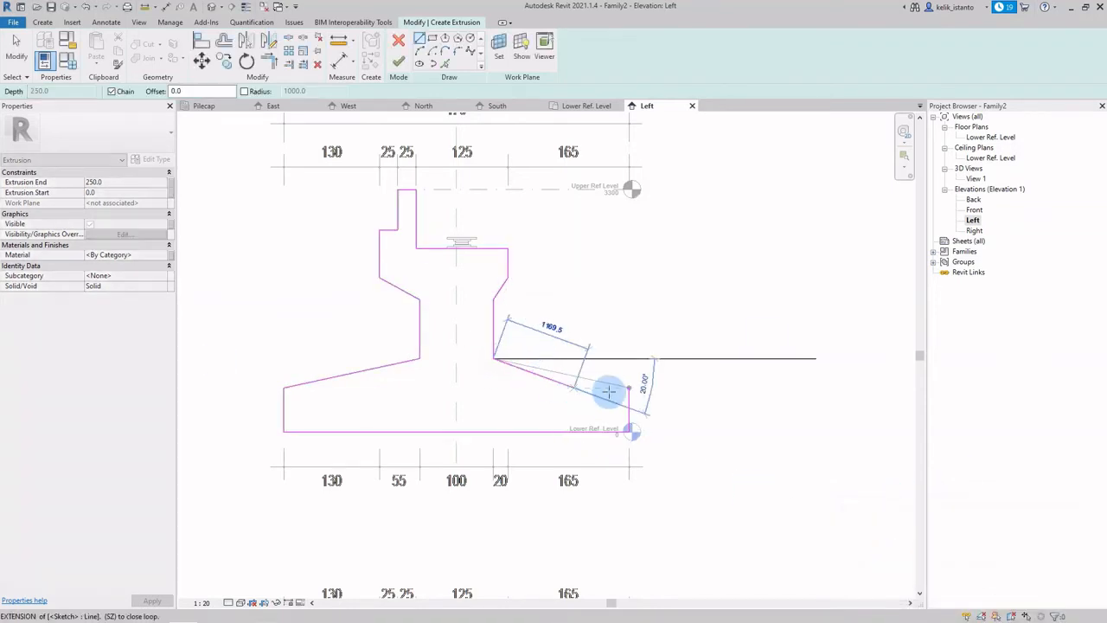
left_click(630, 390)
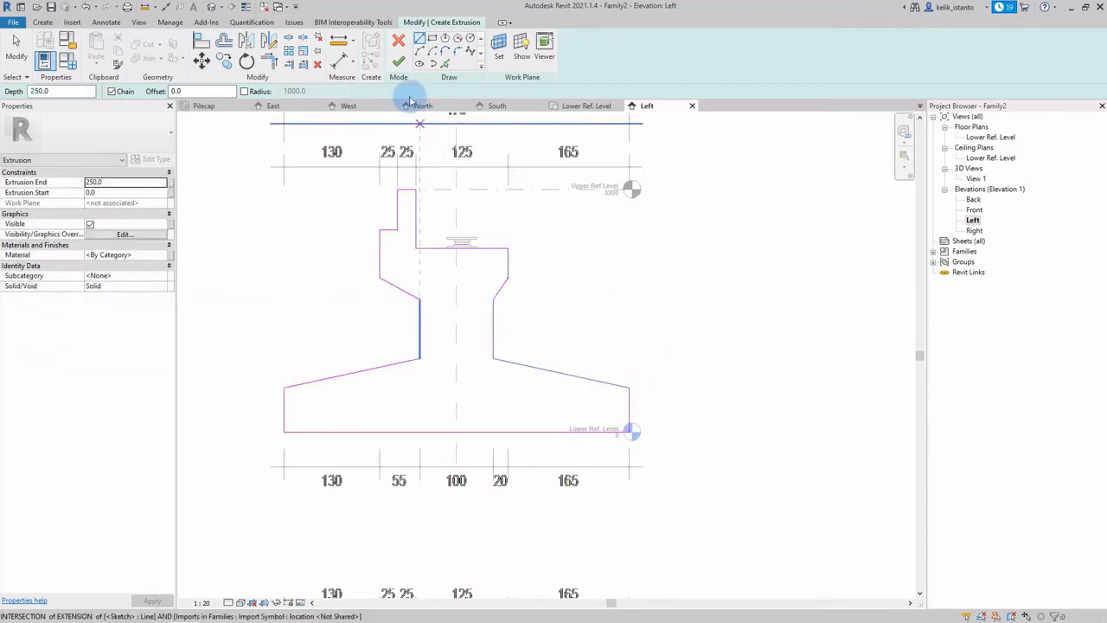
left_click(400, 64)
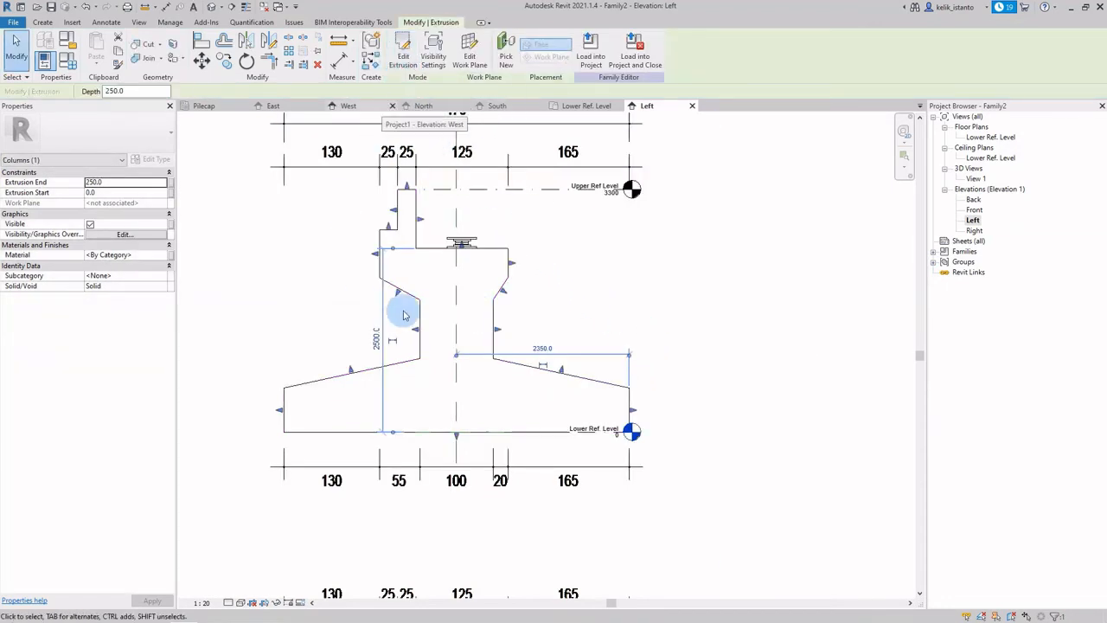
Step: Check the extruded section in the default 3D view and return to the Left elevation
scroll(610, 336, "down", 1)
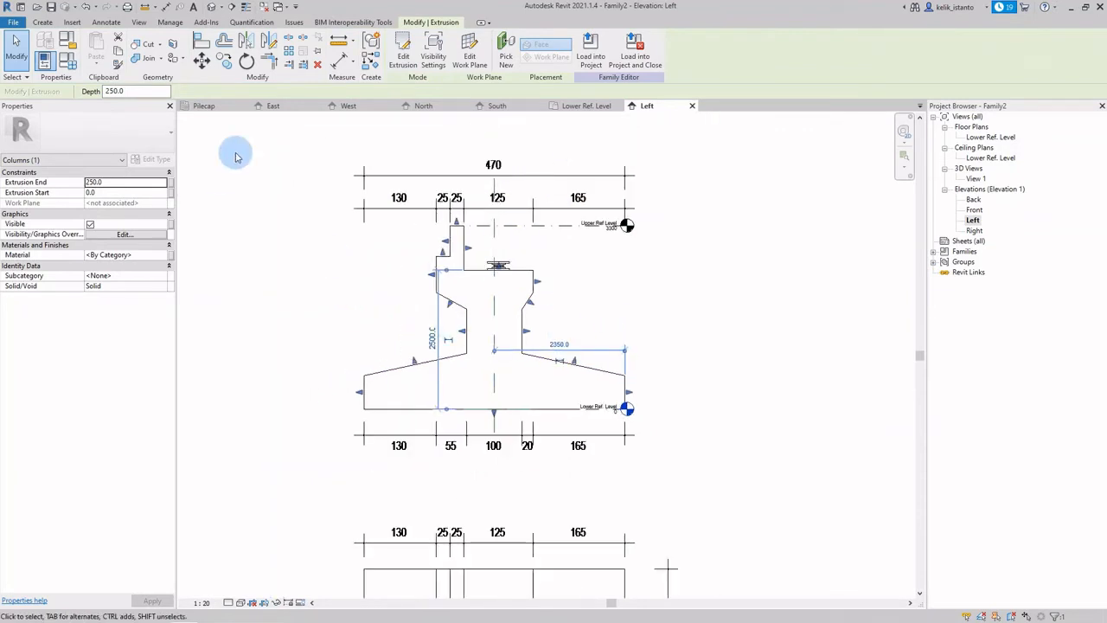
left_click(212, 12)
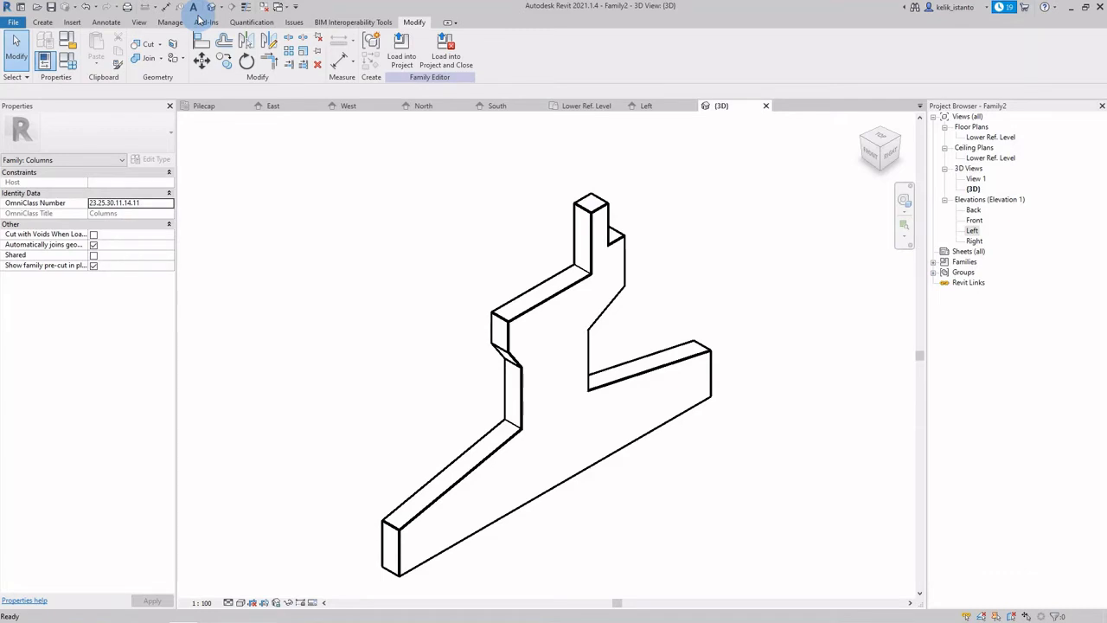
left_click(656, 107)
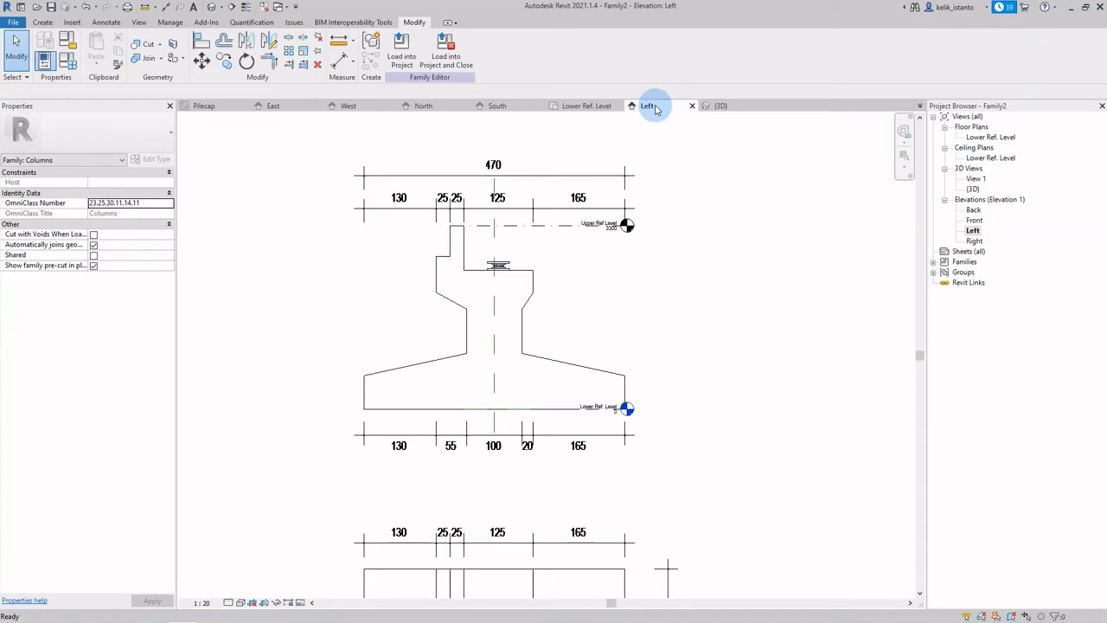
Step: In the Lower Ref. Level plan, move the extrusion 550 mm horizontally so its outer face meets the intersection of the center reference planes
left_click(580, 106)
scroll(526, 306, "down", 5)
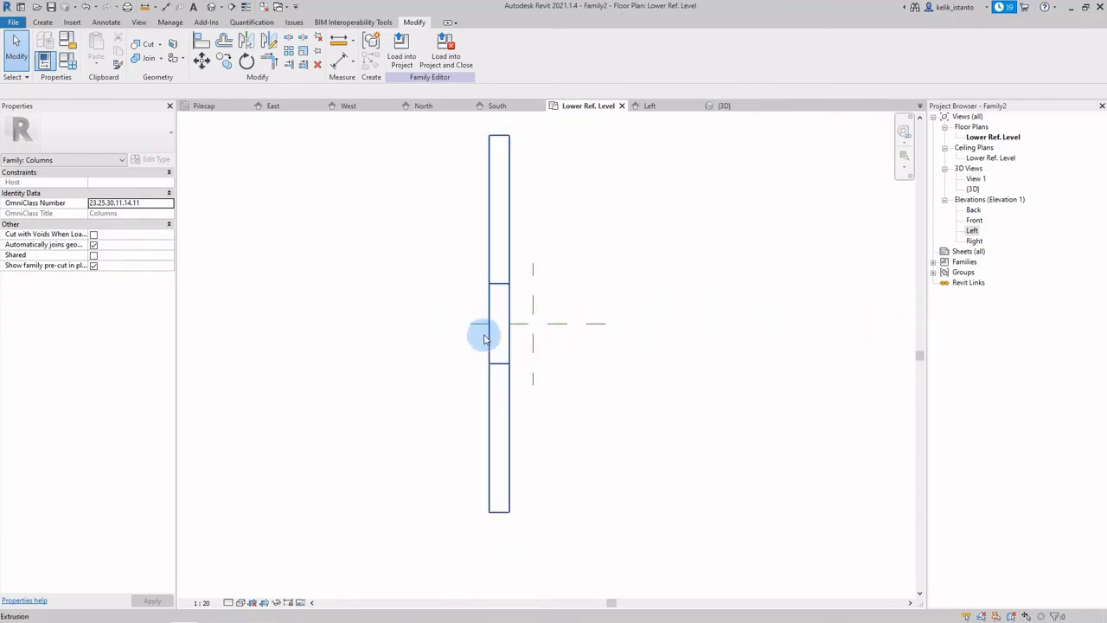
scroll(486, 339, "up", 1)
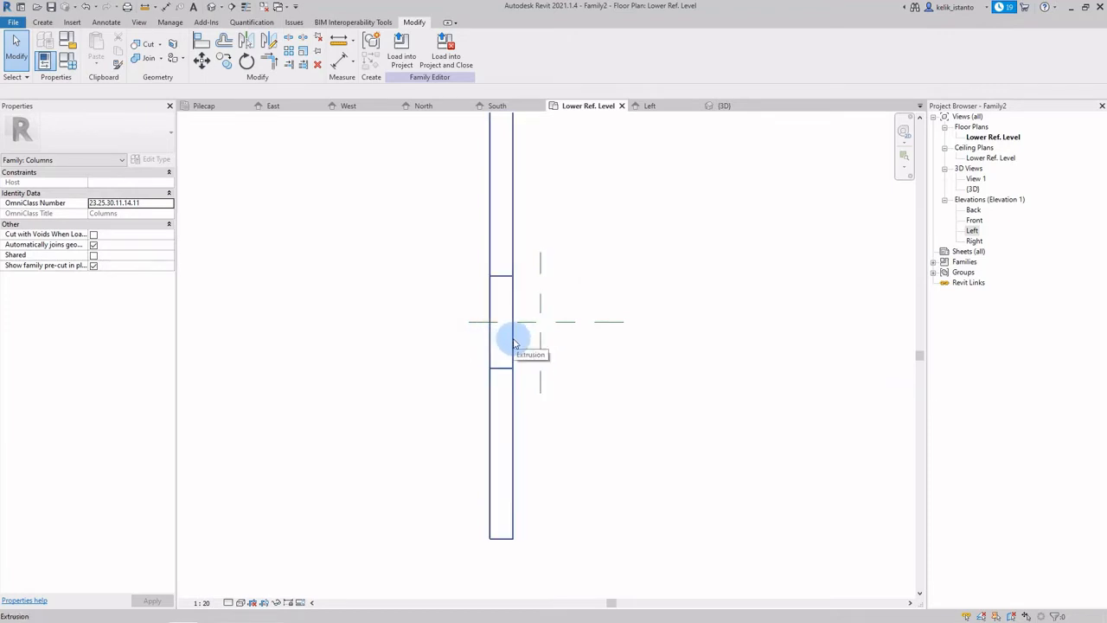
left_click(512, 345)
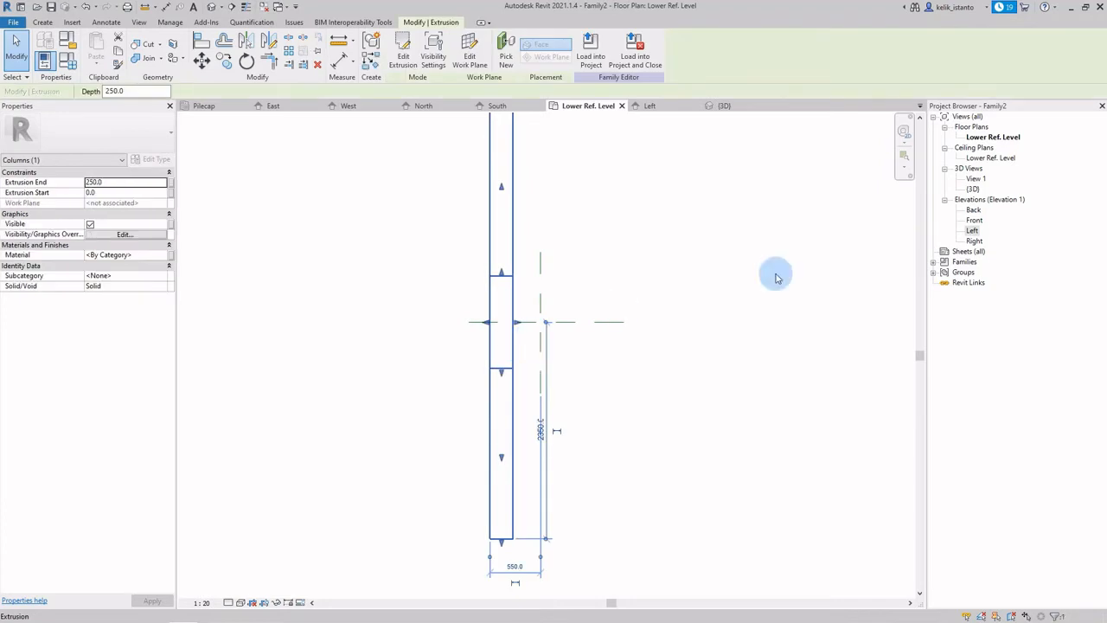
key("m")
key("v")
scroll(502, 353, "up", 2)
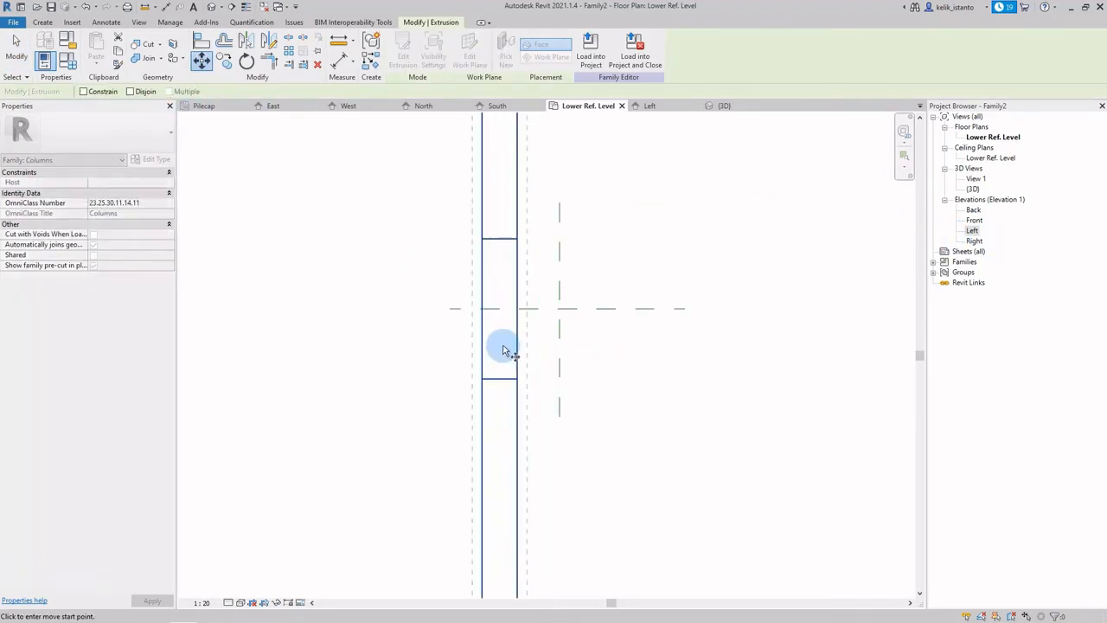
left_click(484, 310)
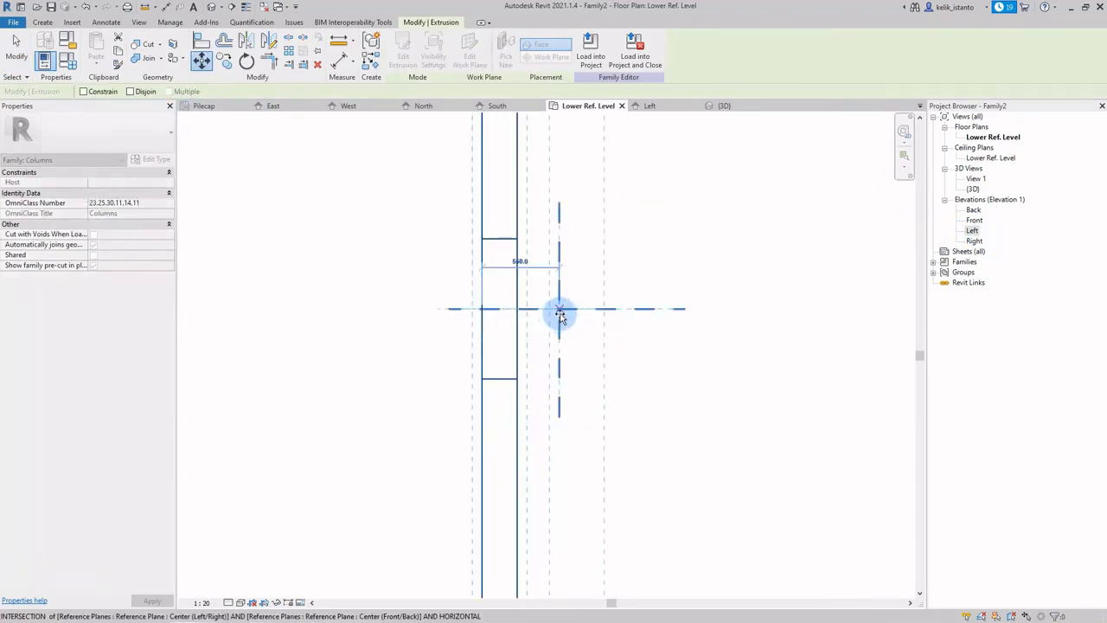
left_click(559, 311)
scroll(566, 345, "down", 1)
scroll(567, 345, "down", 1)
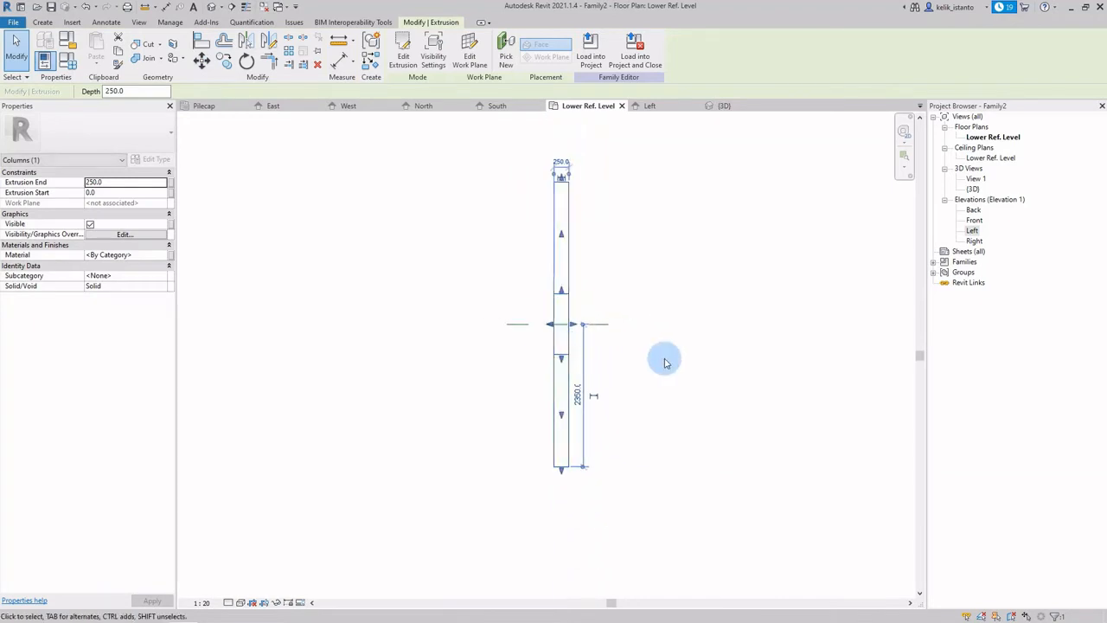
Step: Stretch the extrusion's far face in plan to give a depth of about 8100 mm
scroll(560, 122, "up", 1)
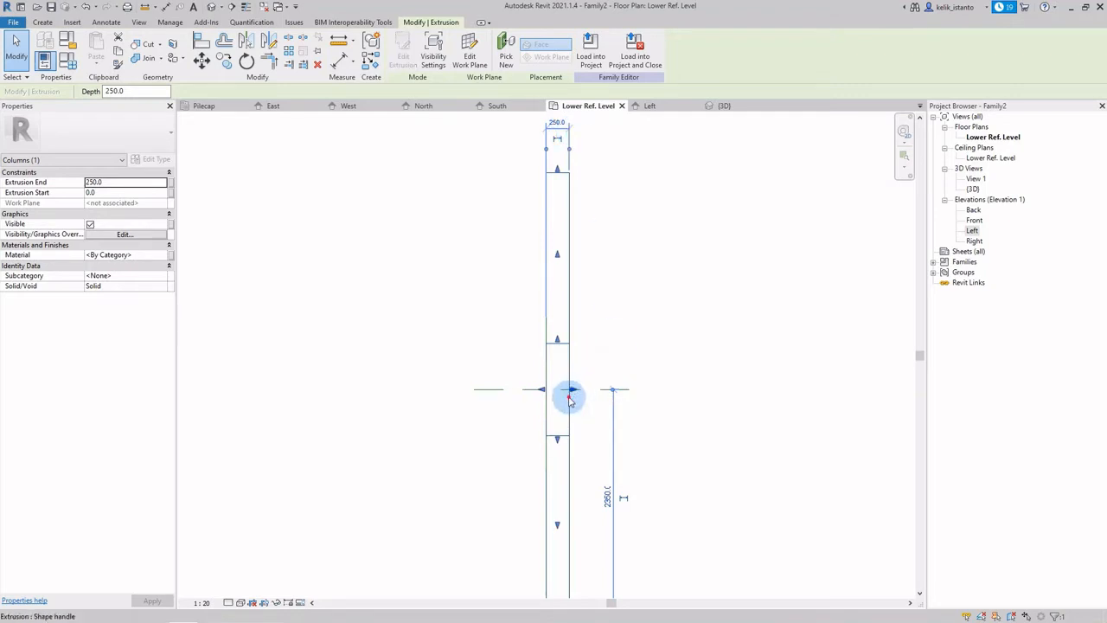
left_click_drag(570, 400, 864, 413)
scroll(422, 322, "down", 1)
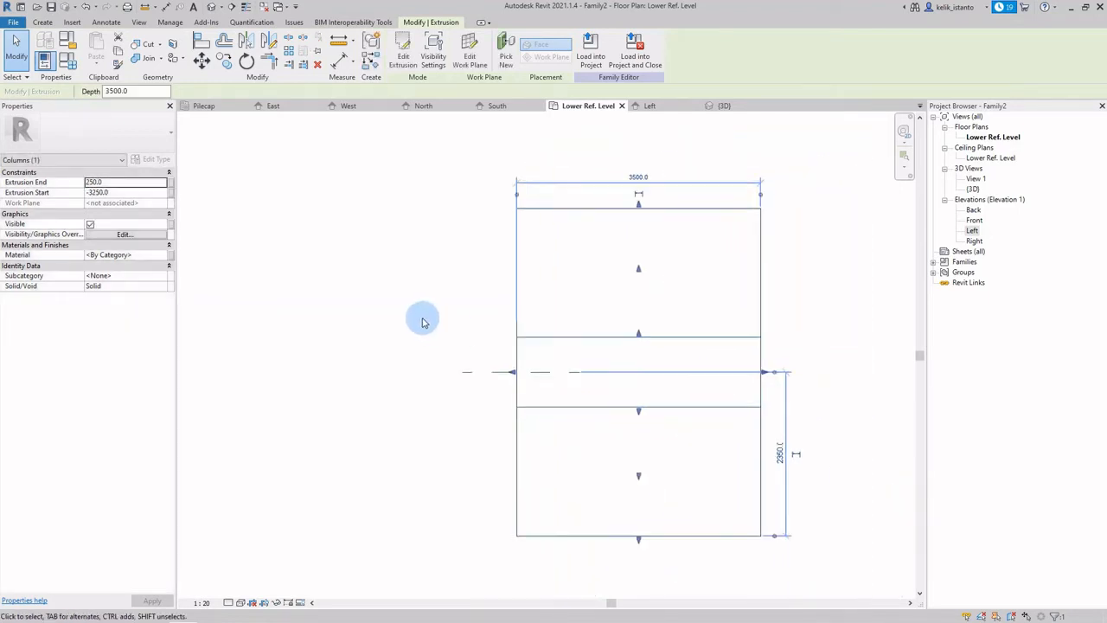
scroll(422, 323, "down", 1)
left_click_drag(650, 358, 857, 363)
Step: Try to set the extrusion's overall length to 9120 mm through its temporary dimension in plan
left_click(669, 204)
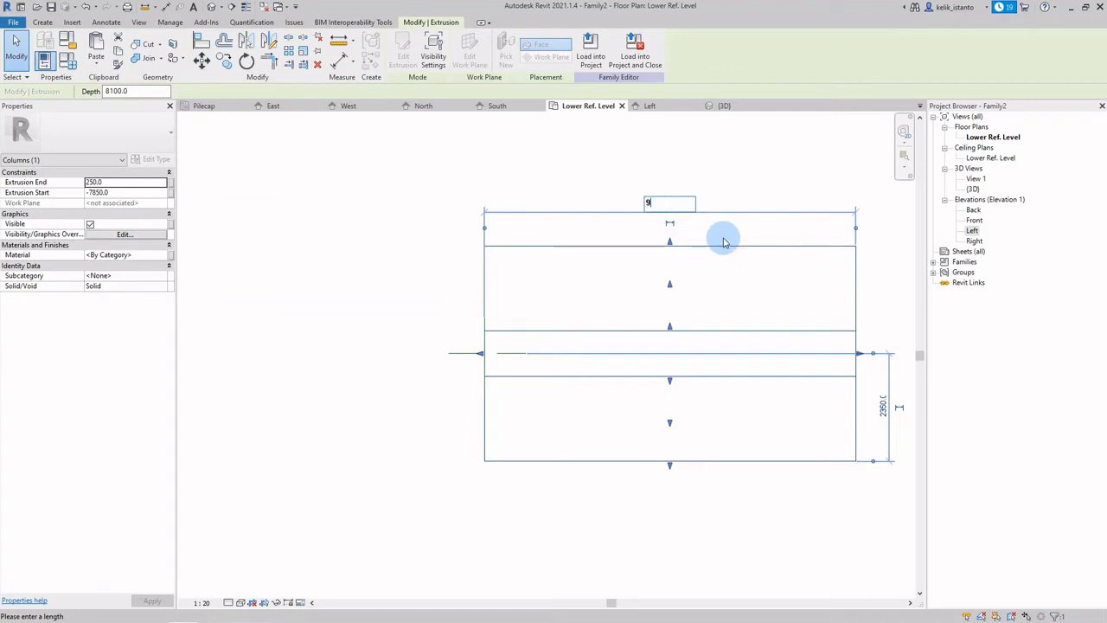
type("9120")
key("Return")
scroll(524, 425, "down", 2)
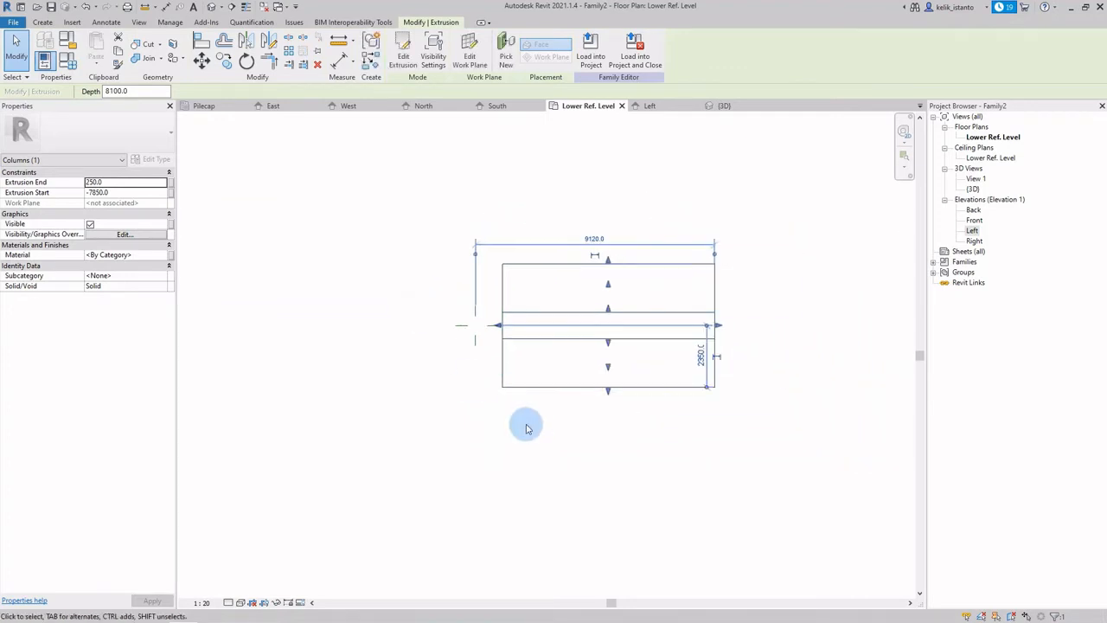
left_click(622, 486)
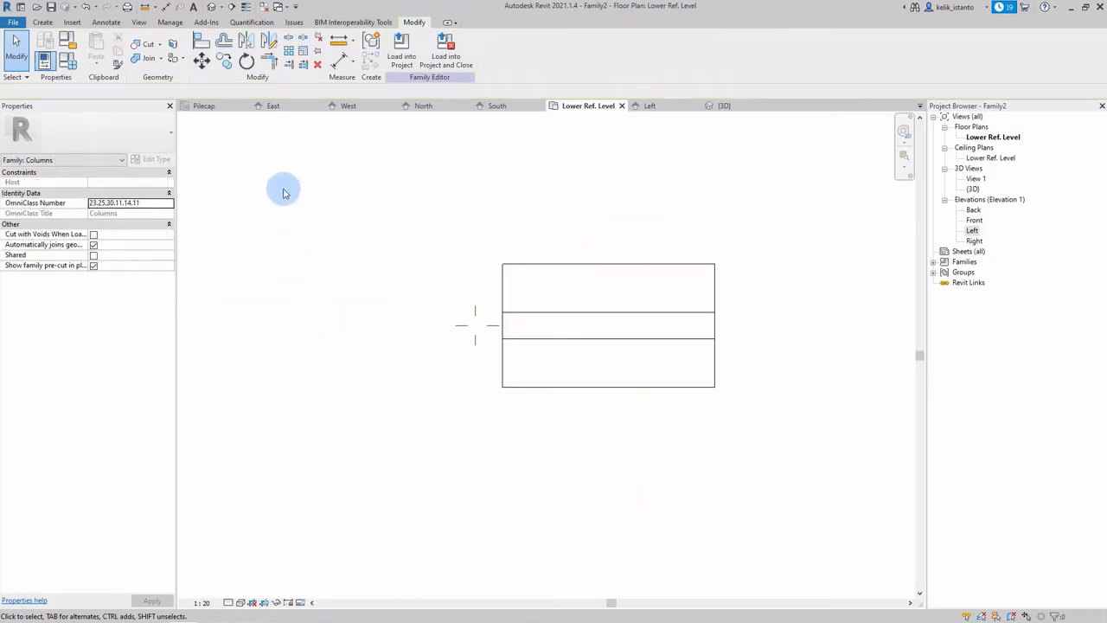
Step: Inspect the abutment in the 3D view and in the Back, Front, Left and Right elevations
left_click(212, 7)
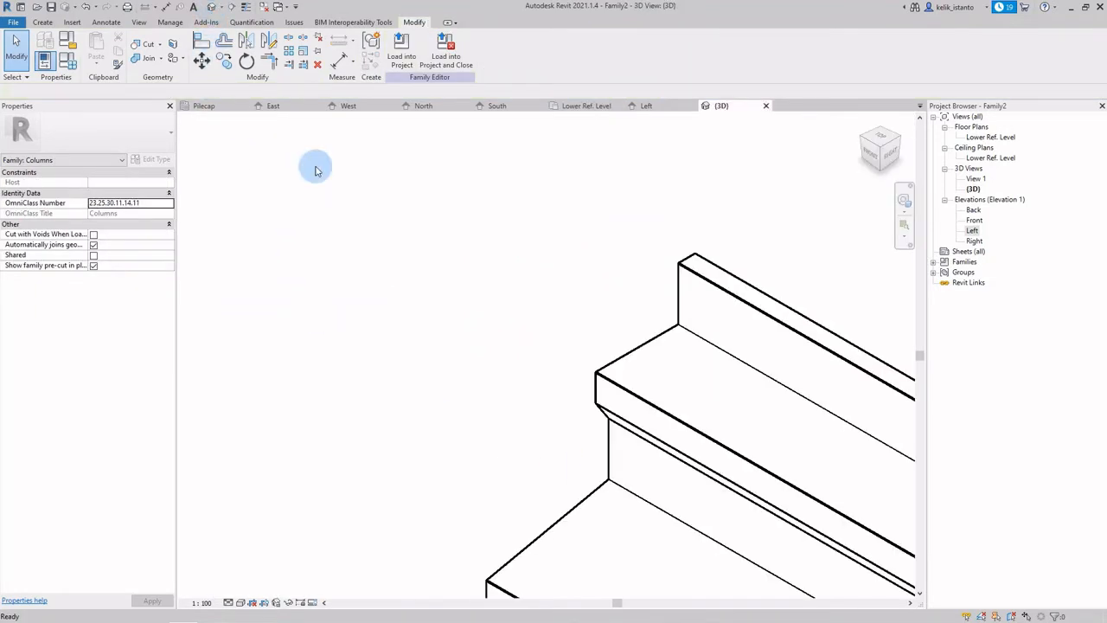
scroll(452, 279, "down", 5)
scroll(748, 484, "up", 2)
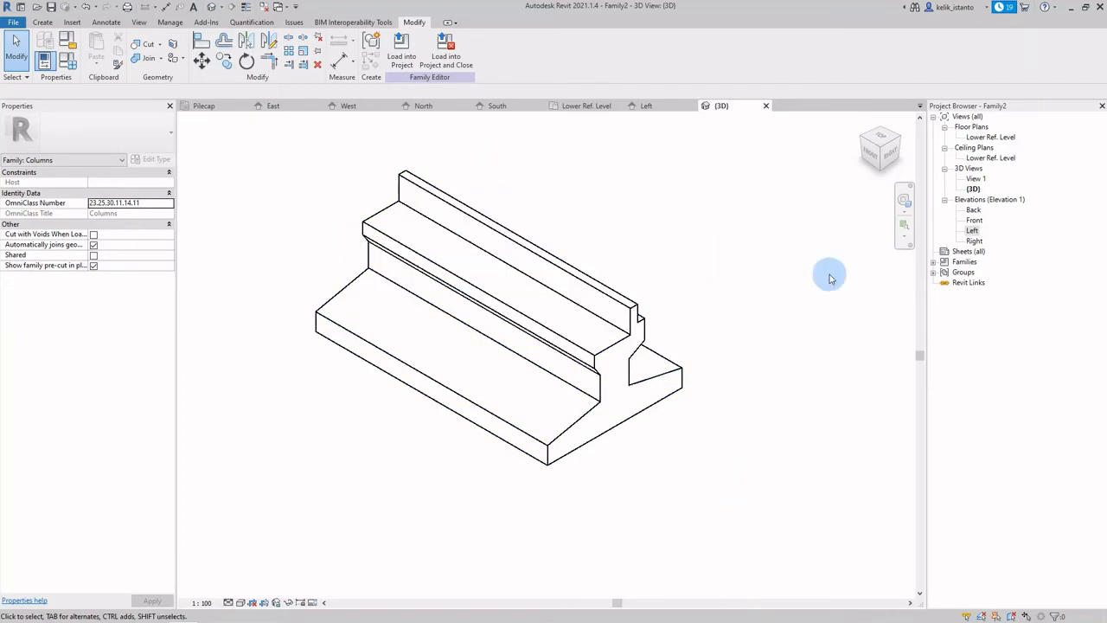
left_click(973, 210)
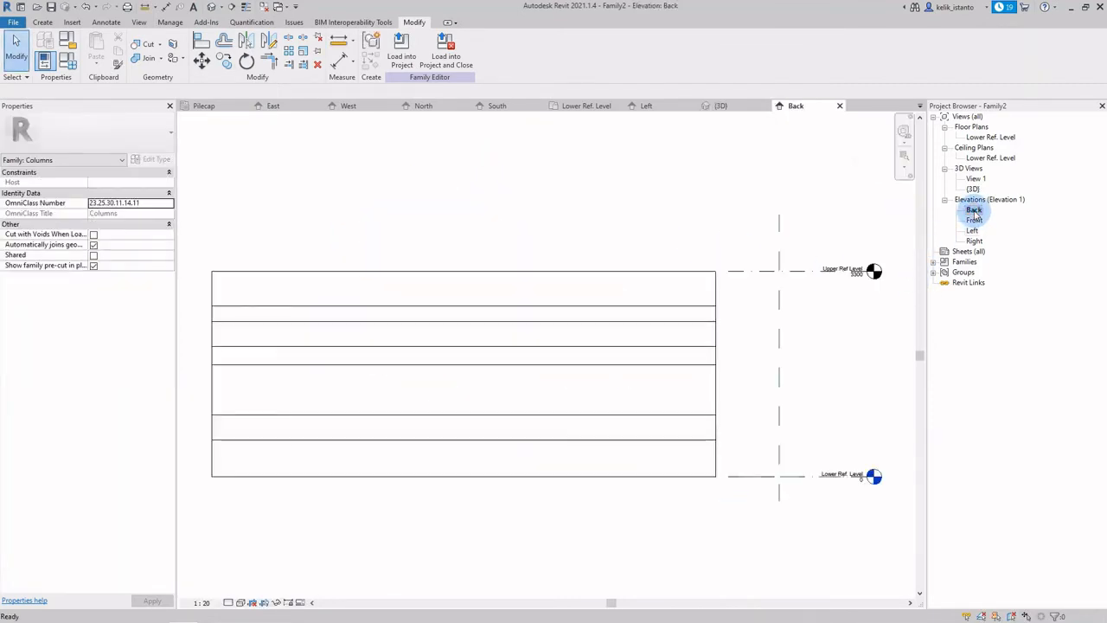
double_click(974, 220)
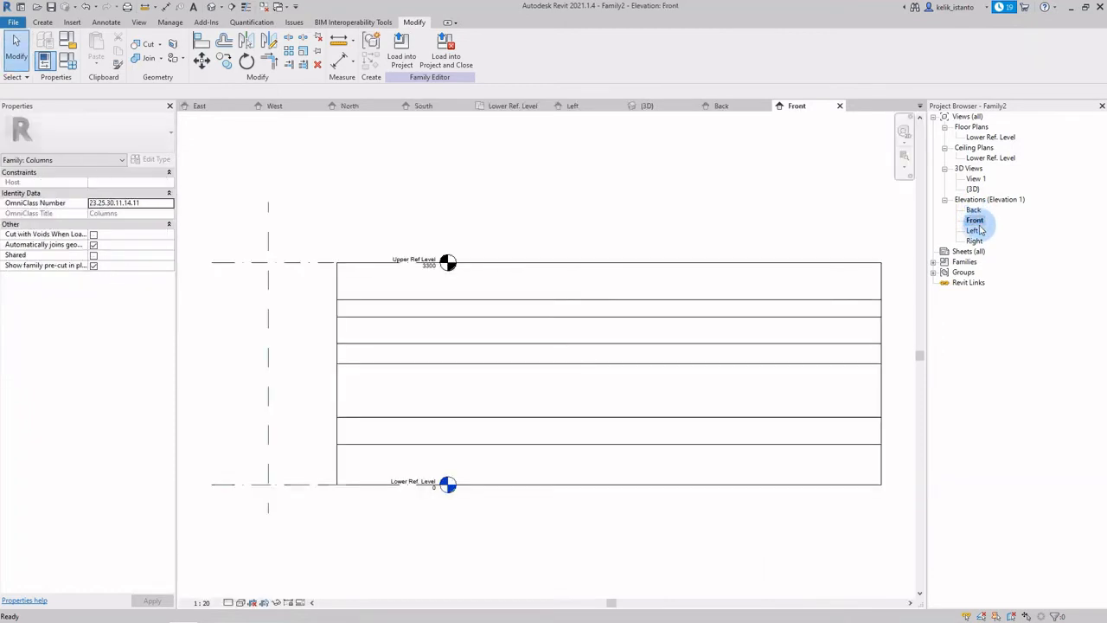
double_click(974, 232)
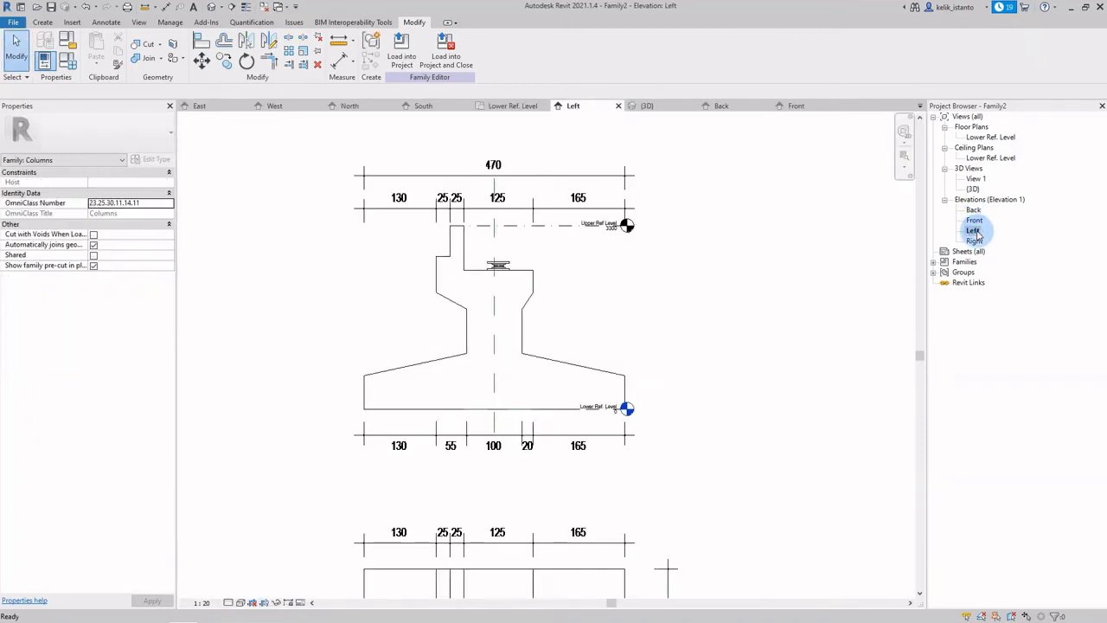
double_click(974, 242)
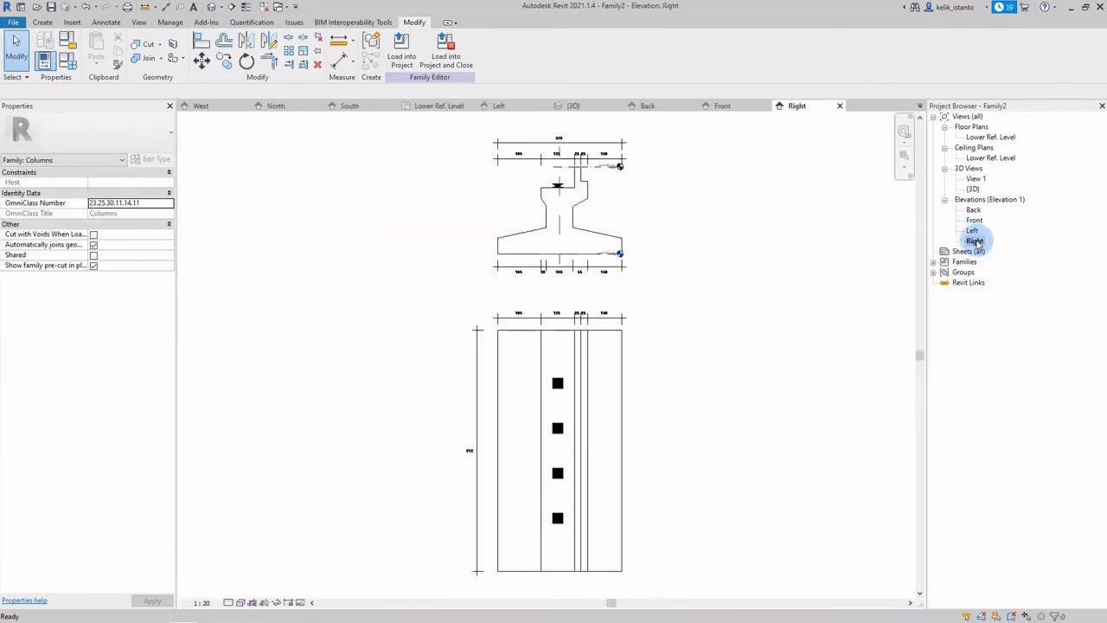
Step: Delete the imported Abutment.dwg drawing in the Left elevation, keeping the abutment extrusion
left_click(502, 106)
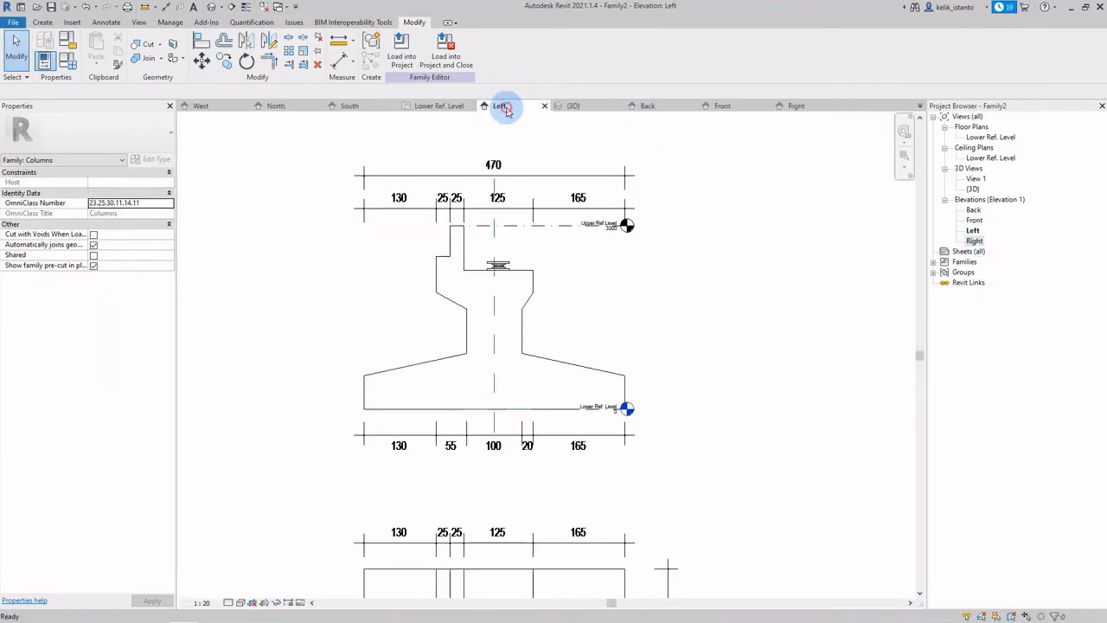
left_click(538, 177)
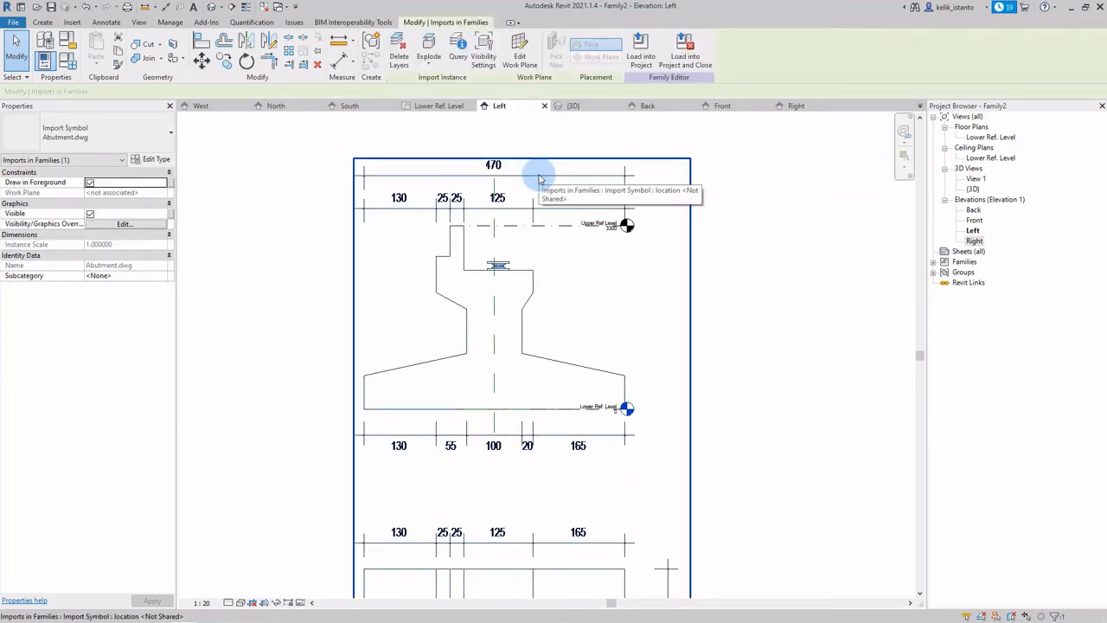
key("Delete")
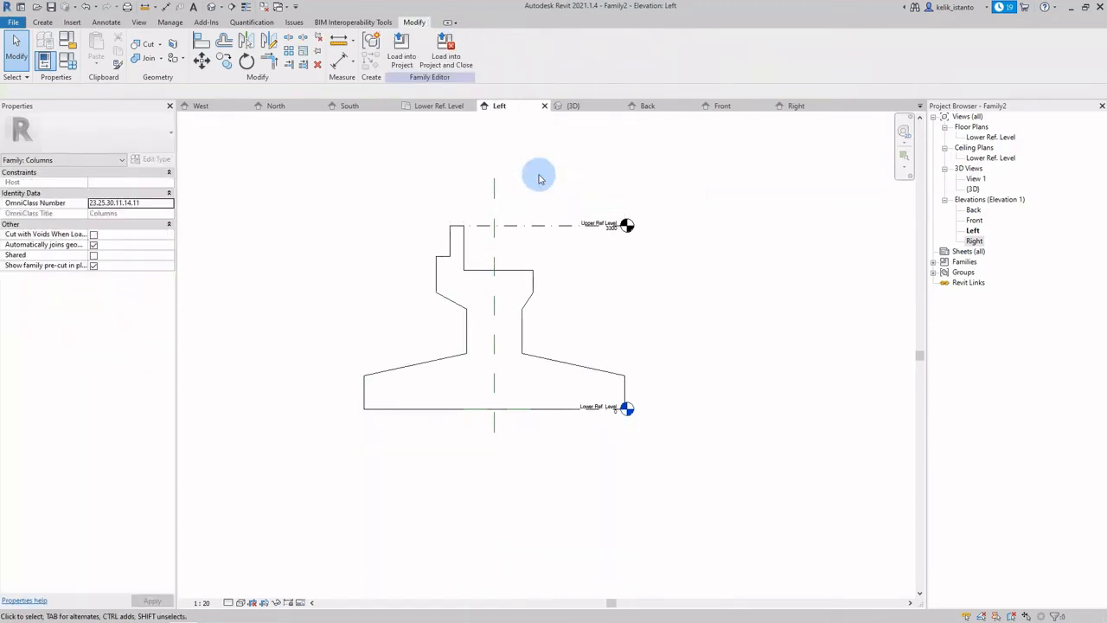
double_click(973, 231)
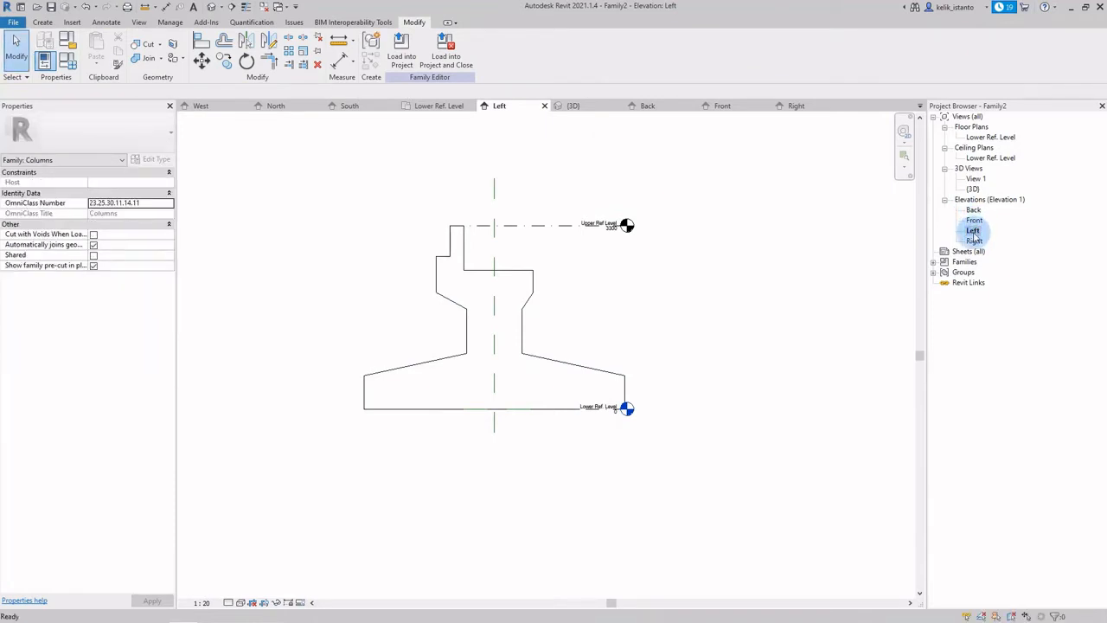
Step: Check the abutment in the Right, Back and Front elevations
double_click(974, 240)
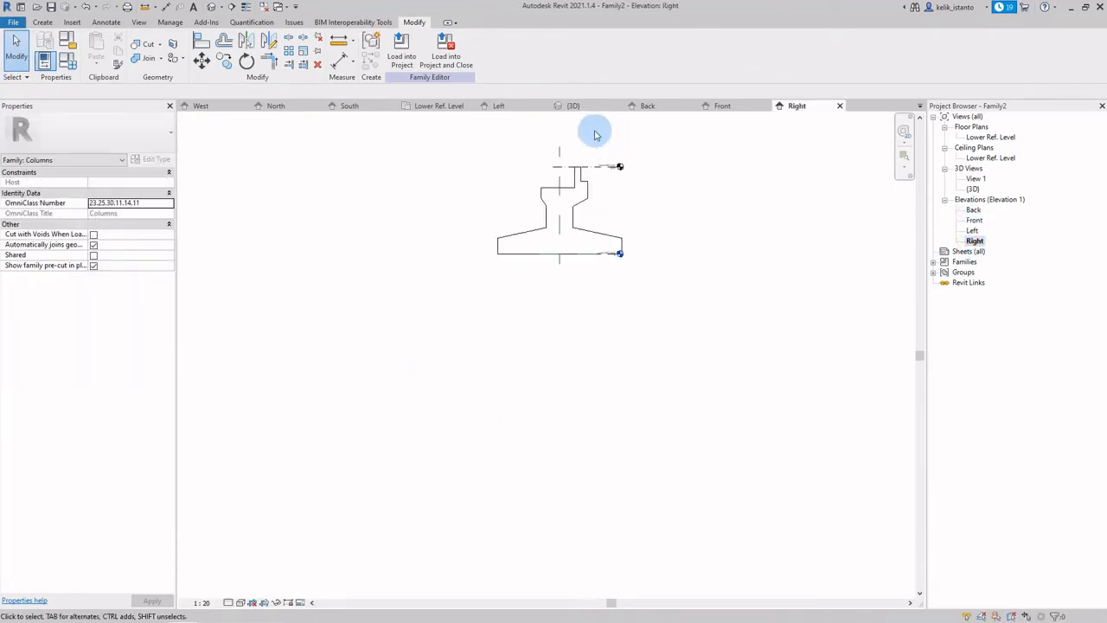
scroll(598, 135, "up", 5)
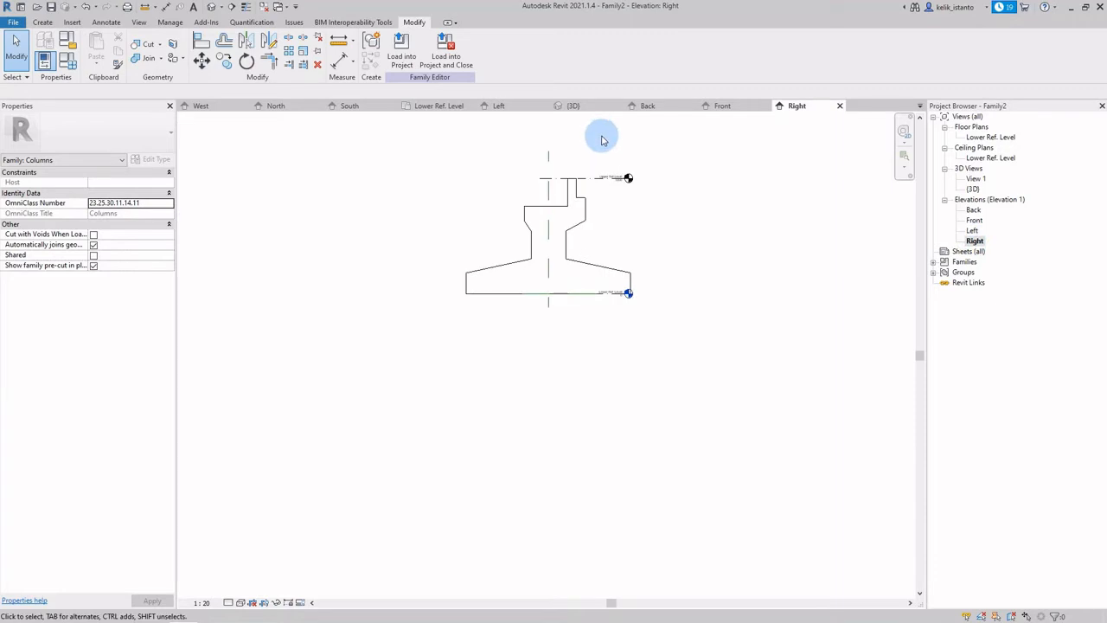
double_click(973, 210)
double_click(975, 220)
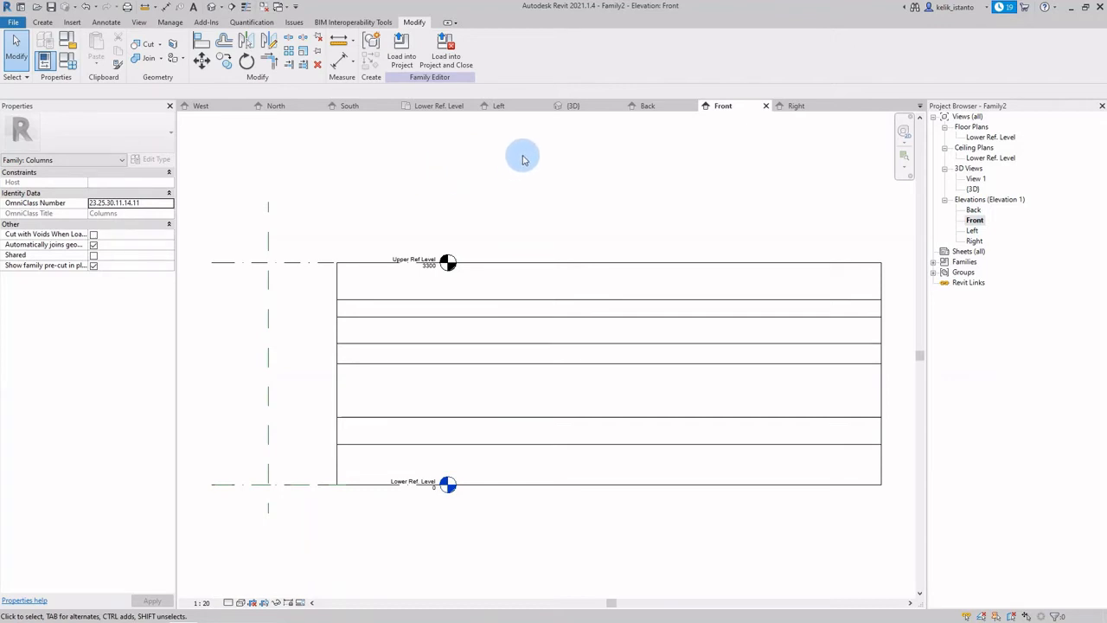
Step: For the abutment extrusion's material, duplicate the Default material and name the copy Beton K-400
left_click(571, 105)
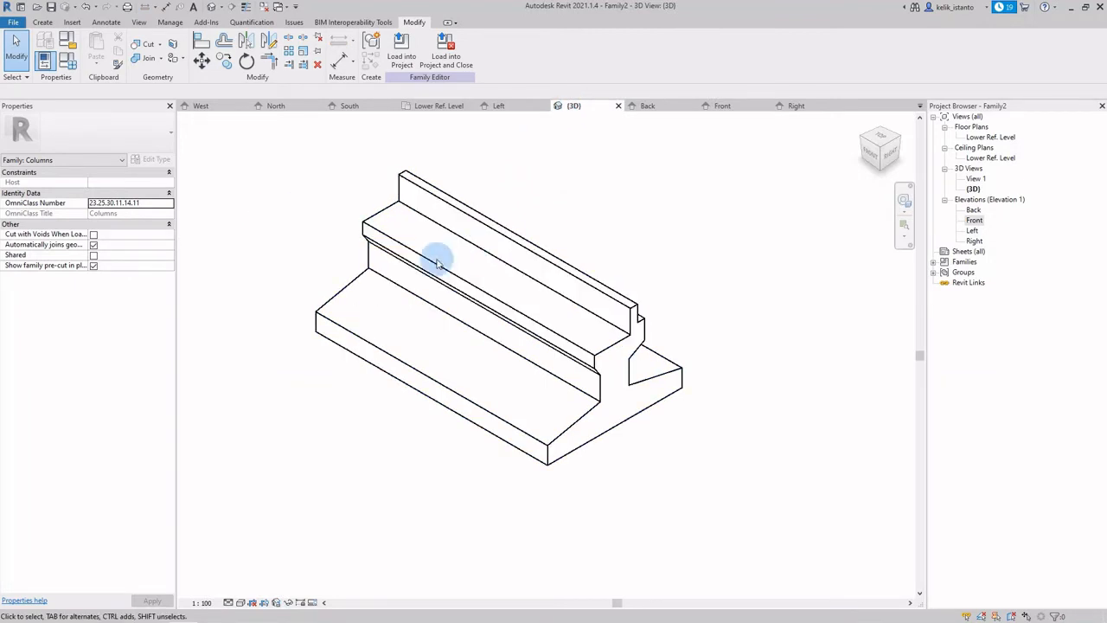
left_click(506, 245)
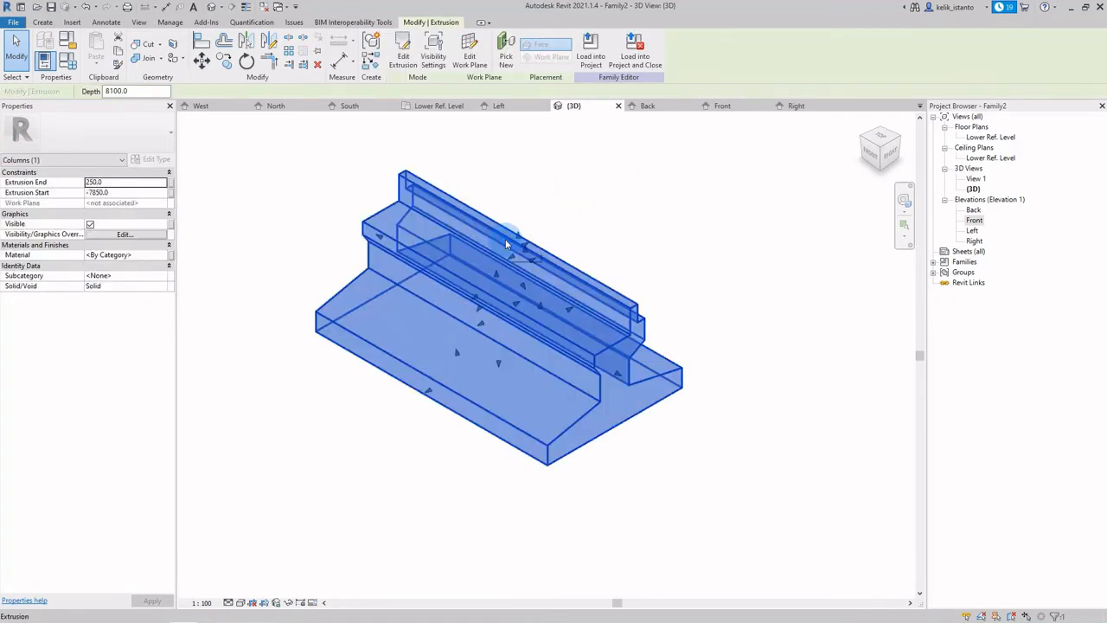
left_click(161, 256)
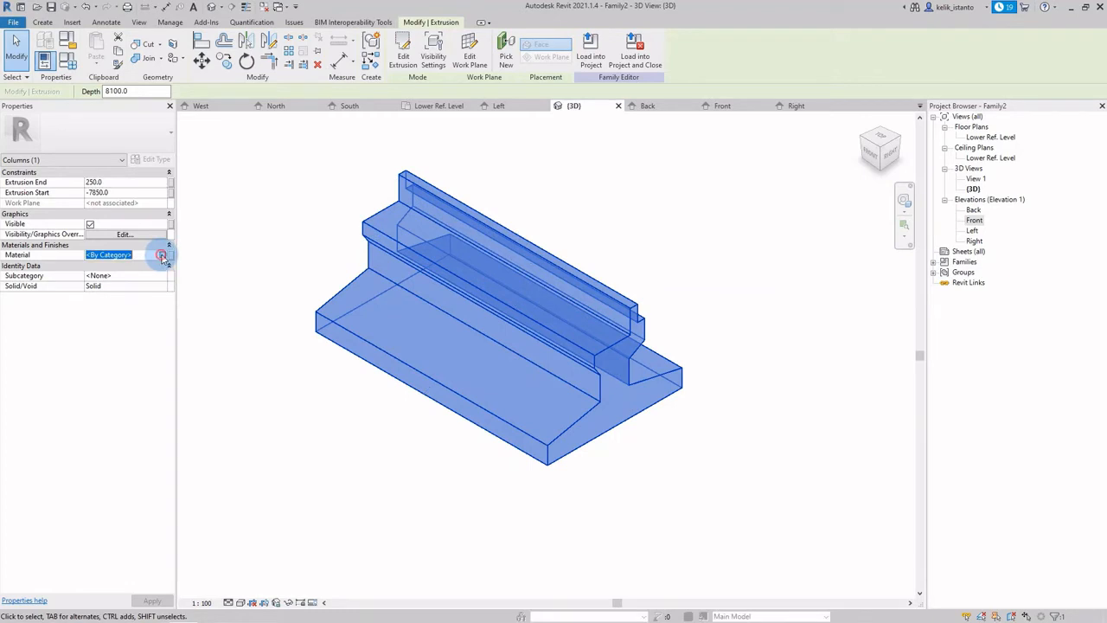
left_click(161, 255)
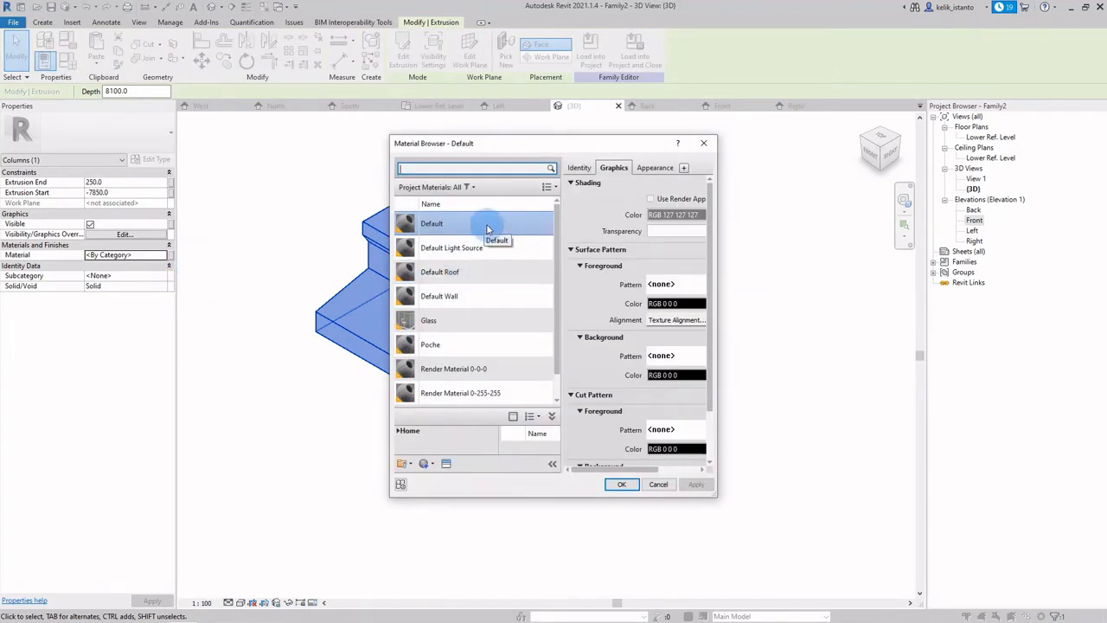
scroll(494, 304, "down", 1)
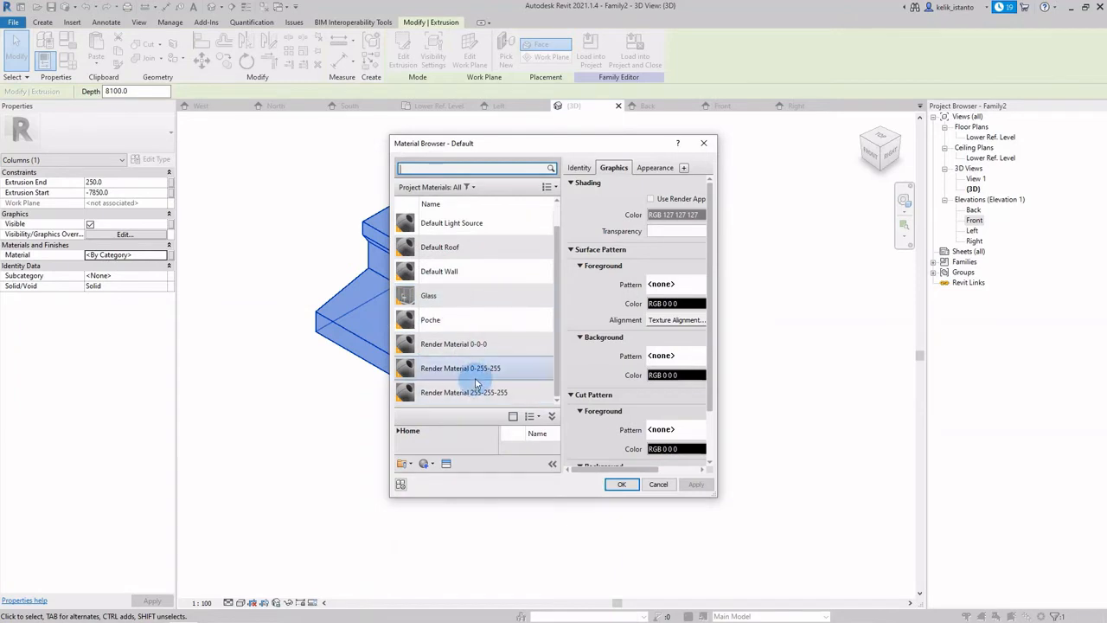
scroll(467, 268, "up", 1)
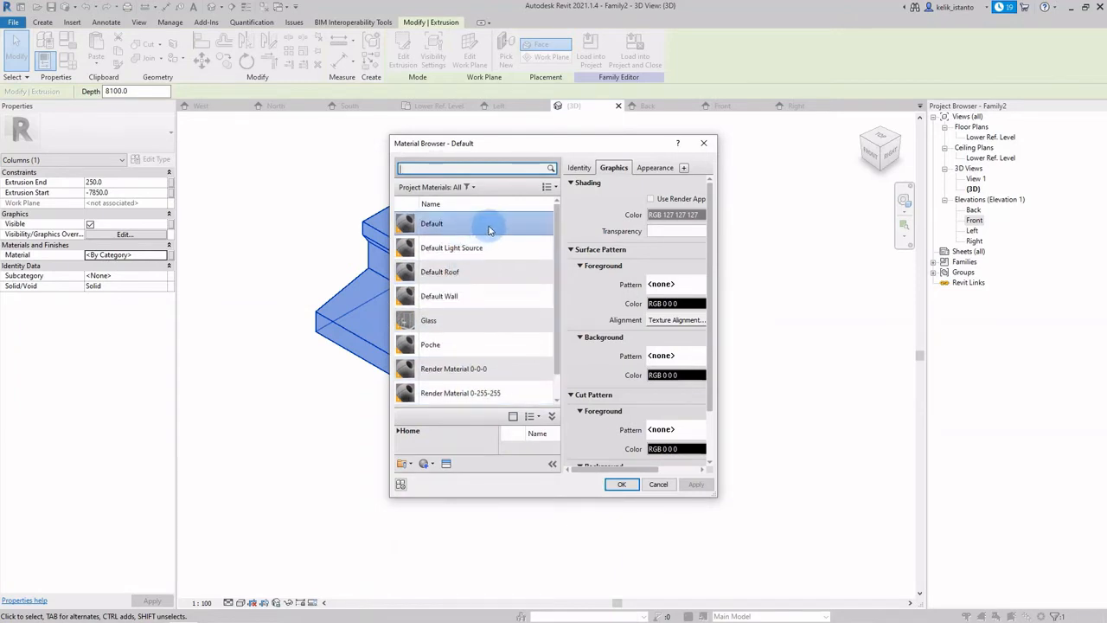
right_click(490, 227)
left_click(507, 241)
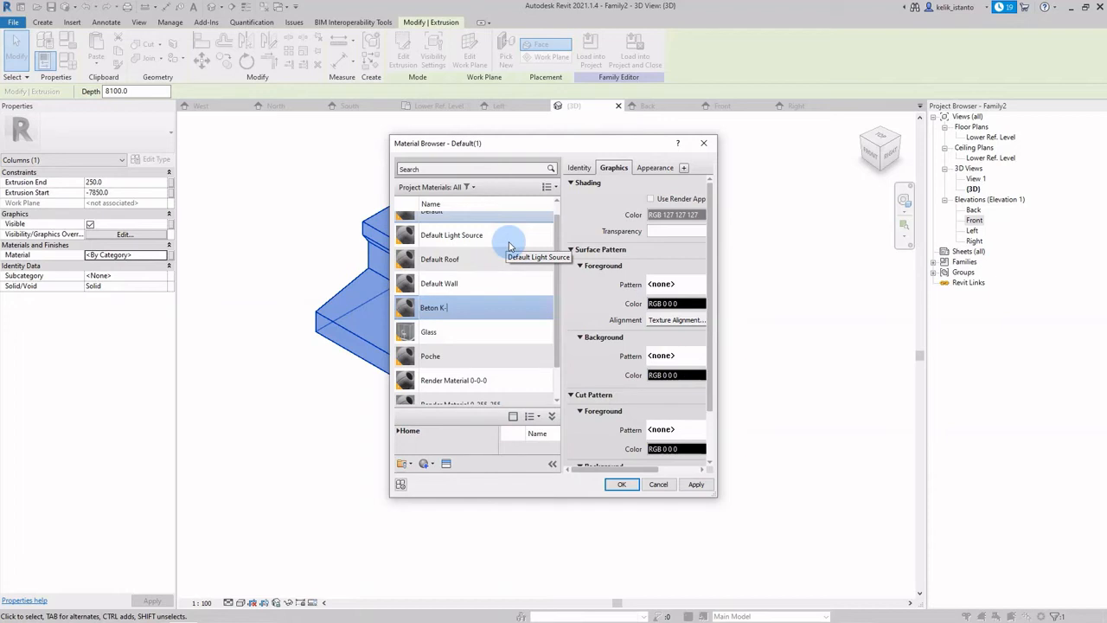
key("Return")
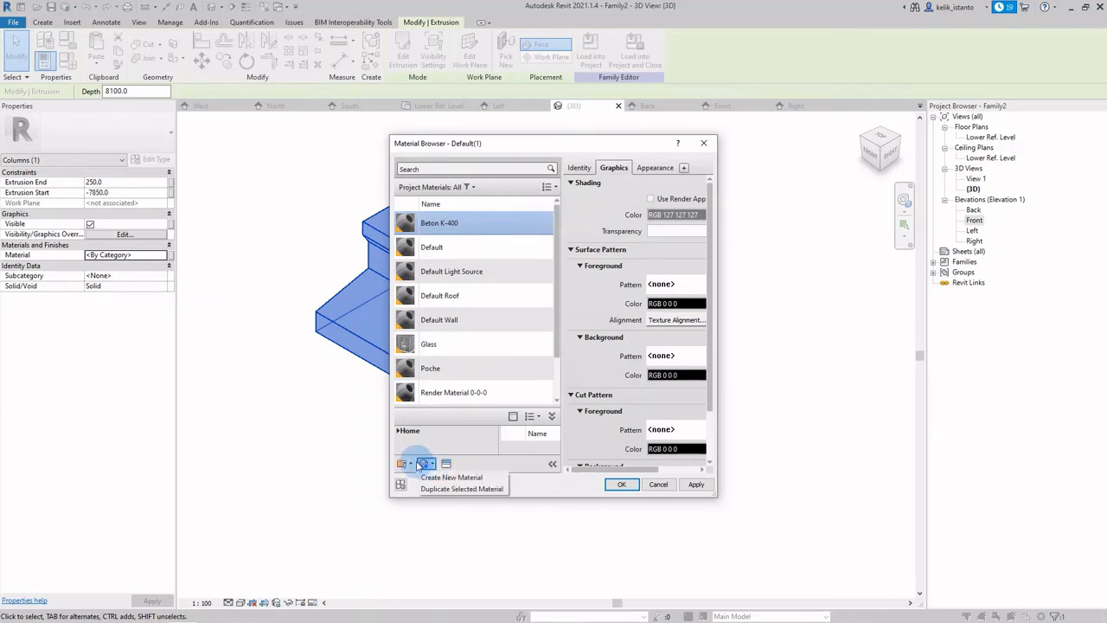
Step: Replace the appearance asset of Beton K-400 with Concrete - Cast in Place from the Autodesk Cast-In-Place concrete assets
left_click(407, 465)
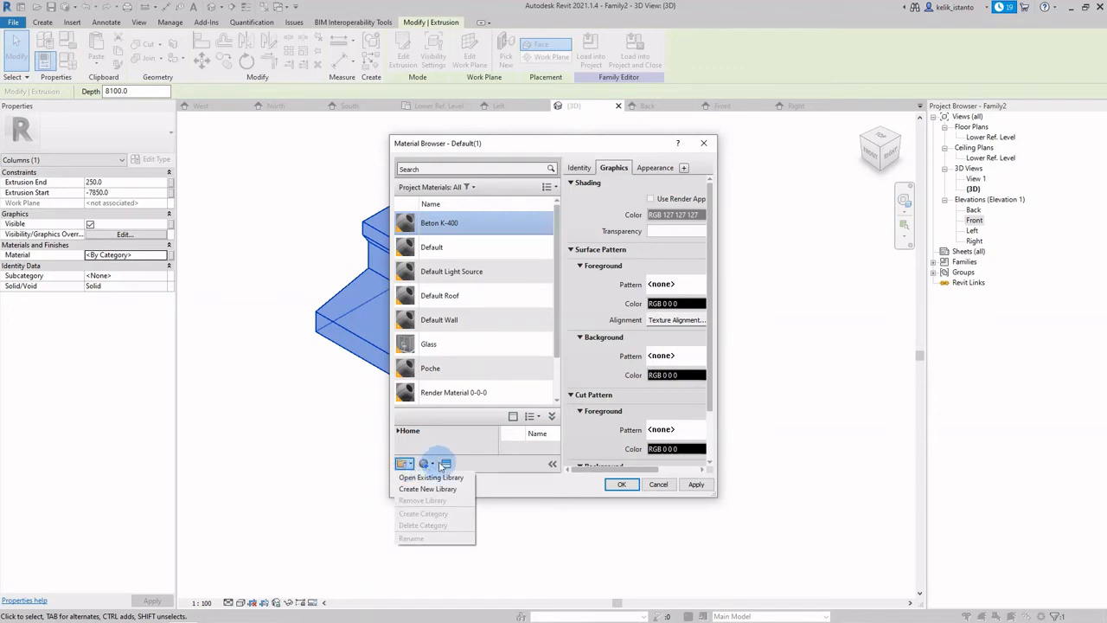
left_click(446, 463)
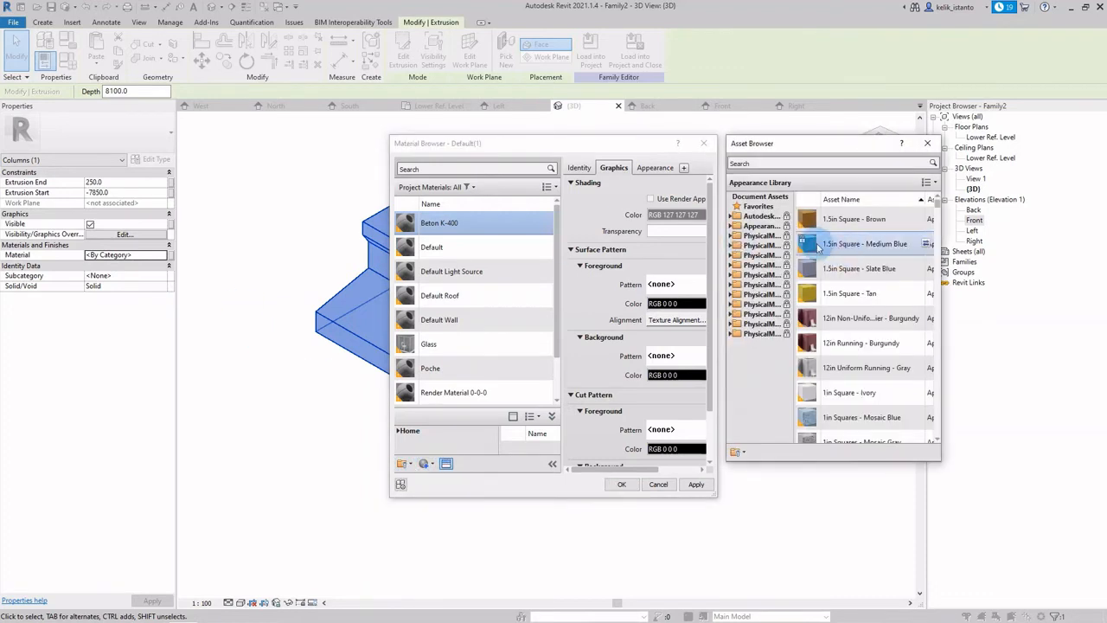
left_click(732, 216)
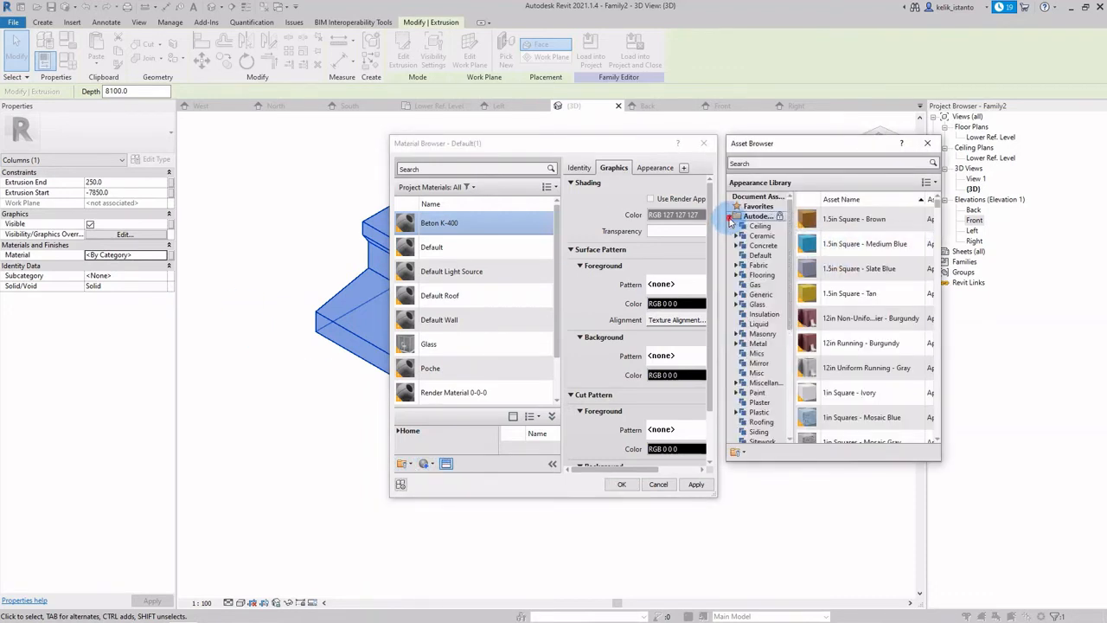
left_click(737, 246)
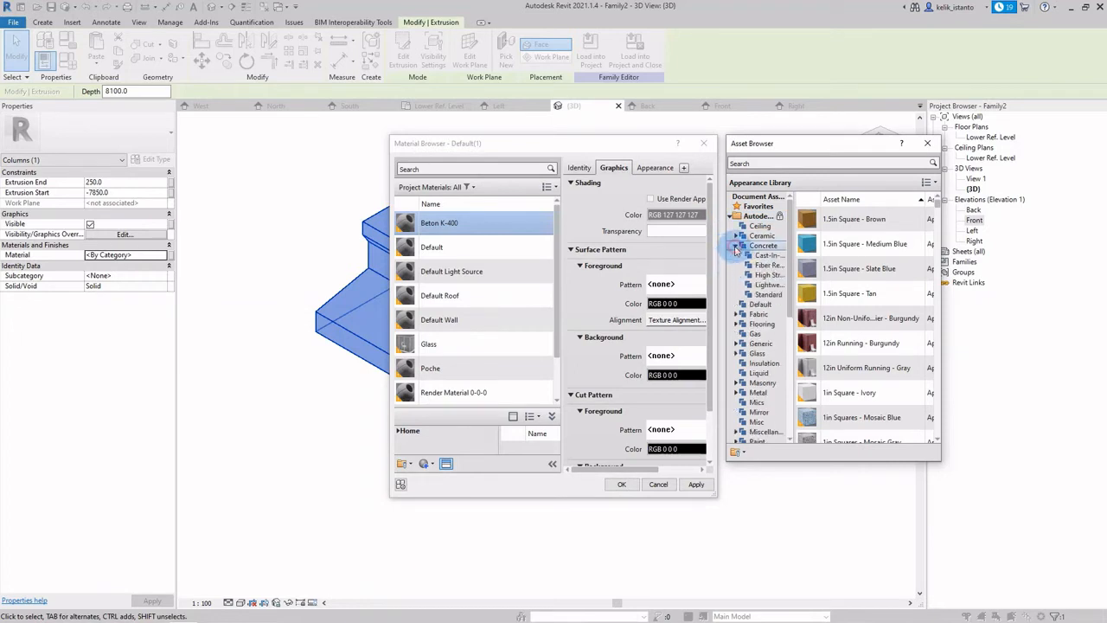
left_click(772, 256)
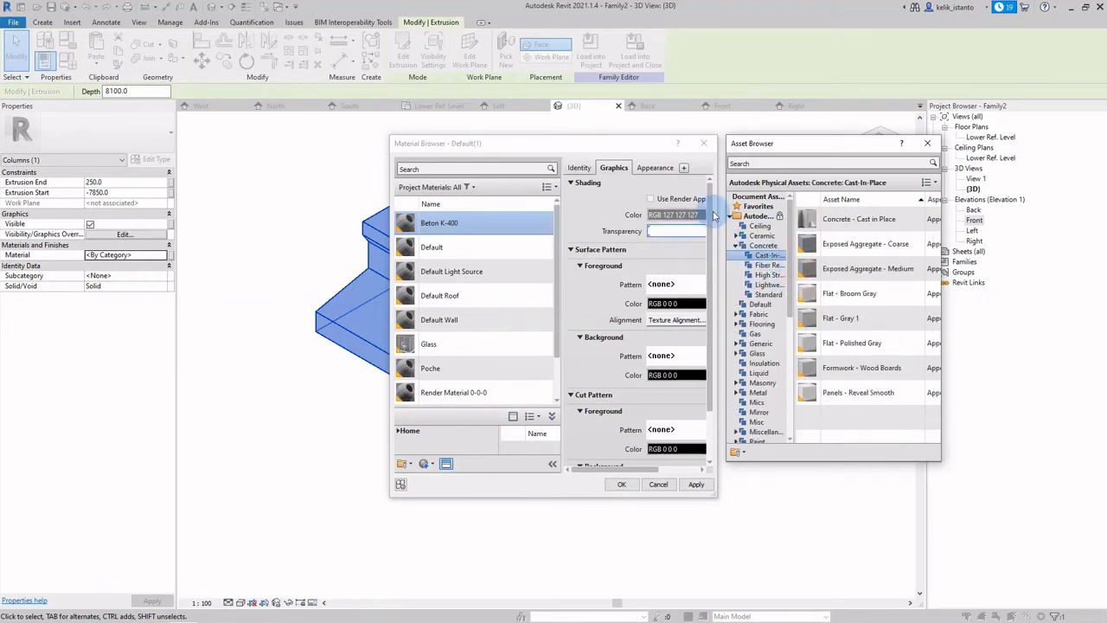
mouse_move(930, 226)
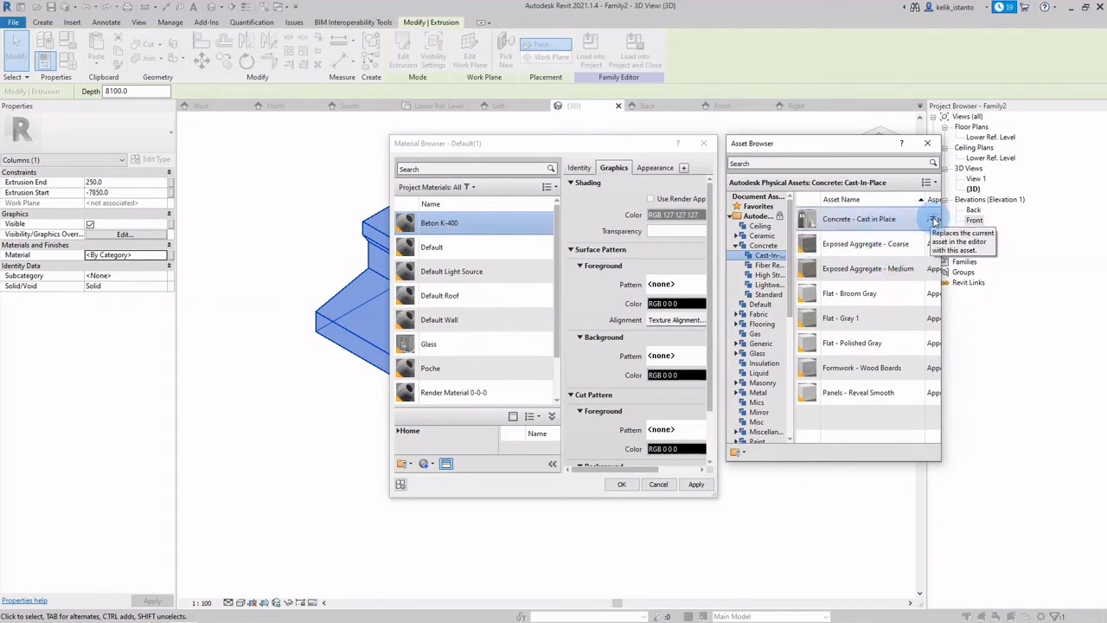
left_click(933, 221)
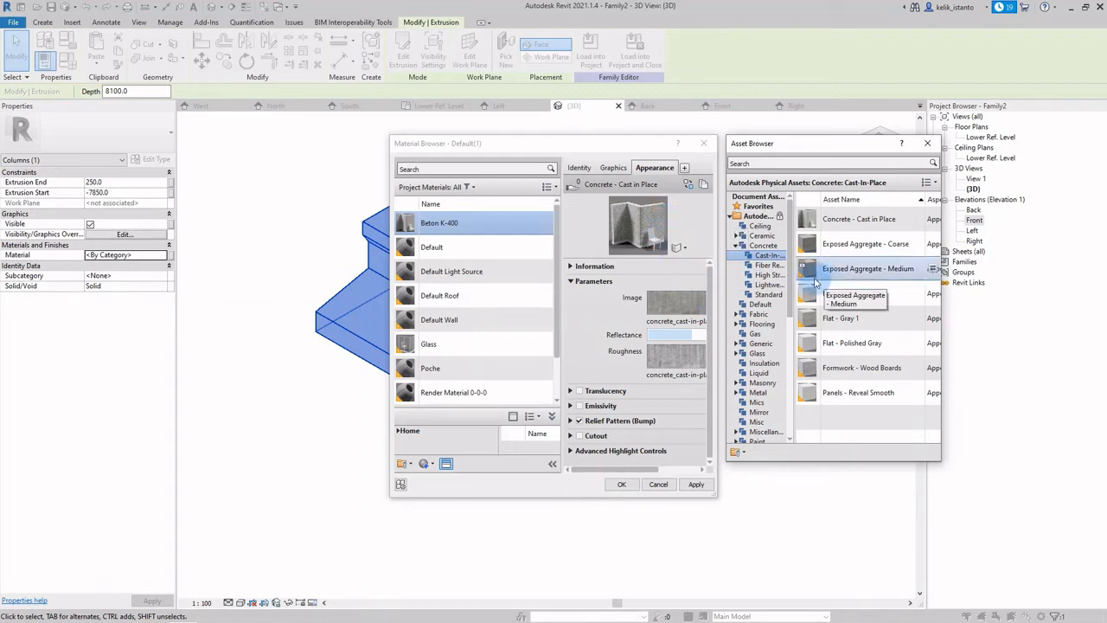
Step: Try concrete_aggregate_polished_rough.jpg as the texture image of the Beton K-400 appearance
left_click(681, 307)
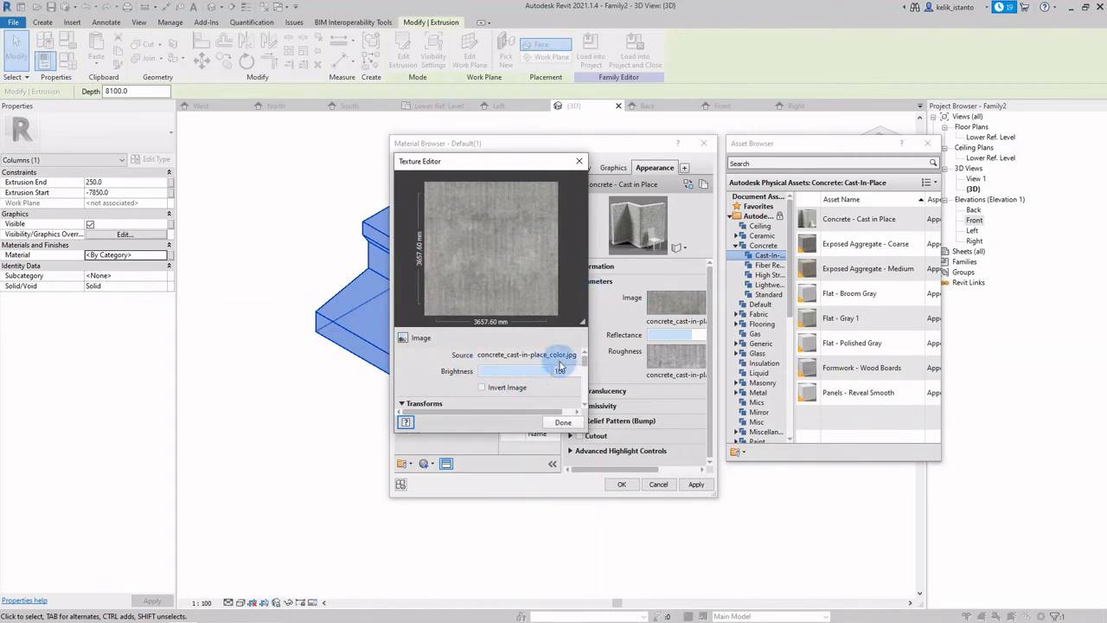
left_click(508, 356)
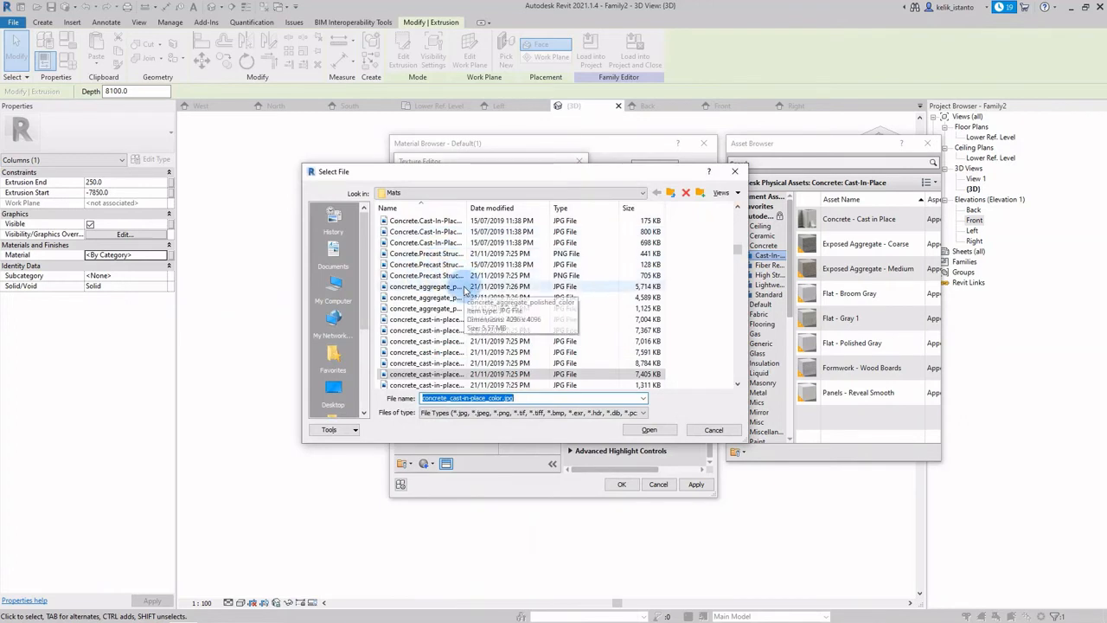
left_click_drag(468, 209, 581, 208)
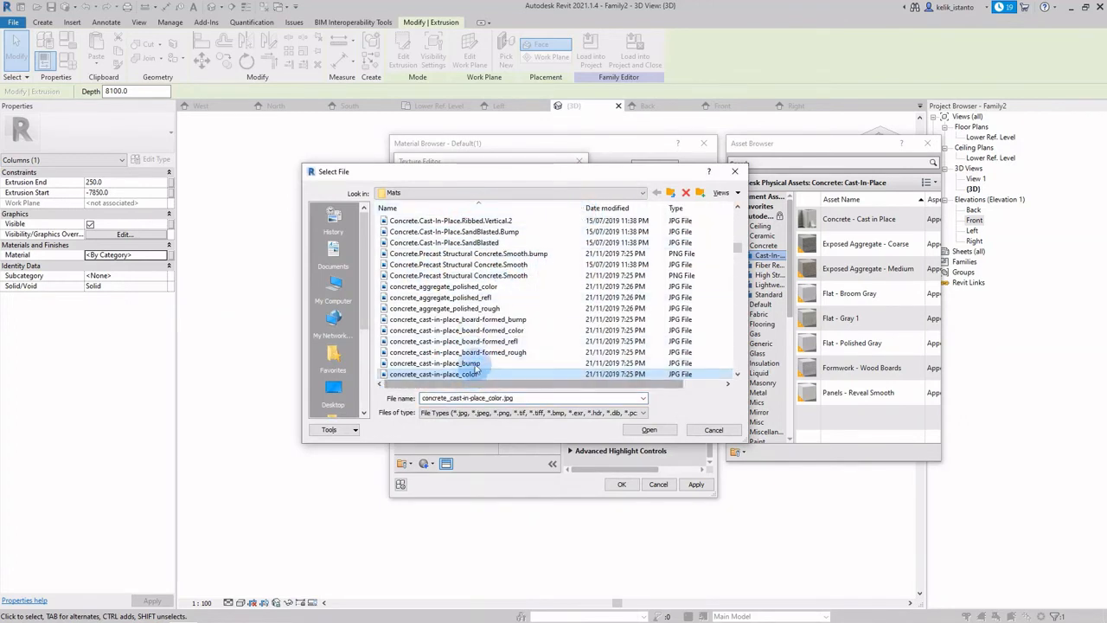
left_click(489, 309)
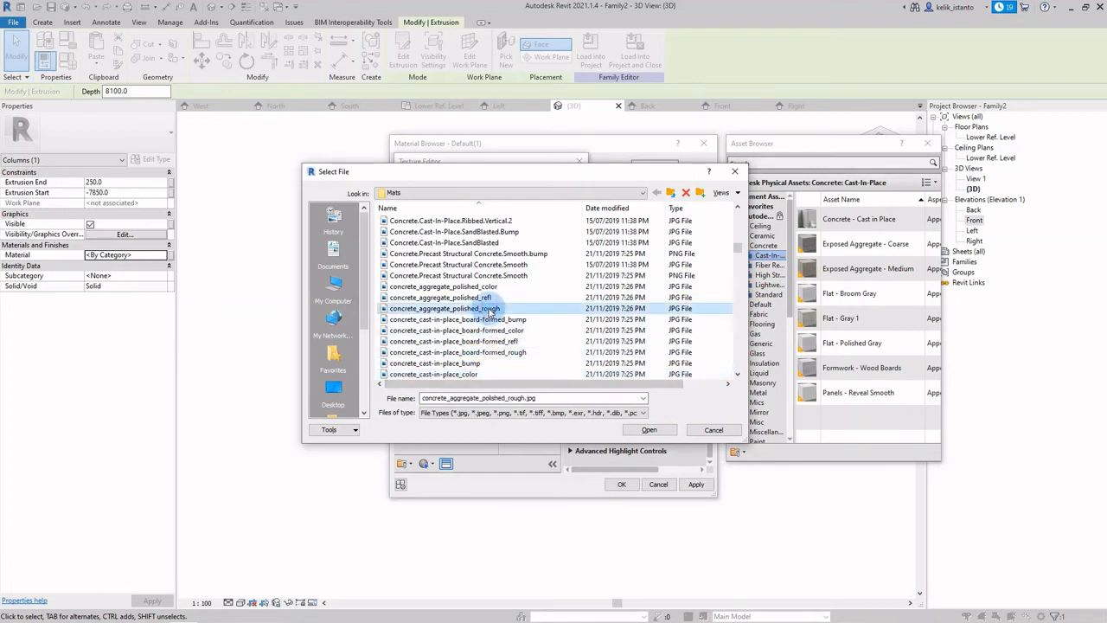
left_click(647, 429)
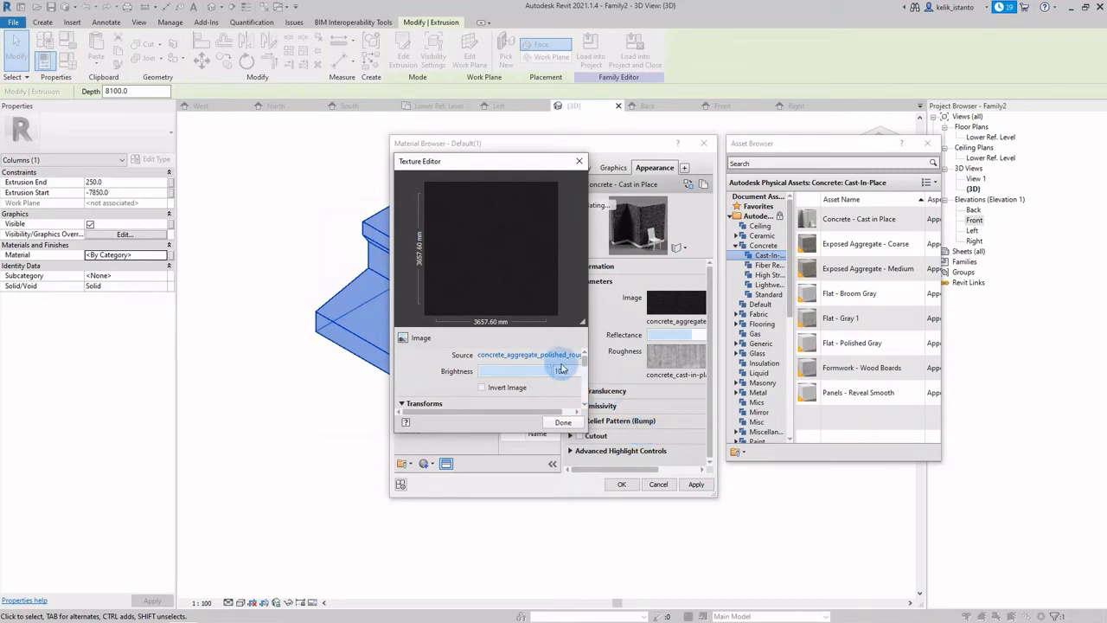
Step: Set the texture image of the Beton K-400 appearance to concrete_aggregate_polished_color.jpg
left_click(530, 356)
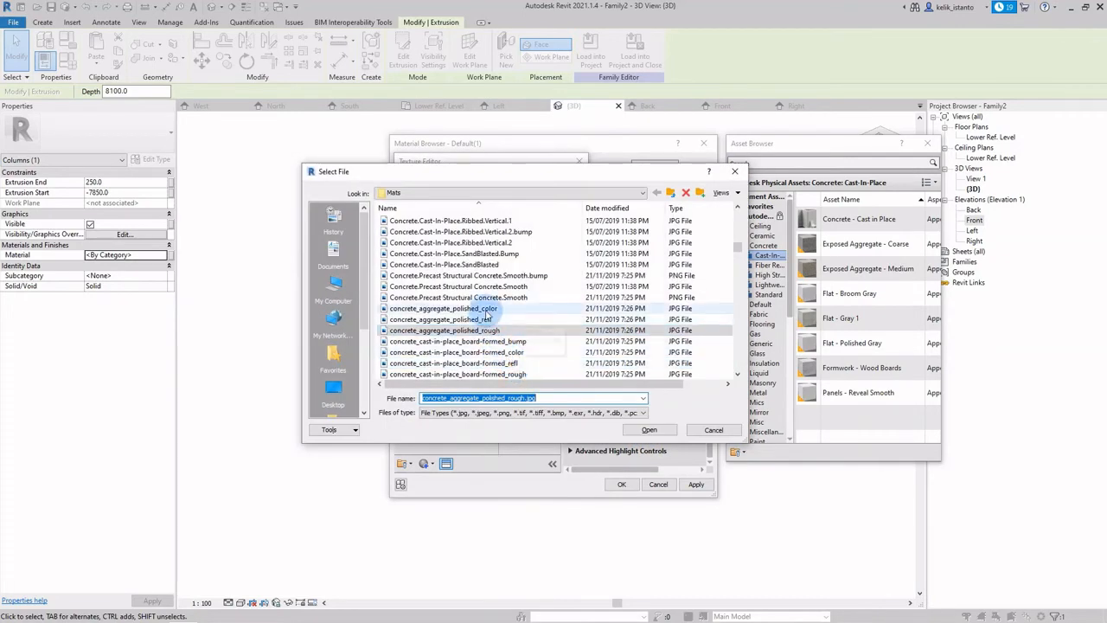
left_click(486, 310)
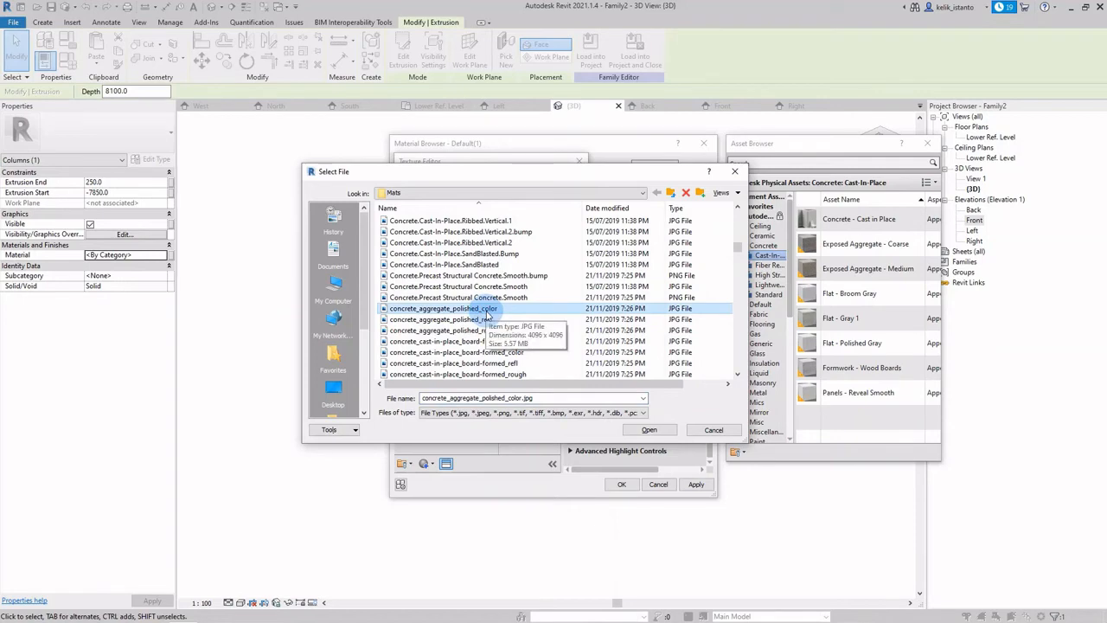
left_click(646, 430)
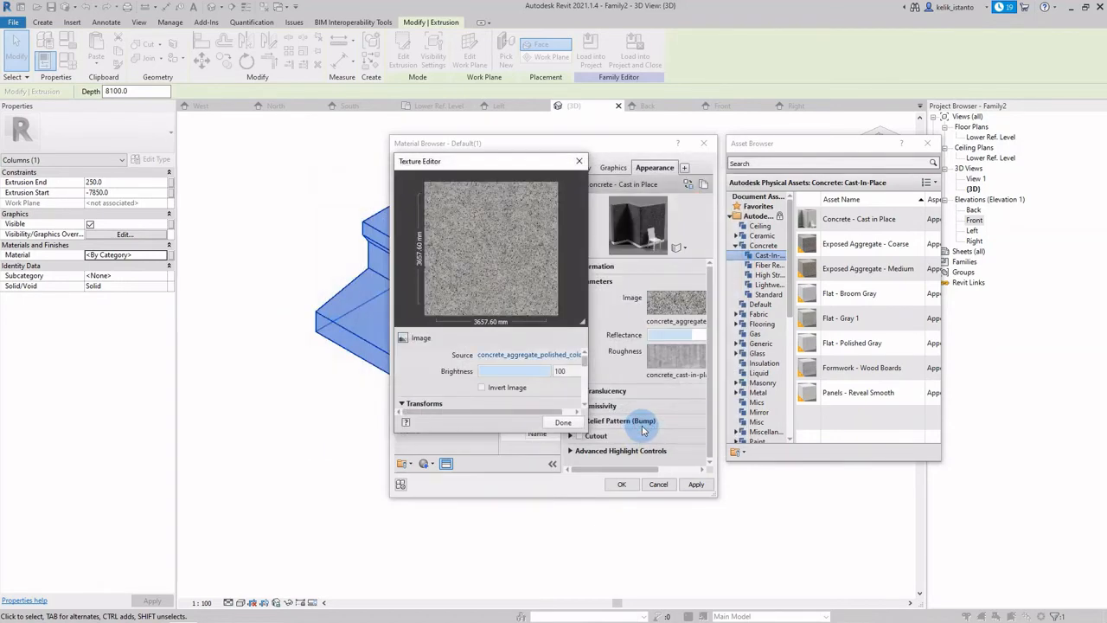
left_click(567, 426)
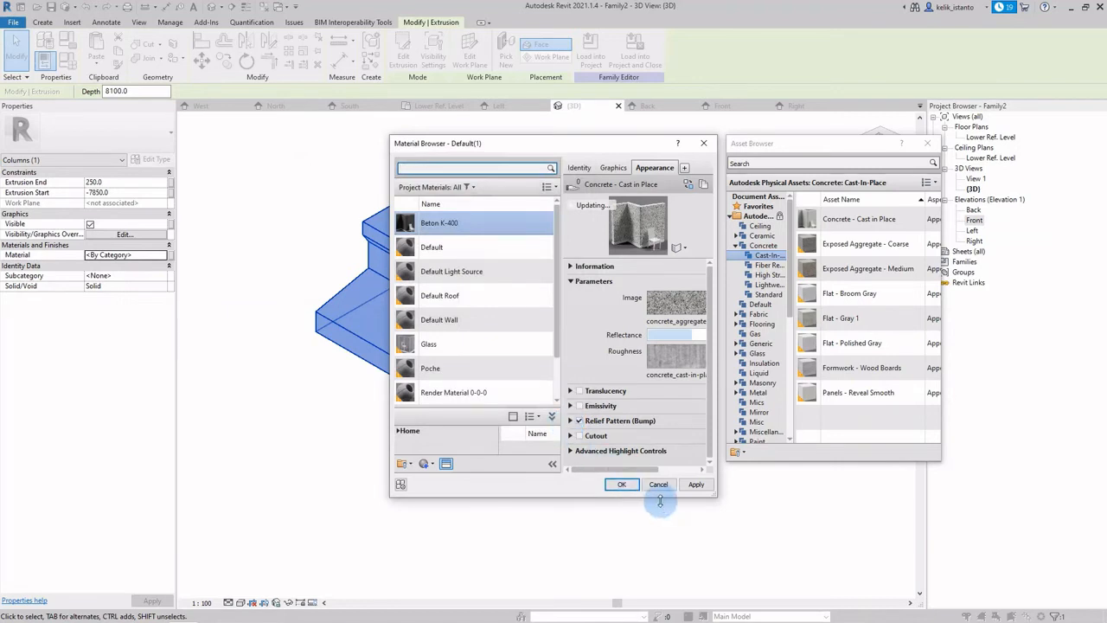
Step: Assign Beton K-400 to the abutment extrusion and check the material in its properties
left_click(696, 484)
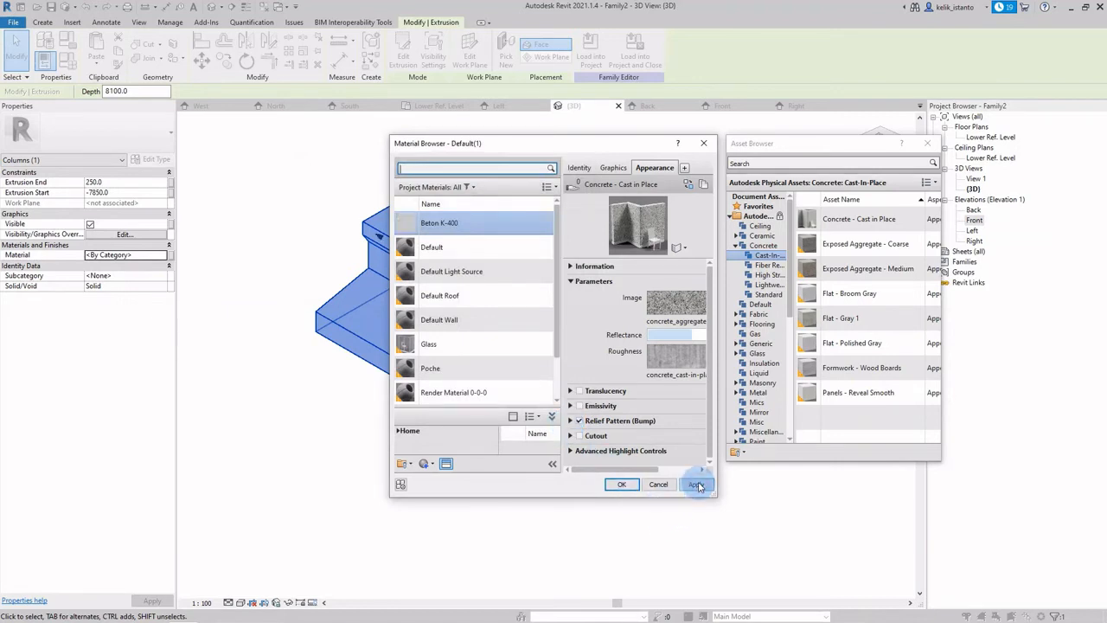
left_click(621, 484)
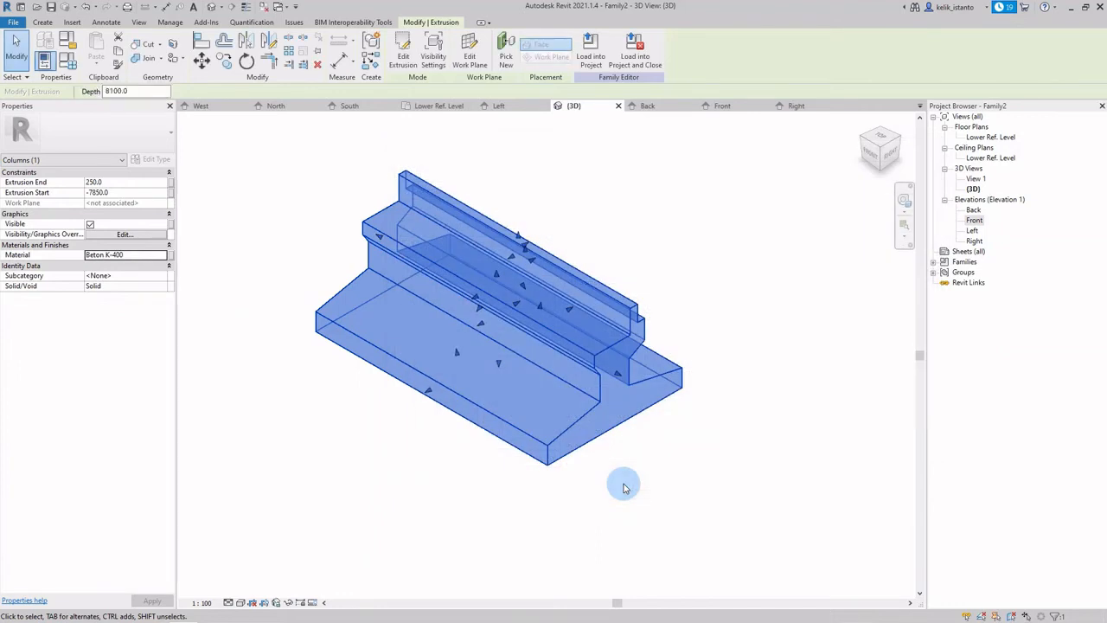
left_click(661, 506)
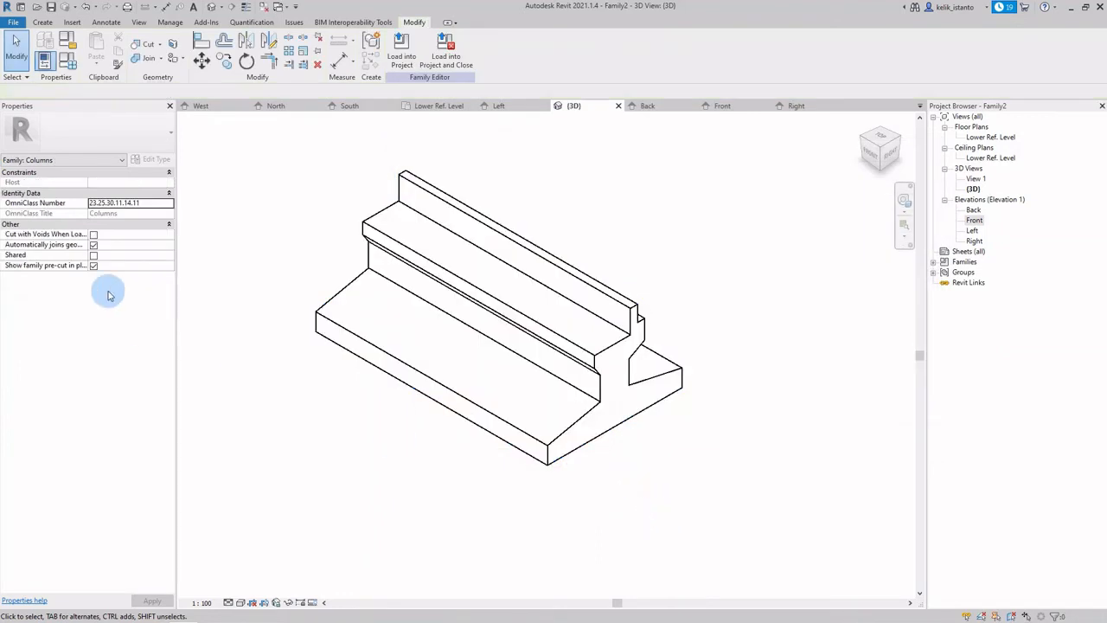
left_click(376, 344)
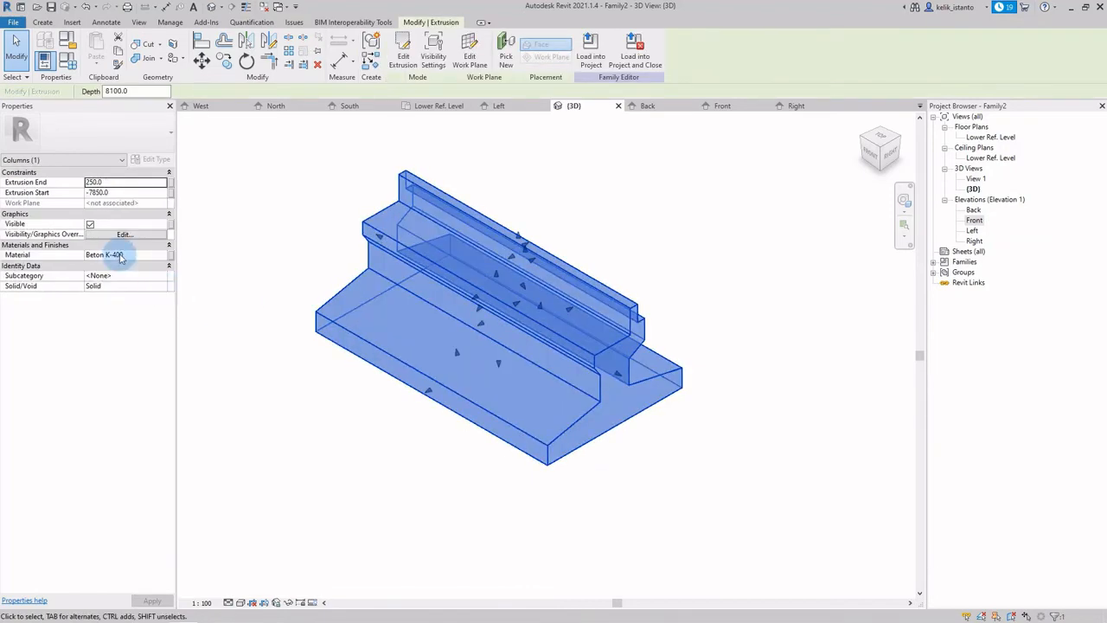
left_click(364, 431)
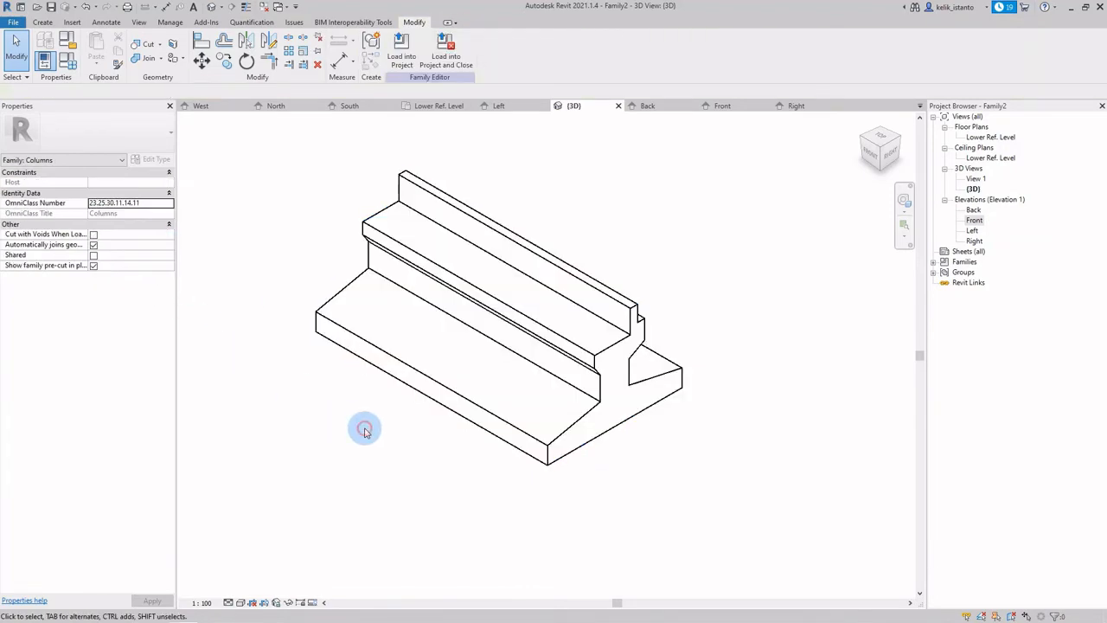
Step: Show the 3D view in the Realistic visual style and inspect the abutment's concrete texture from another side
left_click(242, 601)
left_click(257, 591)
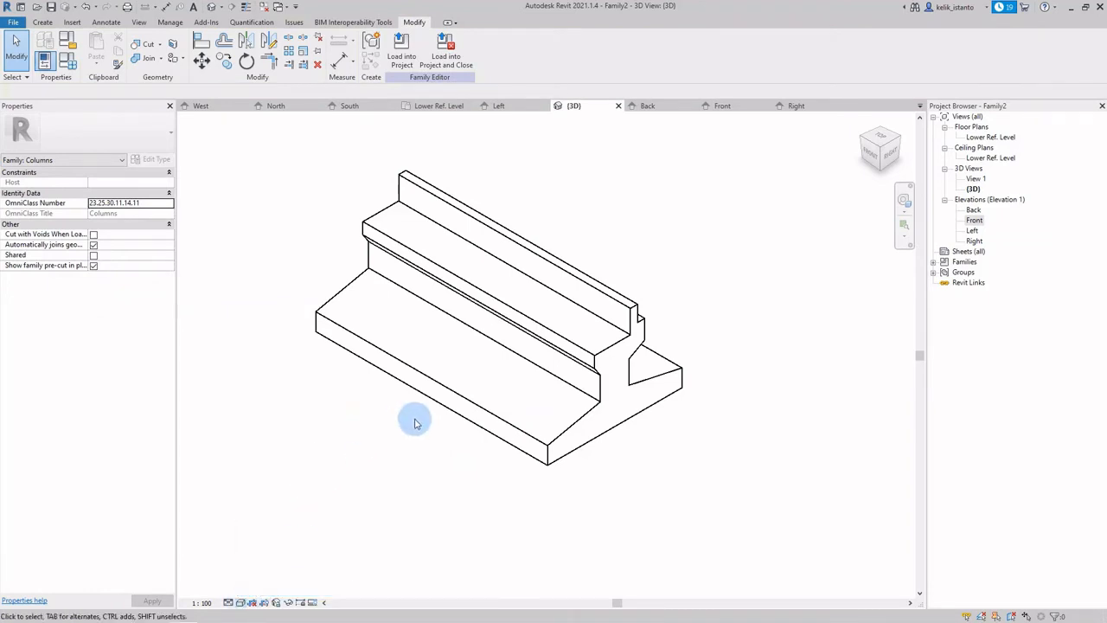
left_click(903, 200)
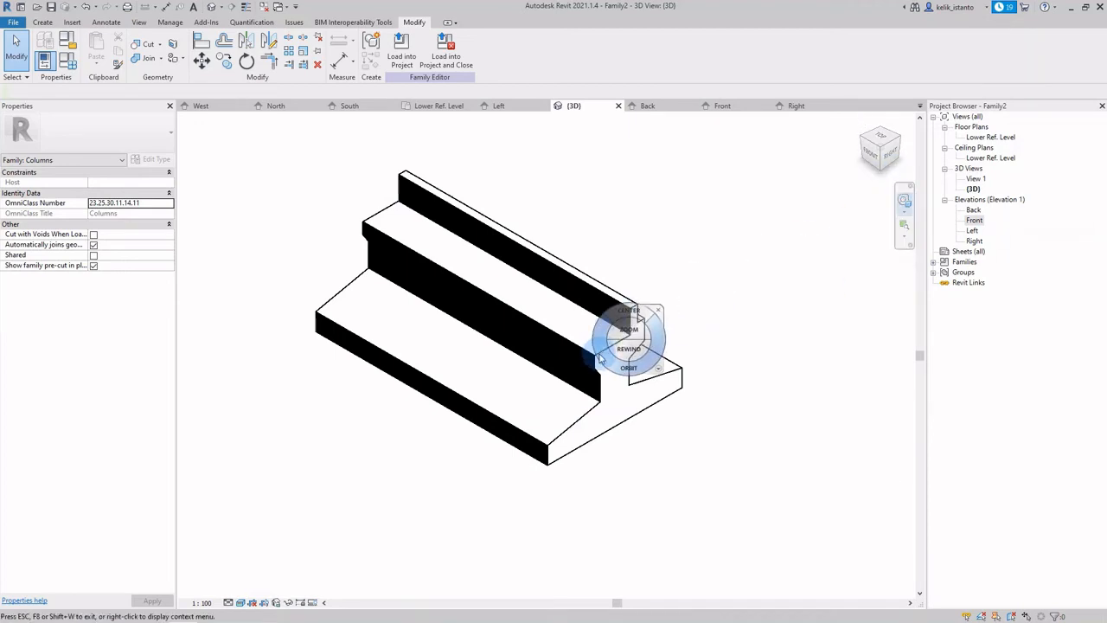
left_click_drag(616, 367, 610, 318)
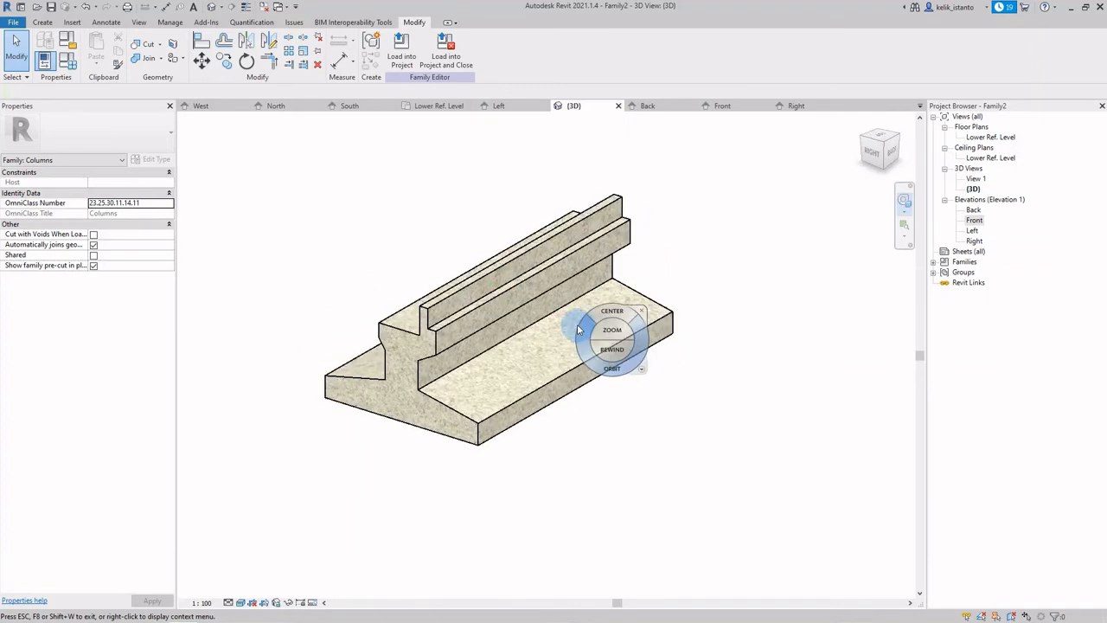
Step: Inspect the abutment in the Back, Front and Right elevations and dismiss the navigation wheel
left_click(648, 106)
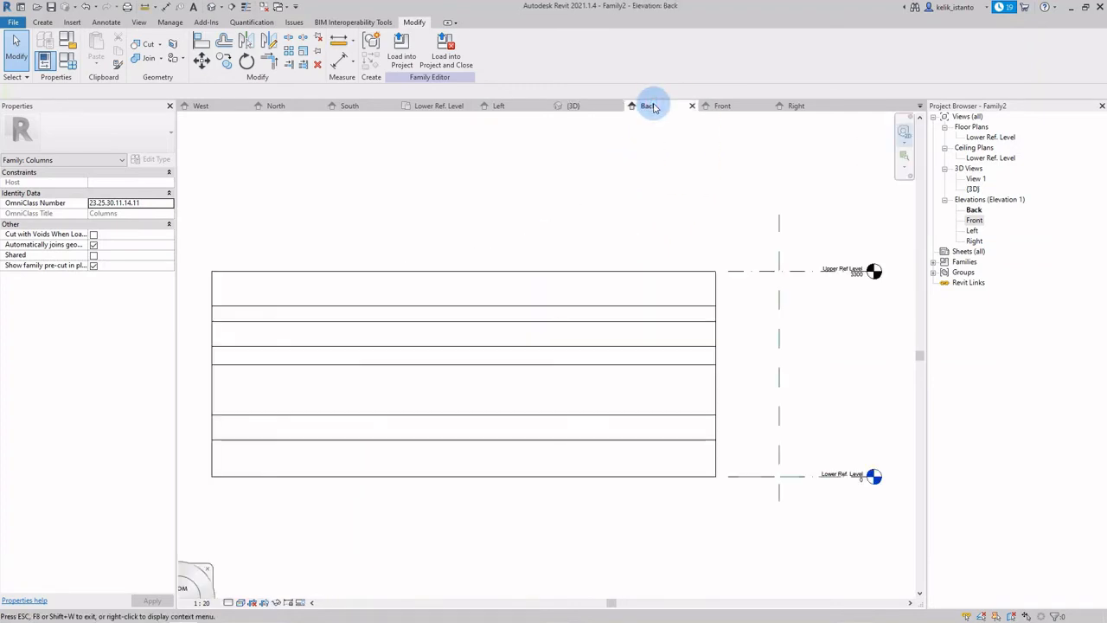
left_click(717, 107)
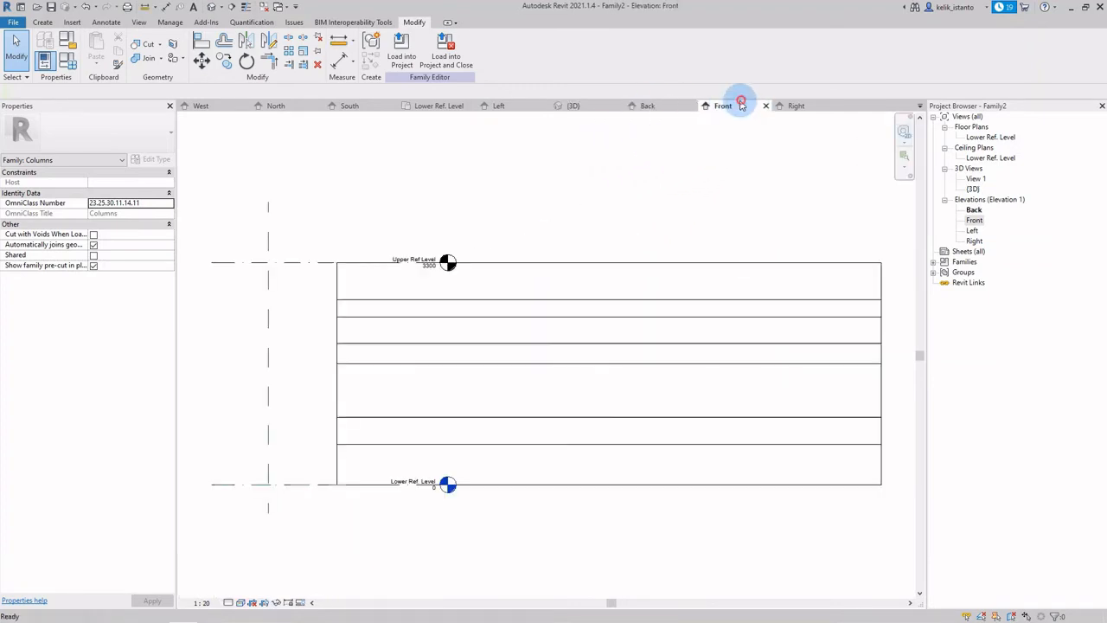
left_click(796, 105)
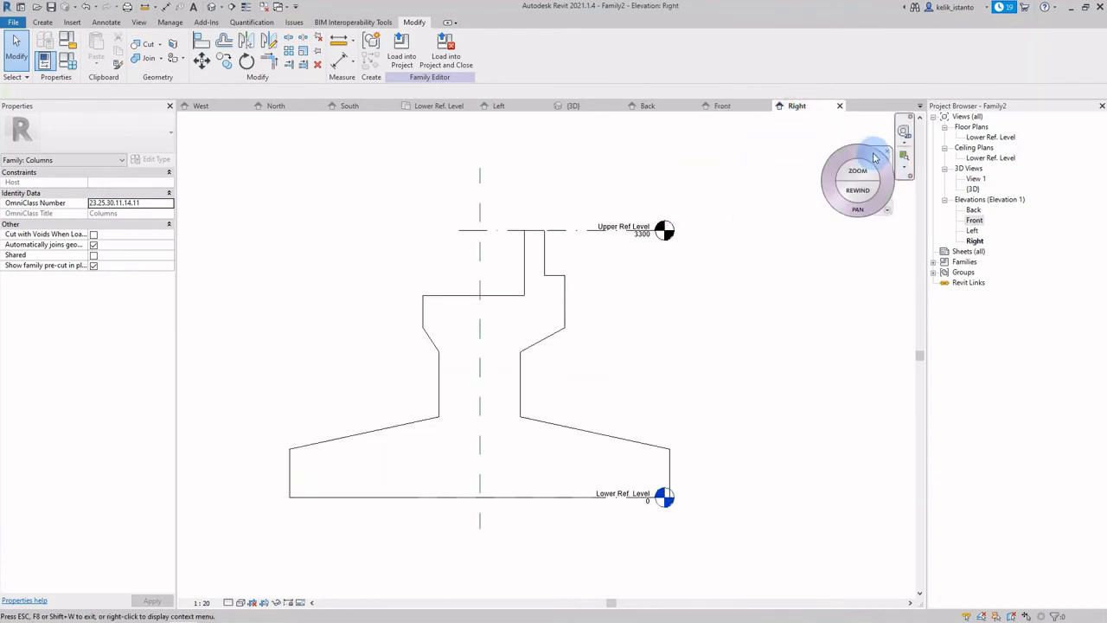
left_click(887, 154)
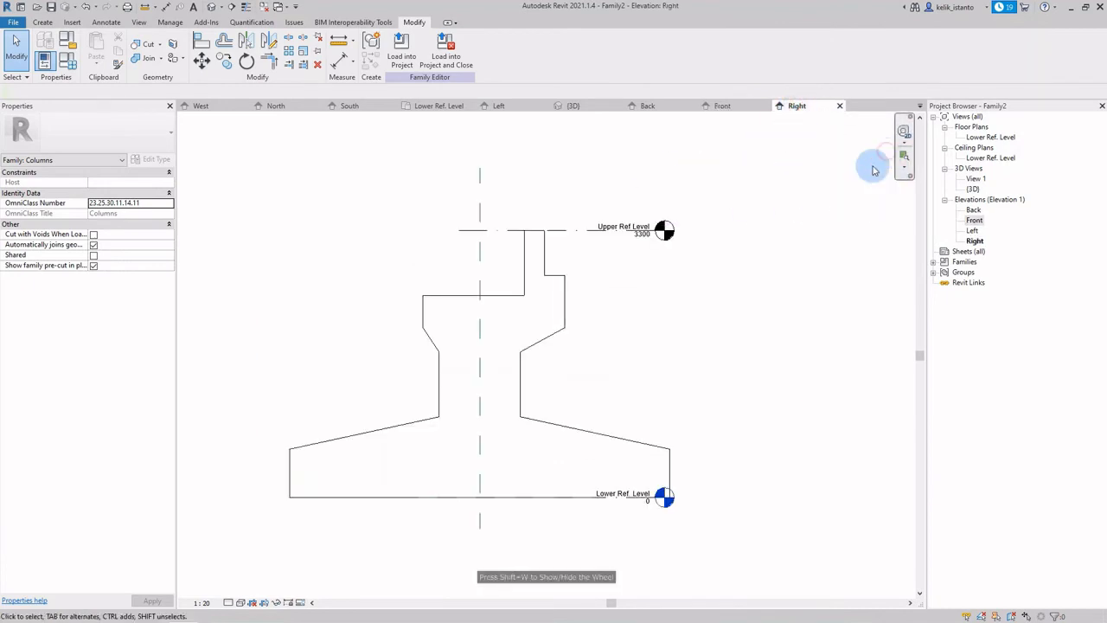
Step: Load the family into the project and close it, saving it as Family_Abutment in D:\Kampus\1_Kuliah\BIM\Revit\Family
left_click(447, 62)
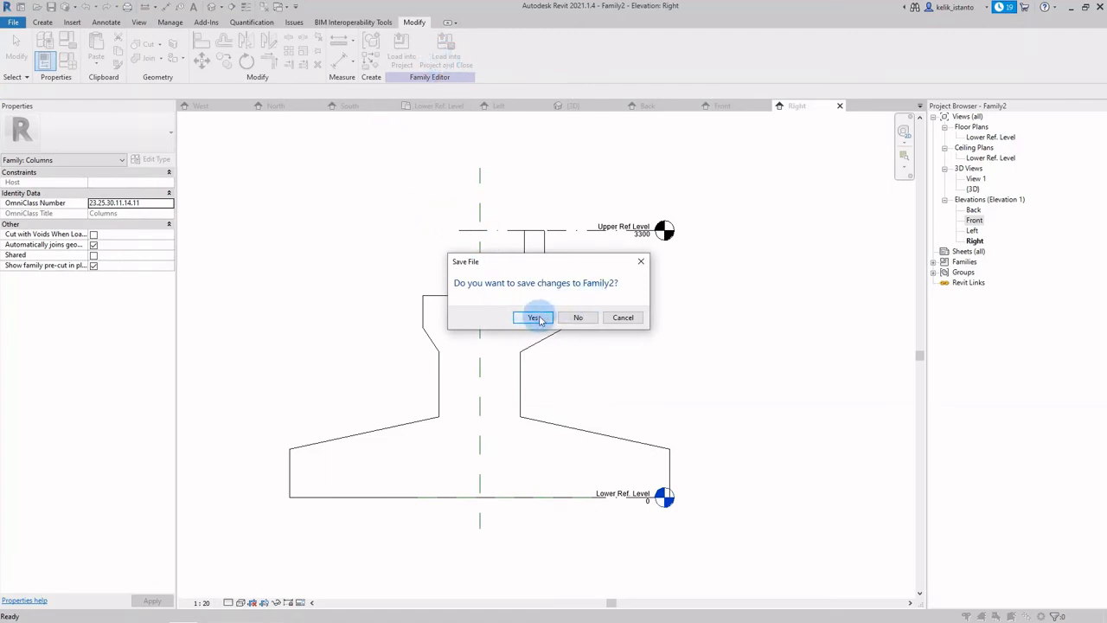
left_click(537, 318)
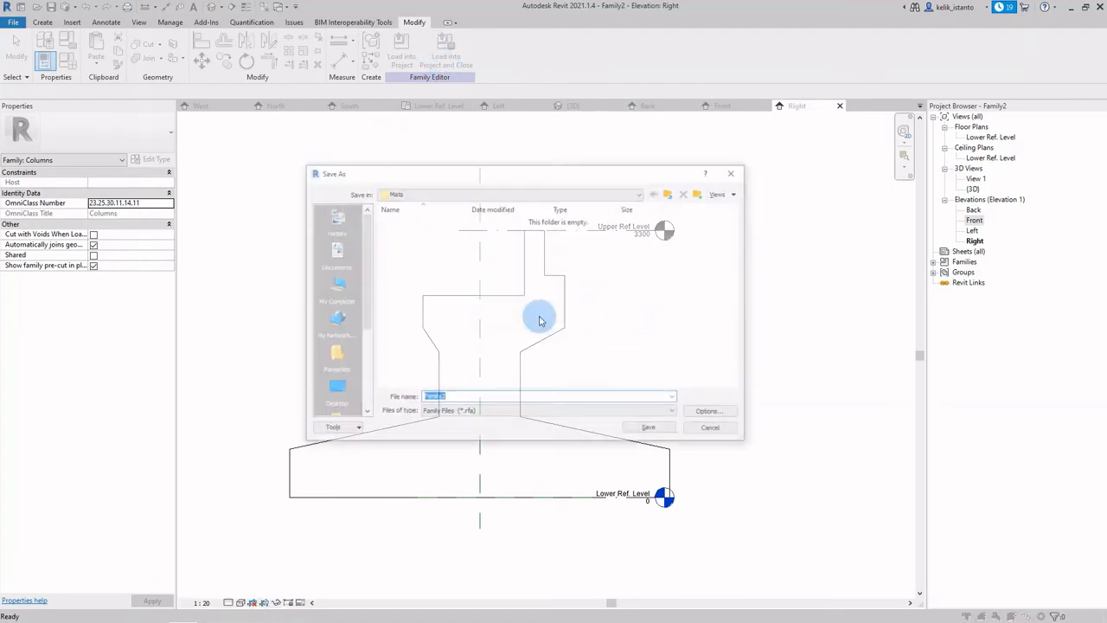
left_click(446, 193)
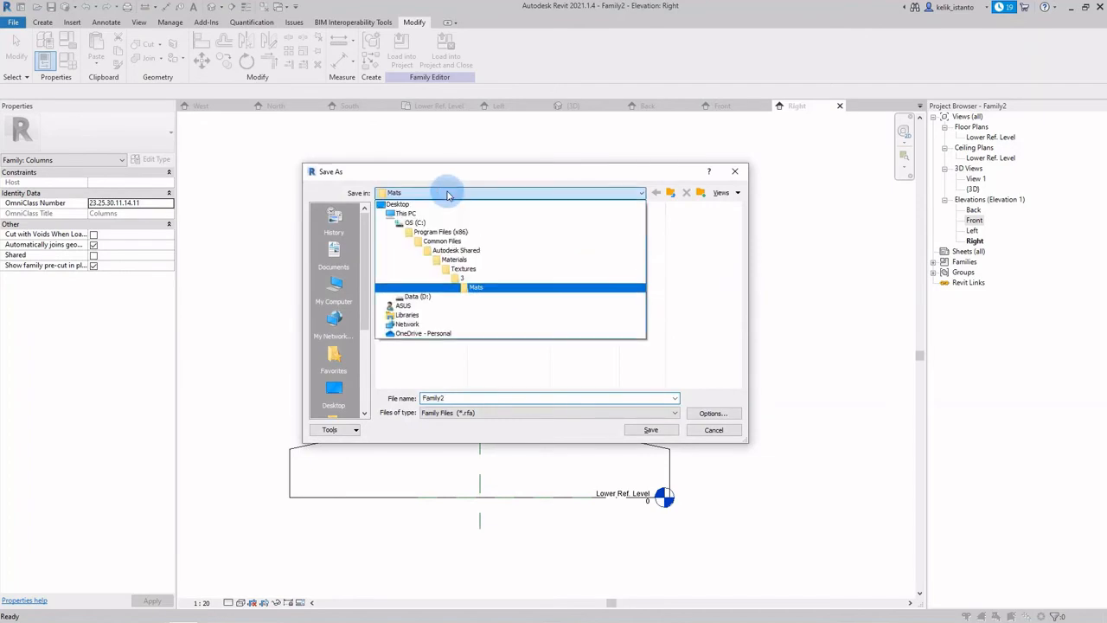
left_click(430, 296)
double_click(403, 222)
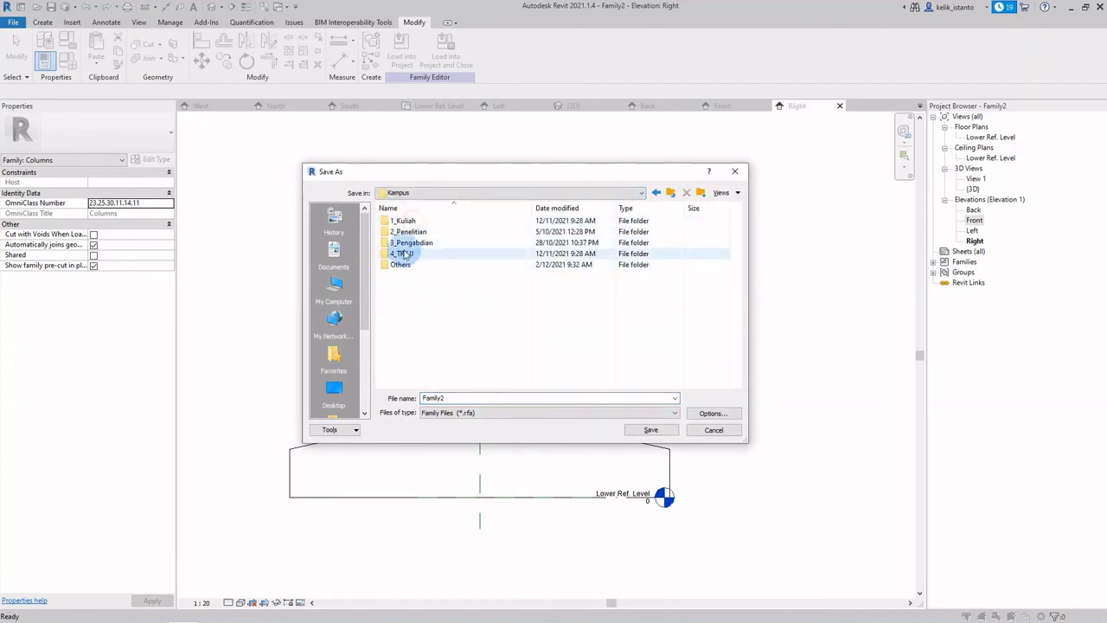
double_click(402, 221)
double_click(396, 233)
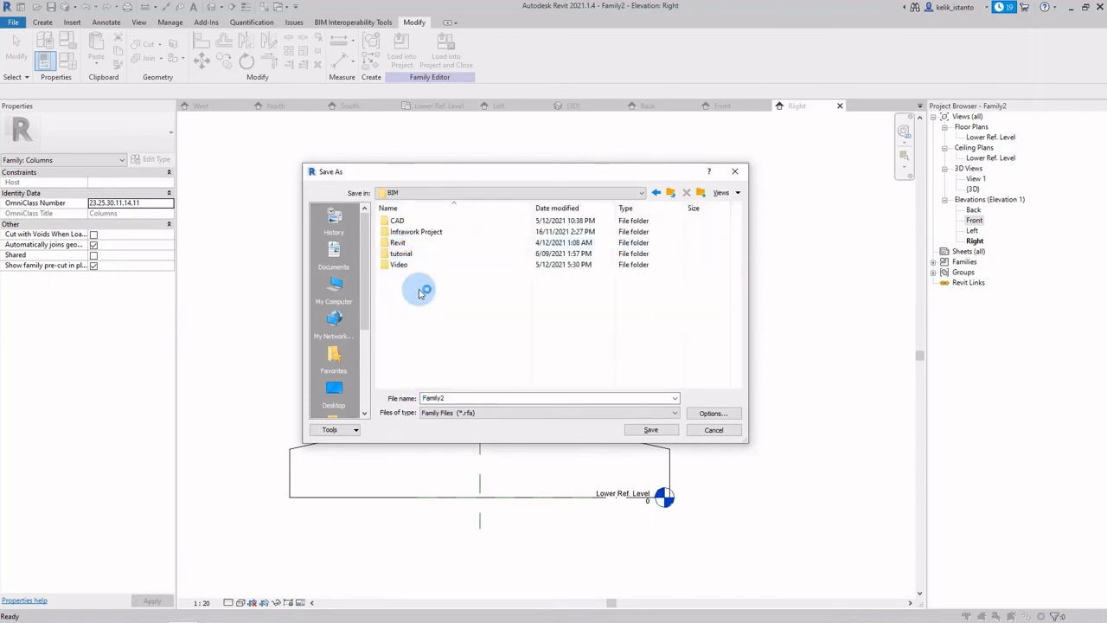
double_click(399, 244)
double_click(403, 221)
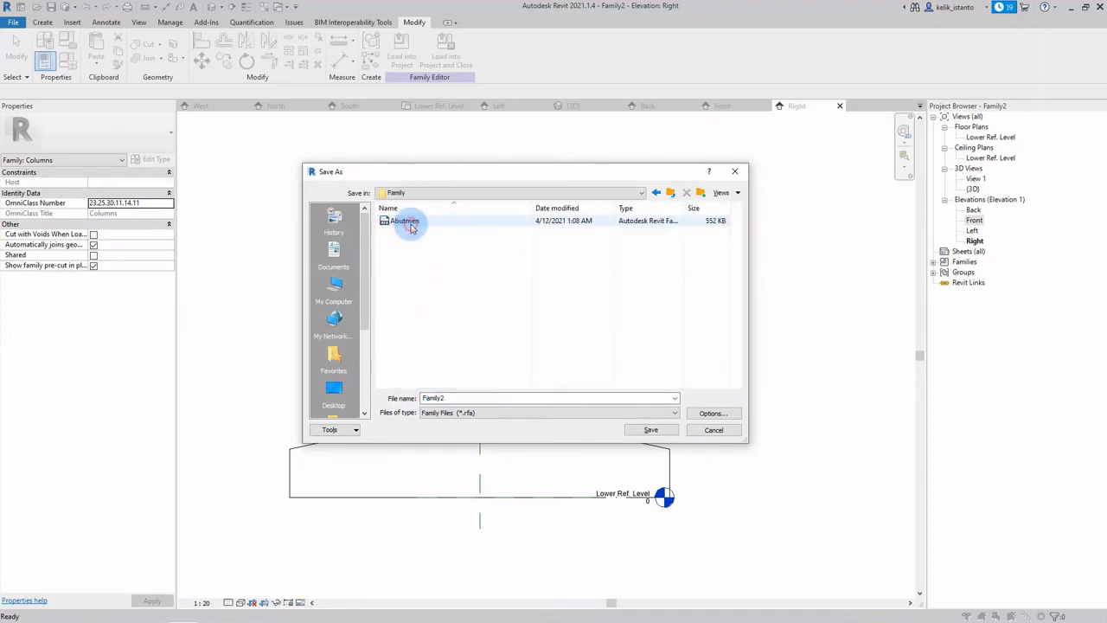
left_click(456, 397)
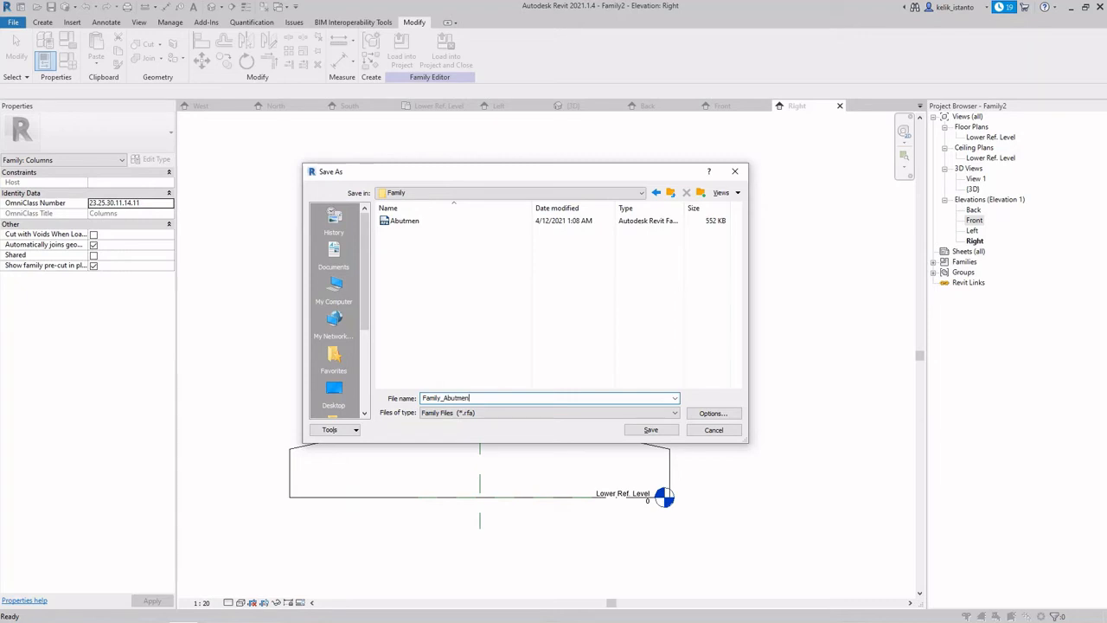
left_click(650, 430)
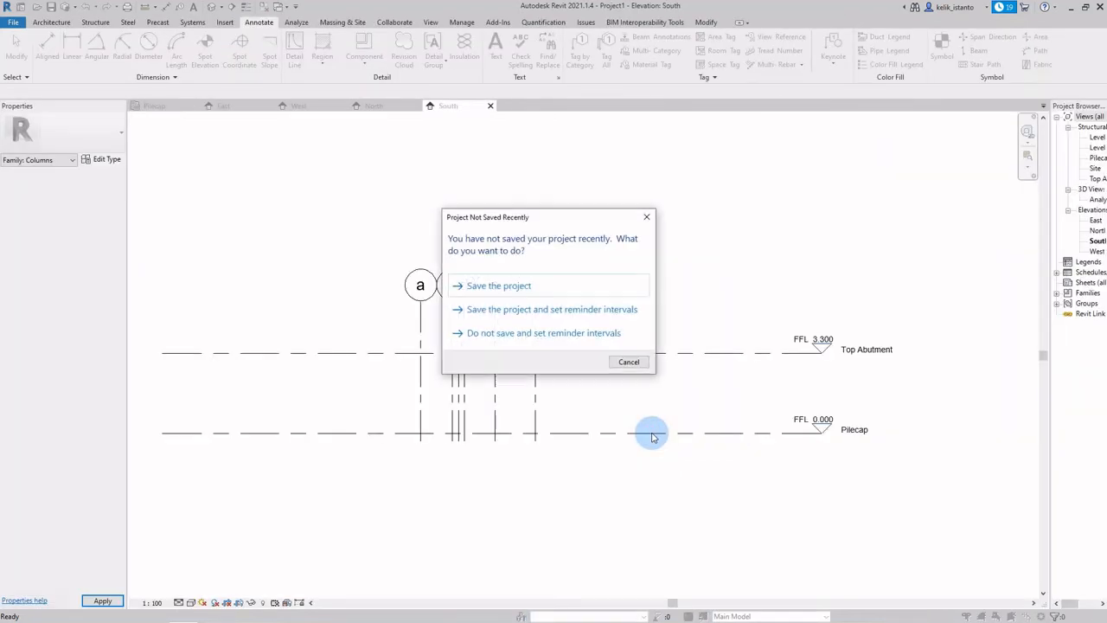
Step: Save the project as Latihan in the Revit folder
left_click(516, 286)
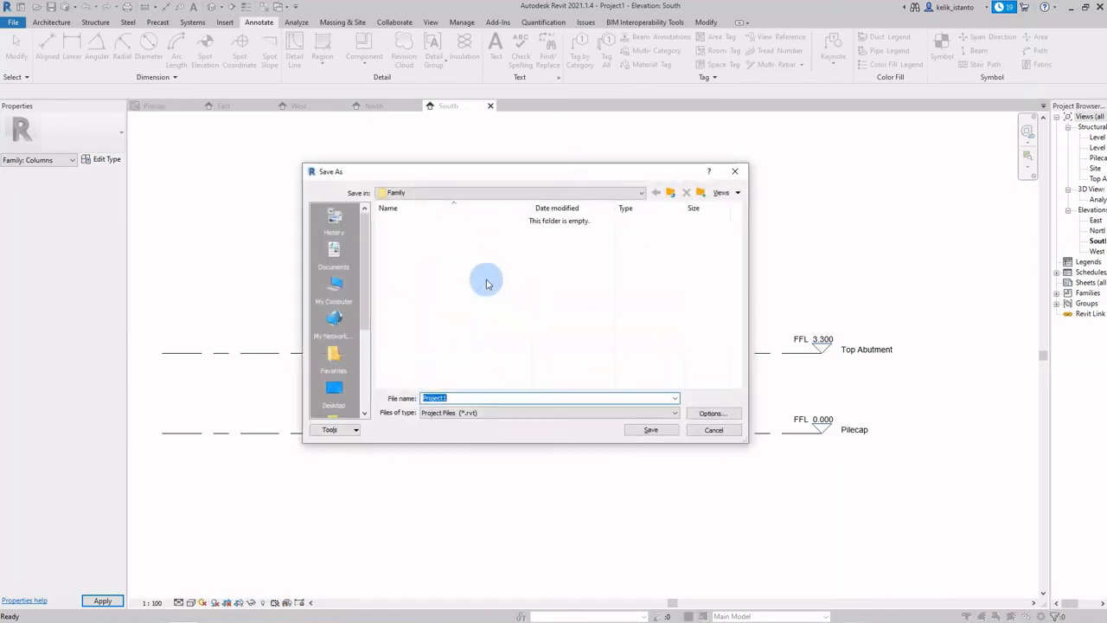
left_click(432, 192)
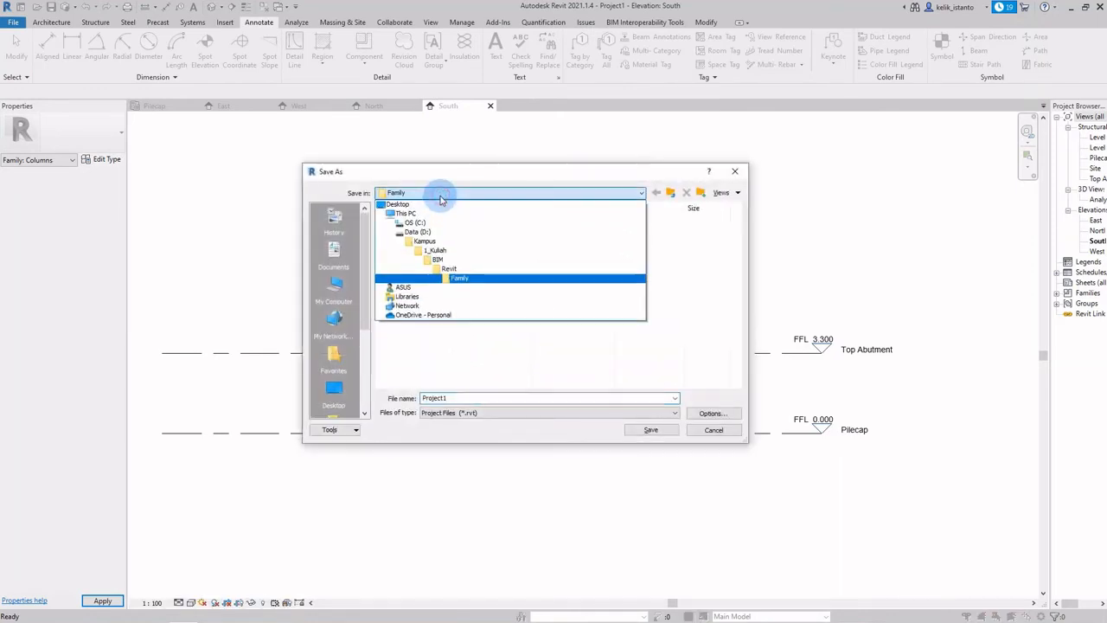
left_click(448, 268)
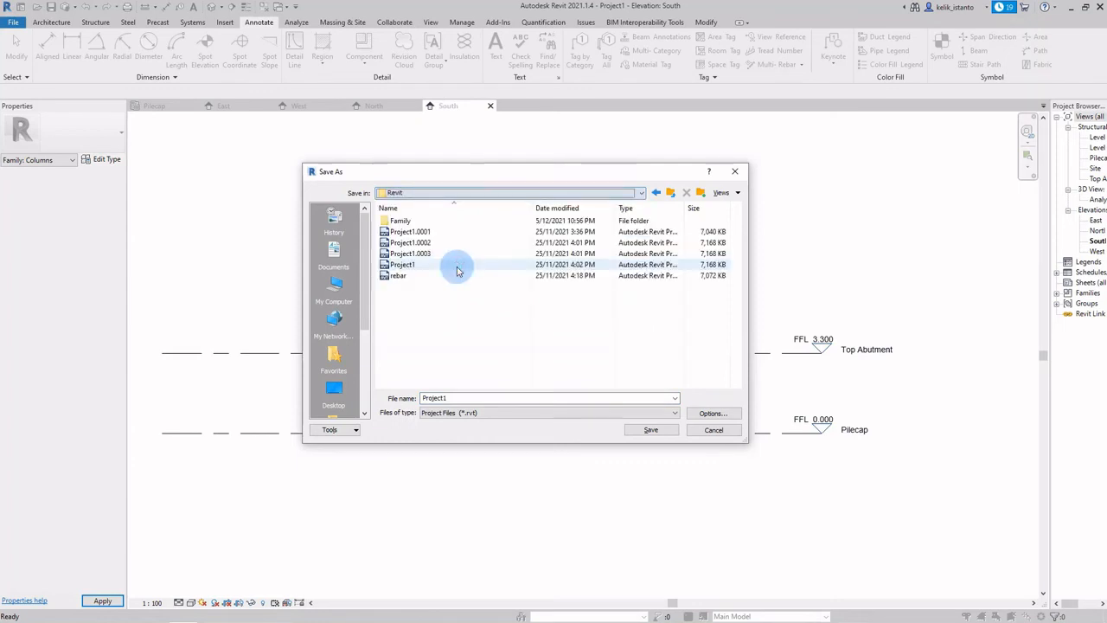
double_click(464, 397)
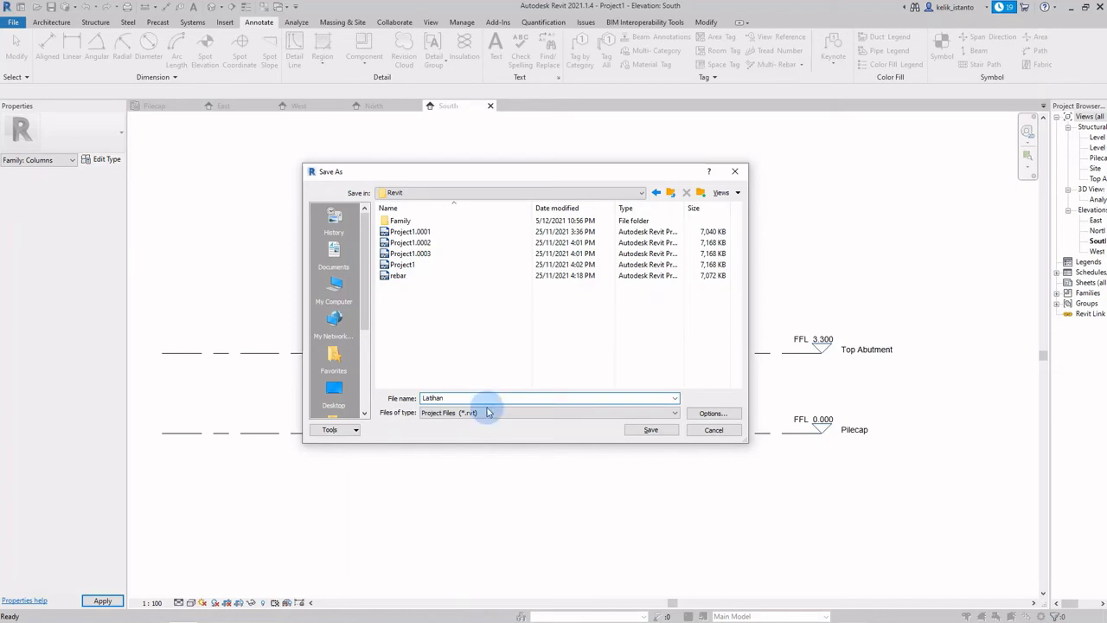
left_click(646, 429)
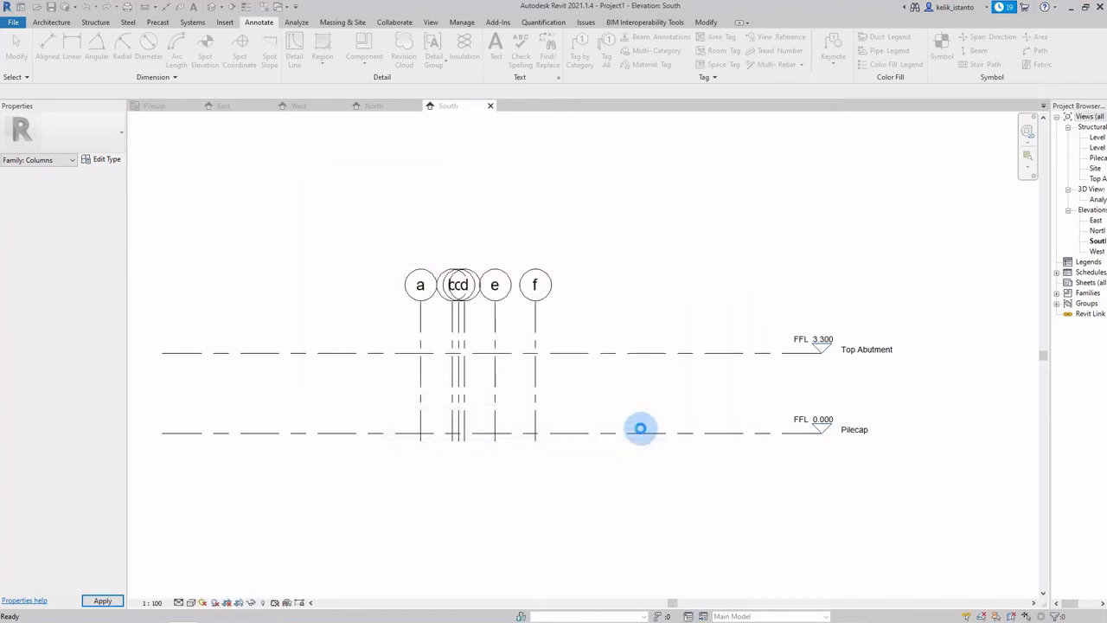
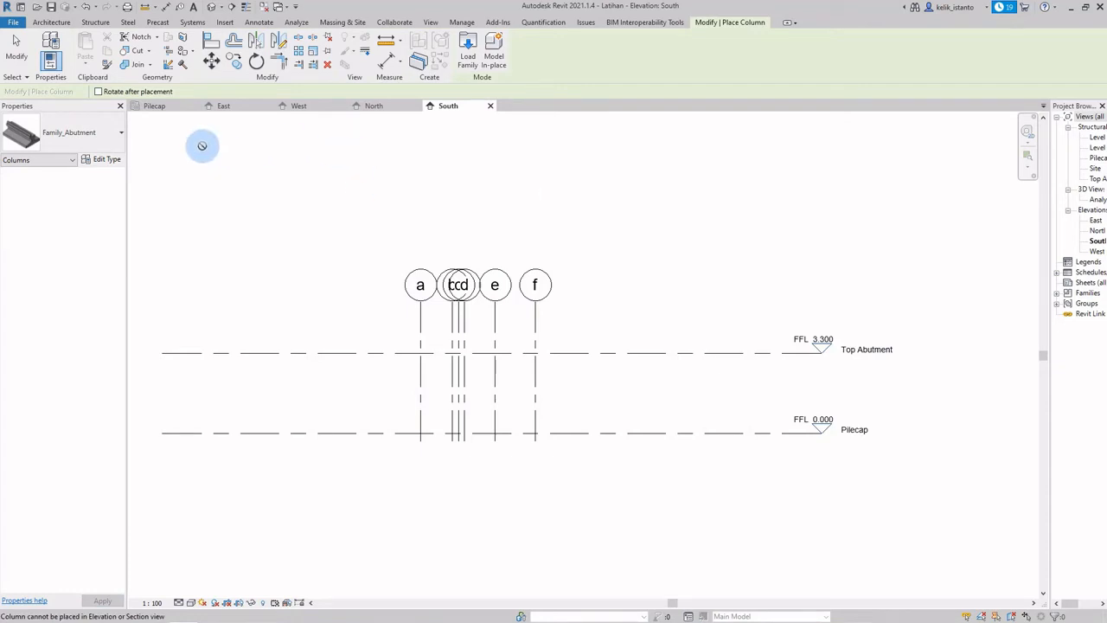
Step: Choose the Family_Abutment column type, switch to the Pilecap structural plan and leave column placement
left_click(120, 134)
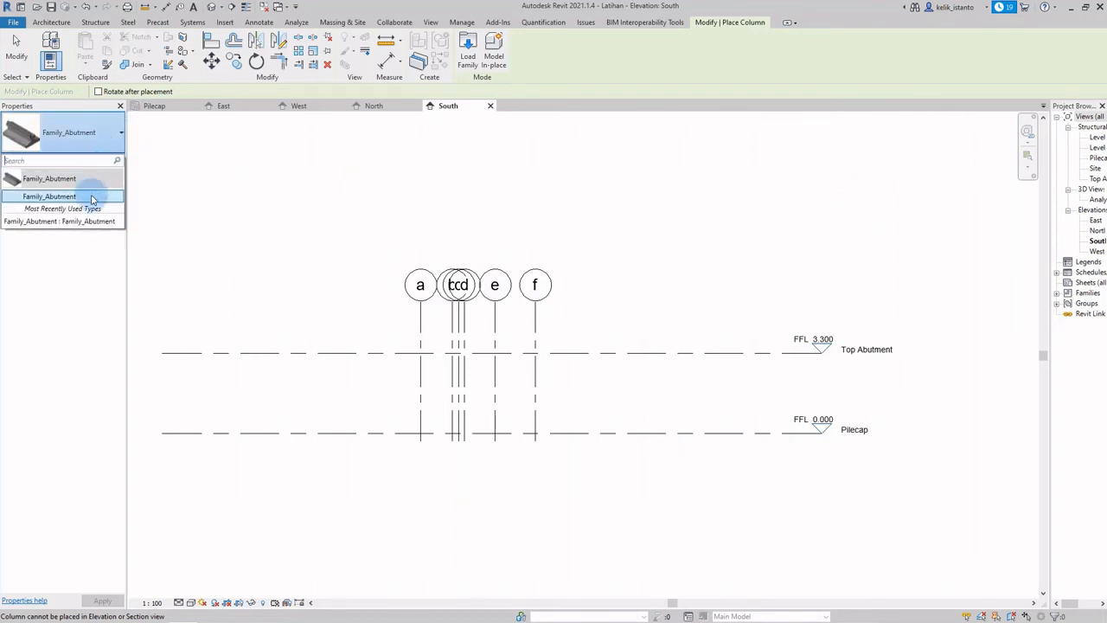
mouse_move(86, 200)
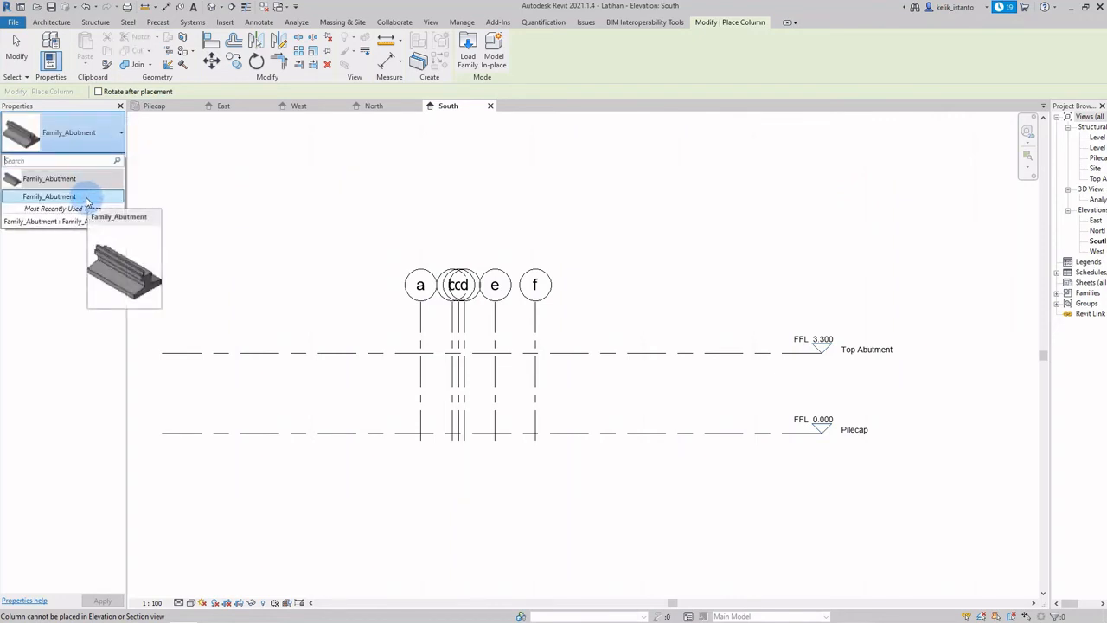
left_click(86, 200)
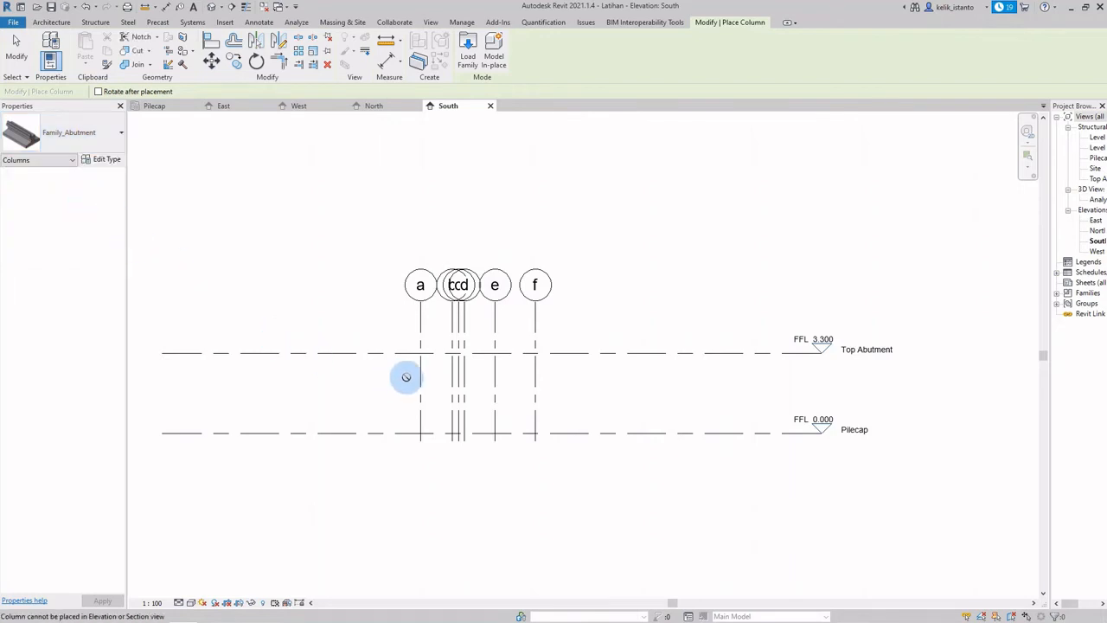
left_click(167, 109)
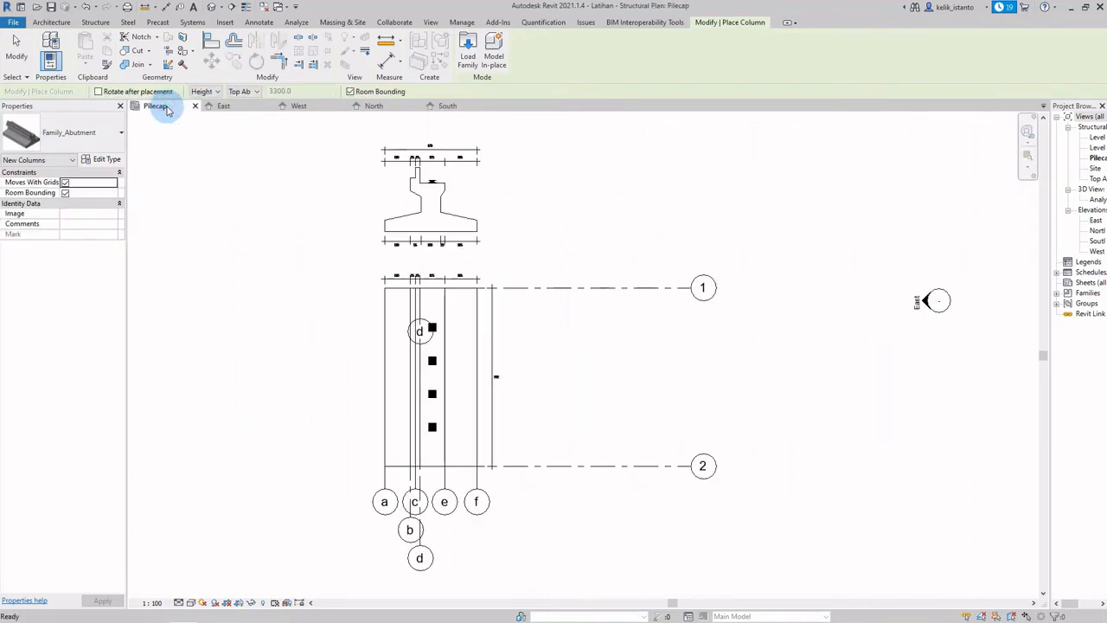
key("Escape")
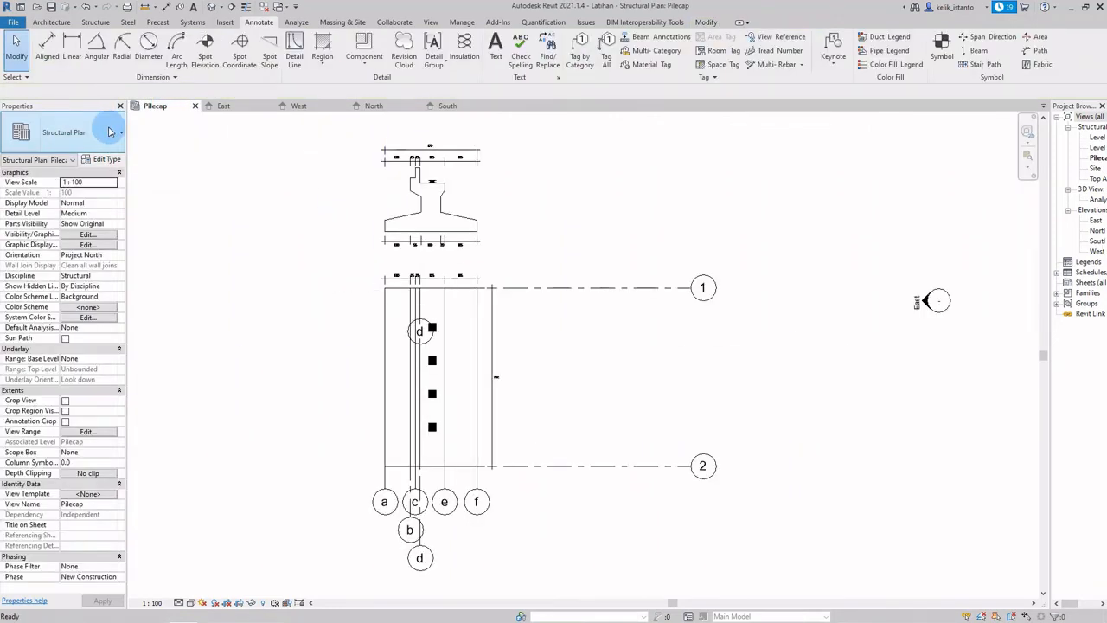
left_click(179, 150)
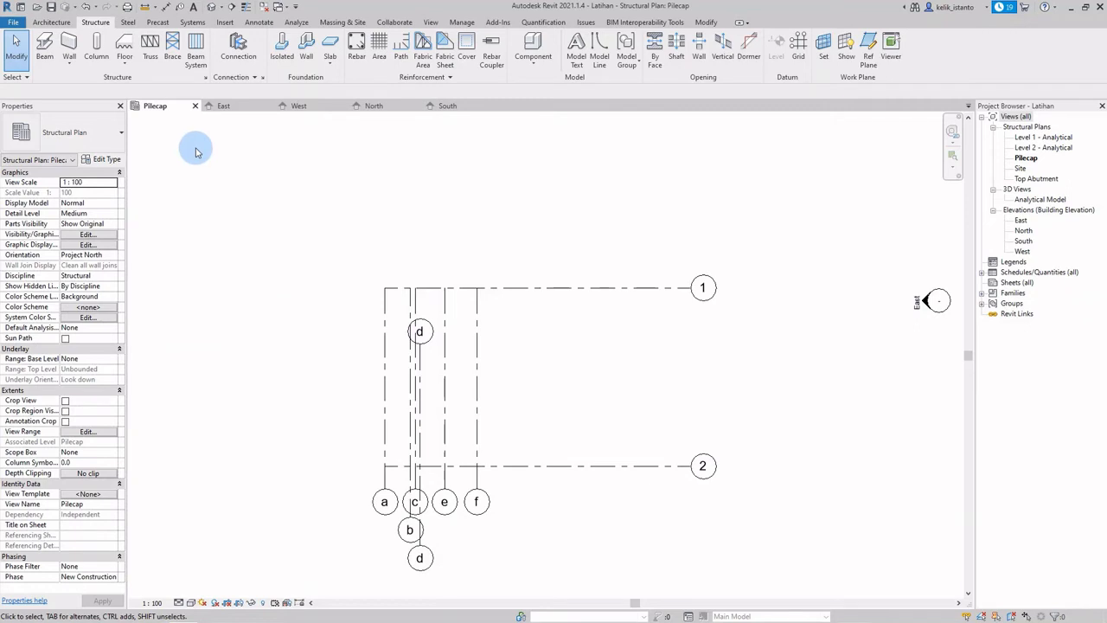
Step: Try to load Family_Abutment for structural column placement and look for it among the column types
left_click(94, 50)
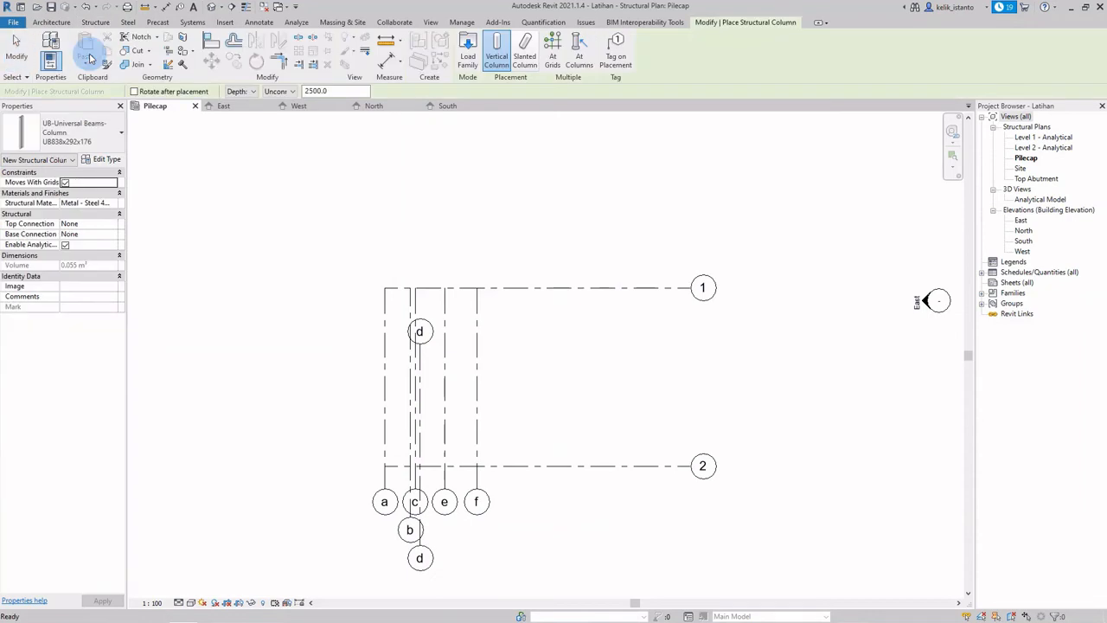
left_click(468, 50)
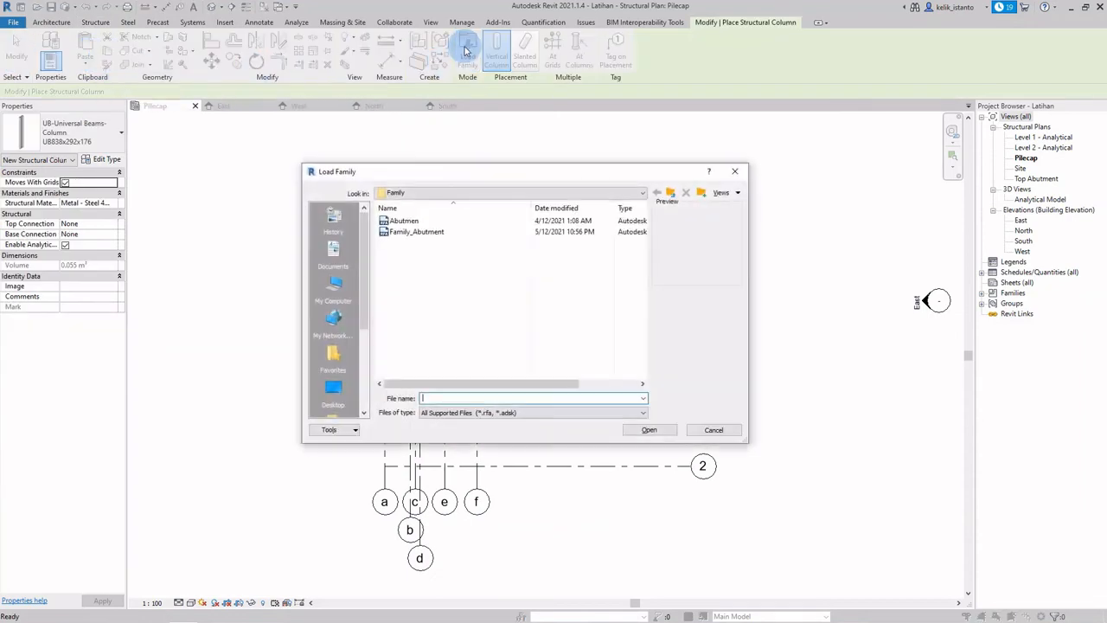
left_click(415, 232)
left_click(648, 430)
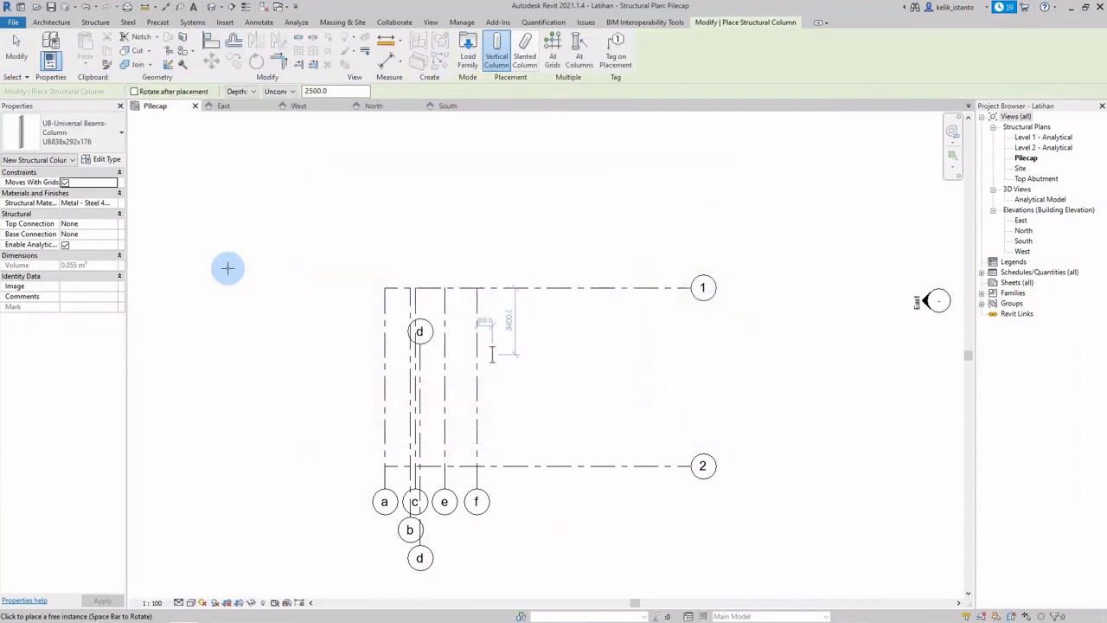
left_click(121, 134)
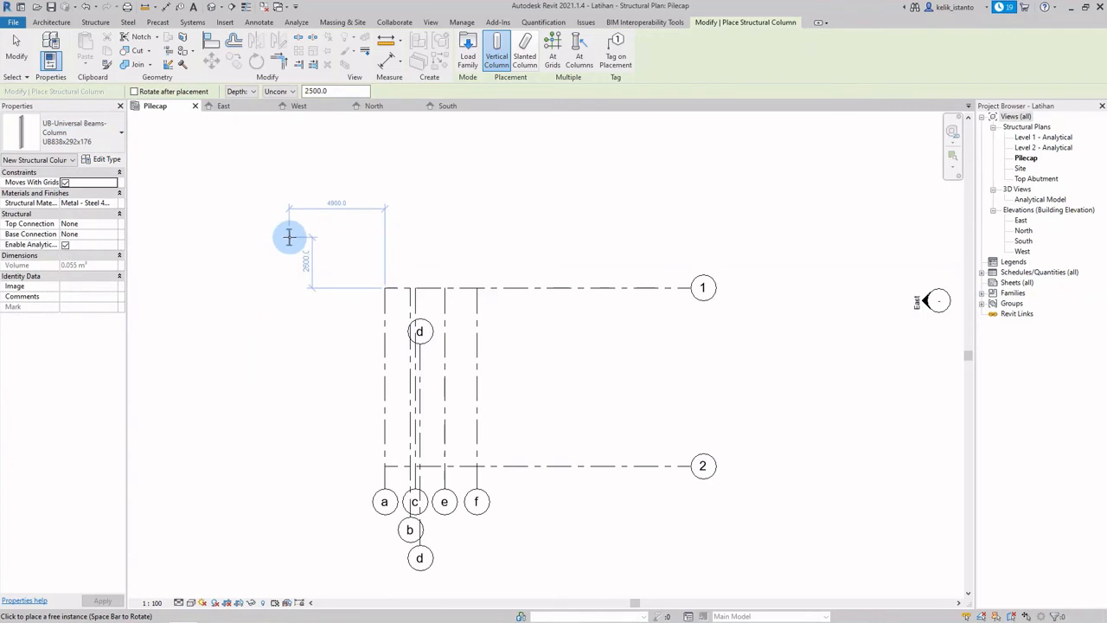
key("Escape")
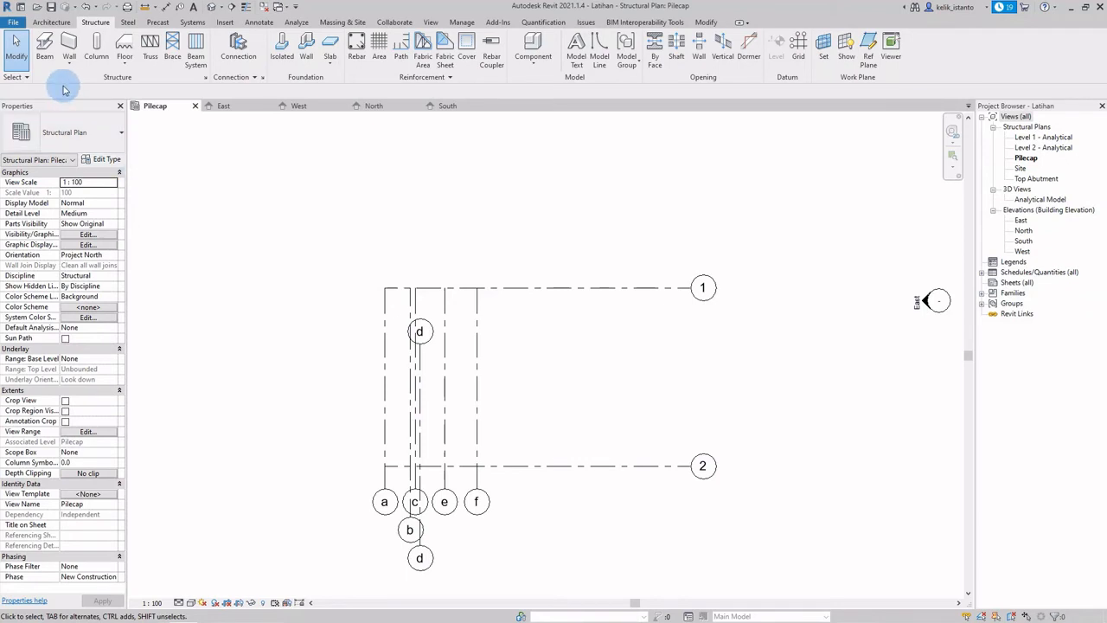
Step: Open the Family_Abutment family file from D:\Kampus\1_Kuliah\BIM\Revit\Family for editing
left_click(15, 24)
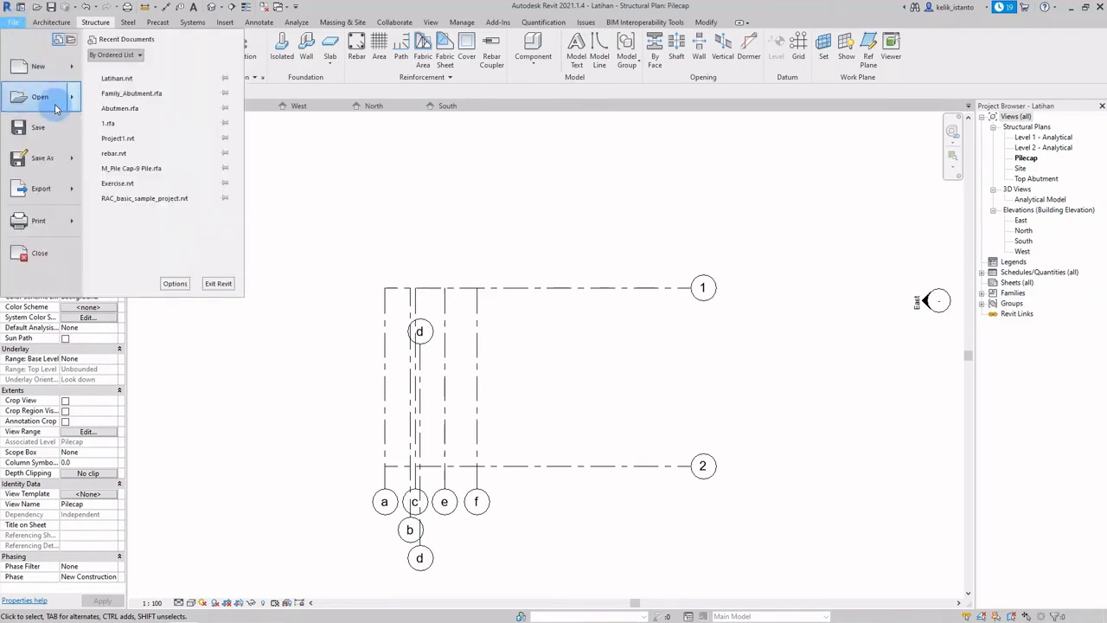
mouse_move(75, 102)
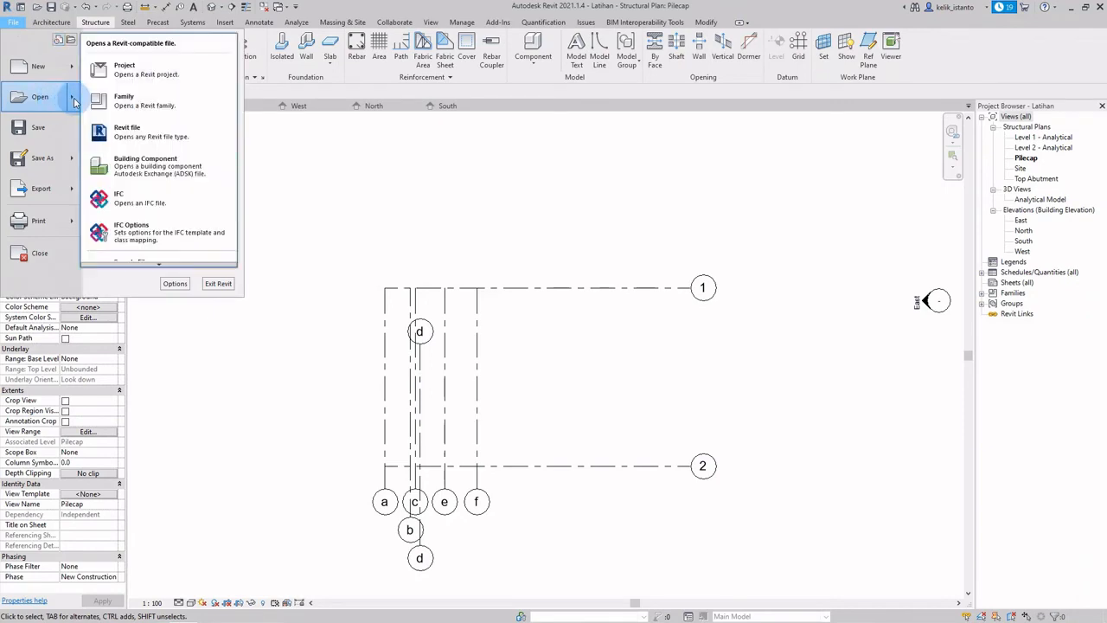
left_click(121, 101)
left_click(446, 42)
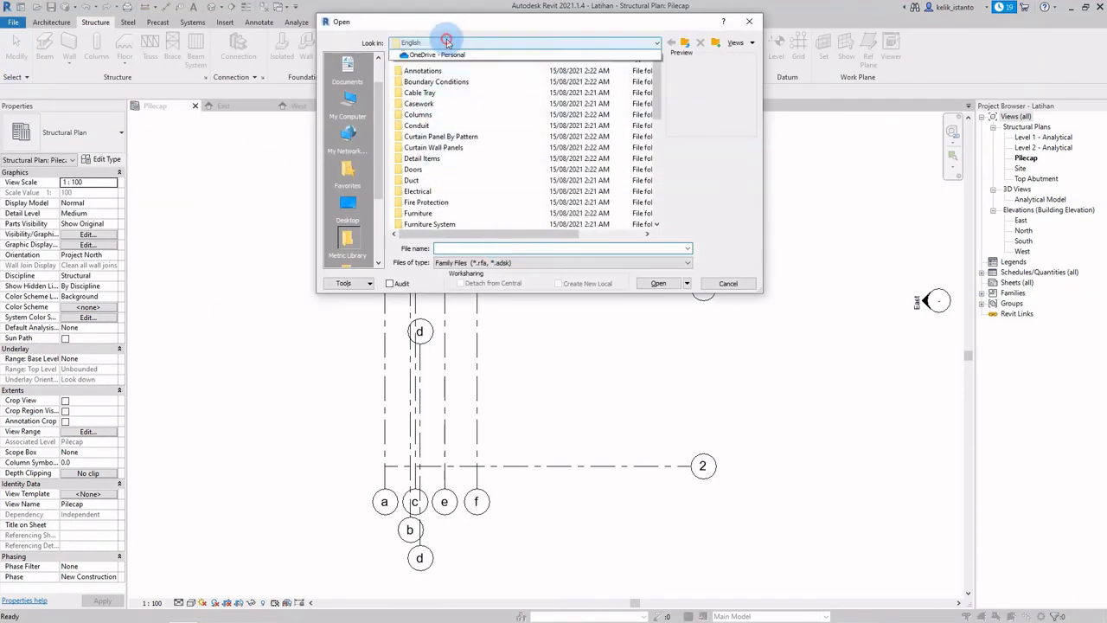
left_click(436, 126)
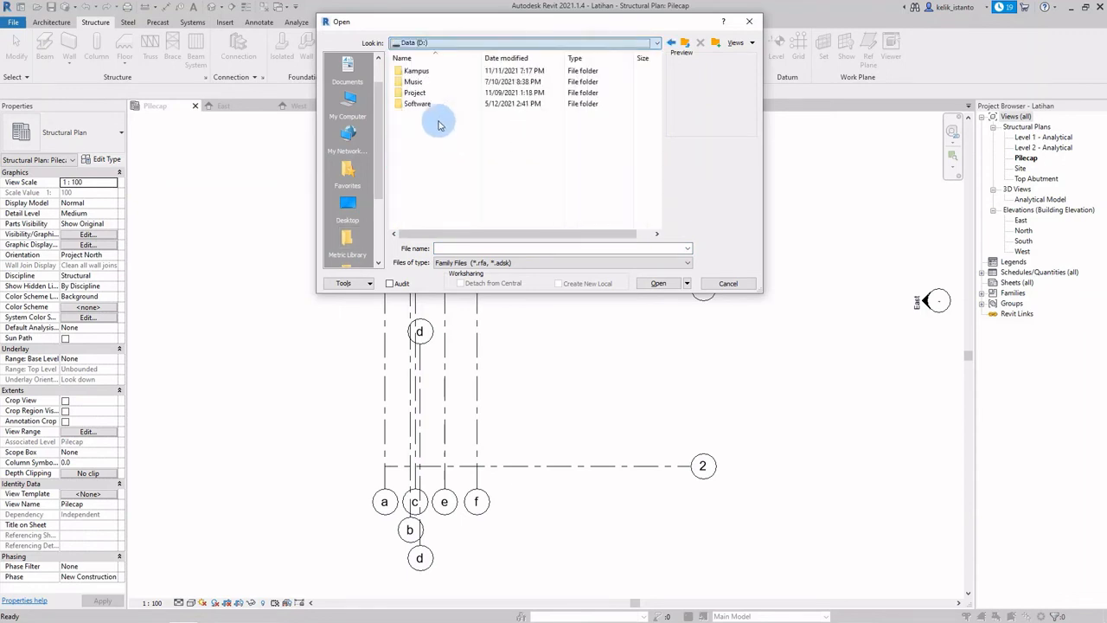
double_click(420, 71)
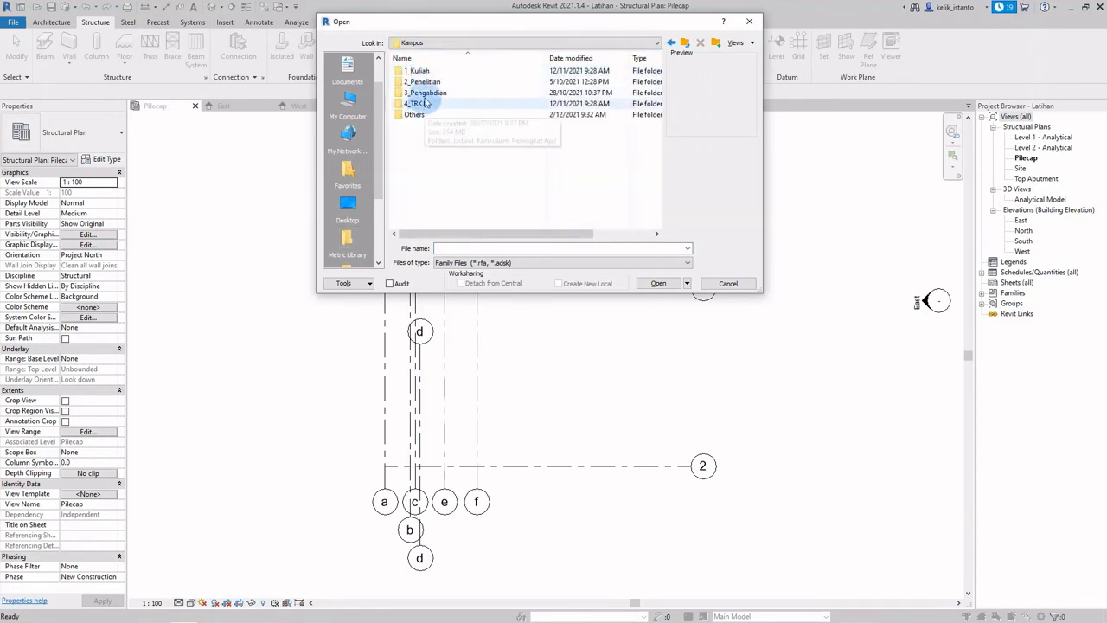
double_click(420, 72)
double_click(417, 93)
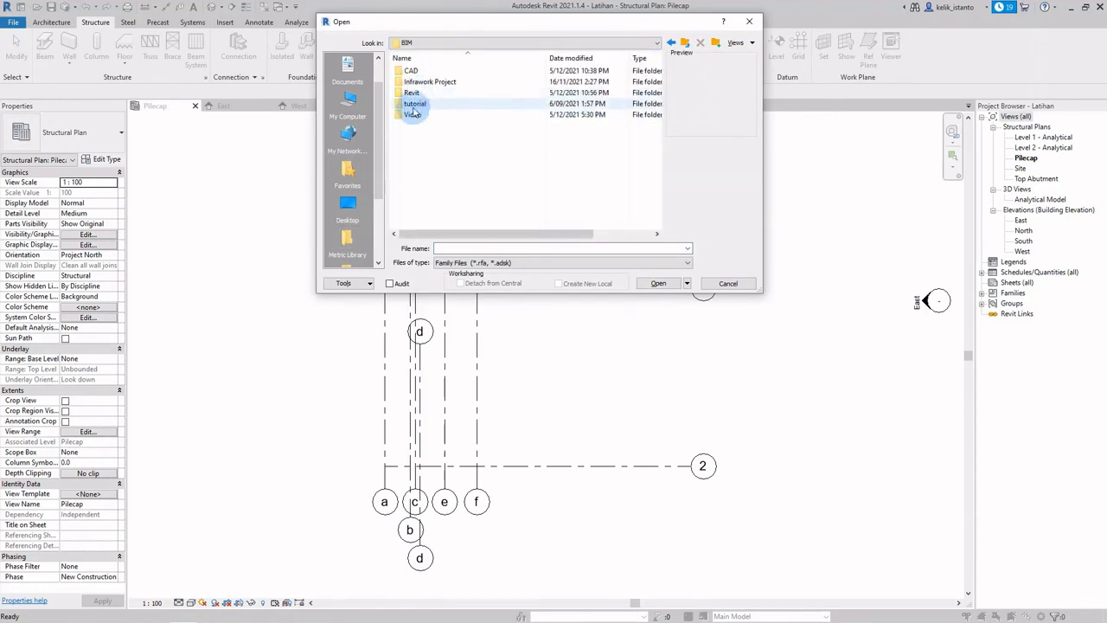
double_click(413, 95)
double_click(418, 73)
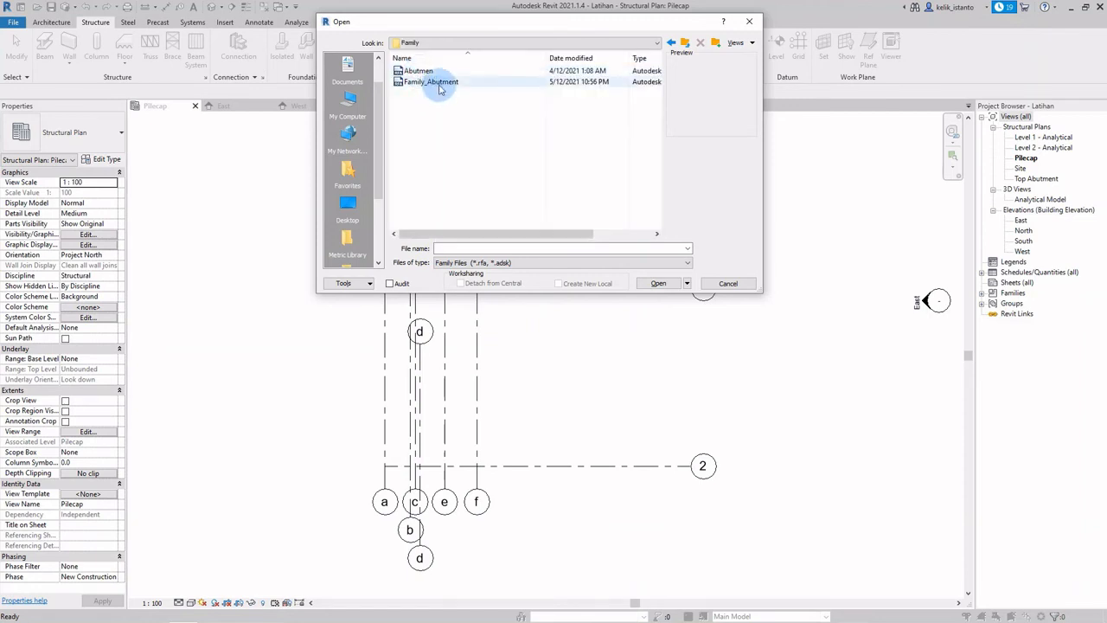
left_click(432, 82)
left_click(658, 283)
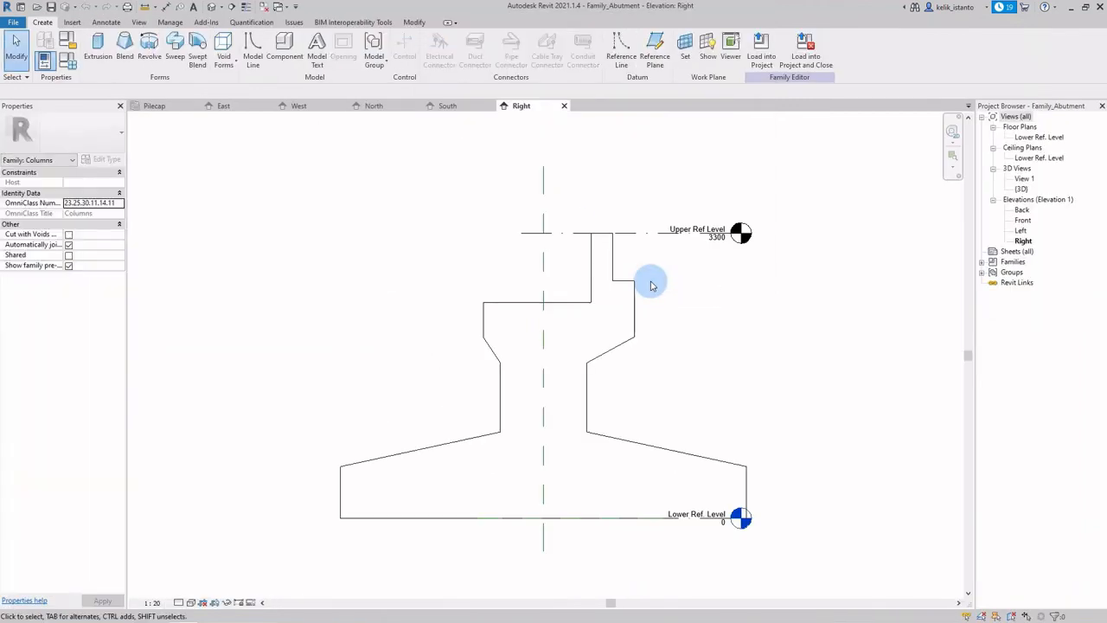
left_click(585, 305)
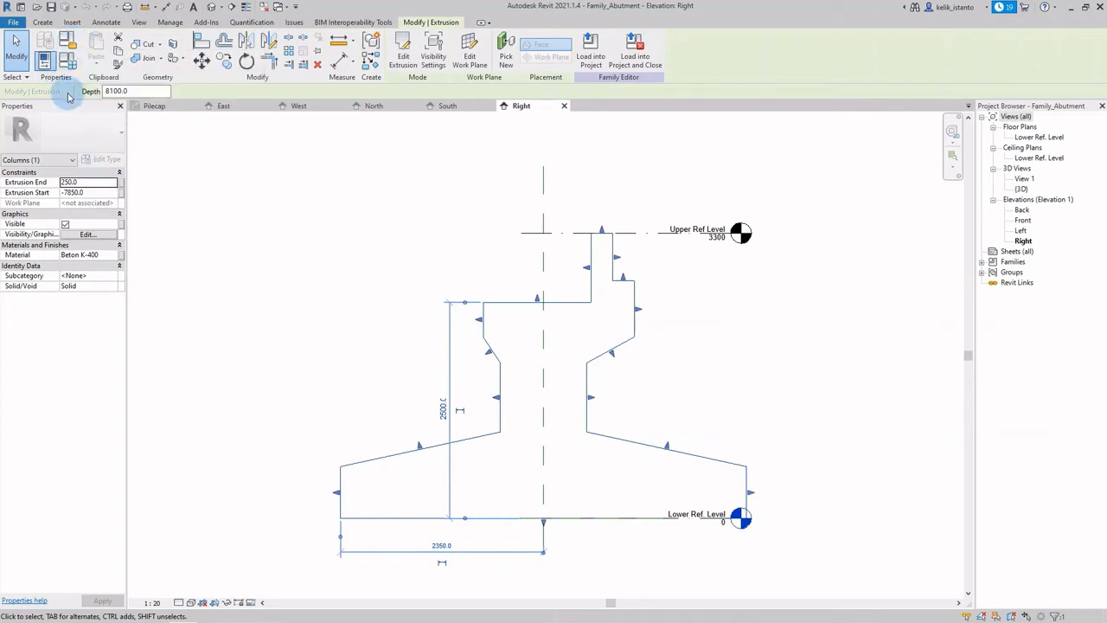
left_click(71, 64)
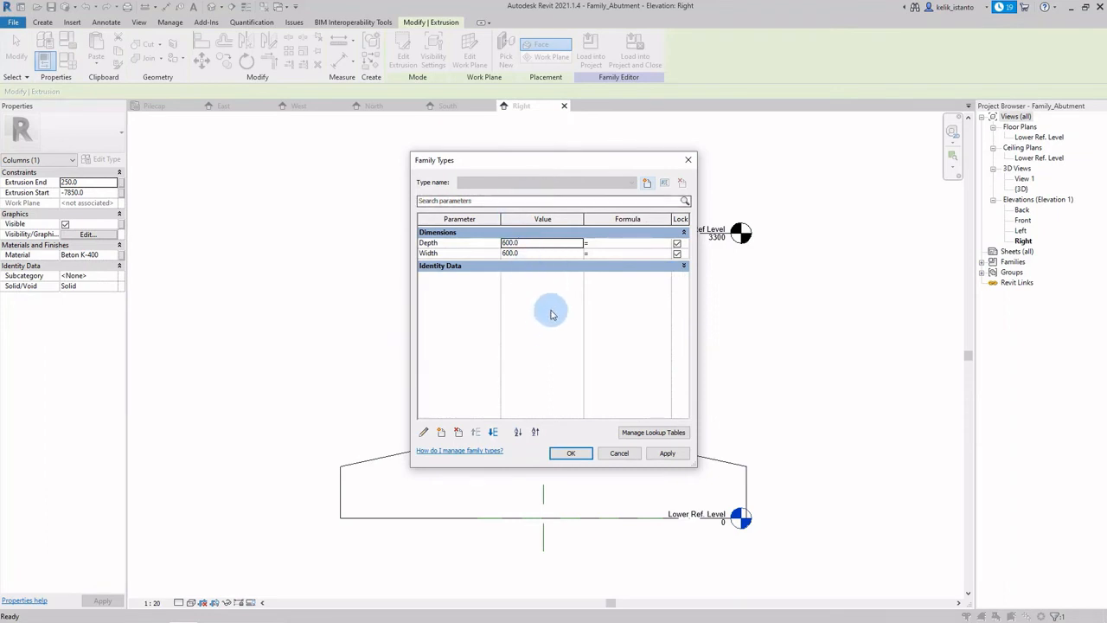
left_click(619, 452)
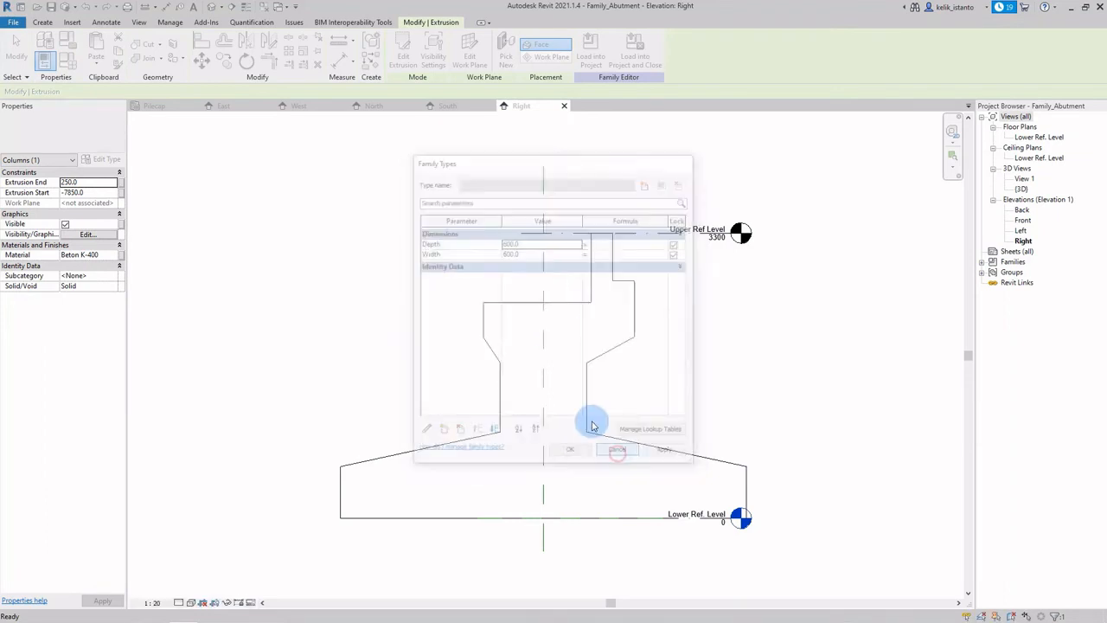
Step: Change the abutment family's category to Structural Columns and save the family
left_click(517, 303)
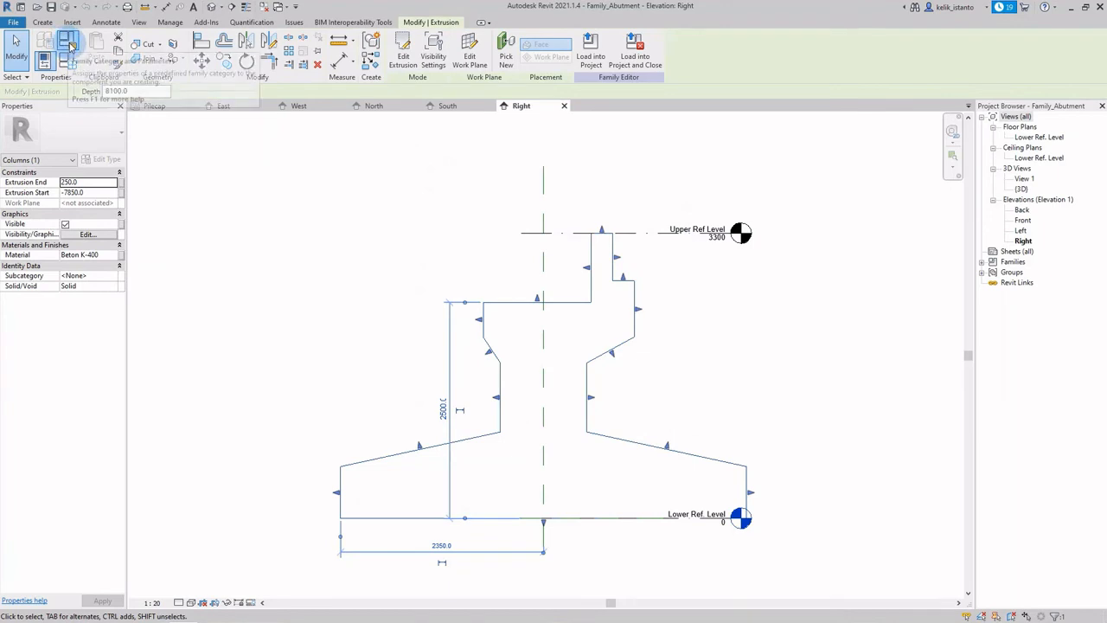
left_click(68, 45)
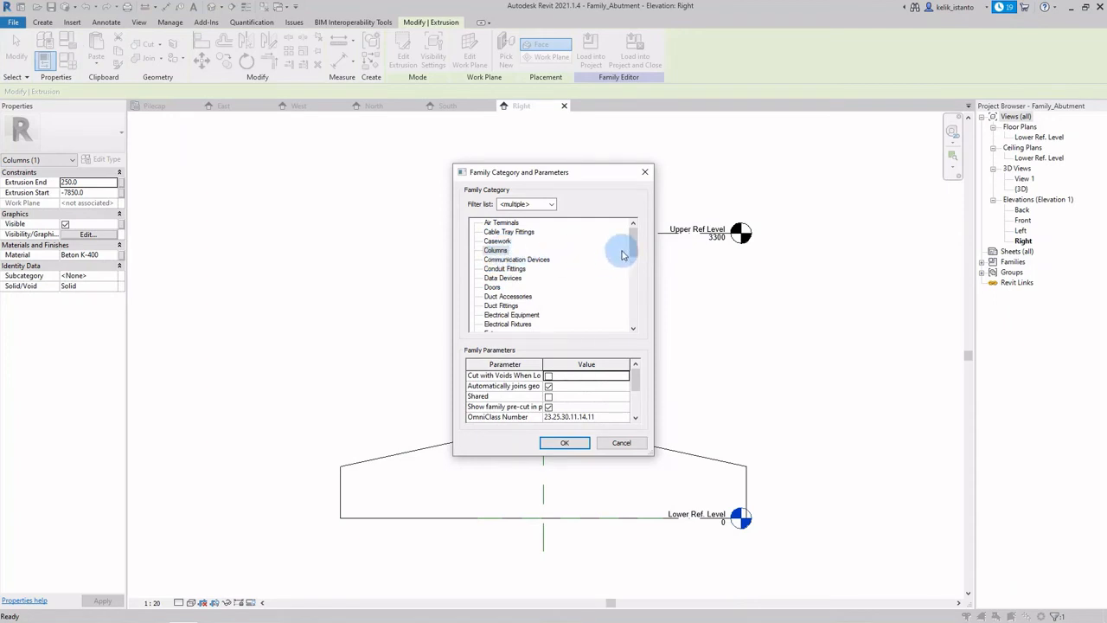
left_click_drag(629, 253, 632, 306)
left_click(521, 305)
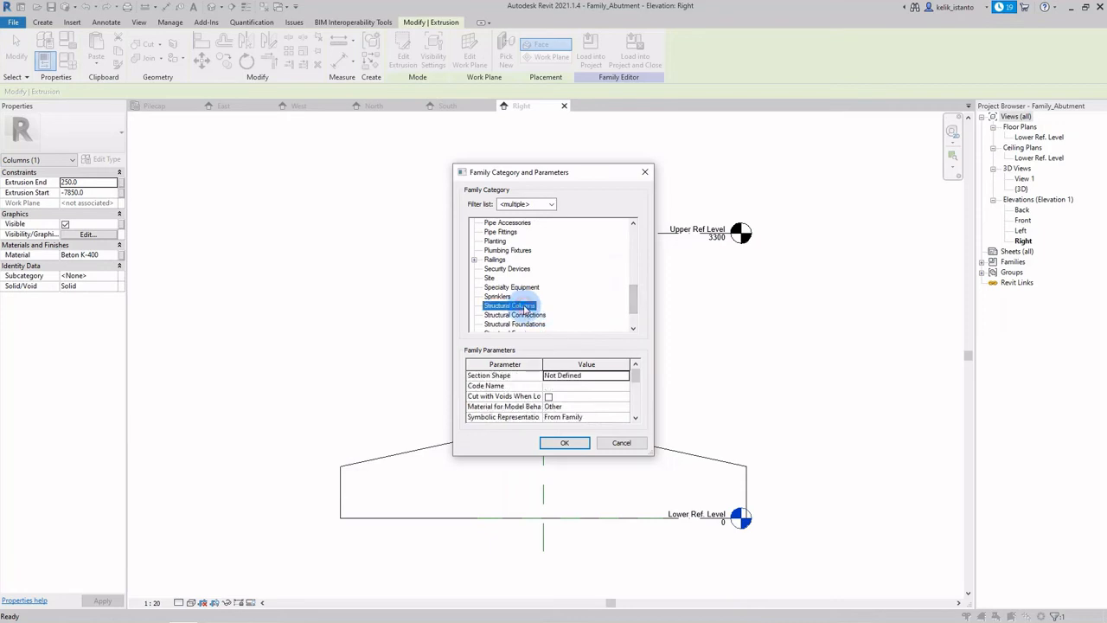
left_click(564, 443)
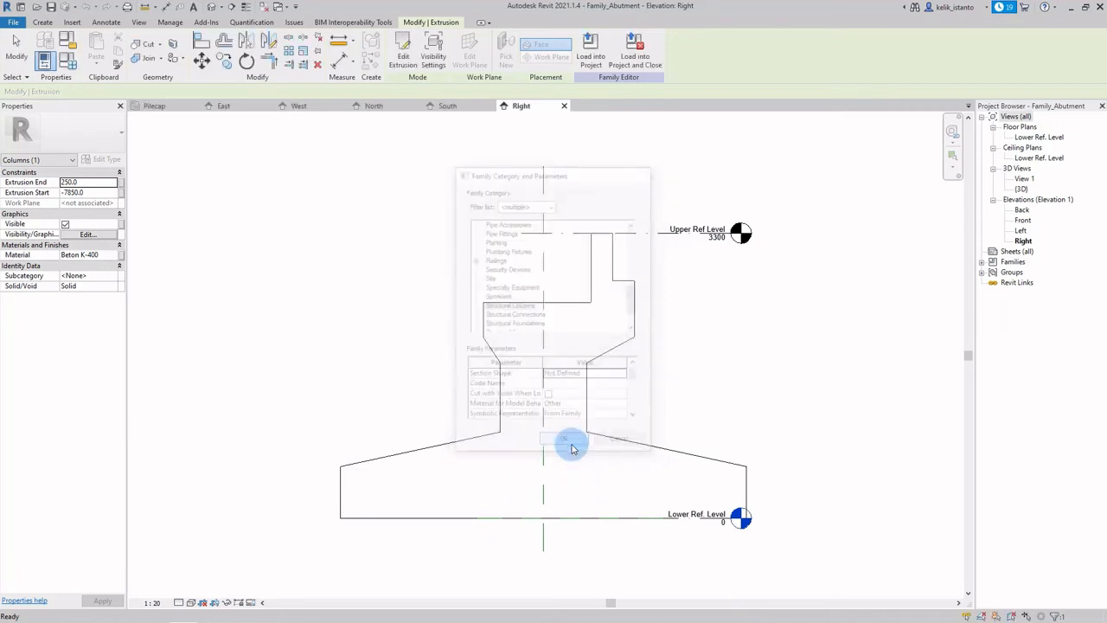
left_click(14, 21)
left_click(49, 11)
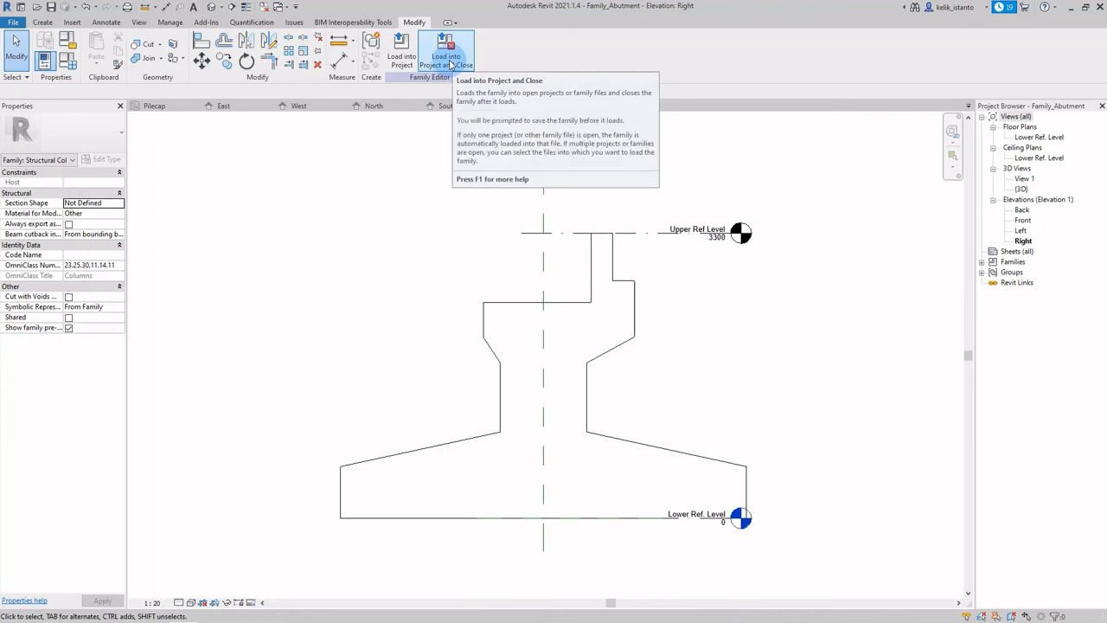
Step: Load the family into the Latihan project and close it, overwriting the existing version
left_click(166, 107)
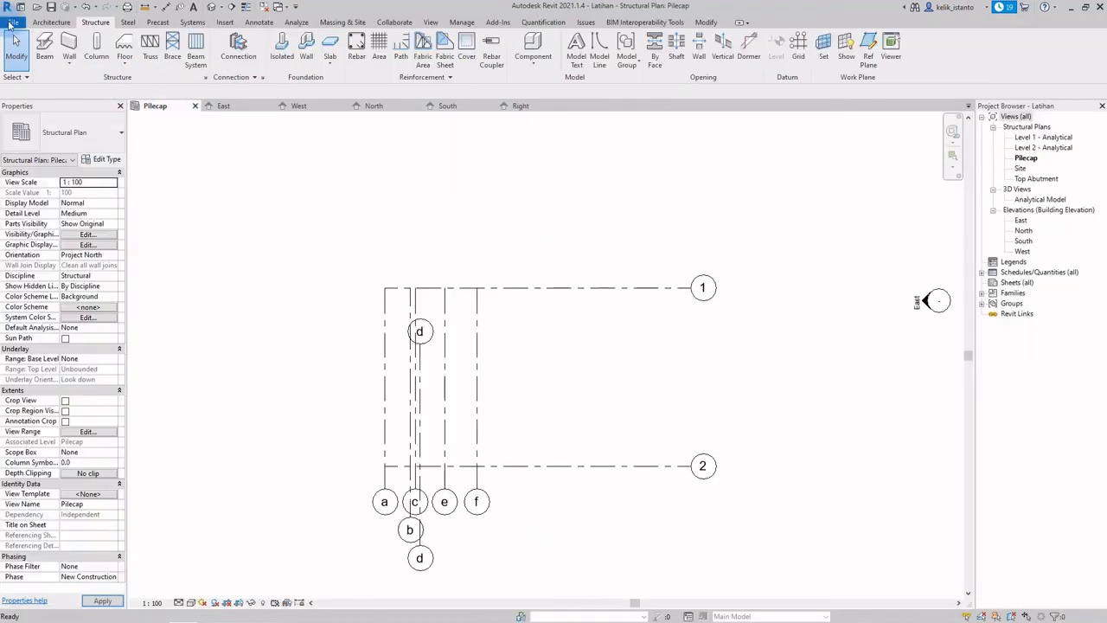
left_click(509, 109)
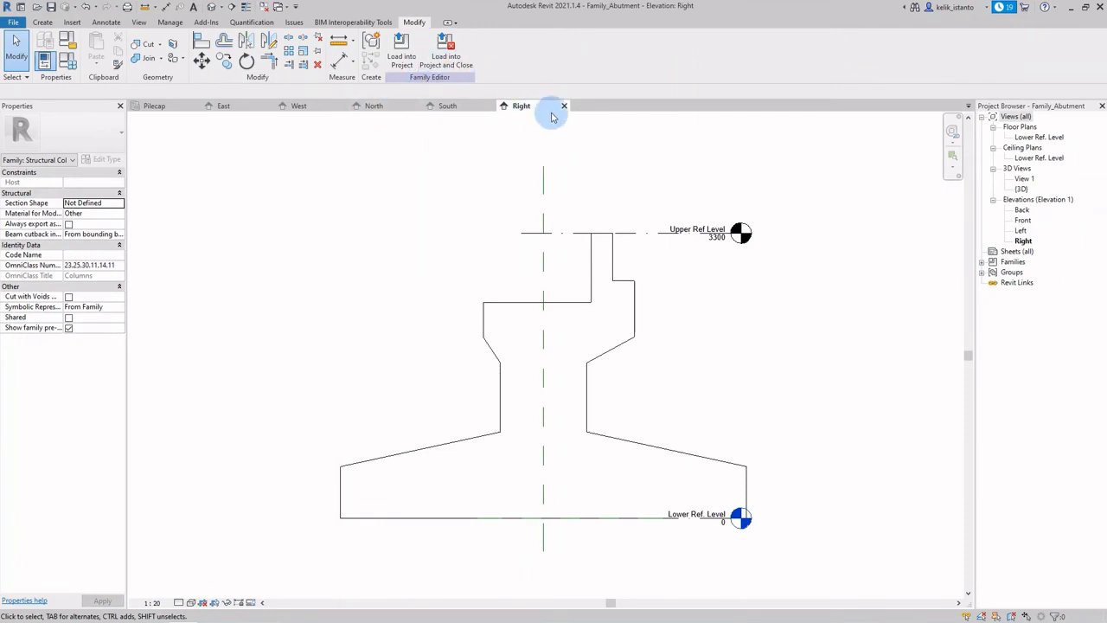
left_click(445, 52)
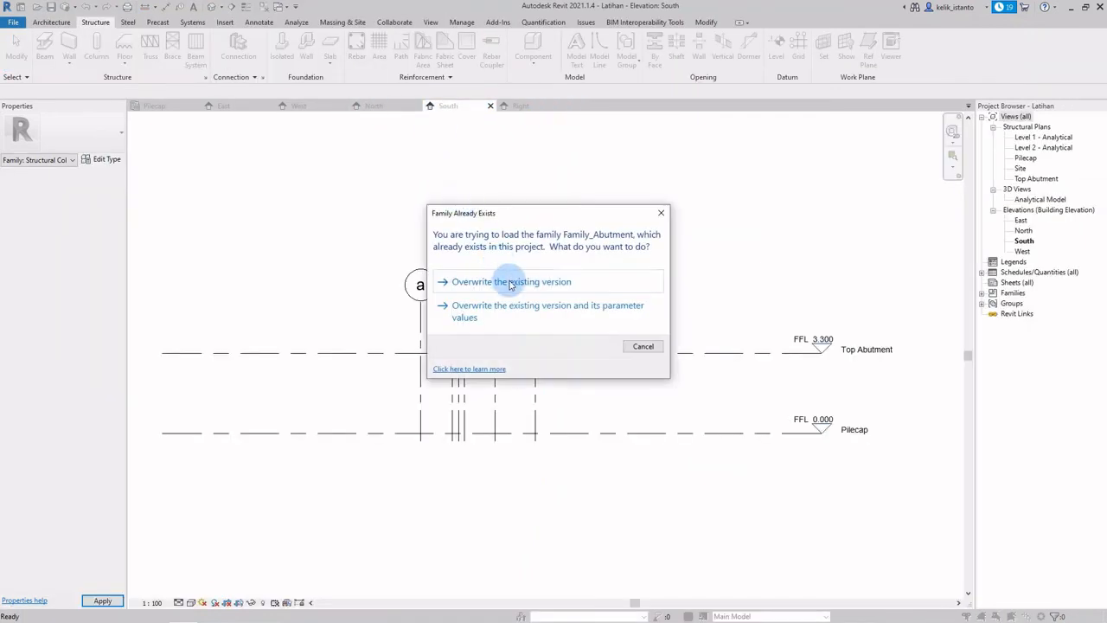
left_click(505, 282)
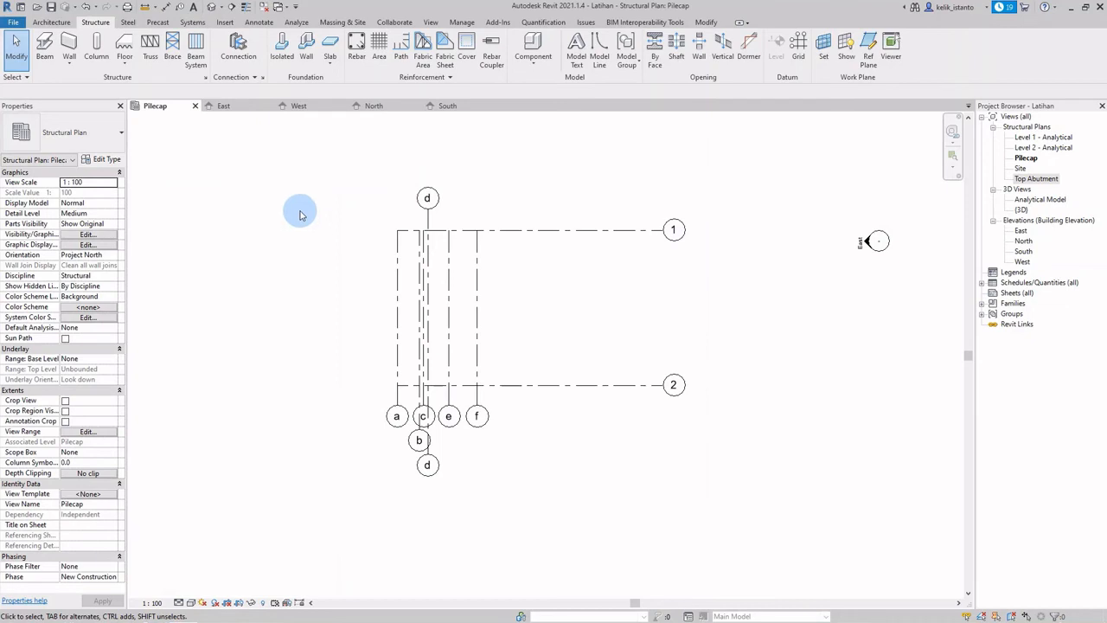
Step: Examine the grid layout and the surrounding elevation markers in the Pilecap structural plan
scroll(329, 240, "down", 4)
middle_click_drag(371, 287, 440, 334)
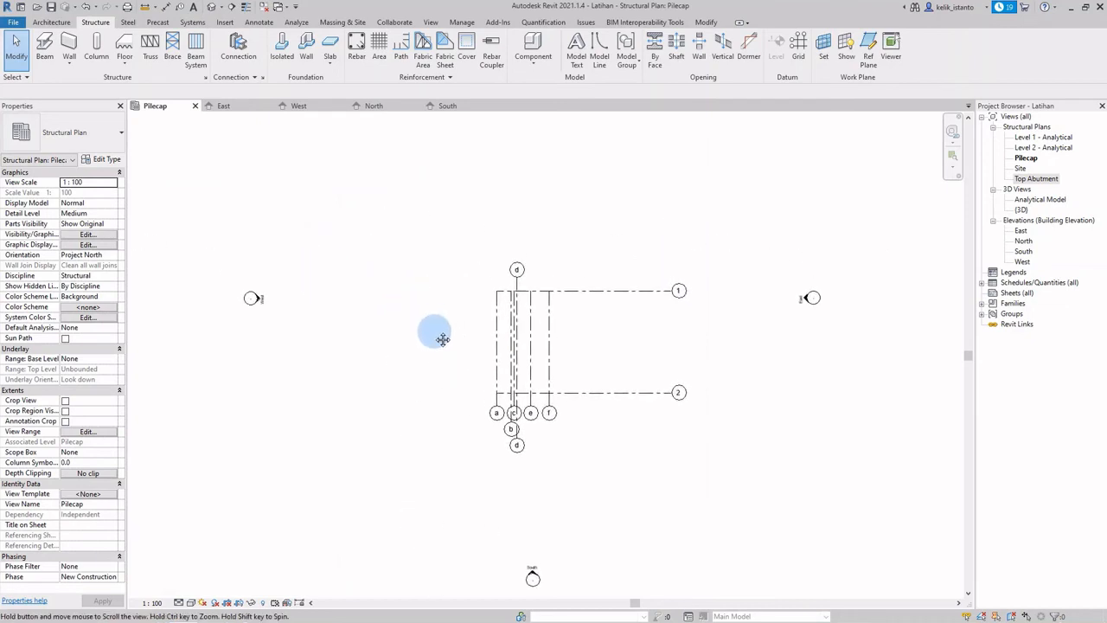
scroll(397, 257, "down", 2)
scroll(399, 258, "down", 1)
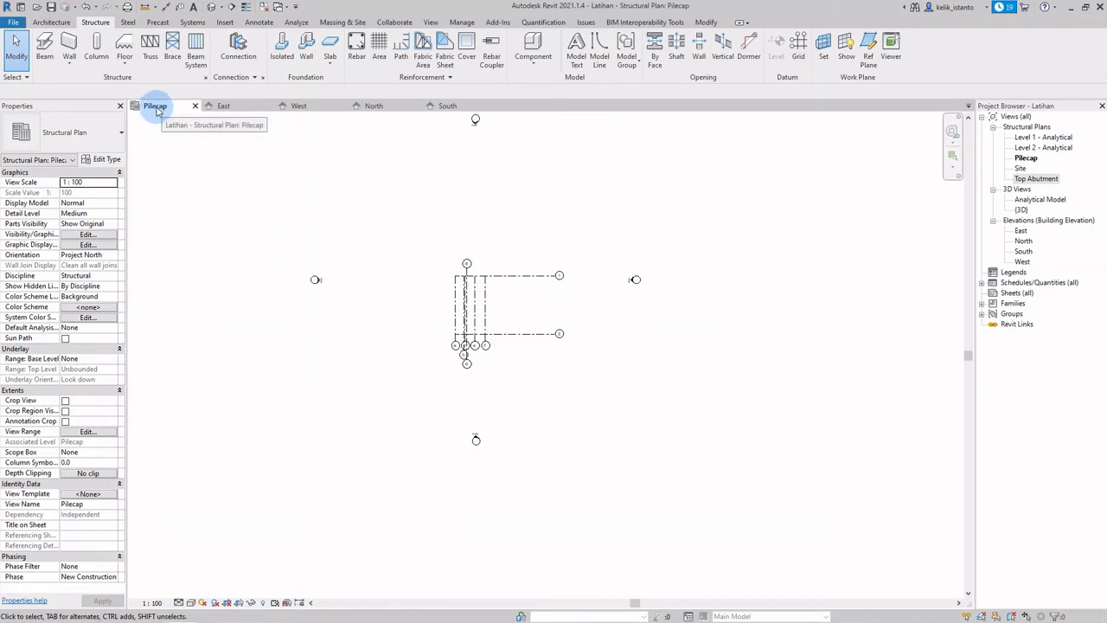
middle_click_drag(410, 196, 398, 257)
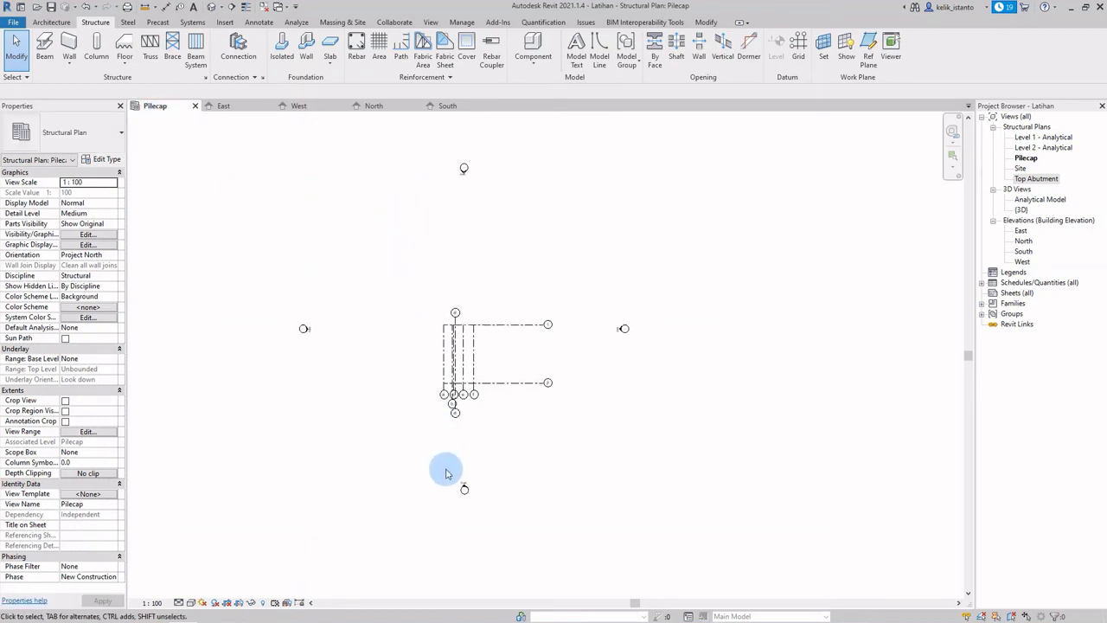
scroll(446, 473, "up", 2)
middle_click_drag(256, 264, 267, 337)
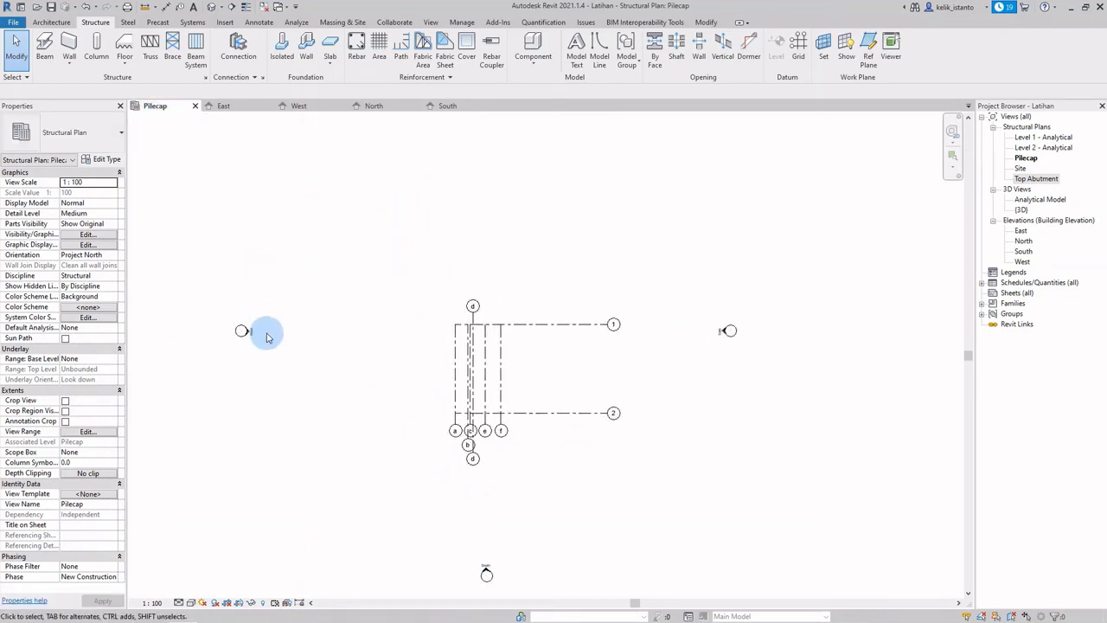
middle_click_drag(427, 257, 427, 358)
scroll(703, 434, "up", 1)
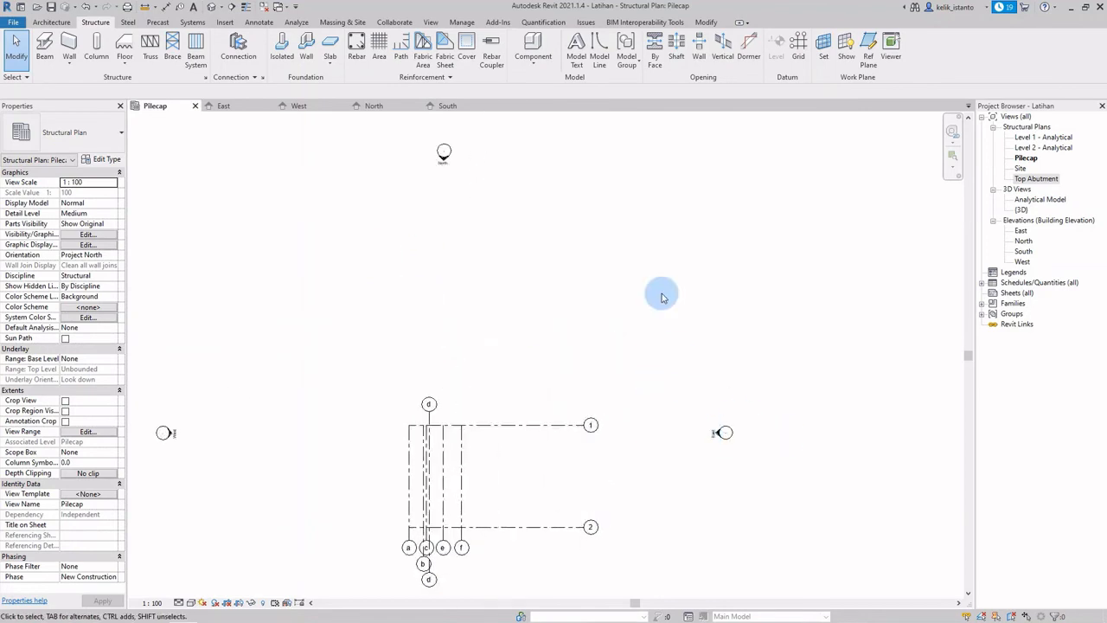
scroll(661, 297, "down", 1)
middle_click_drag(627, 358, 627, 230)
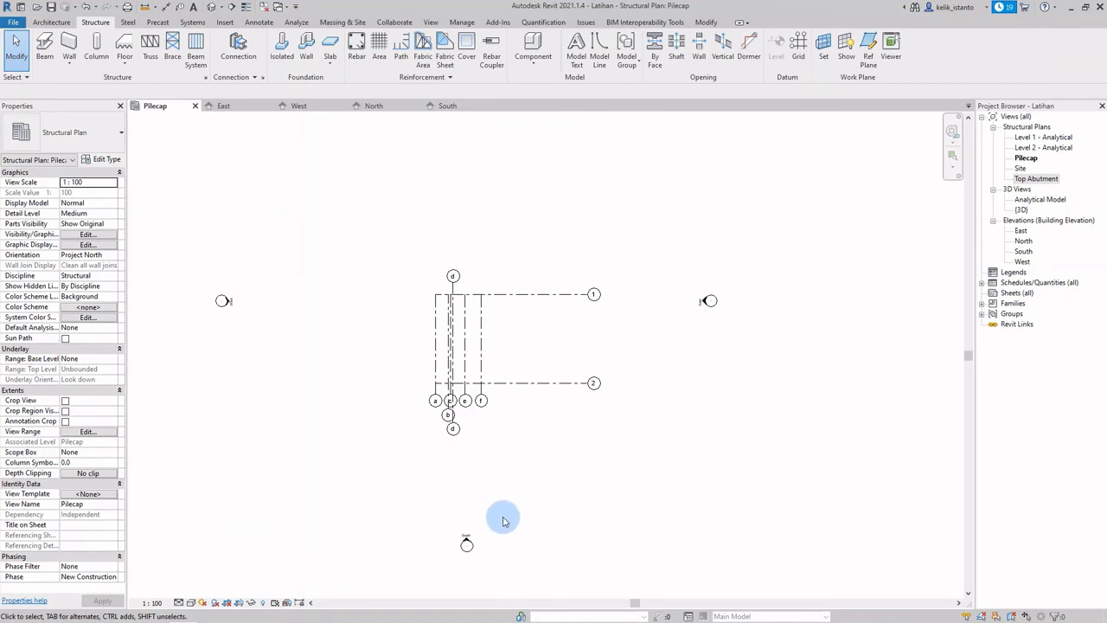
Step: Start structural column placement from the South elevation, pick grid a as the work plane and open the East elevation
left_click(448, 107)
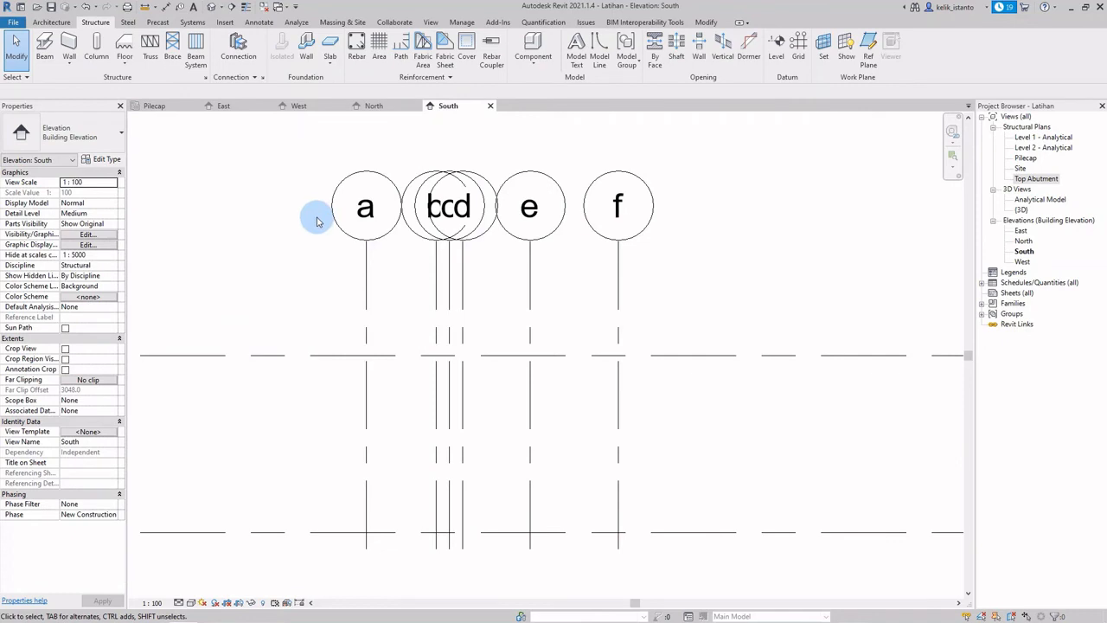
left_click(97, 45)
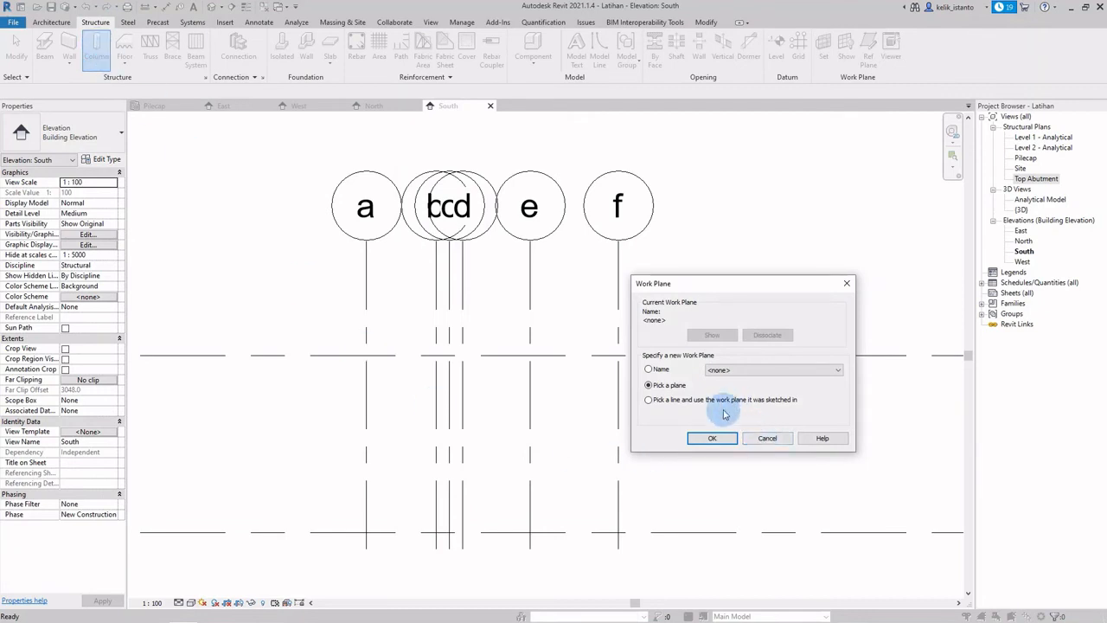
left_click(711, 439)
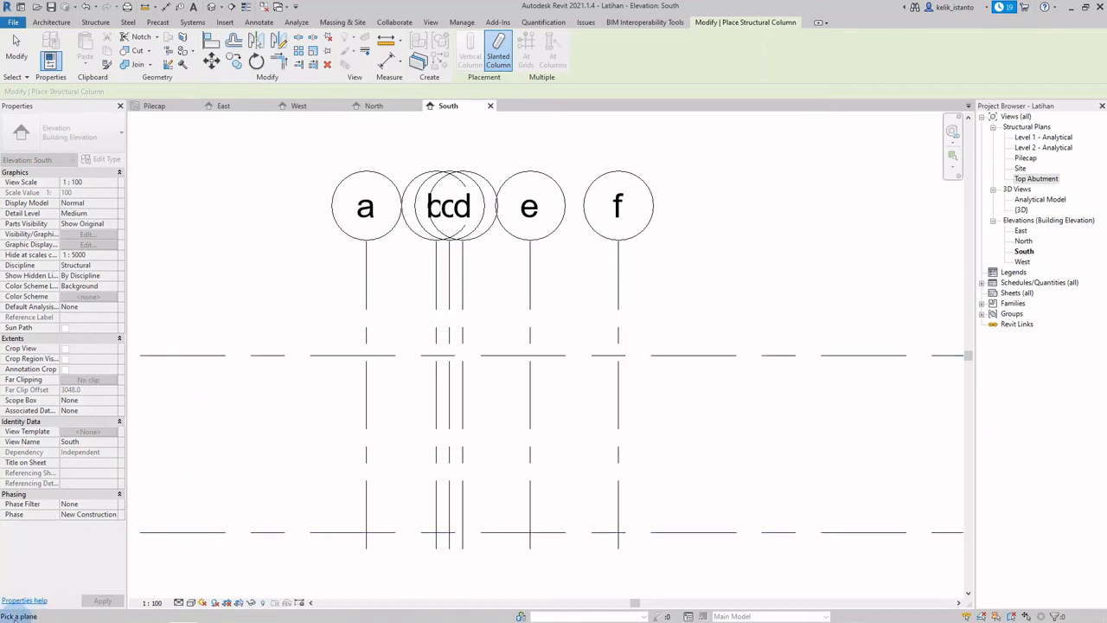
left_click(365, 458)
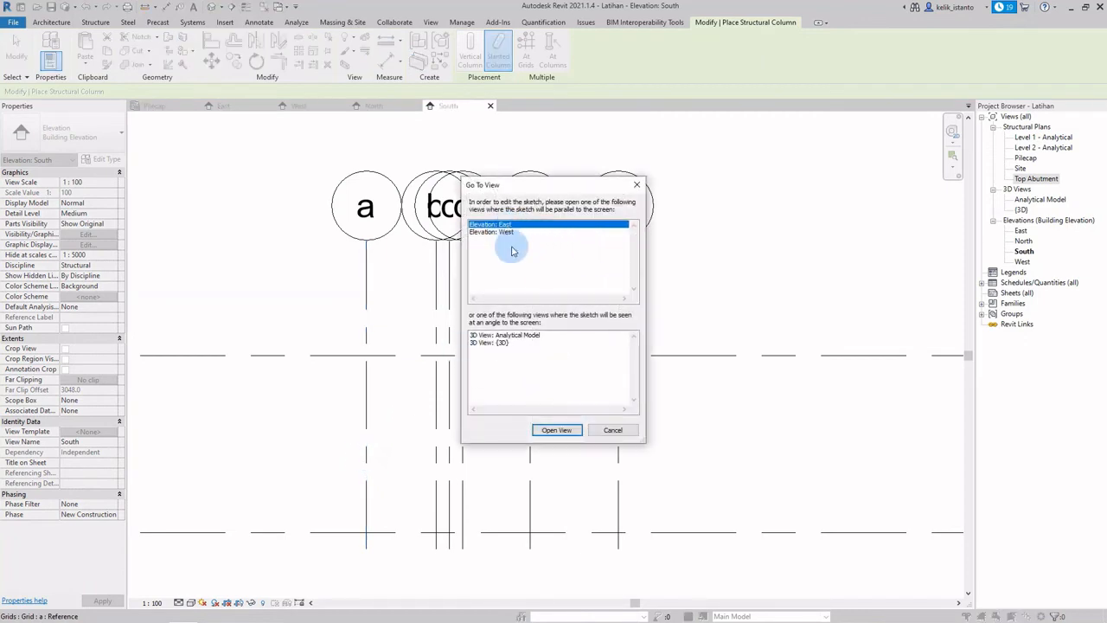
left_click(560, 438)
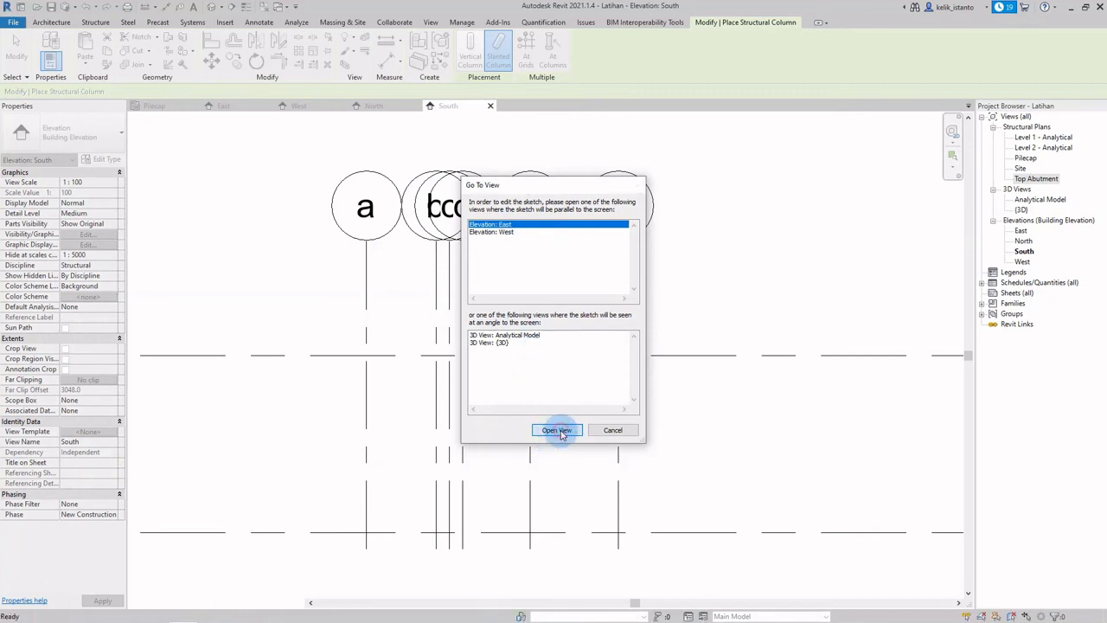
Step: Place a slanted Family_Abutment column along grid 2 from the Pilecap level to the Top Abutment level, and finish placement
scroll(468, 412, "up", 5)
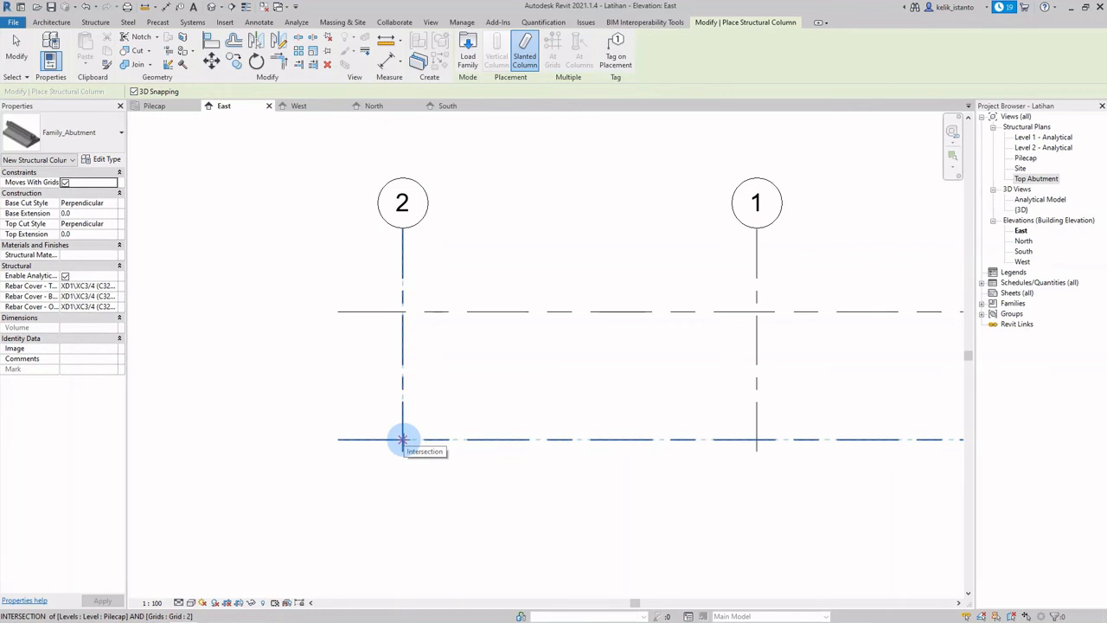
left_click(402, 439)
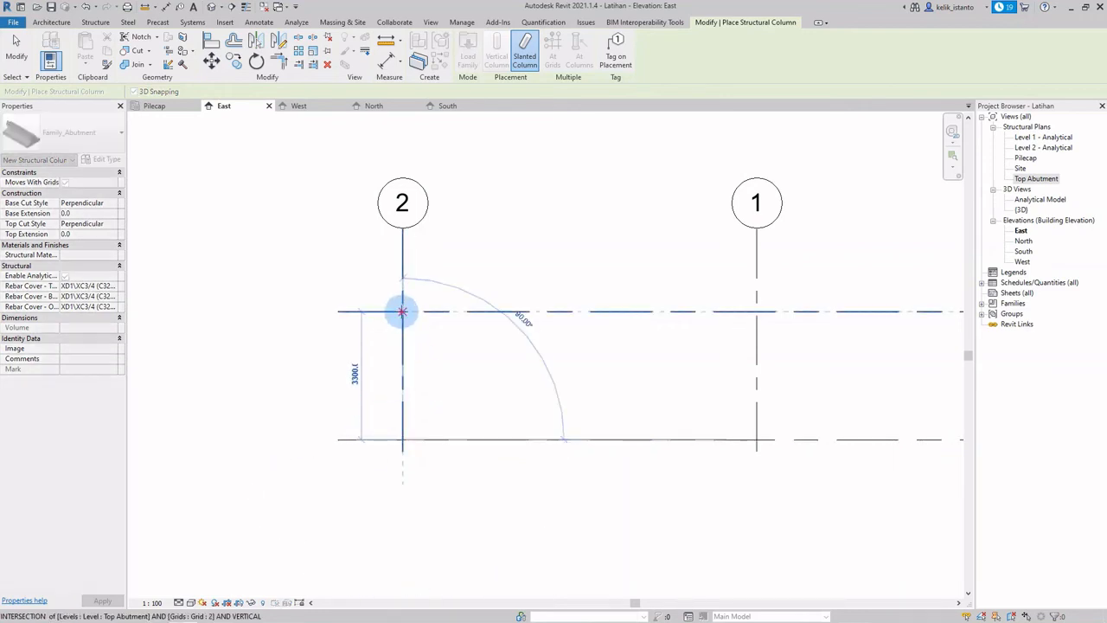
left_click(402, 311)
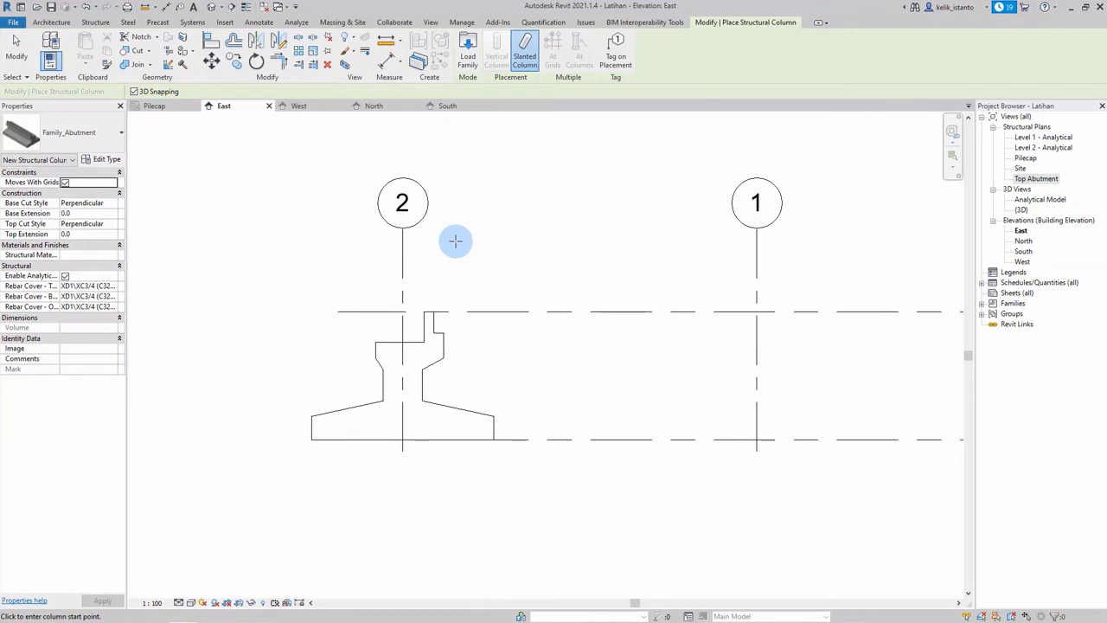
left_click(21, 55)
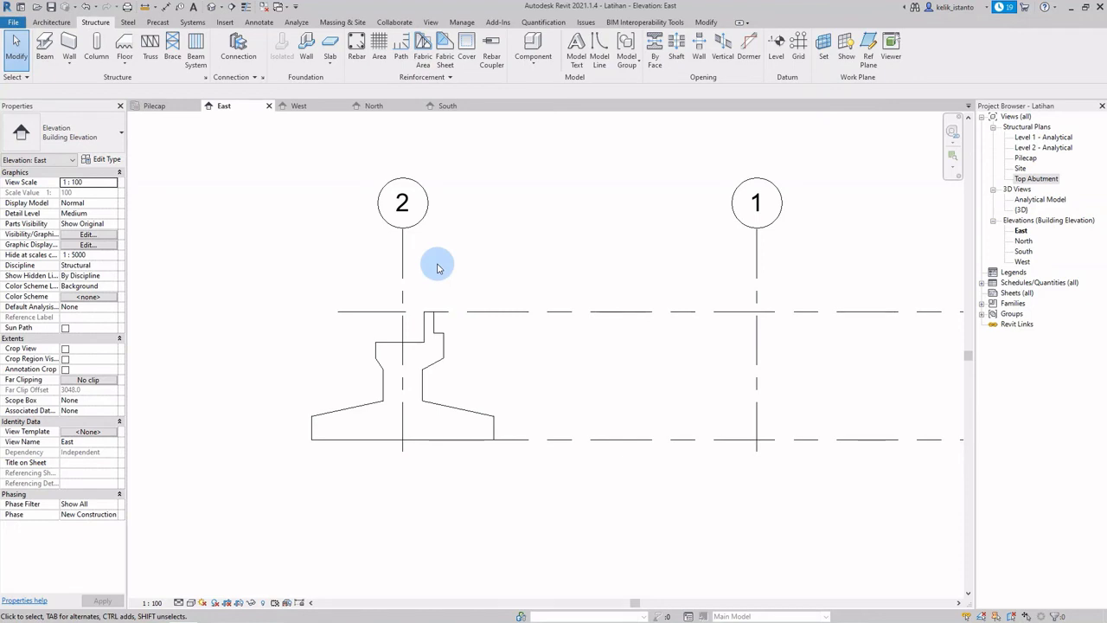
Step: Check the plan orientation of the abutment in the AutoCAD drawing Abutment.dwg, then return to the Pilecap plan in Revit
left_click(154, 106)
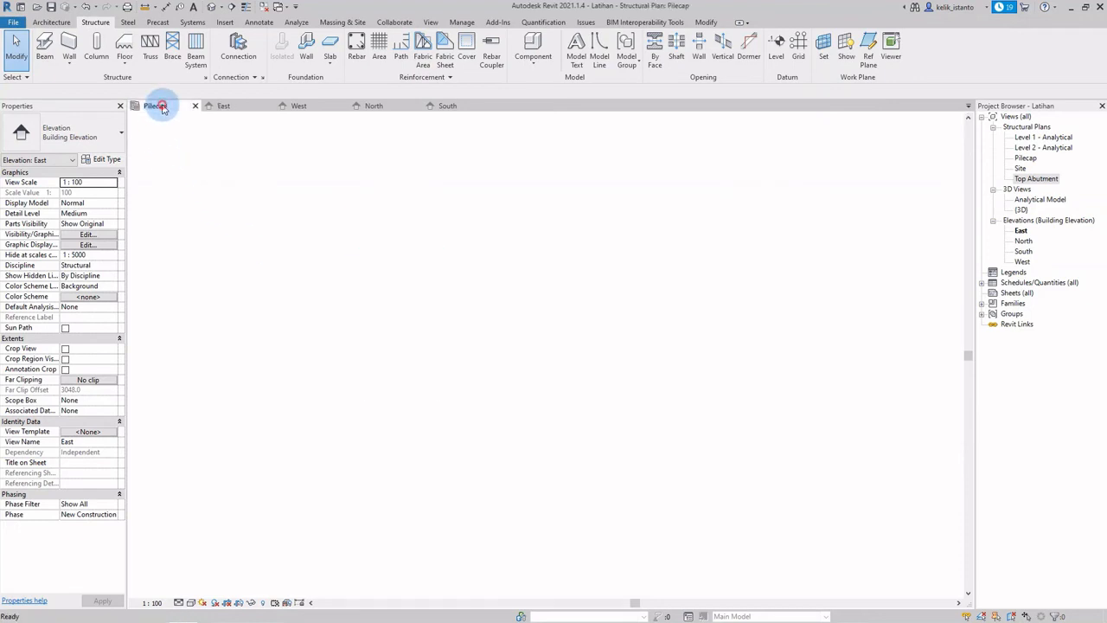
scroll(530, 363, "up", 1)
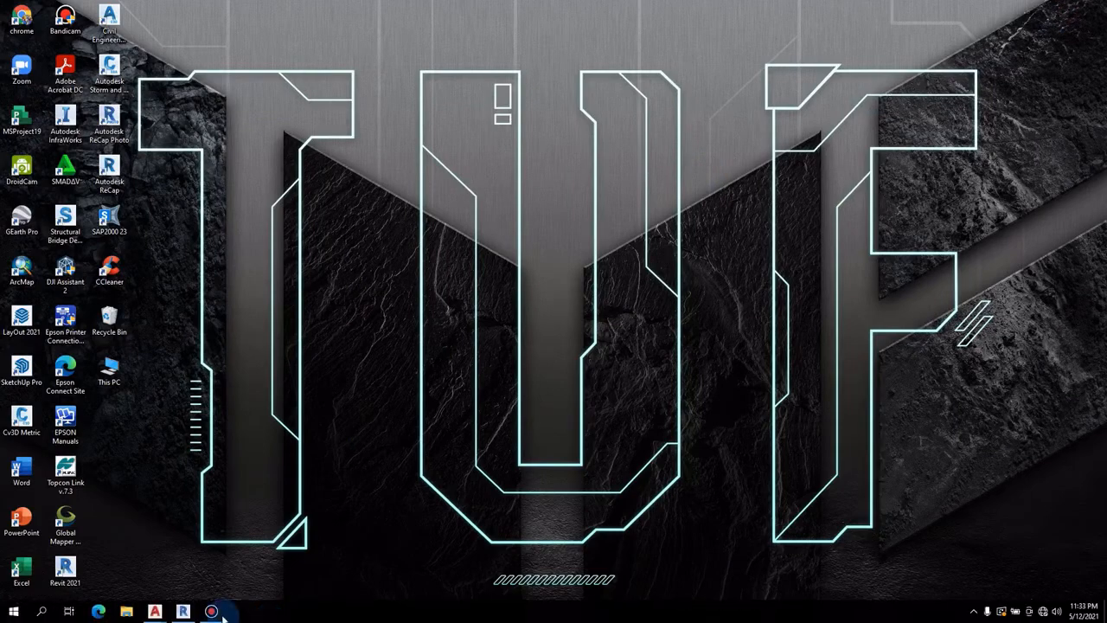
mouse_move(155, 610)
left_click(116, 558)
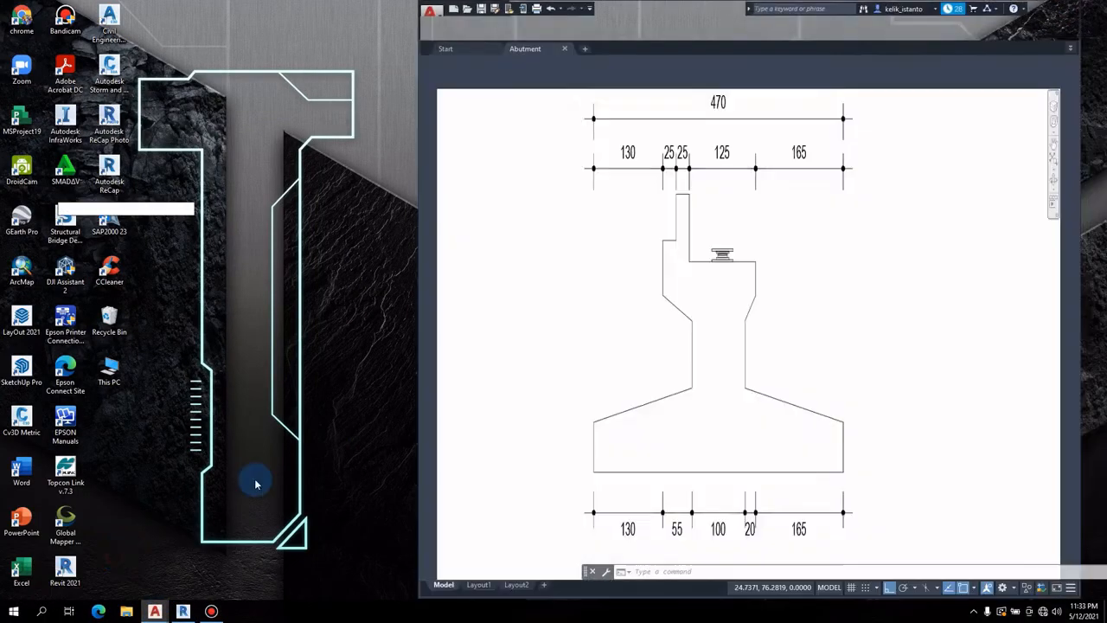
scroll(619, 205, "down", 5)
scroll(618, 206, "up", 4)
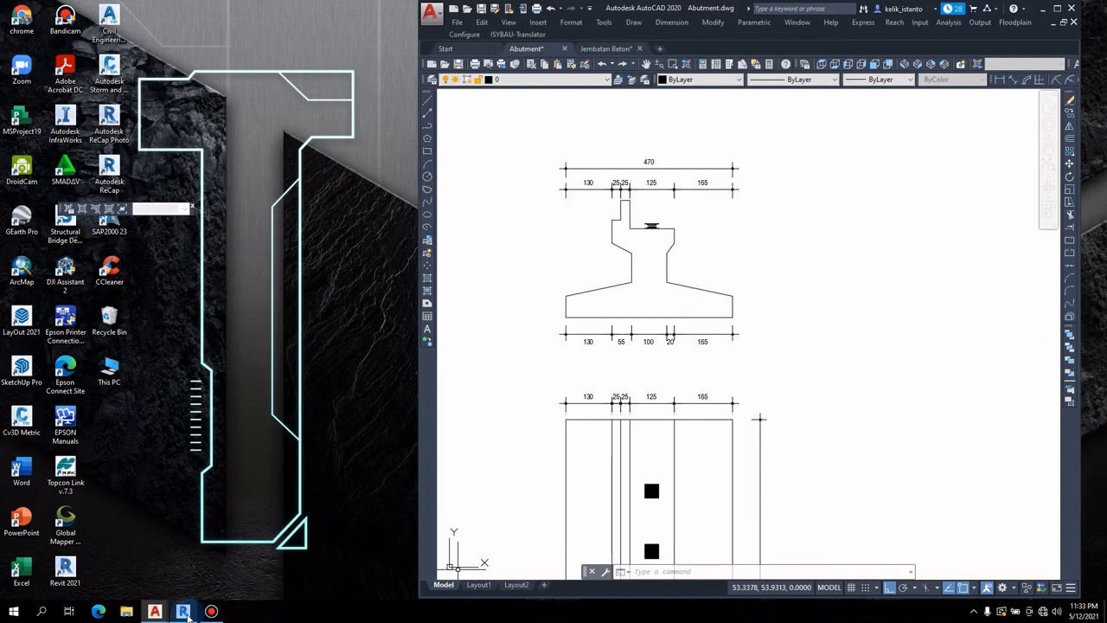
left_click(184, 611)
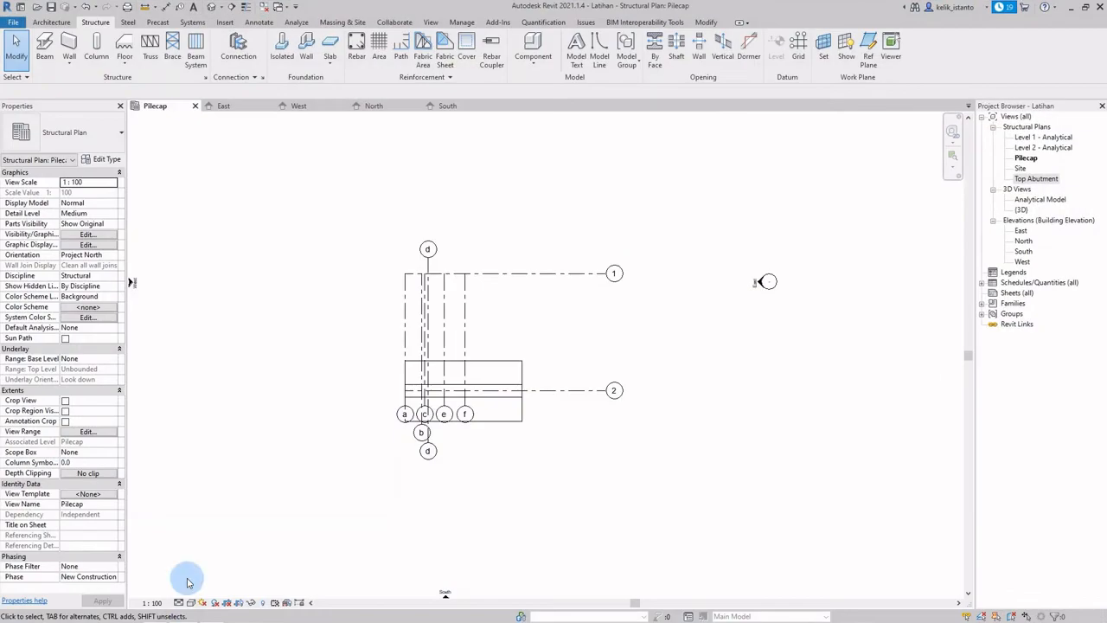
Step: Rotate the Family_Abutment column 90° counterclockwise about its centre in the Top Abutment structural plan
double_click(1037, 179)
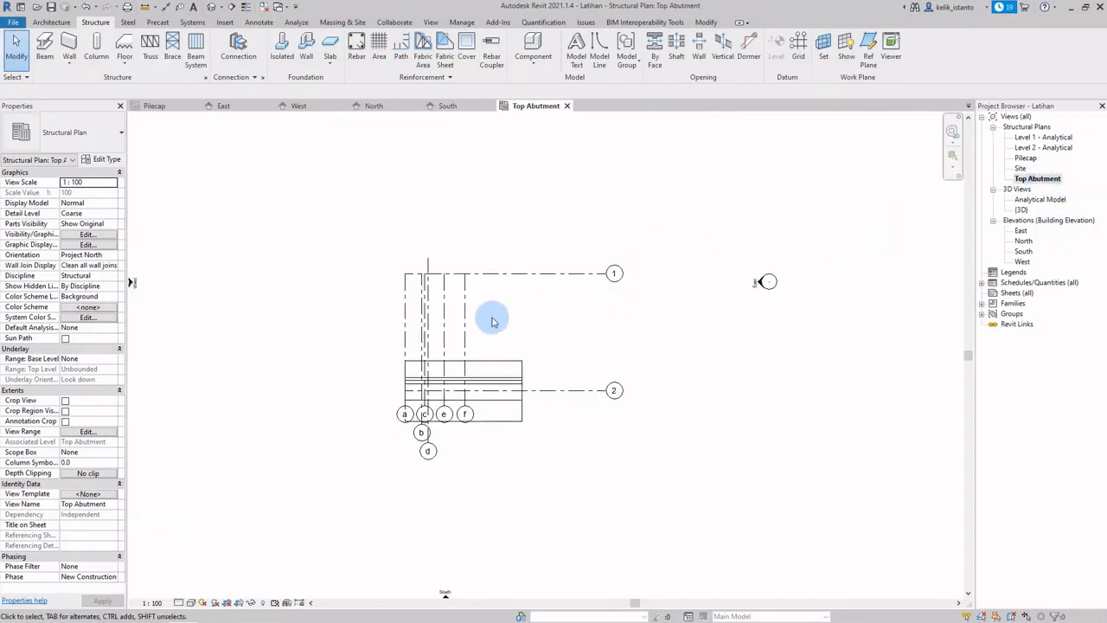
scroll(375, 358, "up", 3)
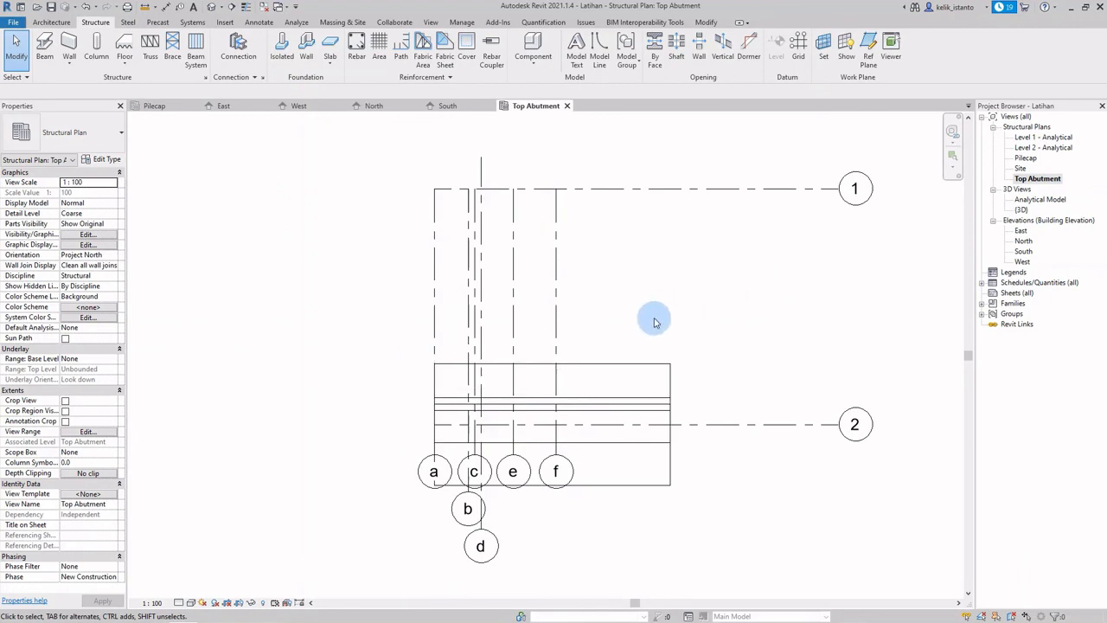
left_click(636, 362)
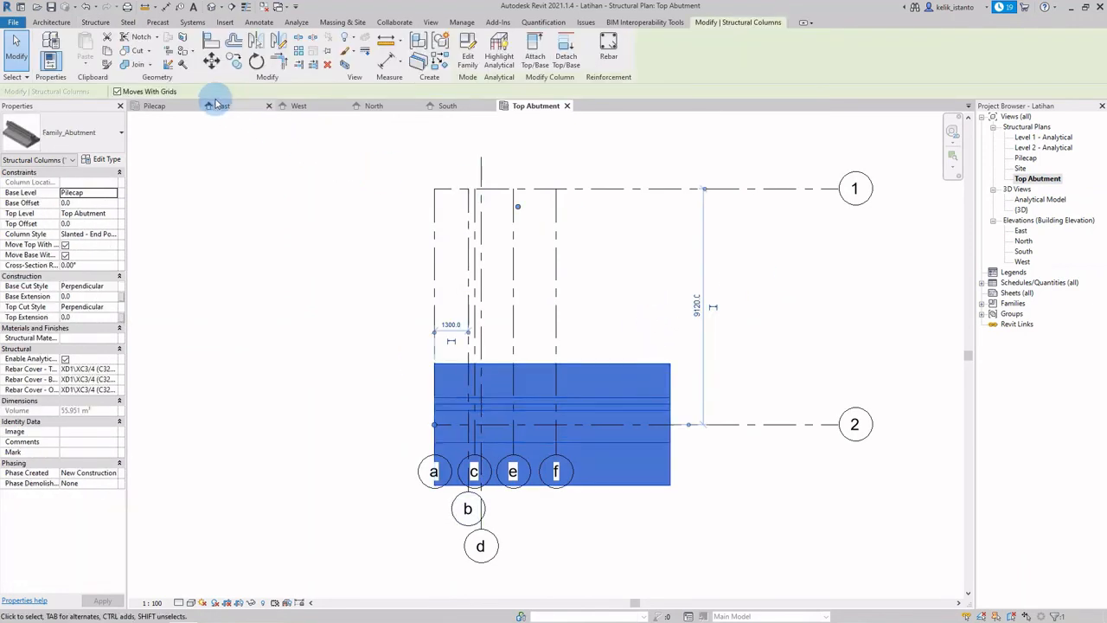
left_click(257, 62)
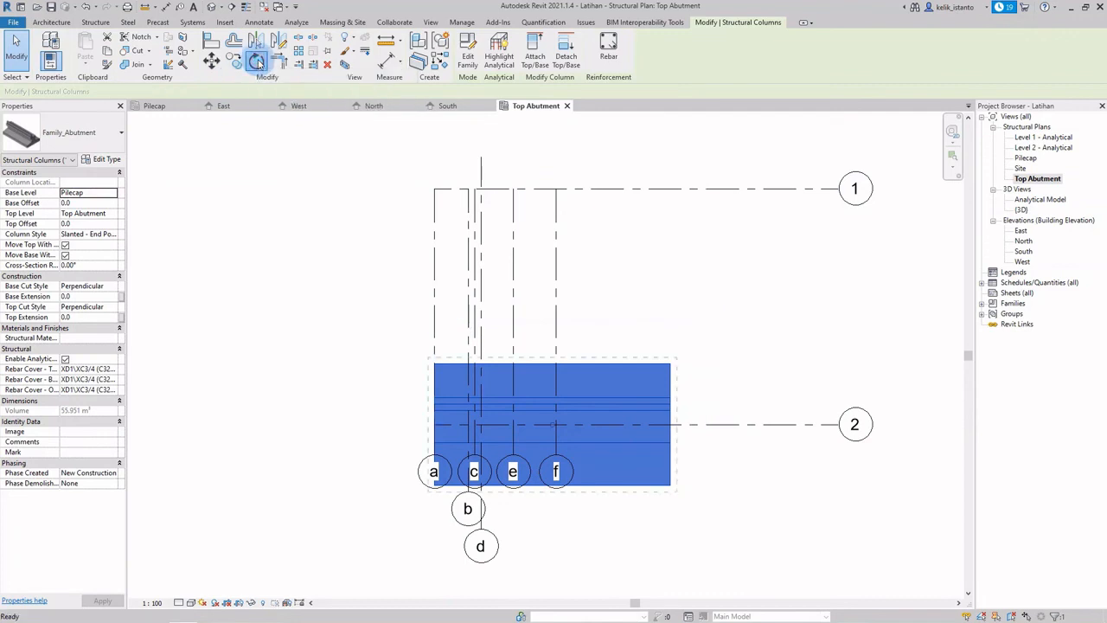
left_click(551, 150)
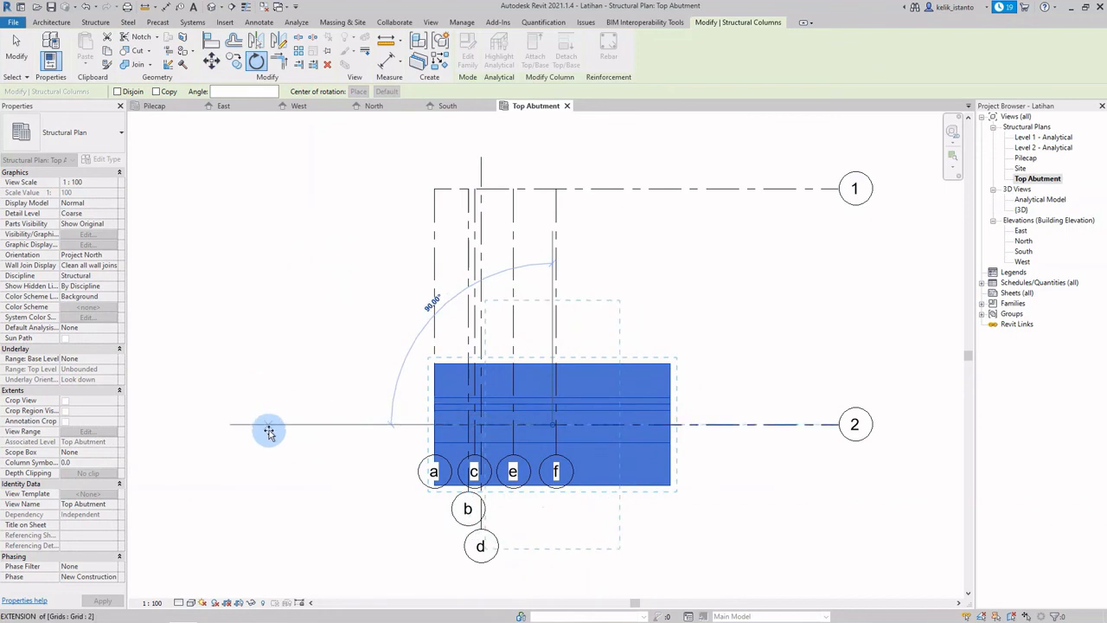
left_click(258, 425)
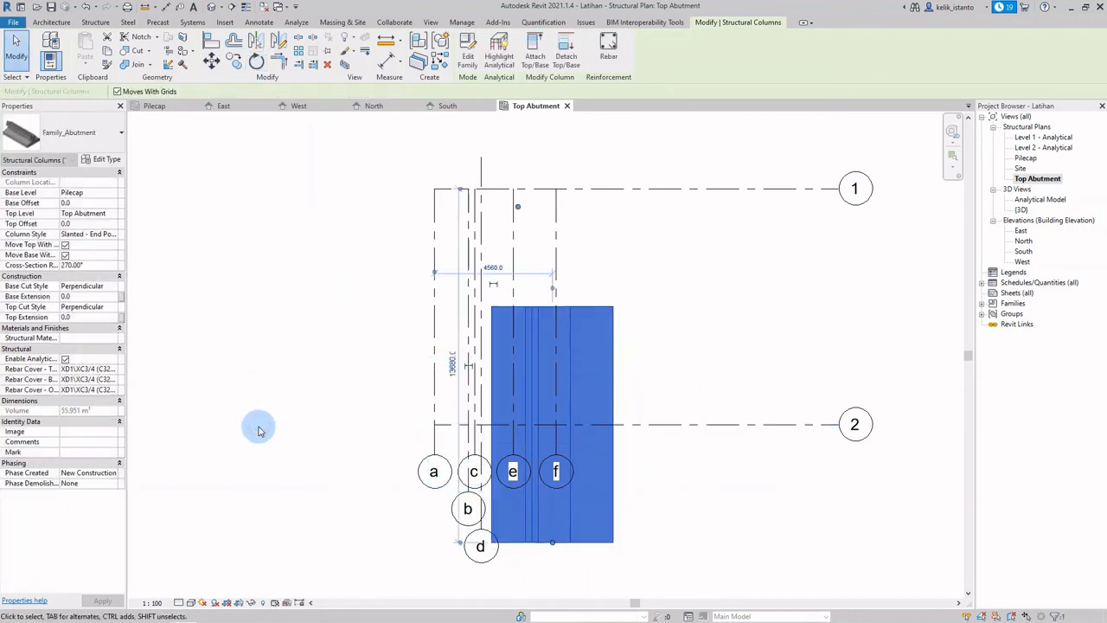
left_click(705, 257)
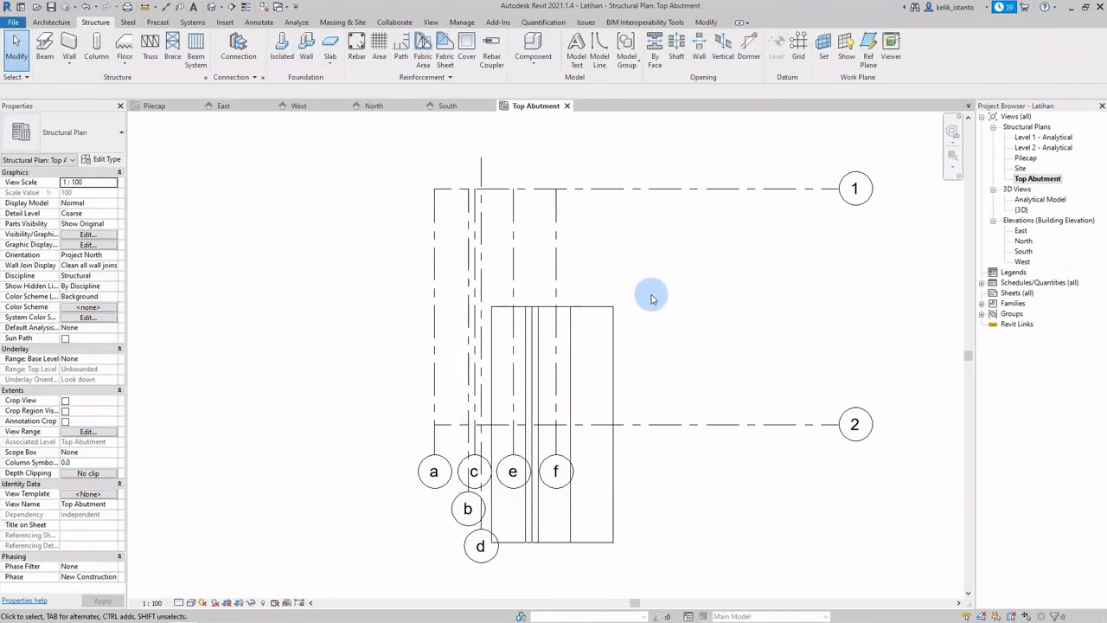
Step: Move the rotated abutment by its lower-right corner to the intersection of grids f and 2
left_click(611, 379)
left_click(211, 60)
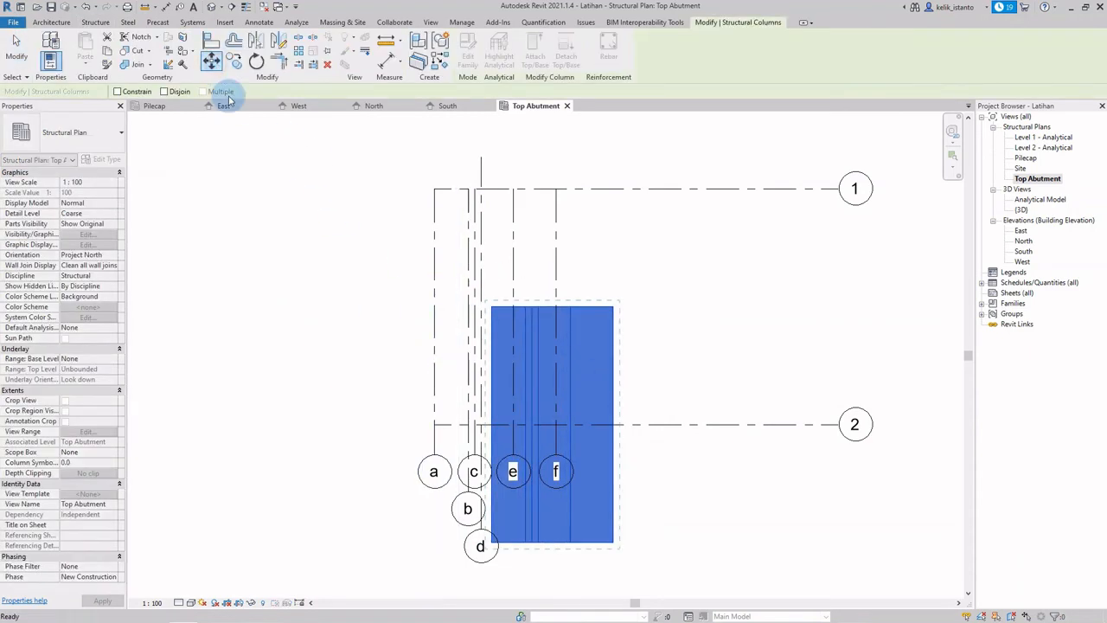
left_click(614, 543)
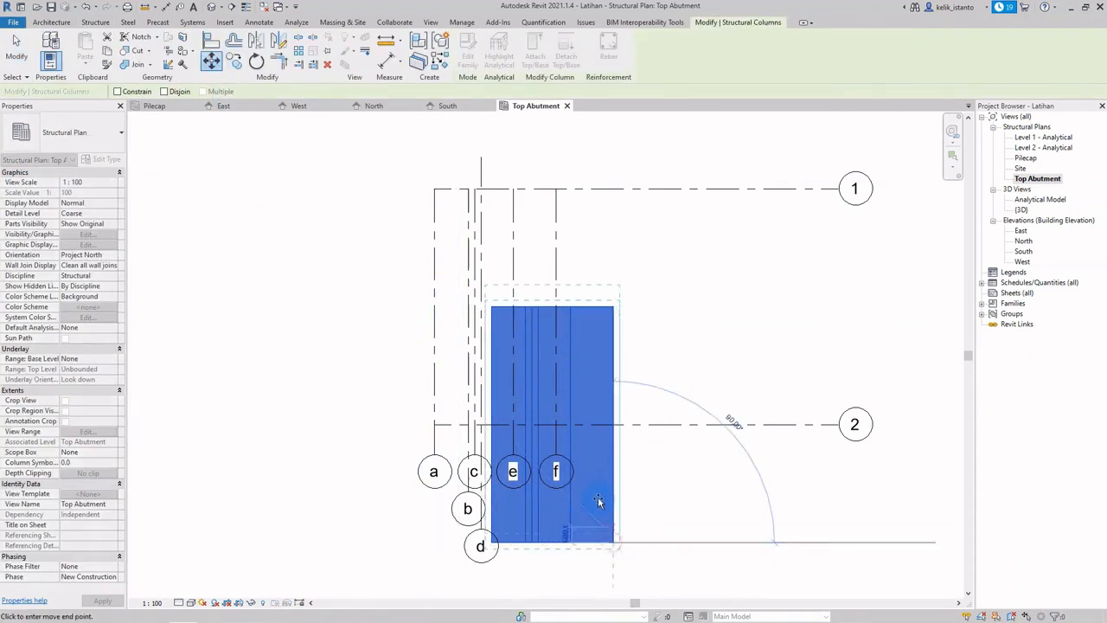
scroll(595, 445, "up", 2)
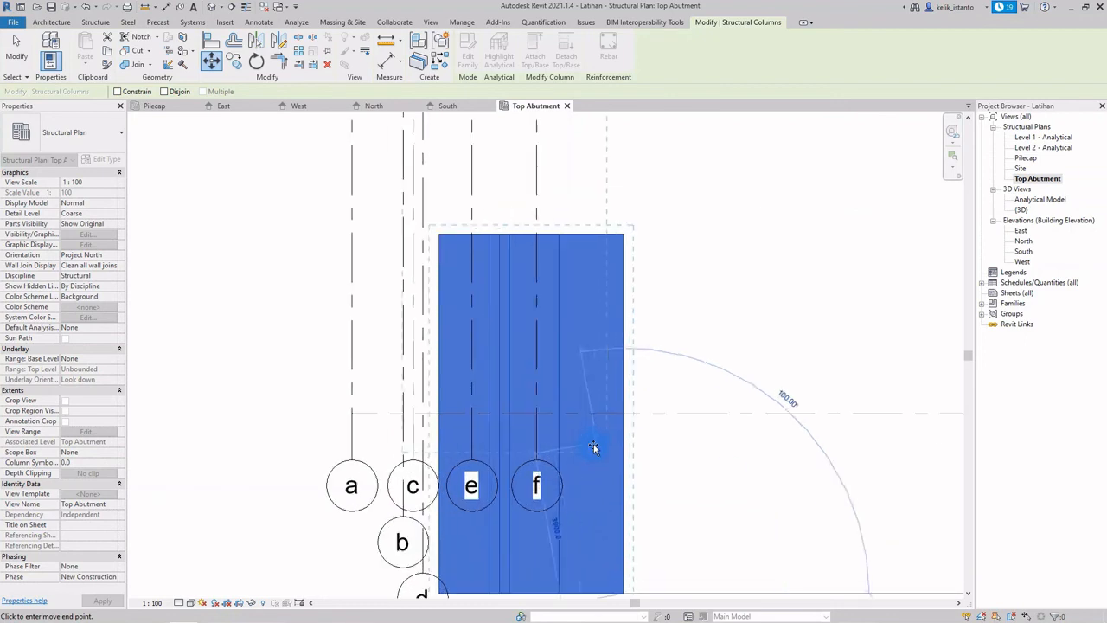
left_click(536, 417)
scroll(631, 506, "down", 2)
left_click(675, 518)
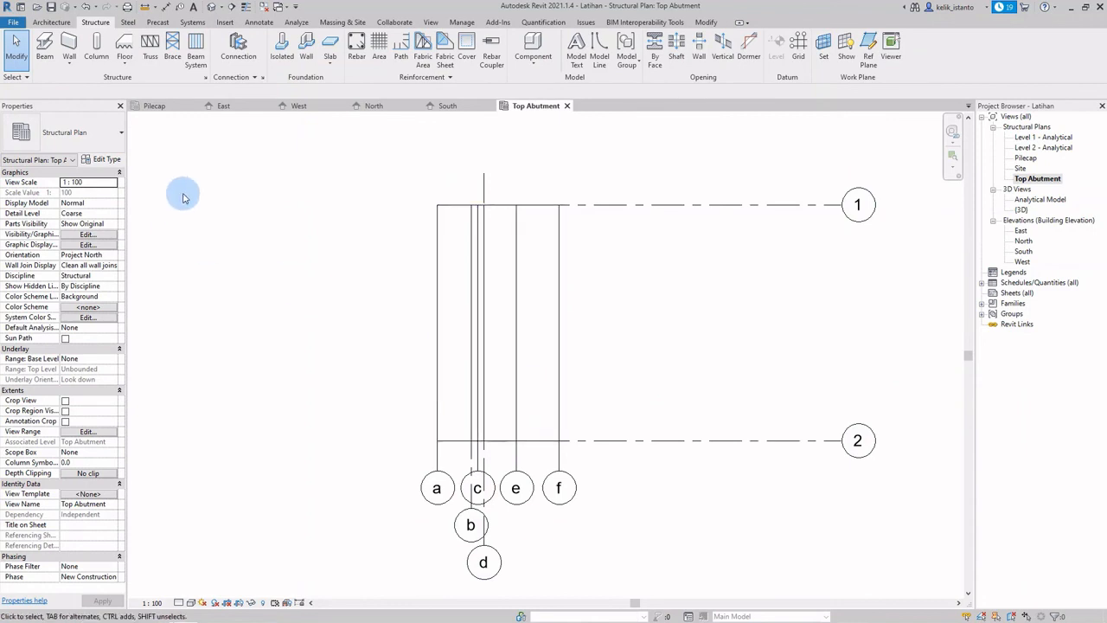
Step: Inspect the abutment's alignment with the grids and levels in the East, West, North and South elevations and the 3D view
left_click(225, 111)
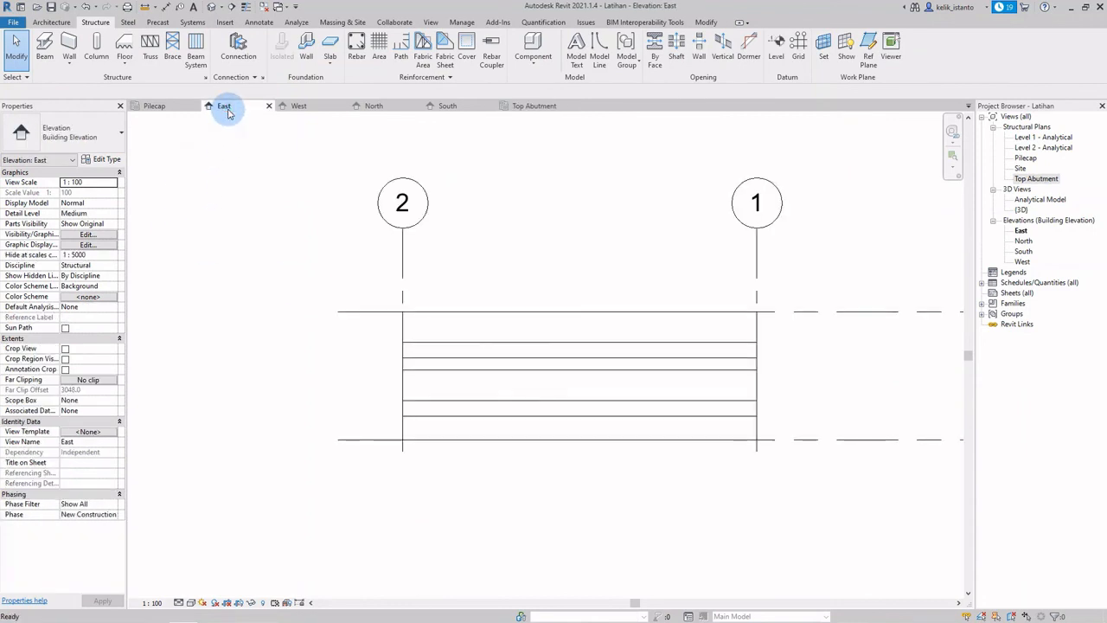
left_click(299, 111)
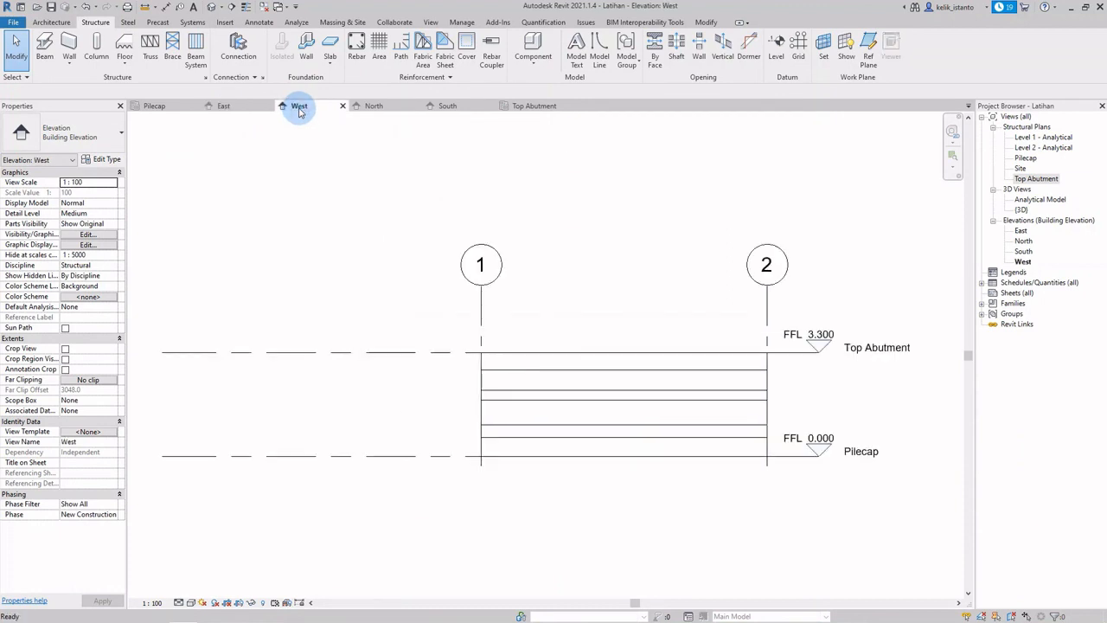
left_click(376, 109)
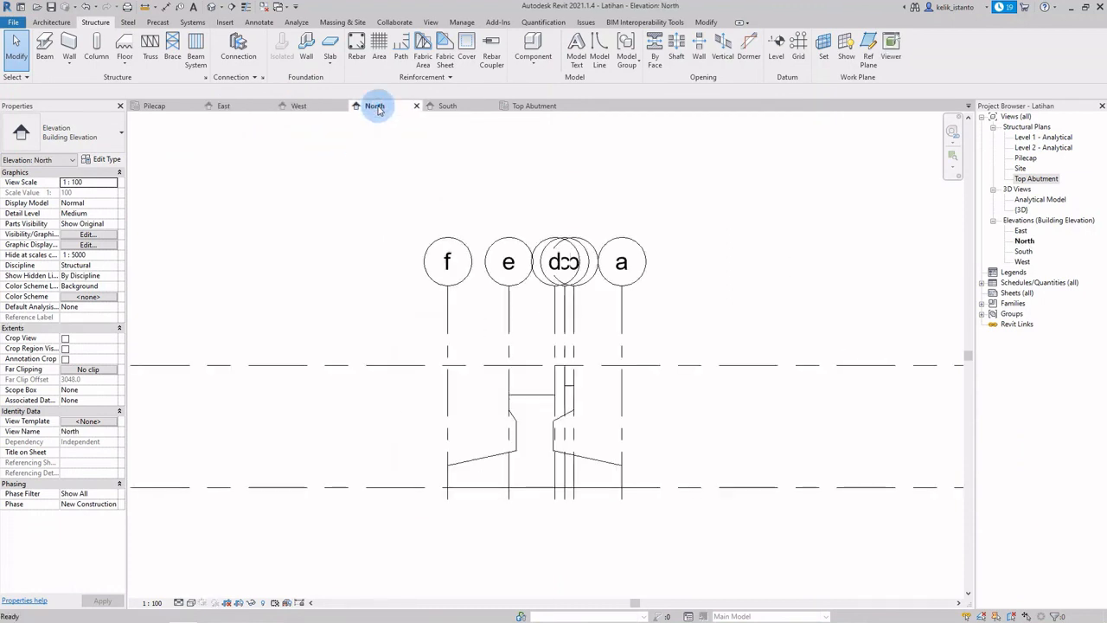
left_click(448, 110)
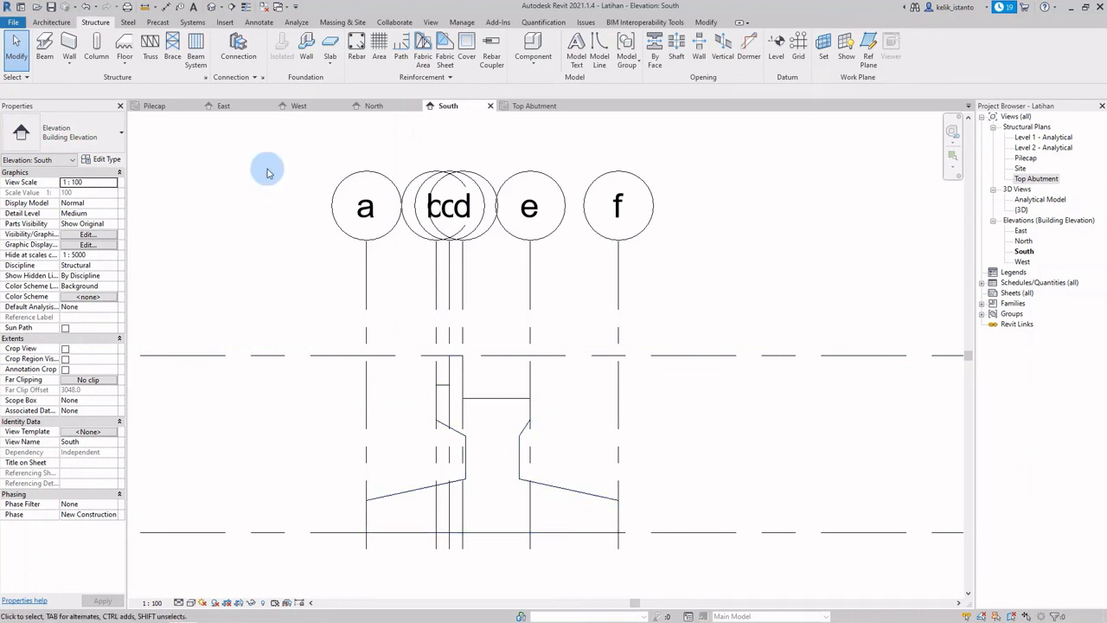
left_click(211, 6)
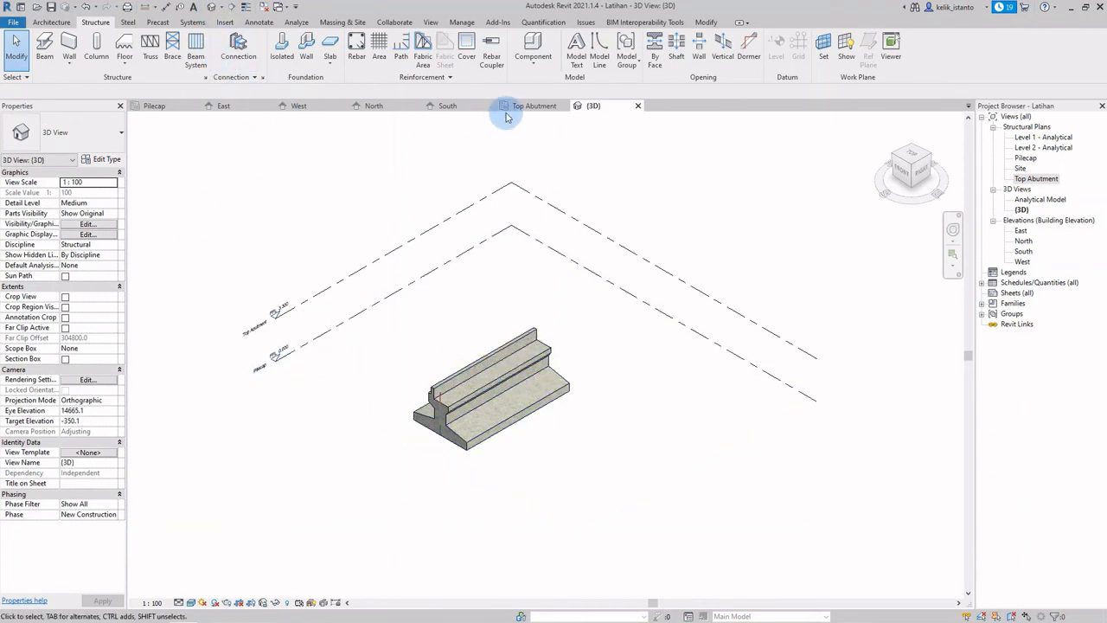
Step: Set the South elevation's visual style to Realistic and compare the view with the Top Abutment plan
left_click(465, 107)
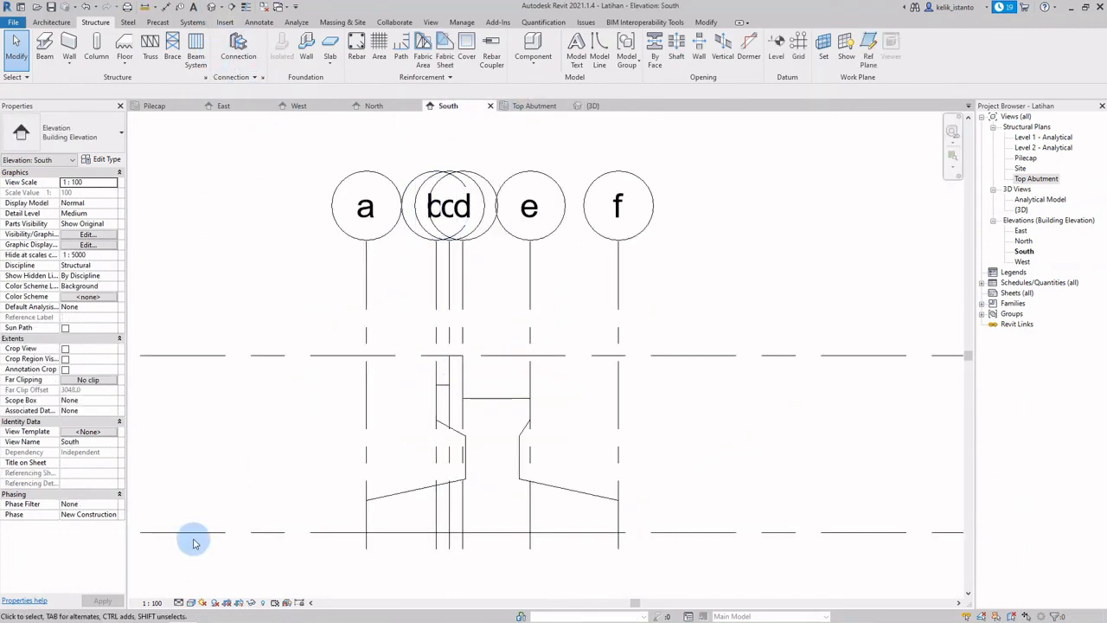
left_click(190, 603)
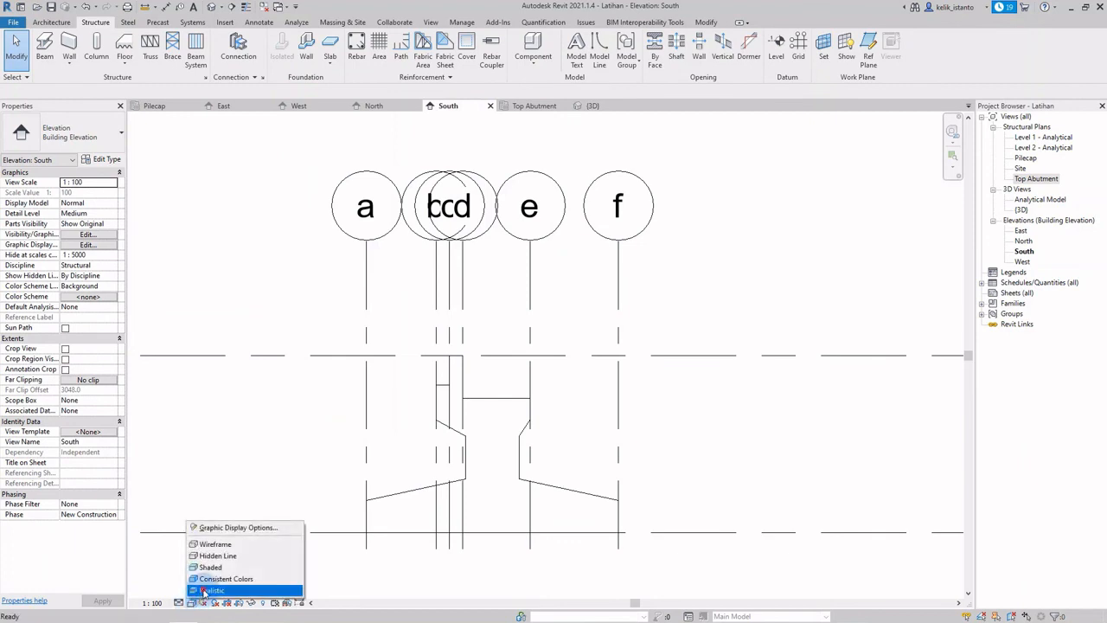
left_click(209, 588)
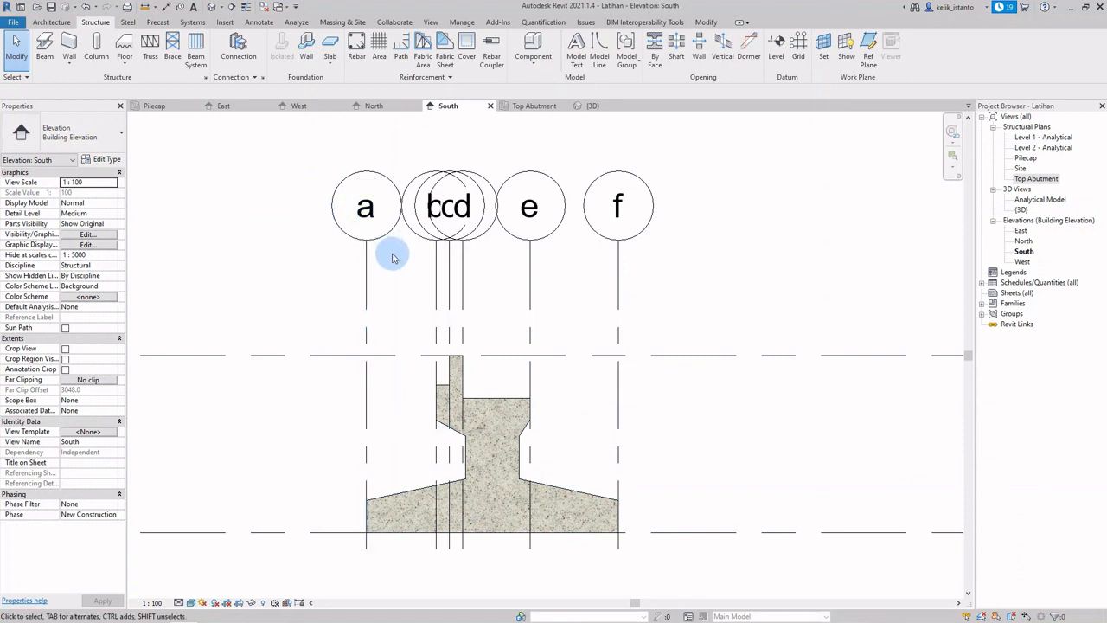
left_click(528, 106)
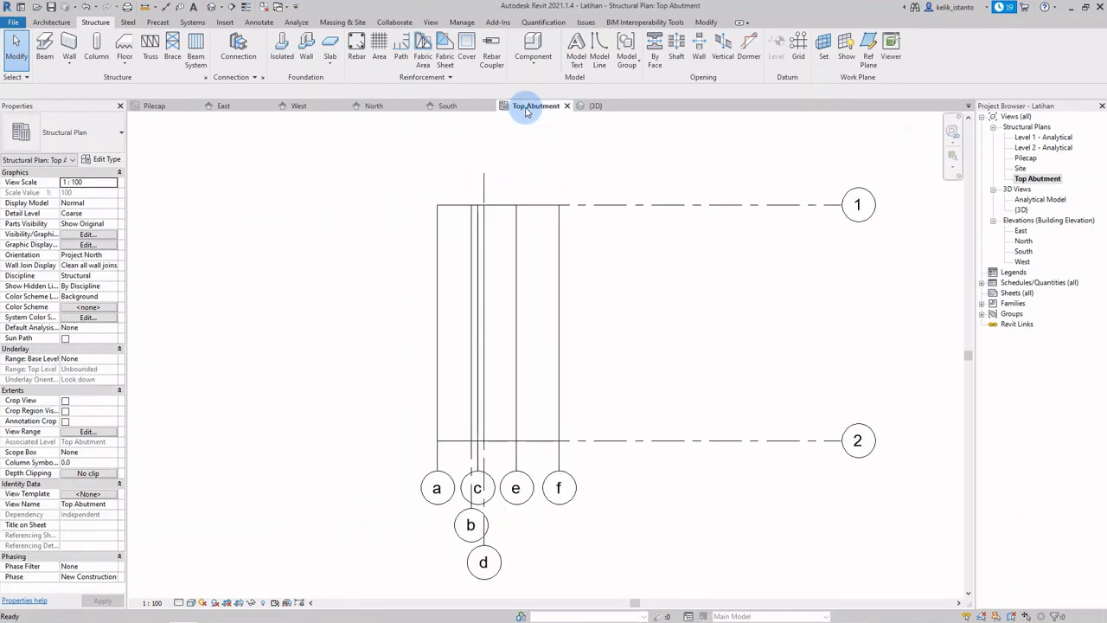
left_click(453, 105)
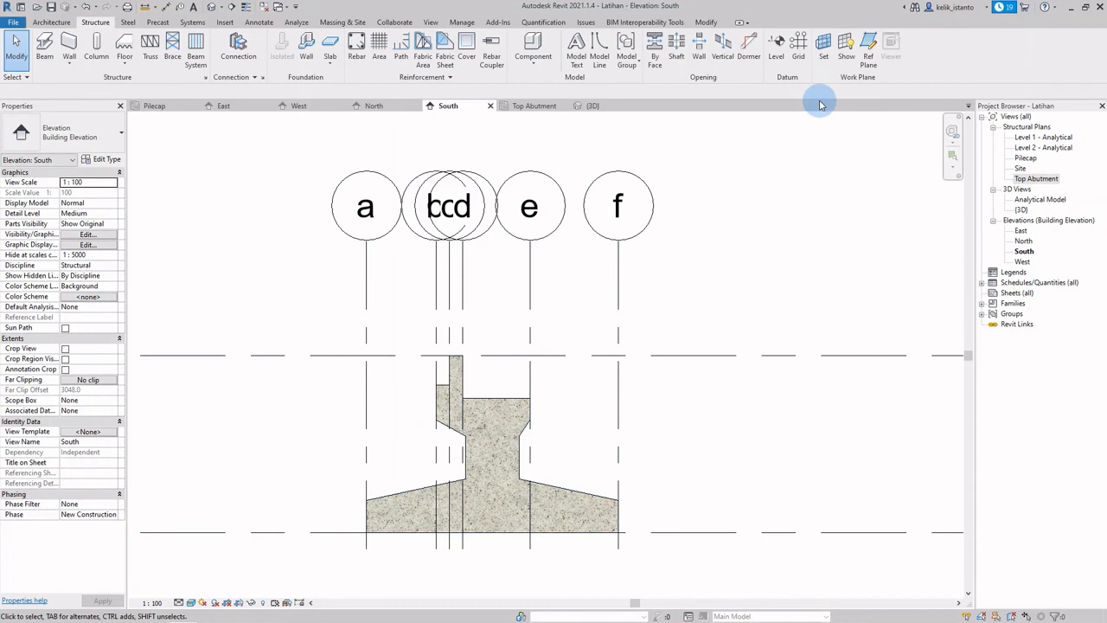
Step: Close Revit, start it again and reopen the Latihan project from the recent models
left_click(1098, 7)
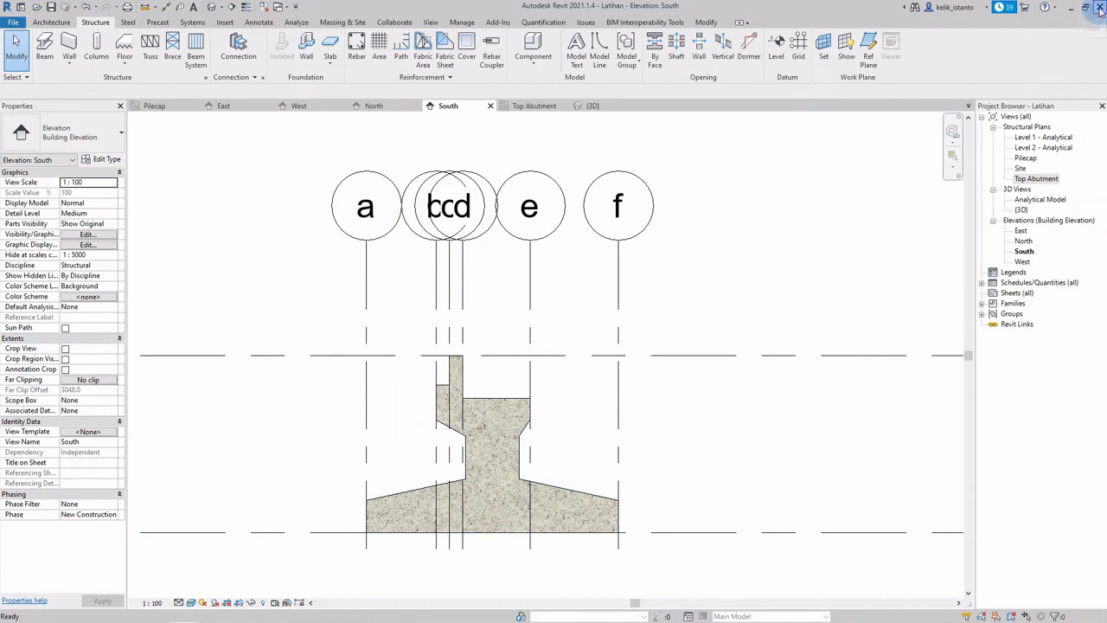
double_click(83, 586)
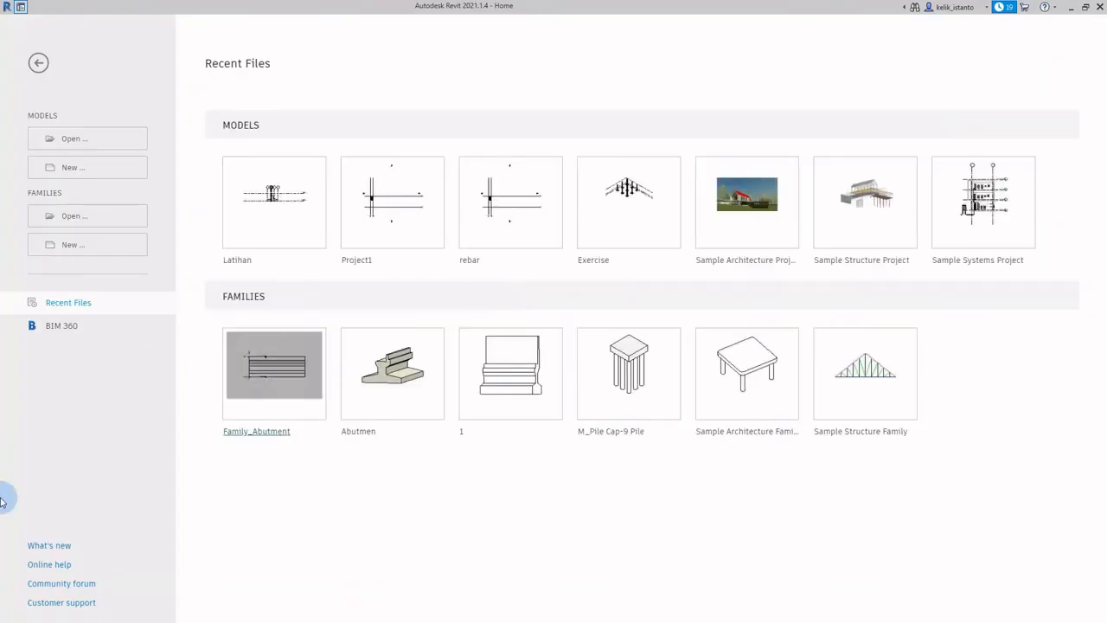
left_click(270, 198)
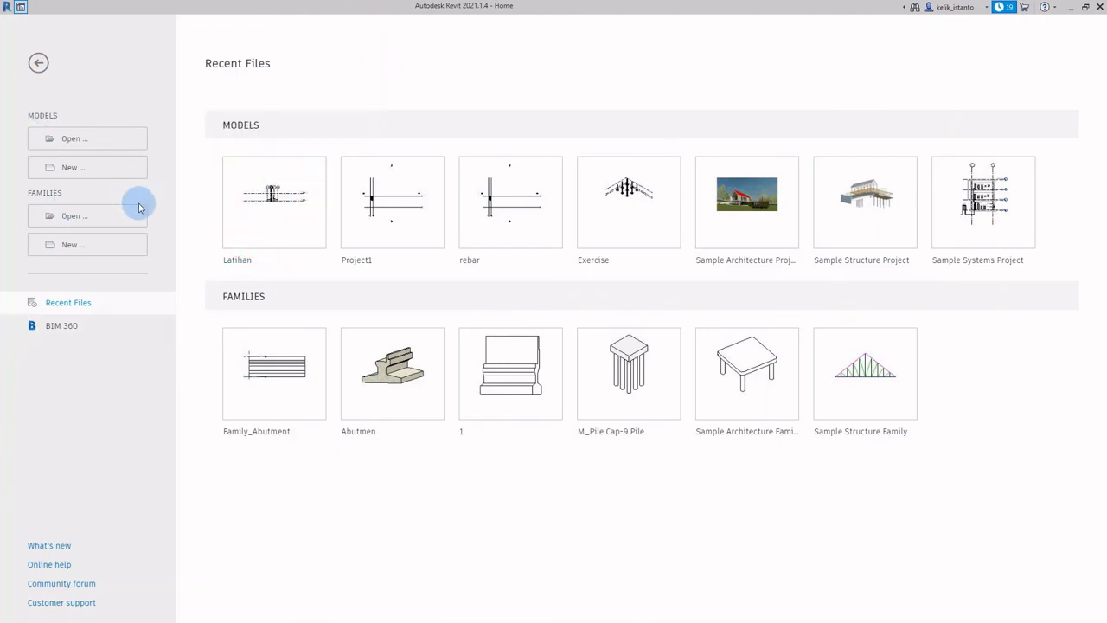
left_click(275, 202)
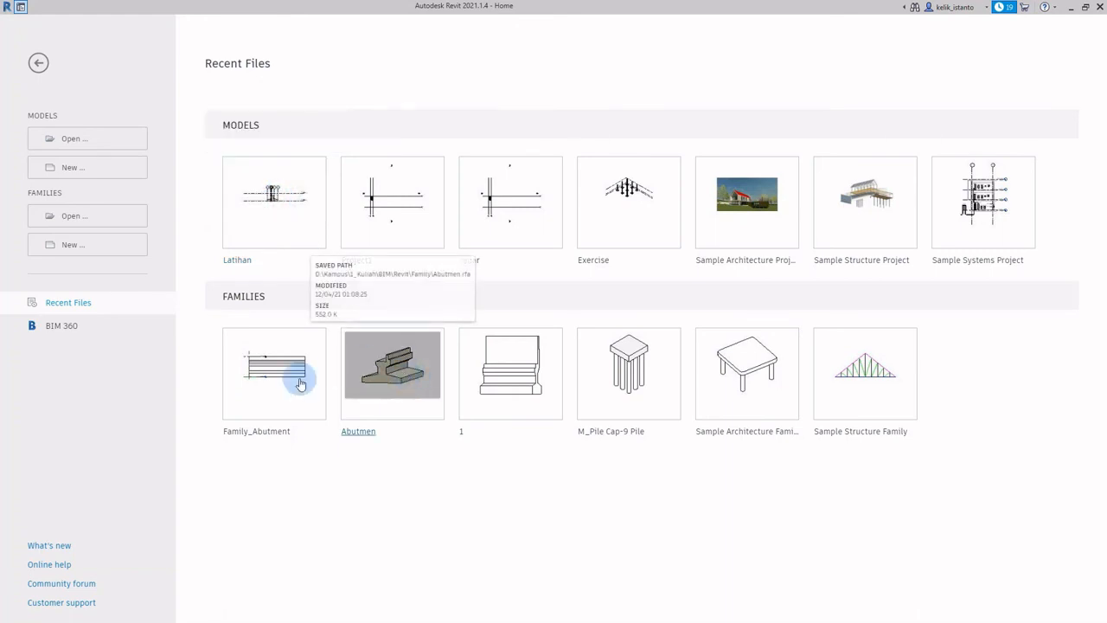
left_click(273, 198)
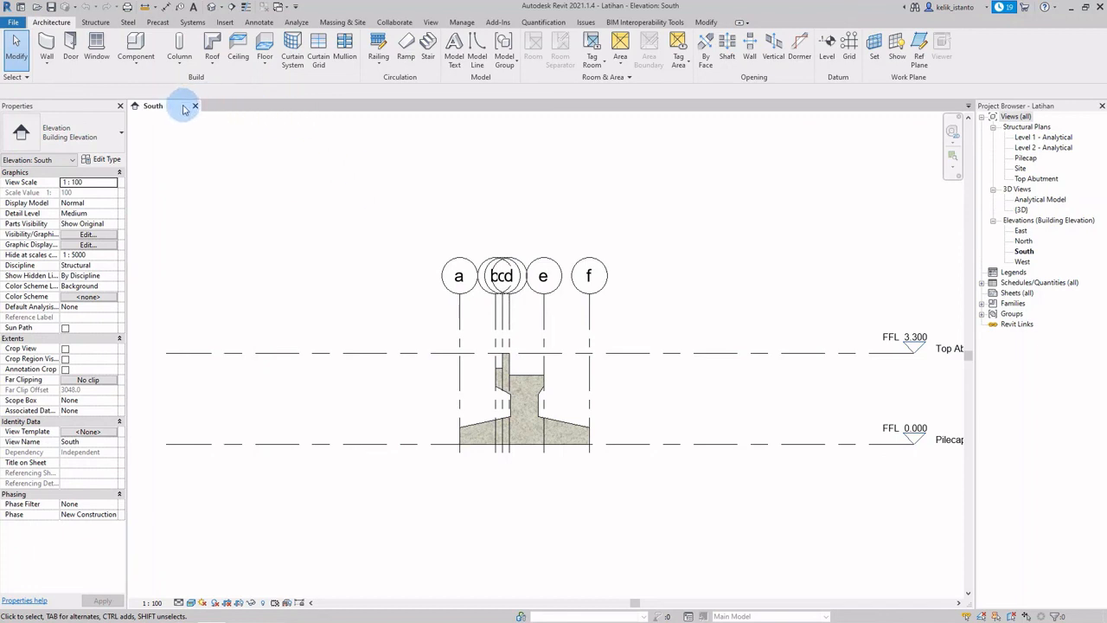
Step: Review the abutment's position in the Top Abutment plan and the North, East, West and South elevations
left_click(1031, 179)
double_click(1033, 179)
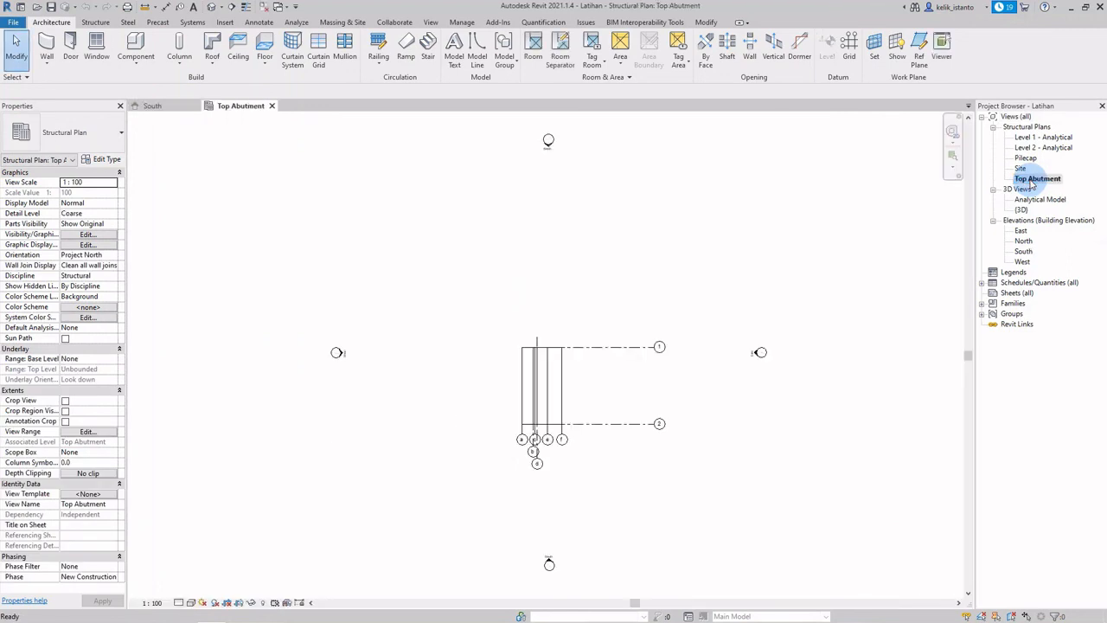
scroll(717, 439, "up", 2)
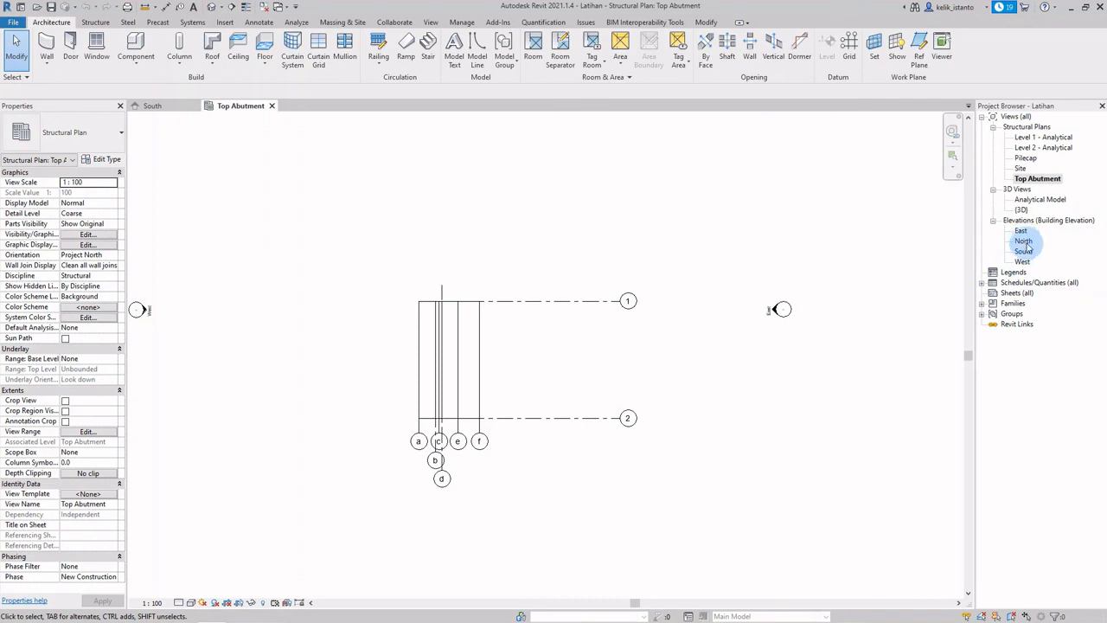
double_click(1023, 241)
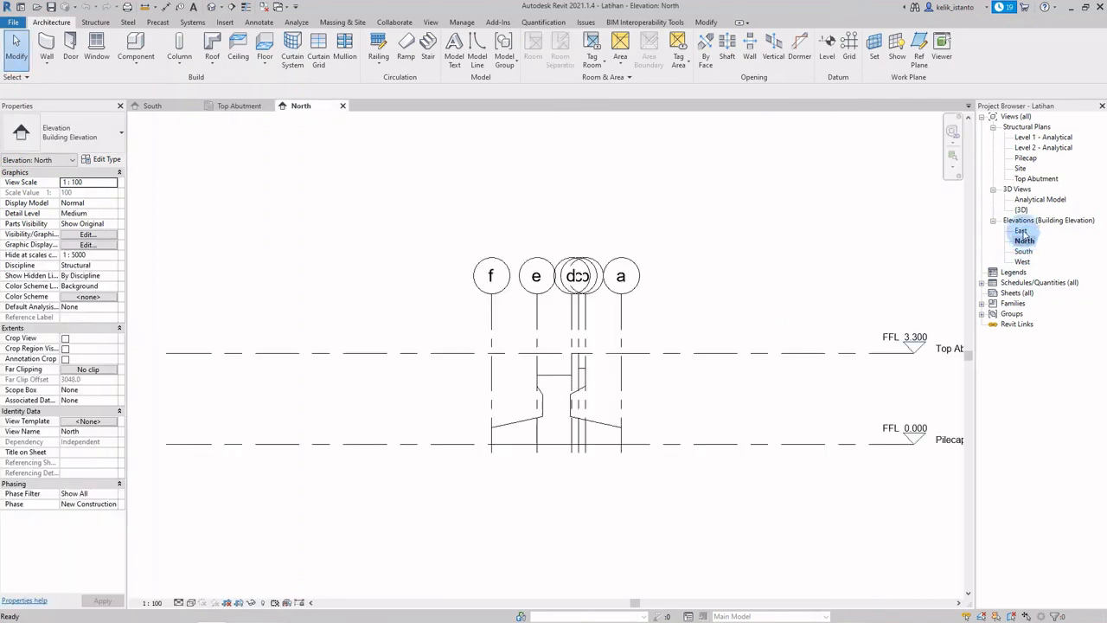
double_click(1020, 231)
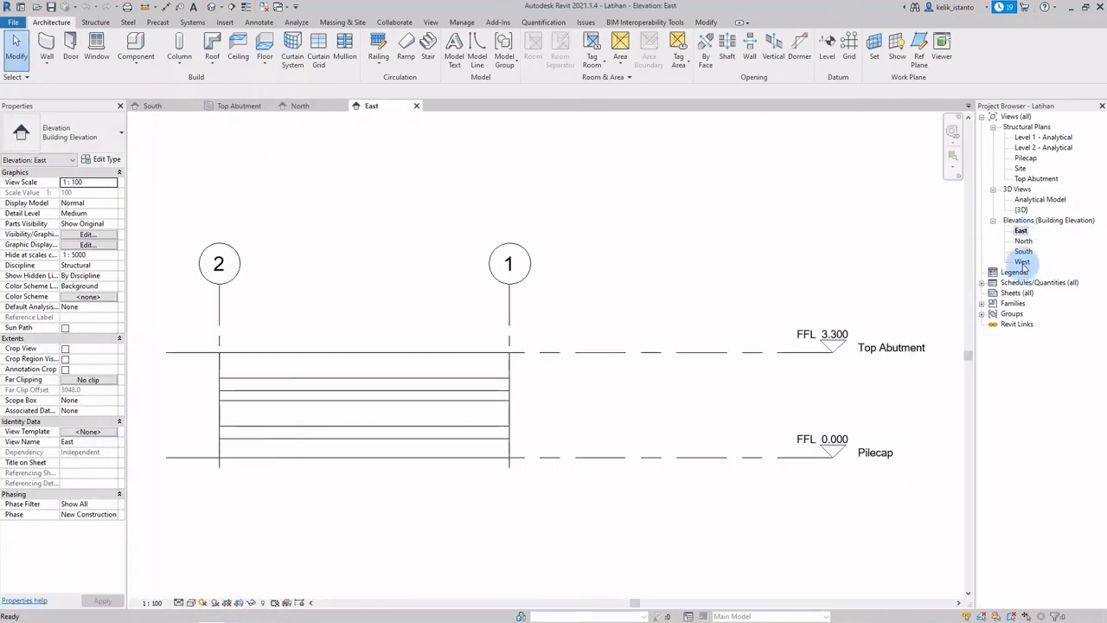
double_click(1022, 261)
scroll(719, 278, "down", 1)
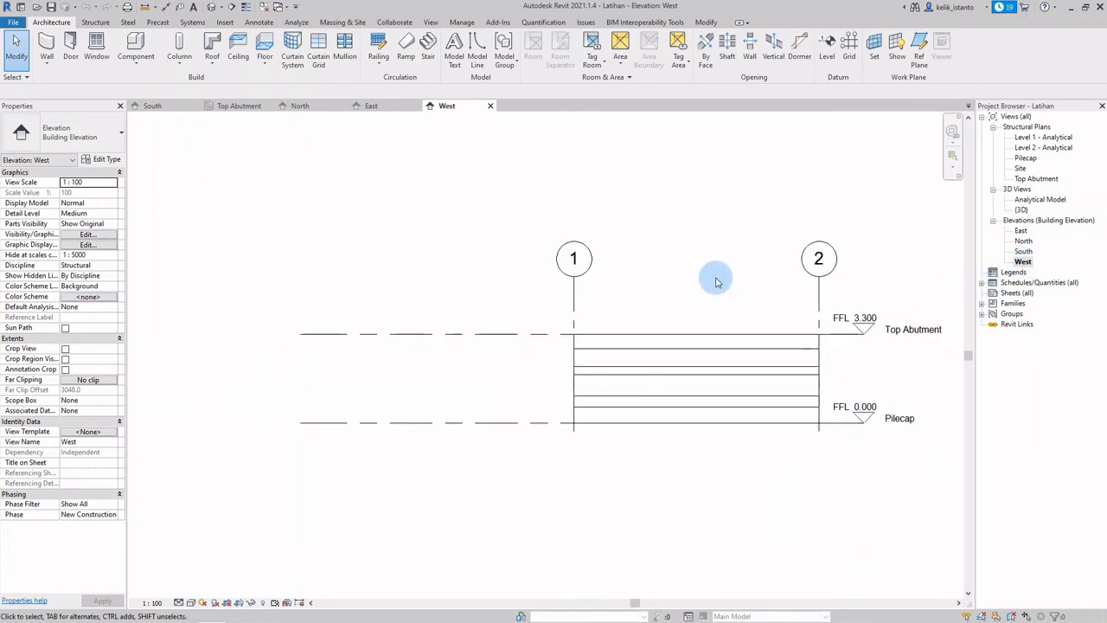
scroll(757, 285, "up", 1)
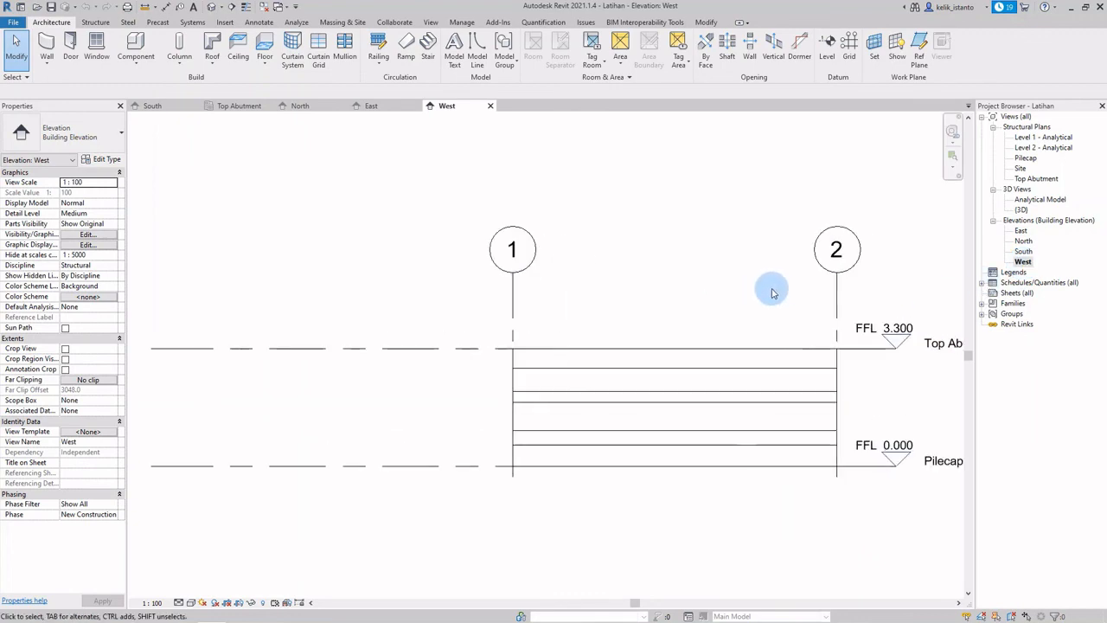
double_click(1023, 250)
scroll(747, 371, "up", 1)
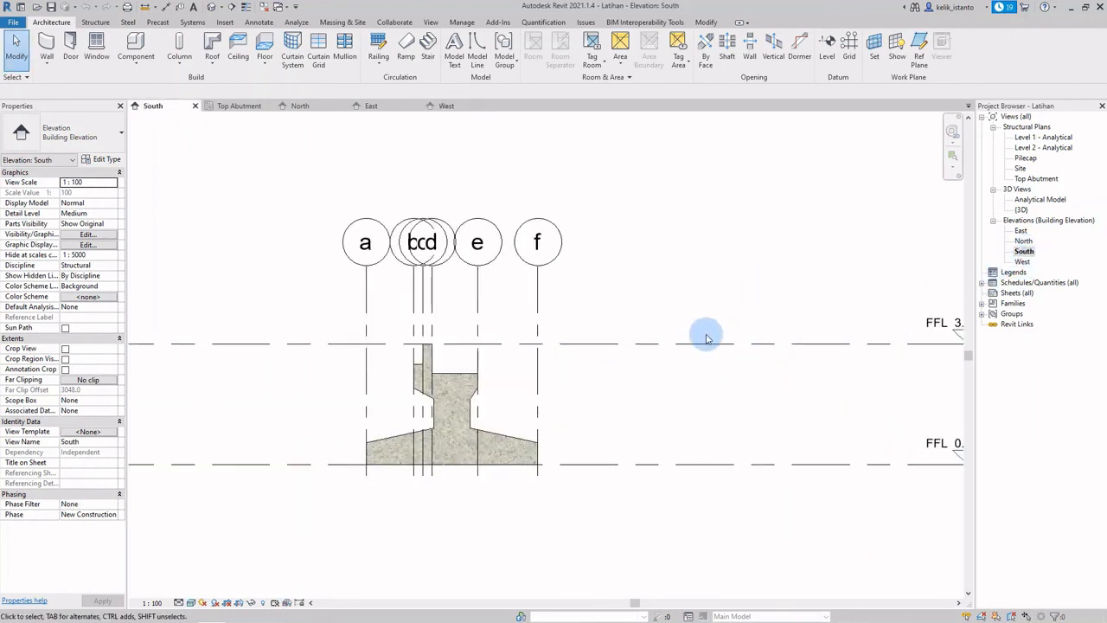
middle_click_drag(600, 254, 648, 240)
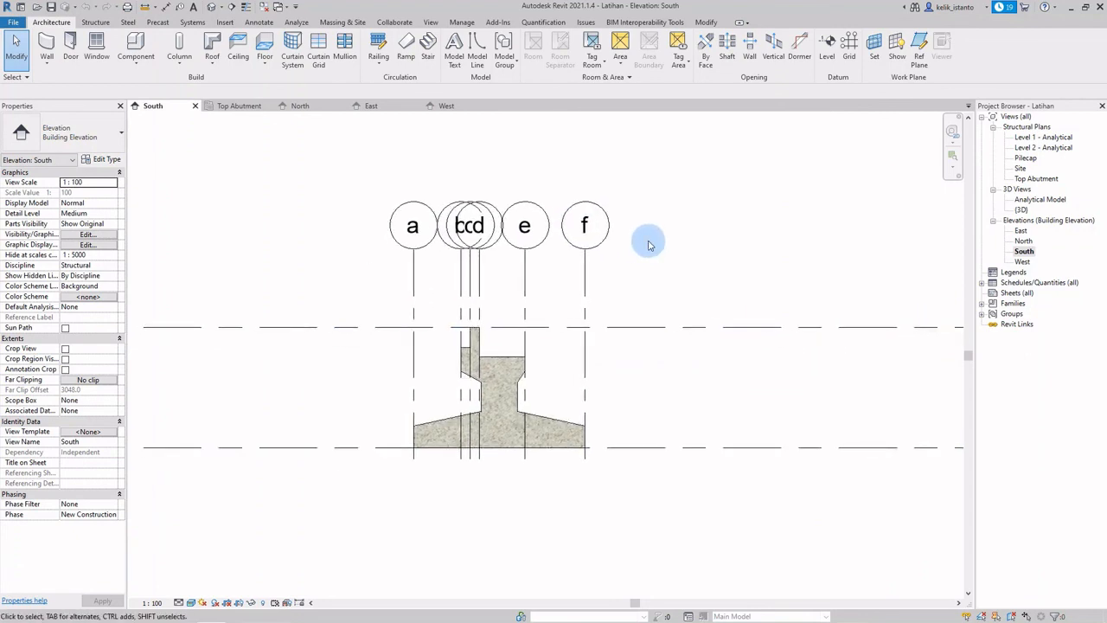